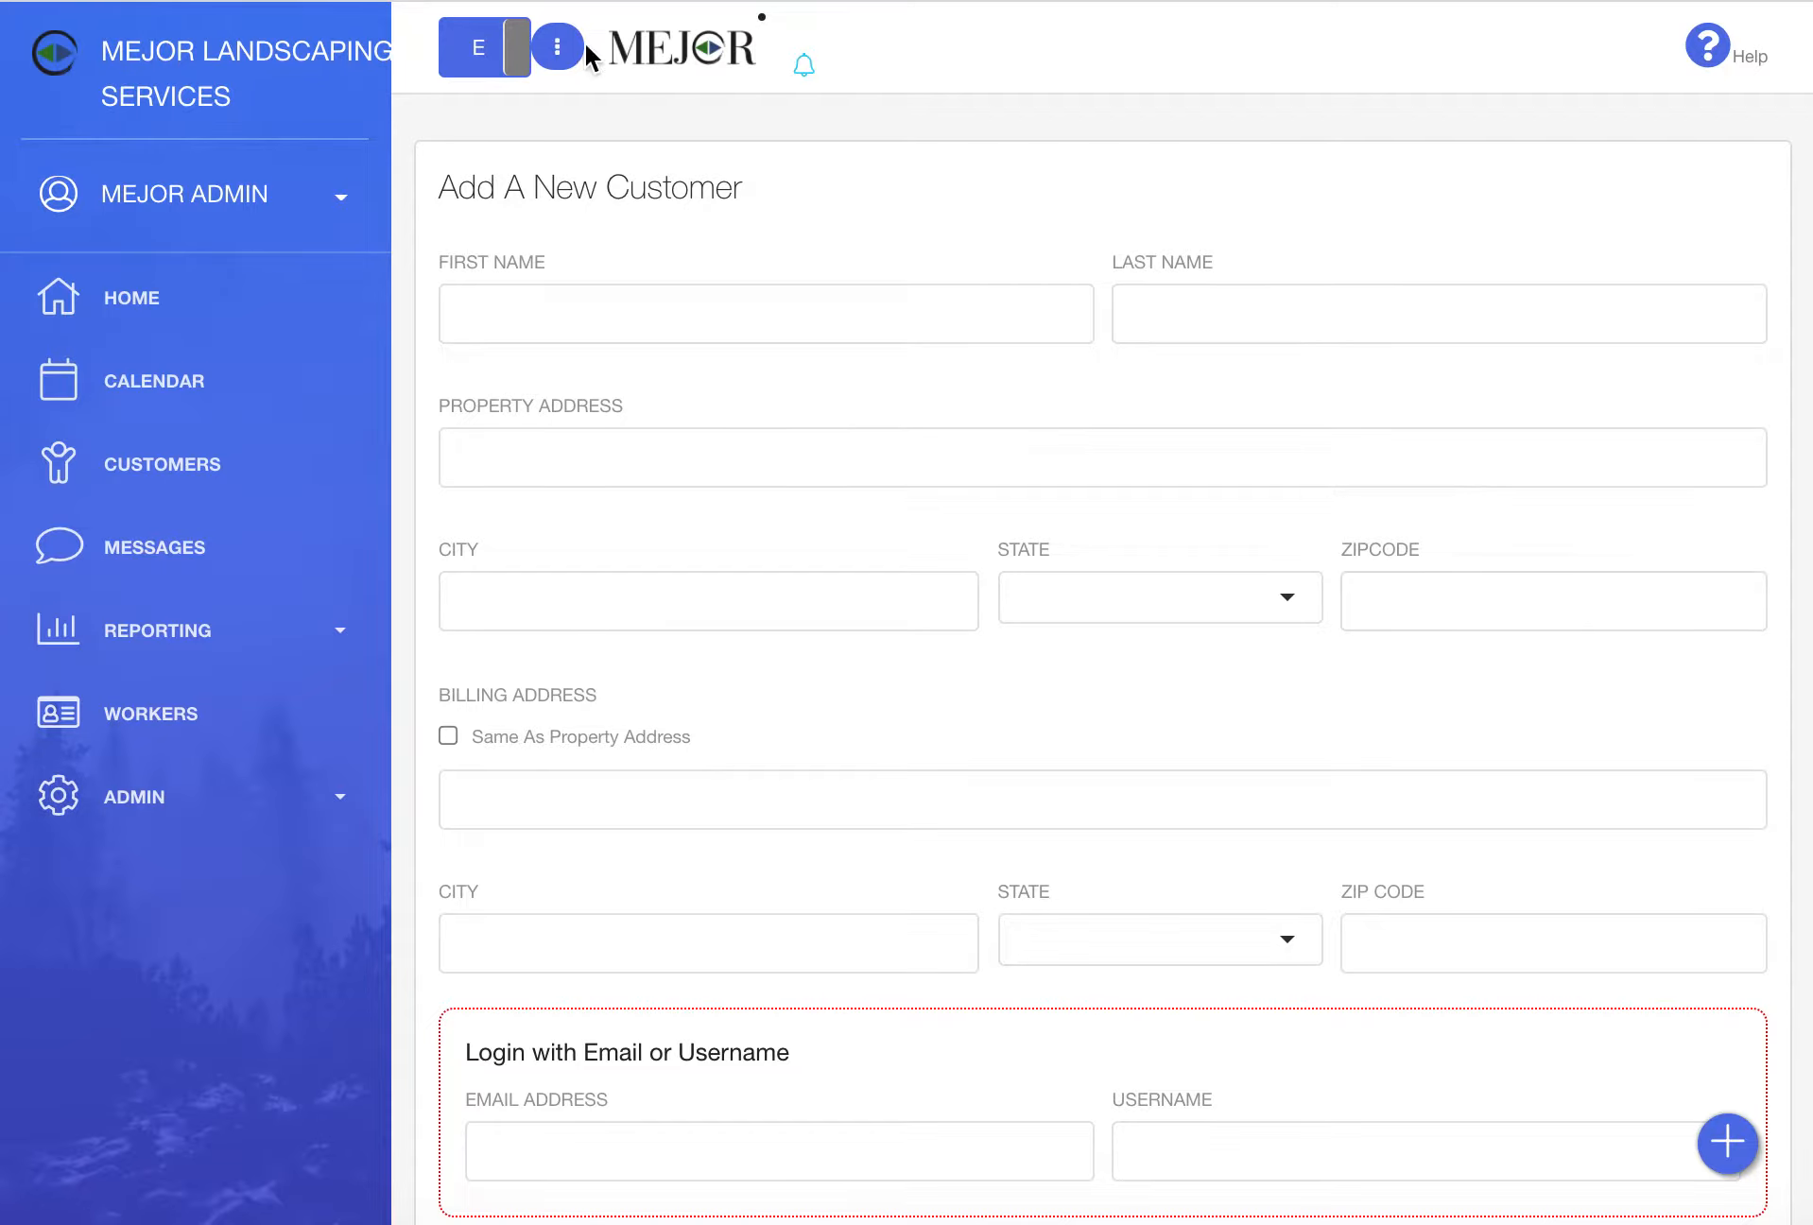
- Collapse the sidebar and examine the address, login, contact and alert fields of the new customer form
{"action": "left_click", "coordinate": [557, 52]}
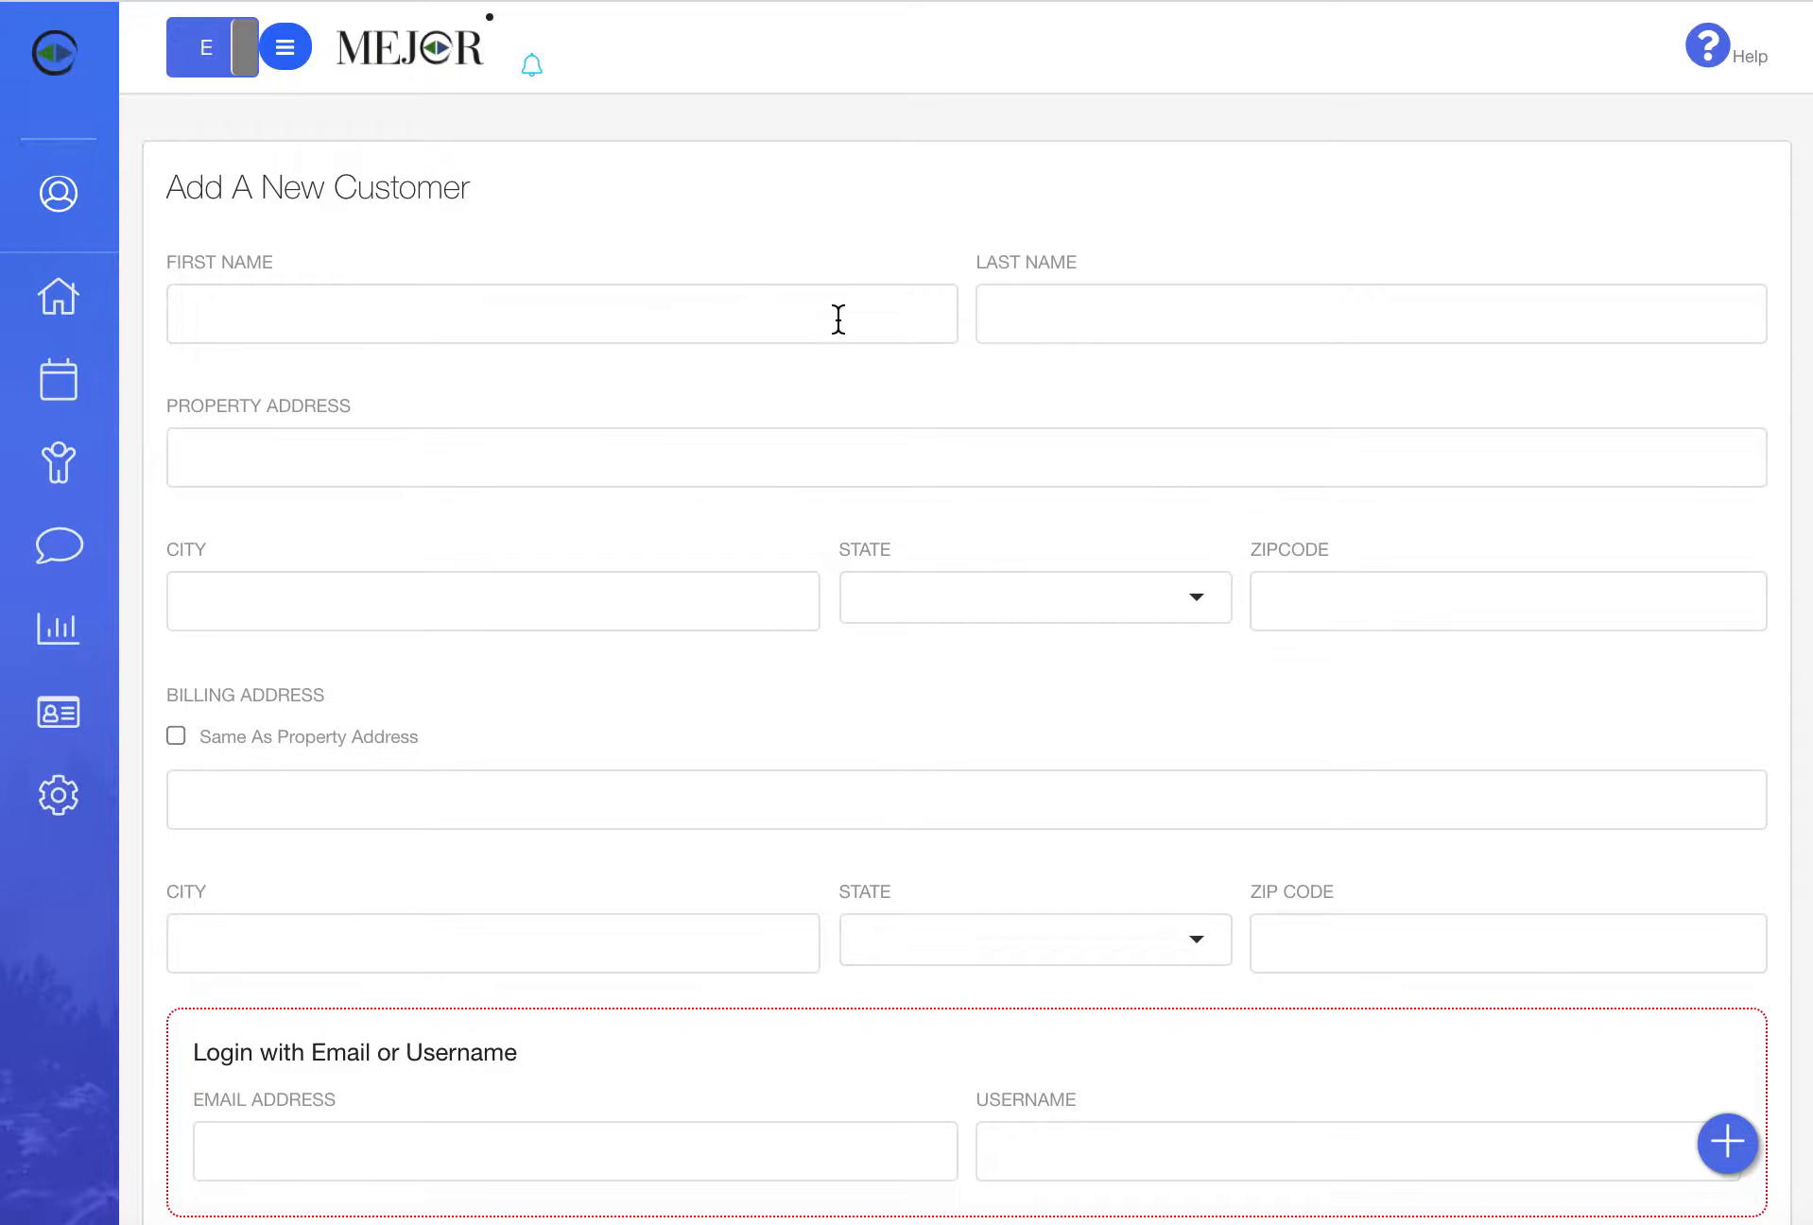
{"action": "scroll", "coordinate": [756, 454], "scroll_direction": "down", "scroll_amount": 2}
{"action": "scroll", "coordinate": [756, 453], "scroll_direction": "down", "scroll_amount": 1}
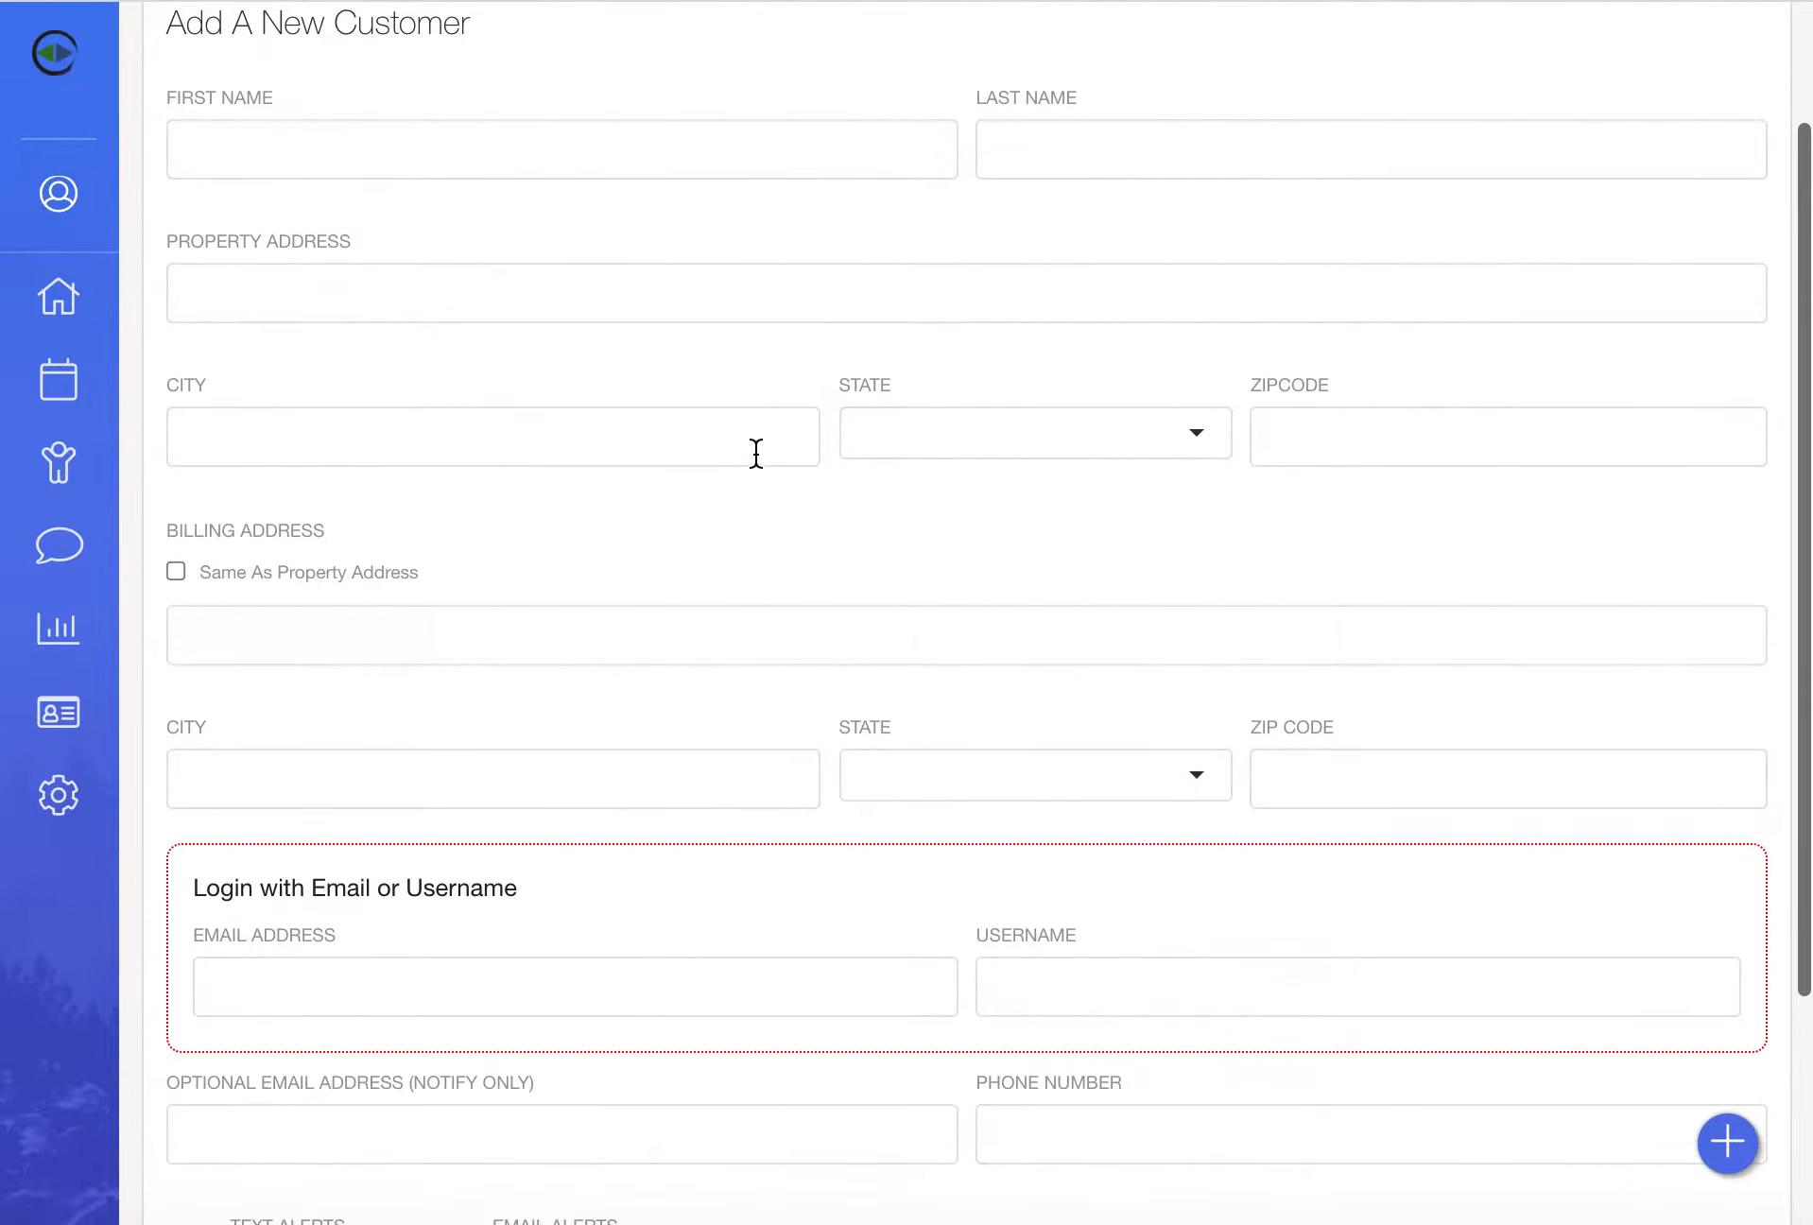
{"action": "scroll", "coordinate": [756, 454], "scroll_direction": "down", "scroll_amount": 1}
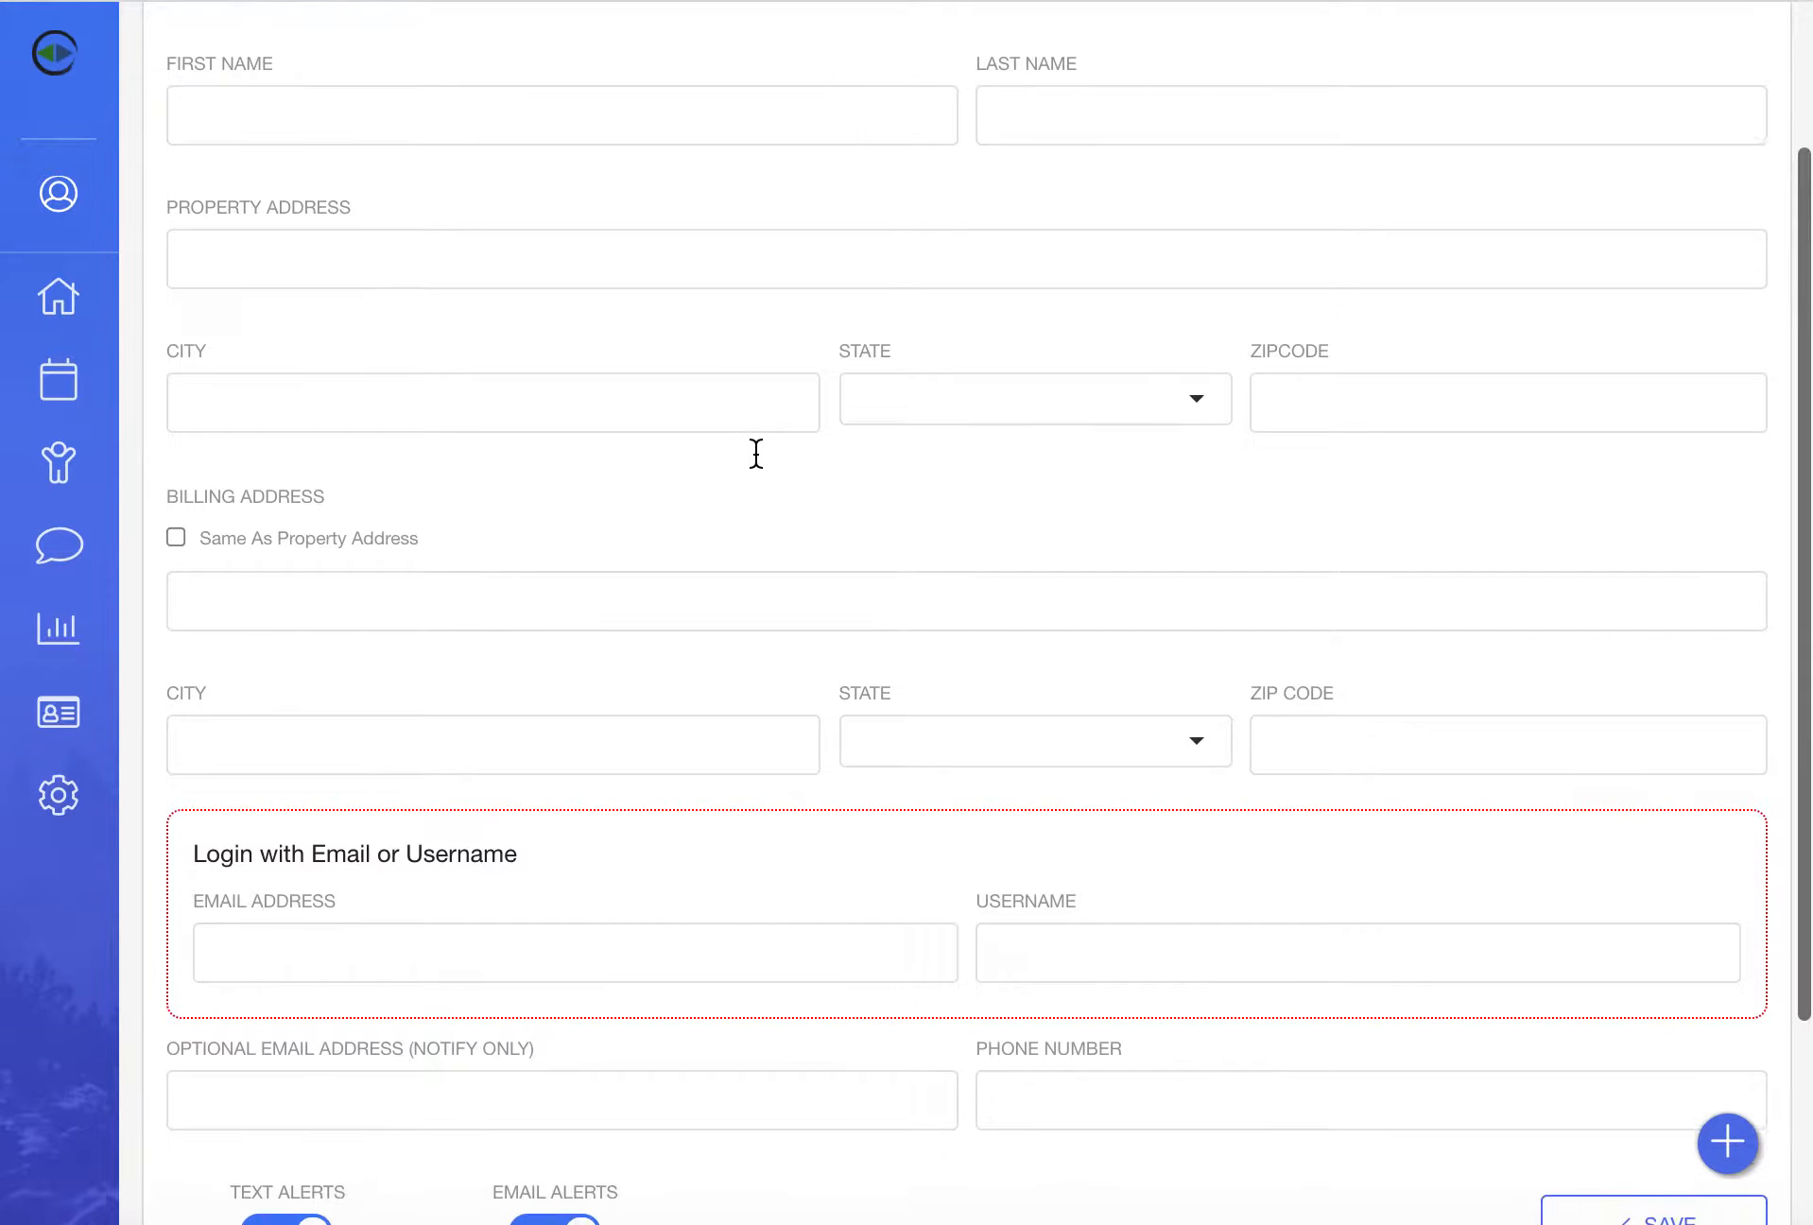
{"action": "mouse_move", "coordinate": [194, 550]}
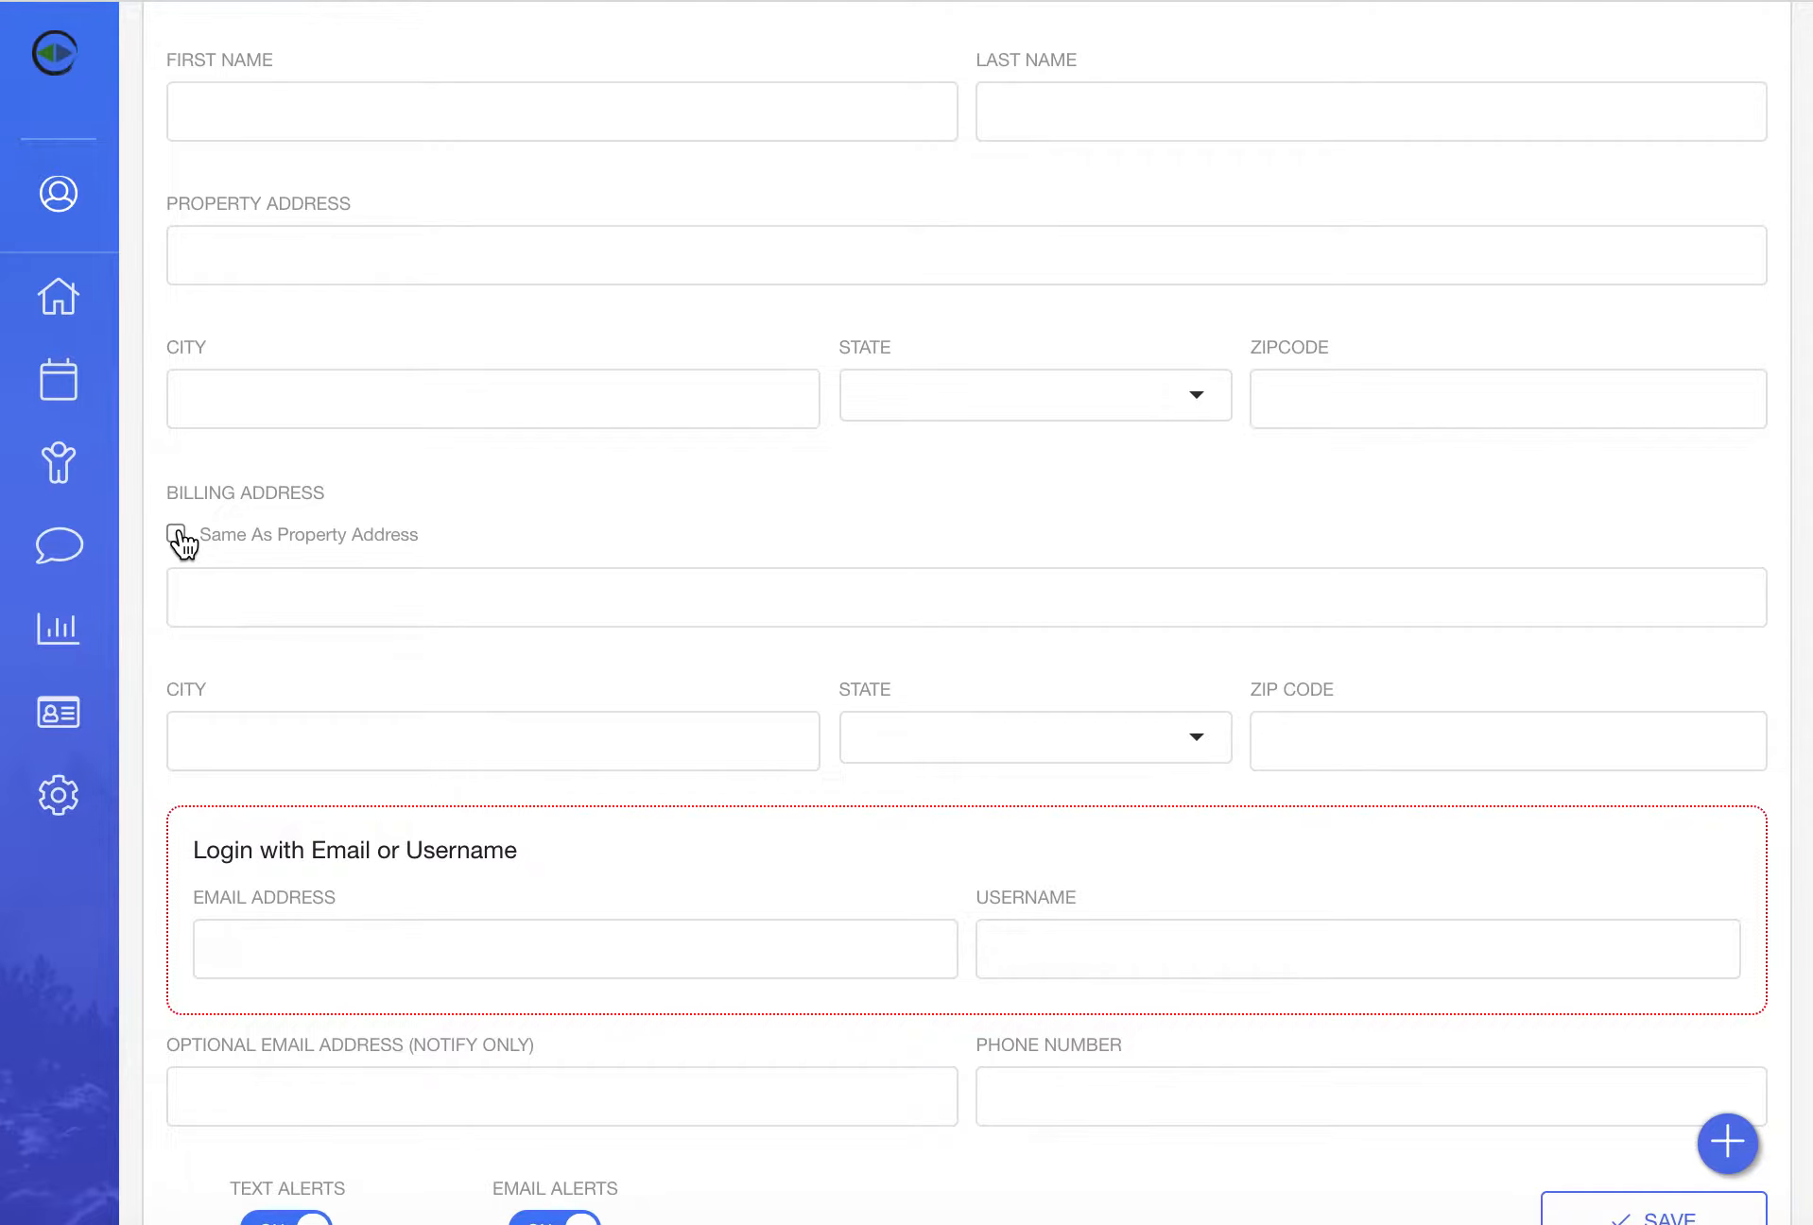
{"action": "scroll", "coordinate": [180, 541], "scroll_direction": "up", "scroll_amount": 2}
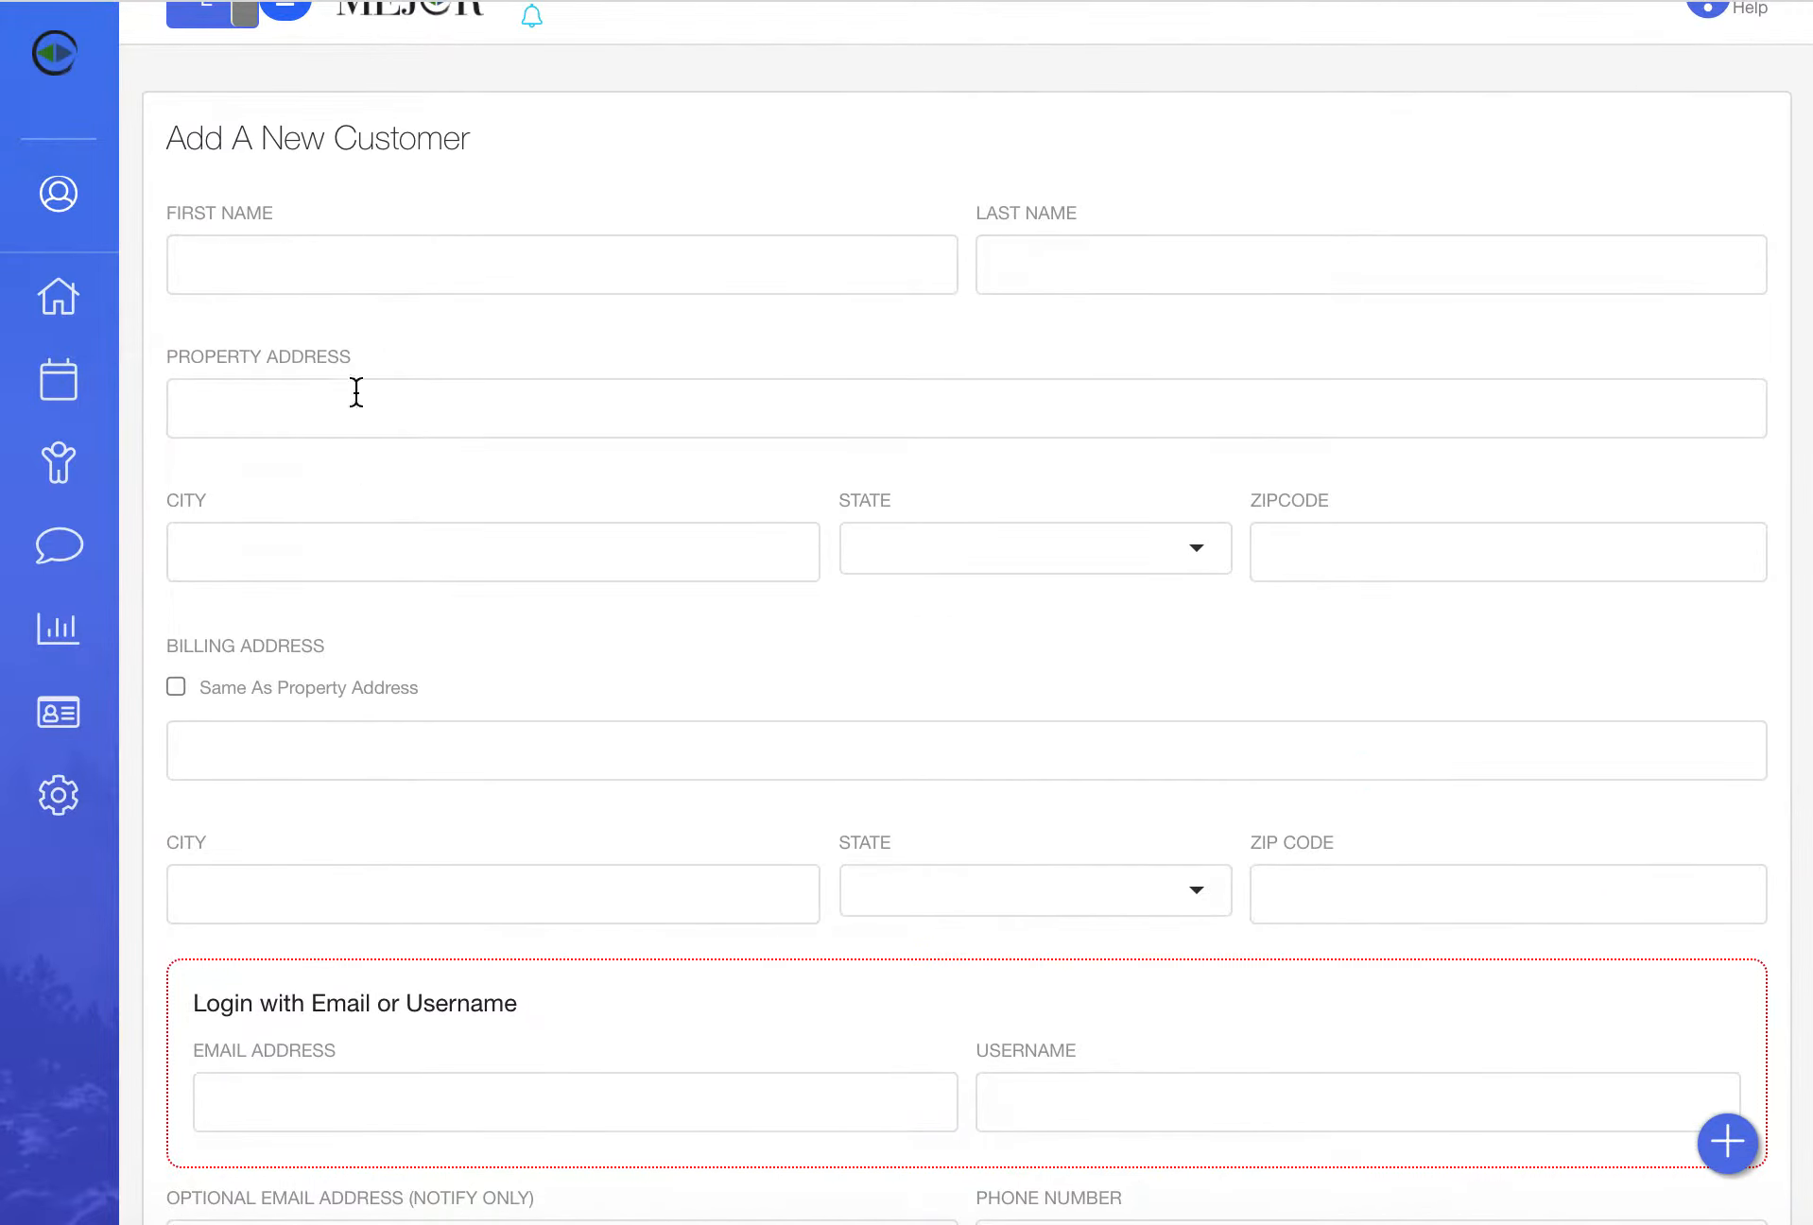
{"action": "scroll", "coordinate": [392, 703], "scroll_direction": "down", "scroll_amount": 4}
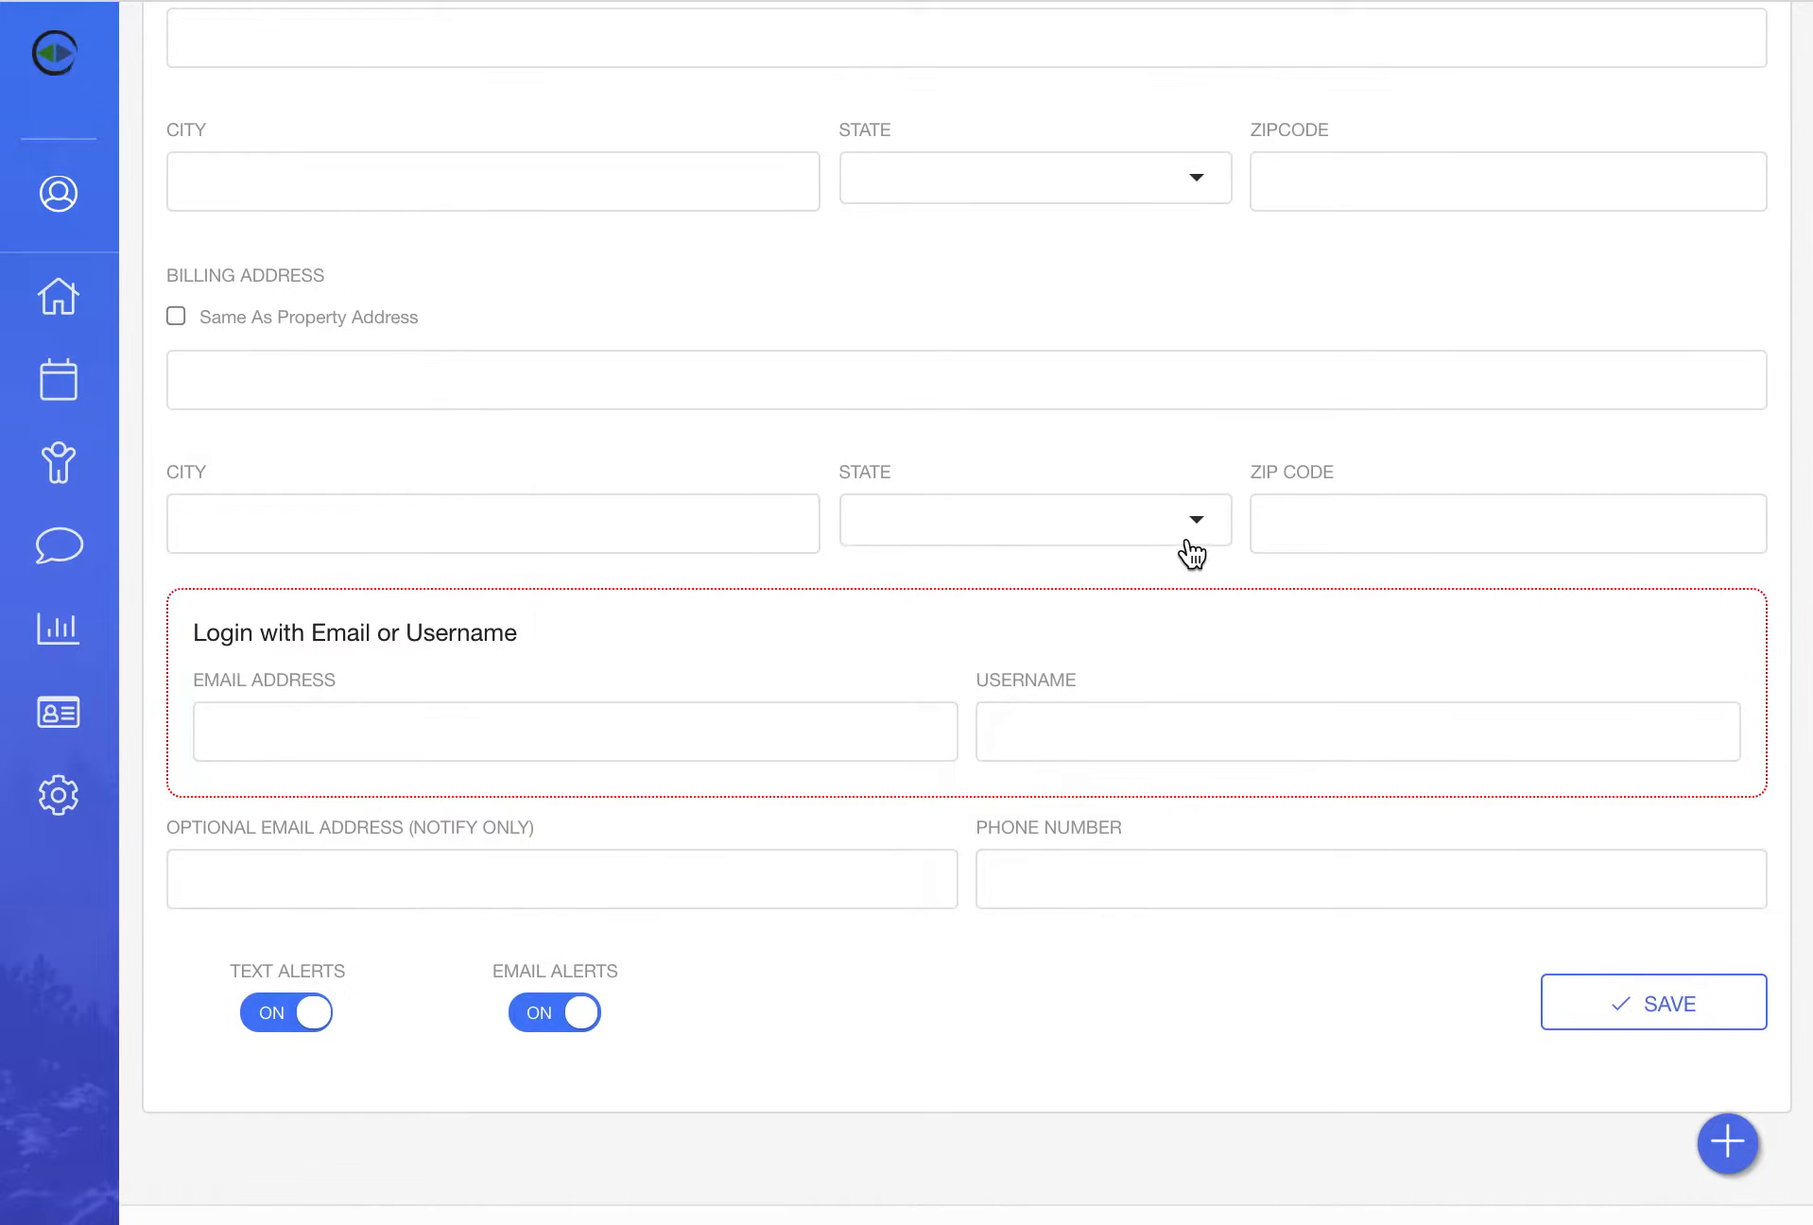
{"action": "scroll", "coordinate": [1187, 551], "scroll_direction": "up", "scroll_amount": 5}
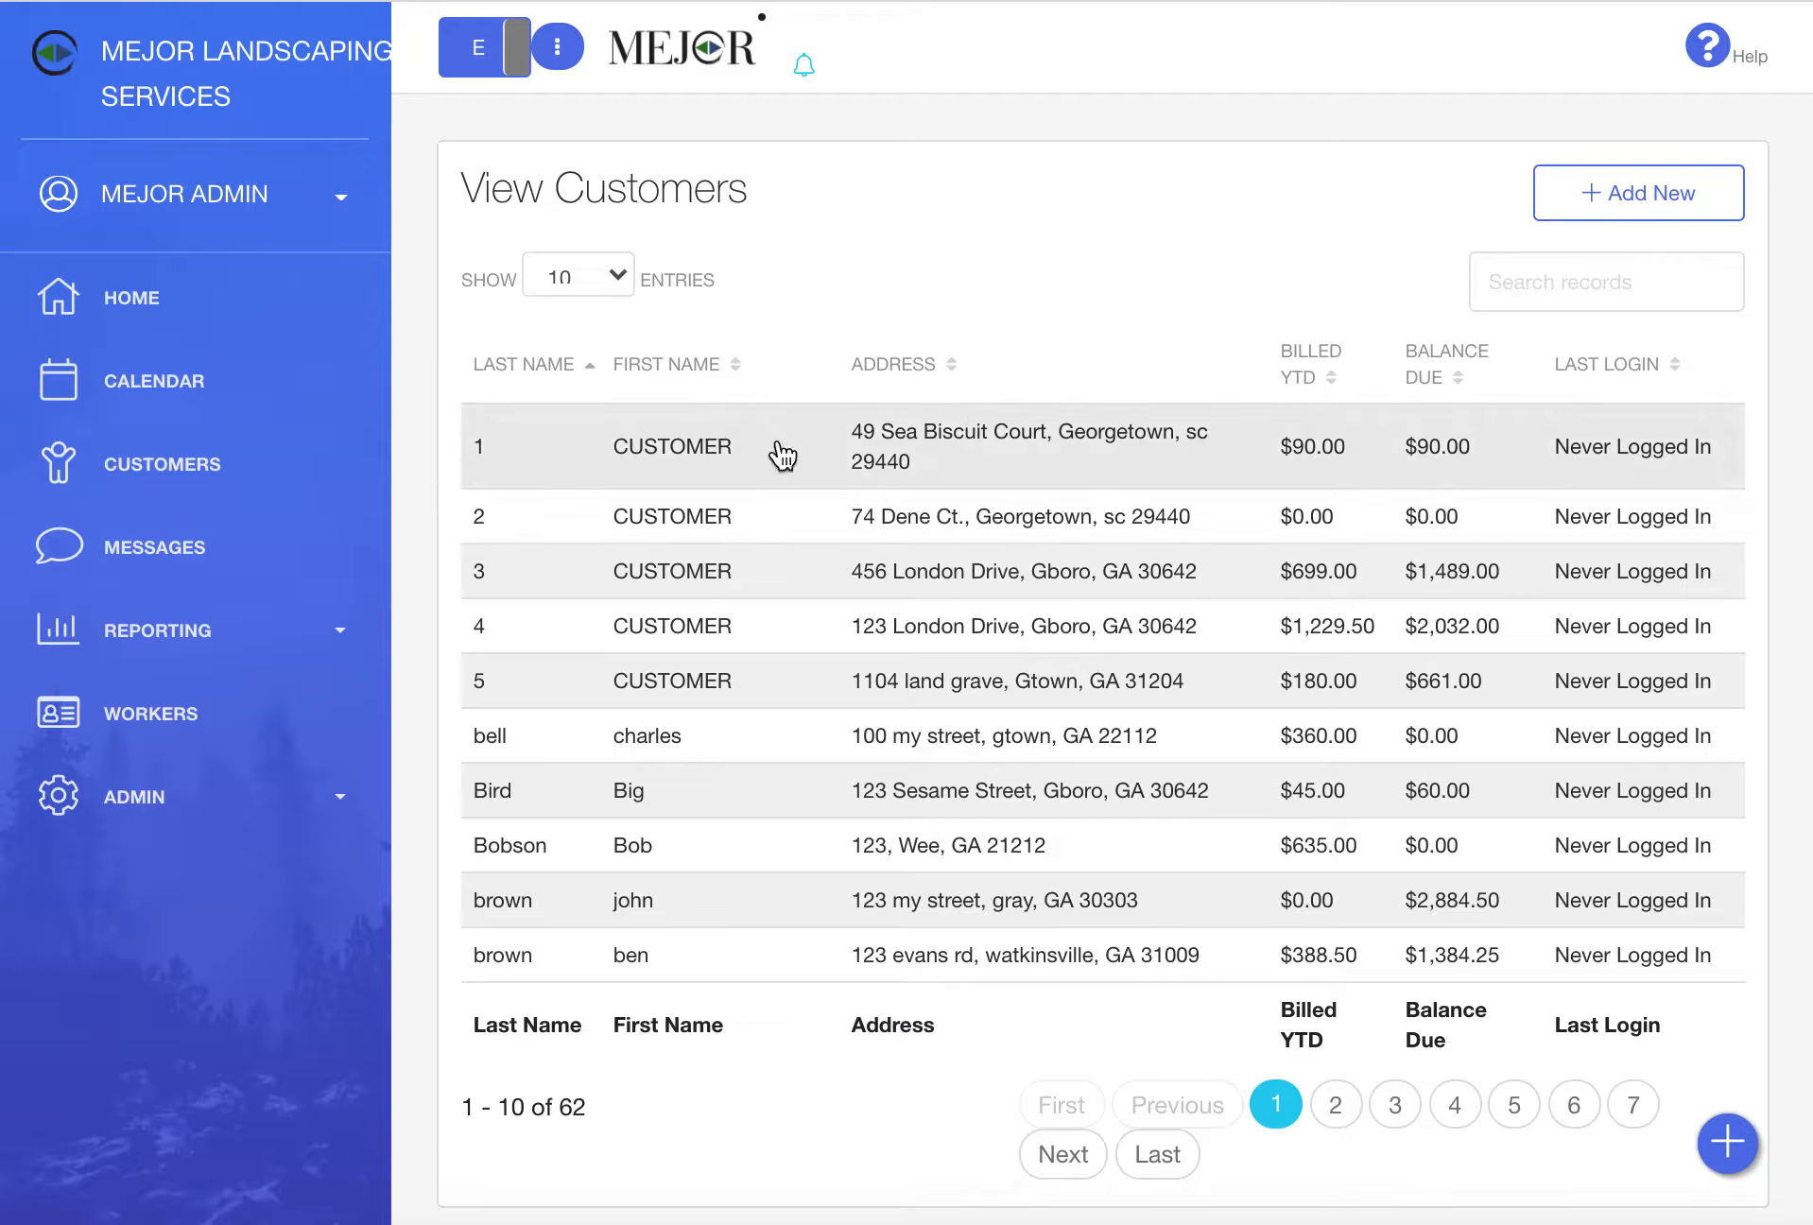
- Open CUSTOMER 1 from the customer list and view the 6/21/2020 MEJOR house maintenance visit, returning to the customer's record
{"action": "left_click", "coordinate": [989, 446]}
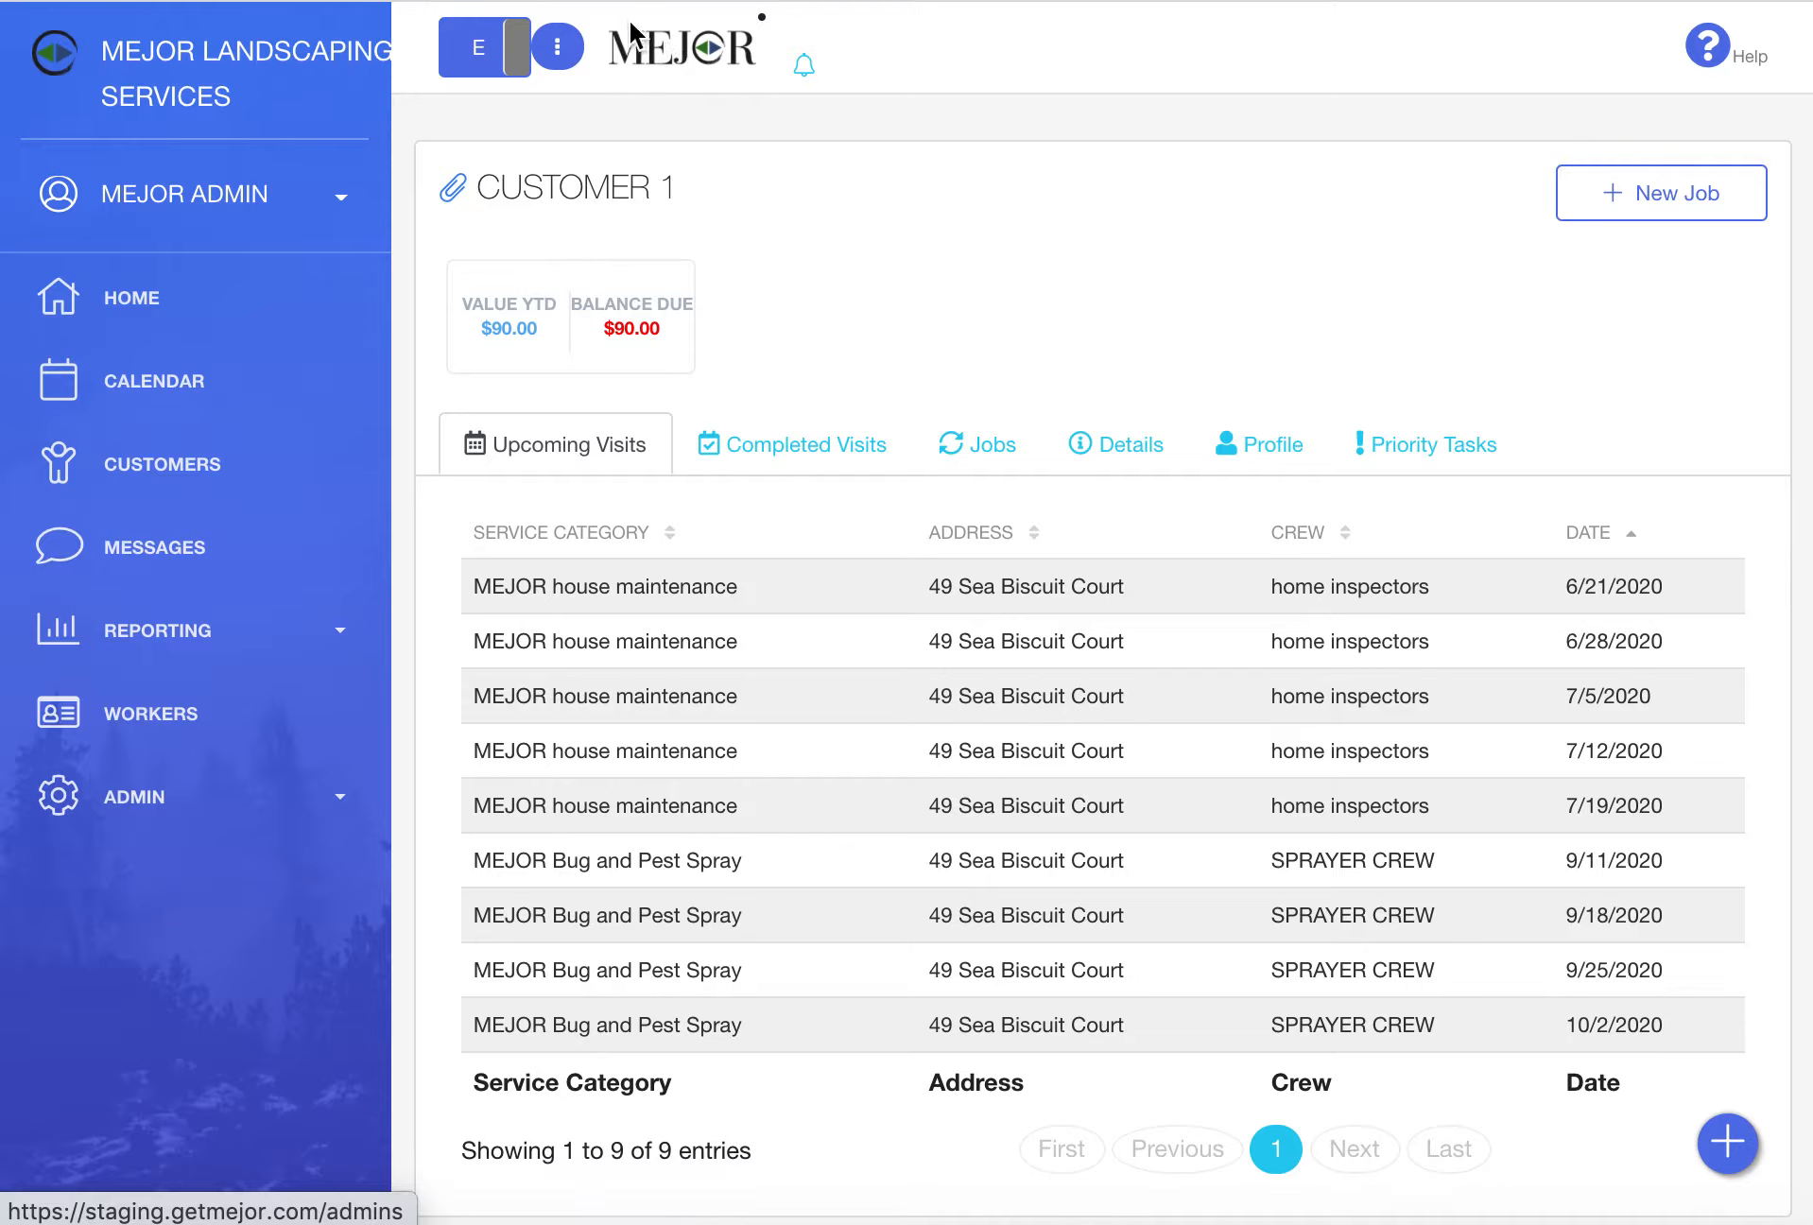
{"action": "left_click", "coordinate": [558, 52]}
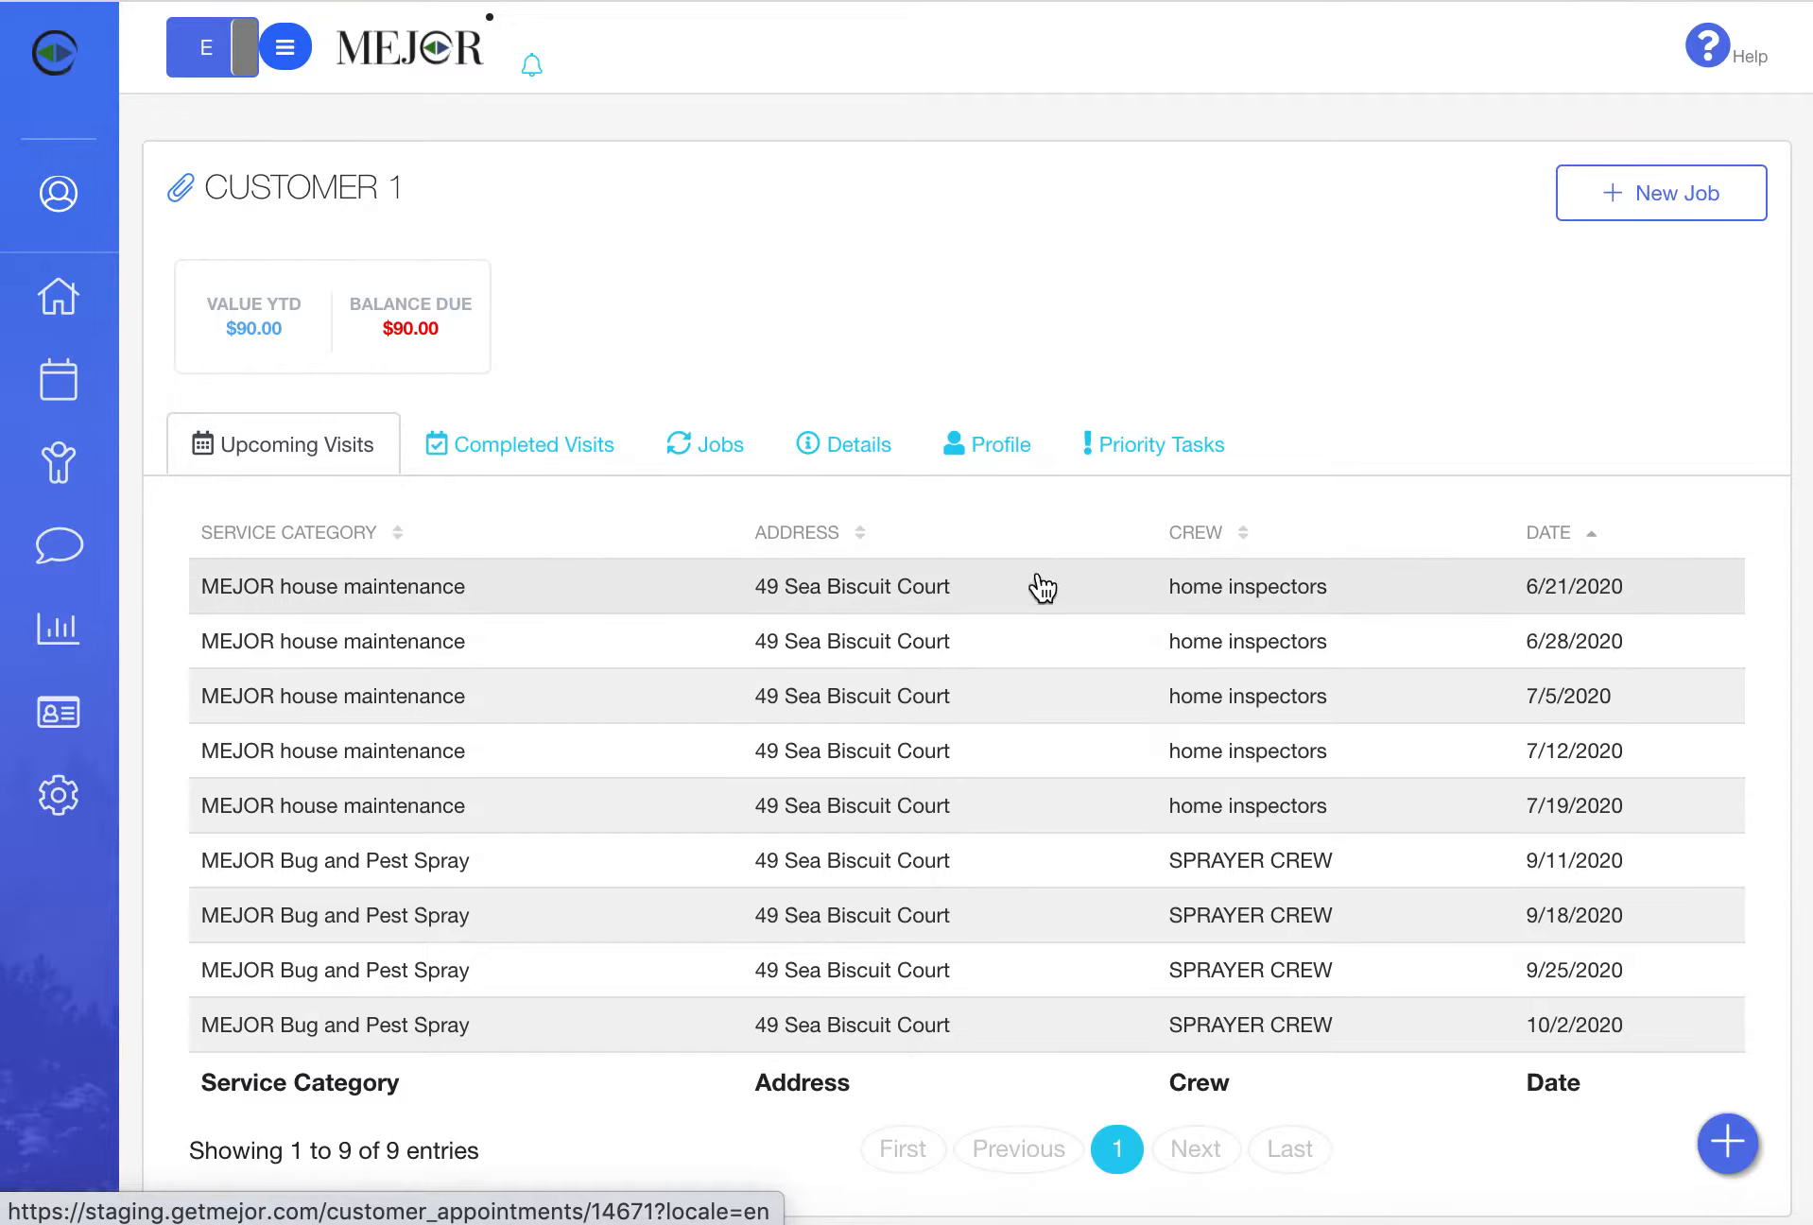
{"action": "left_click", "coordinate": [1089, 593]}
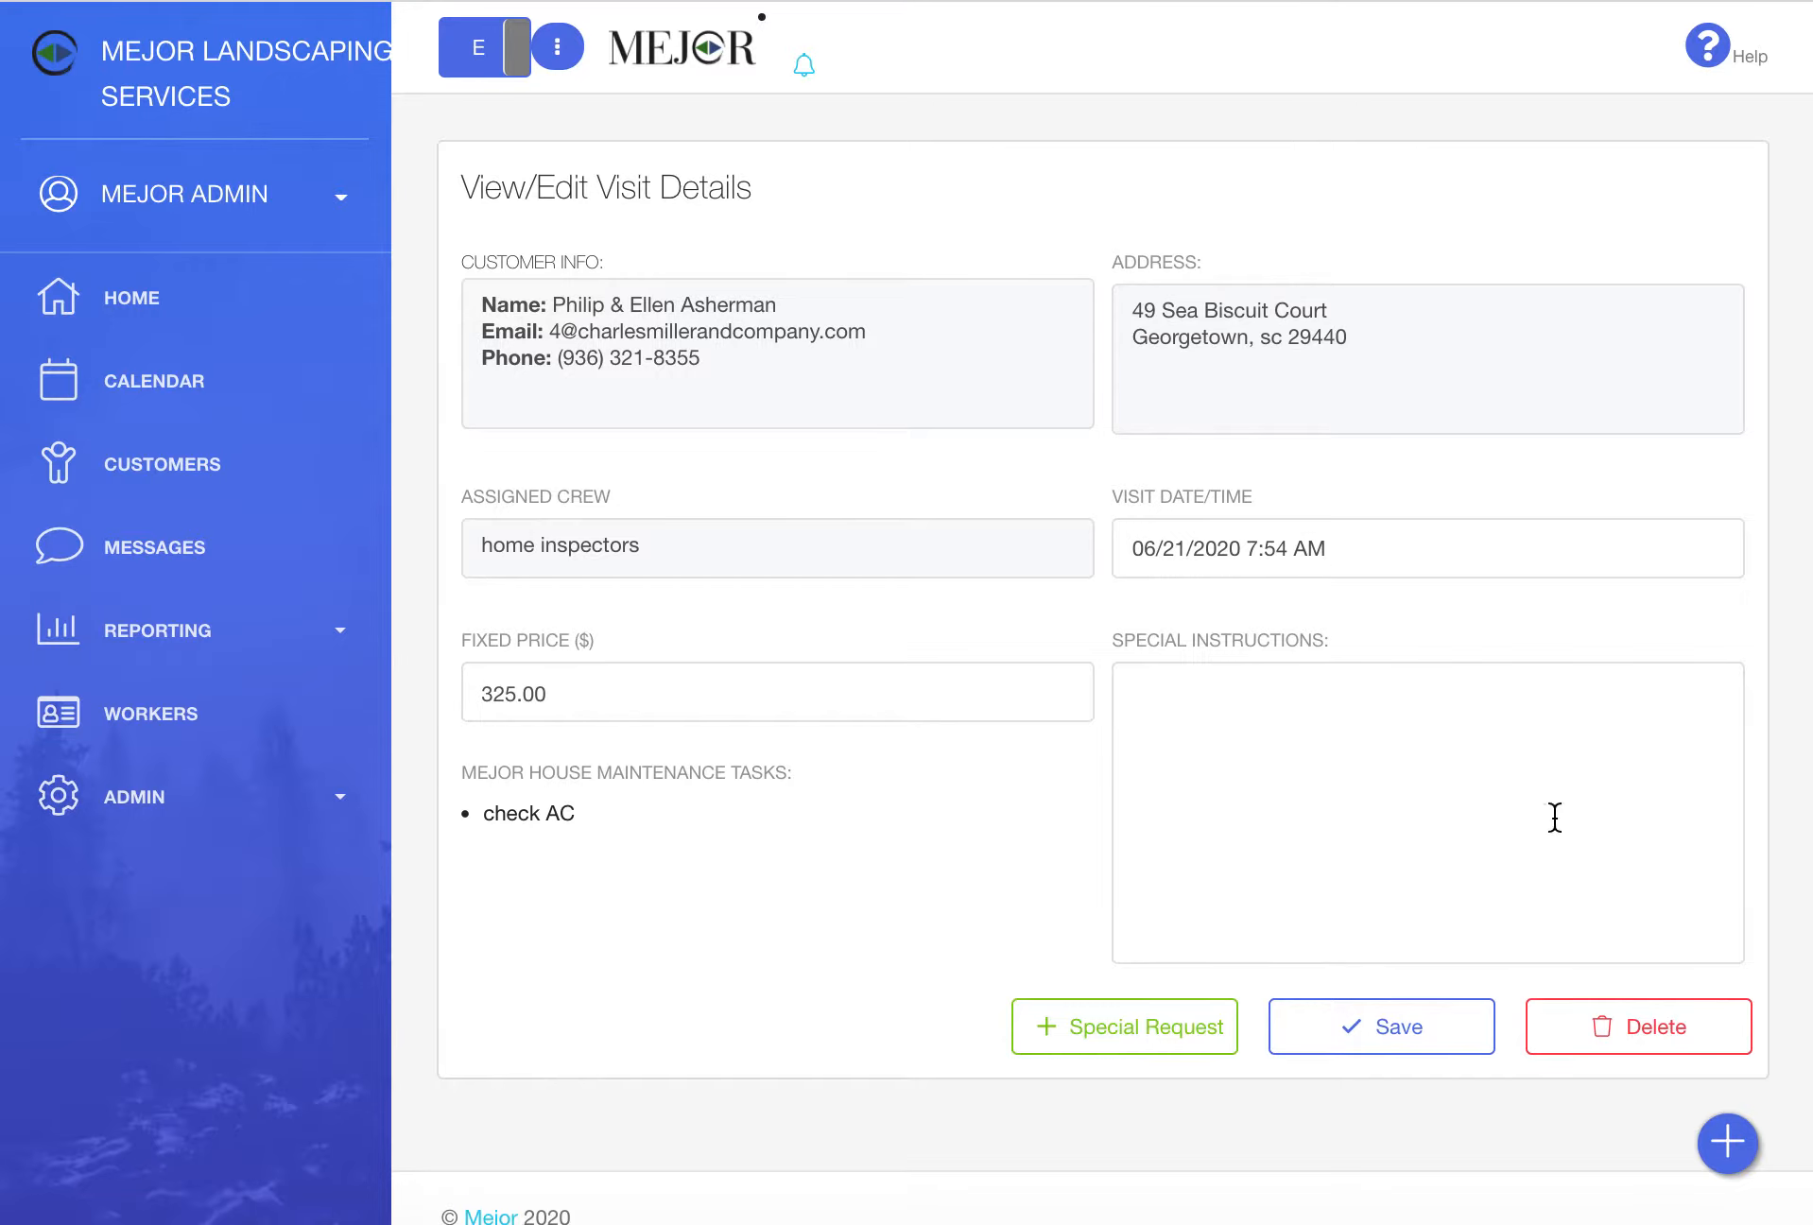
{"action": "left_click", "coordinate": [140, 0]}
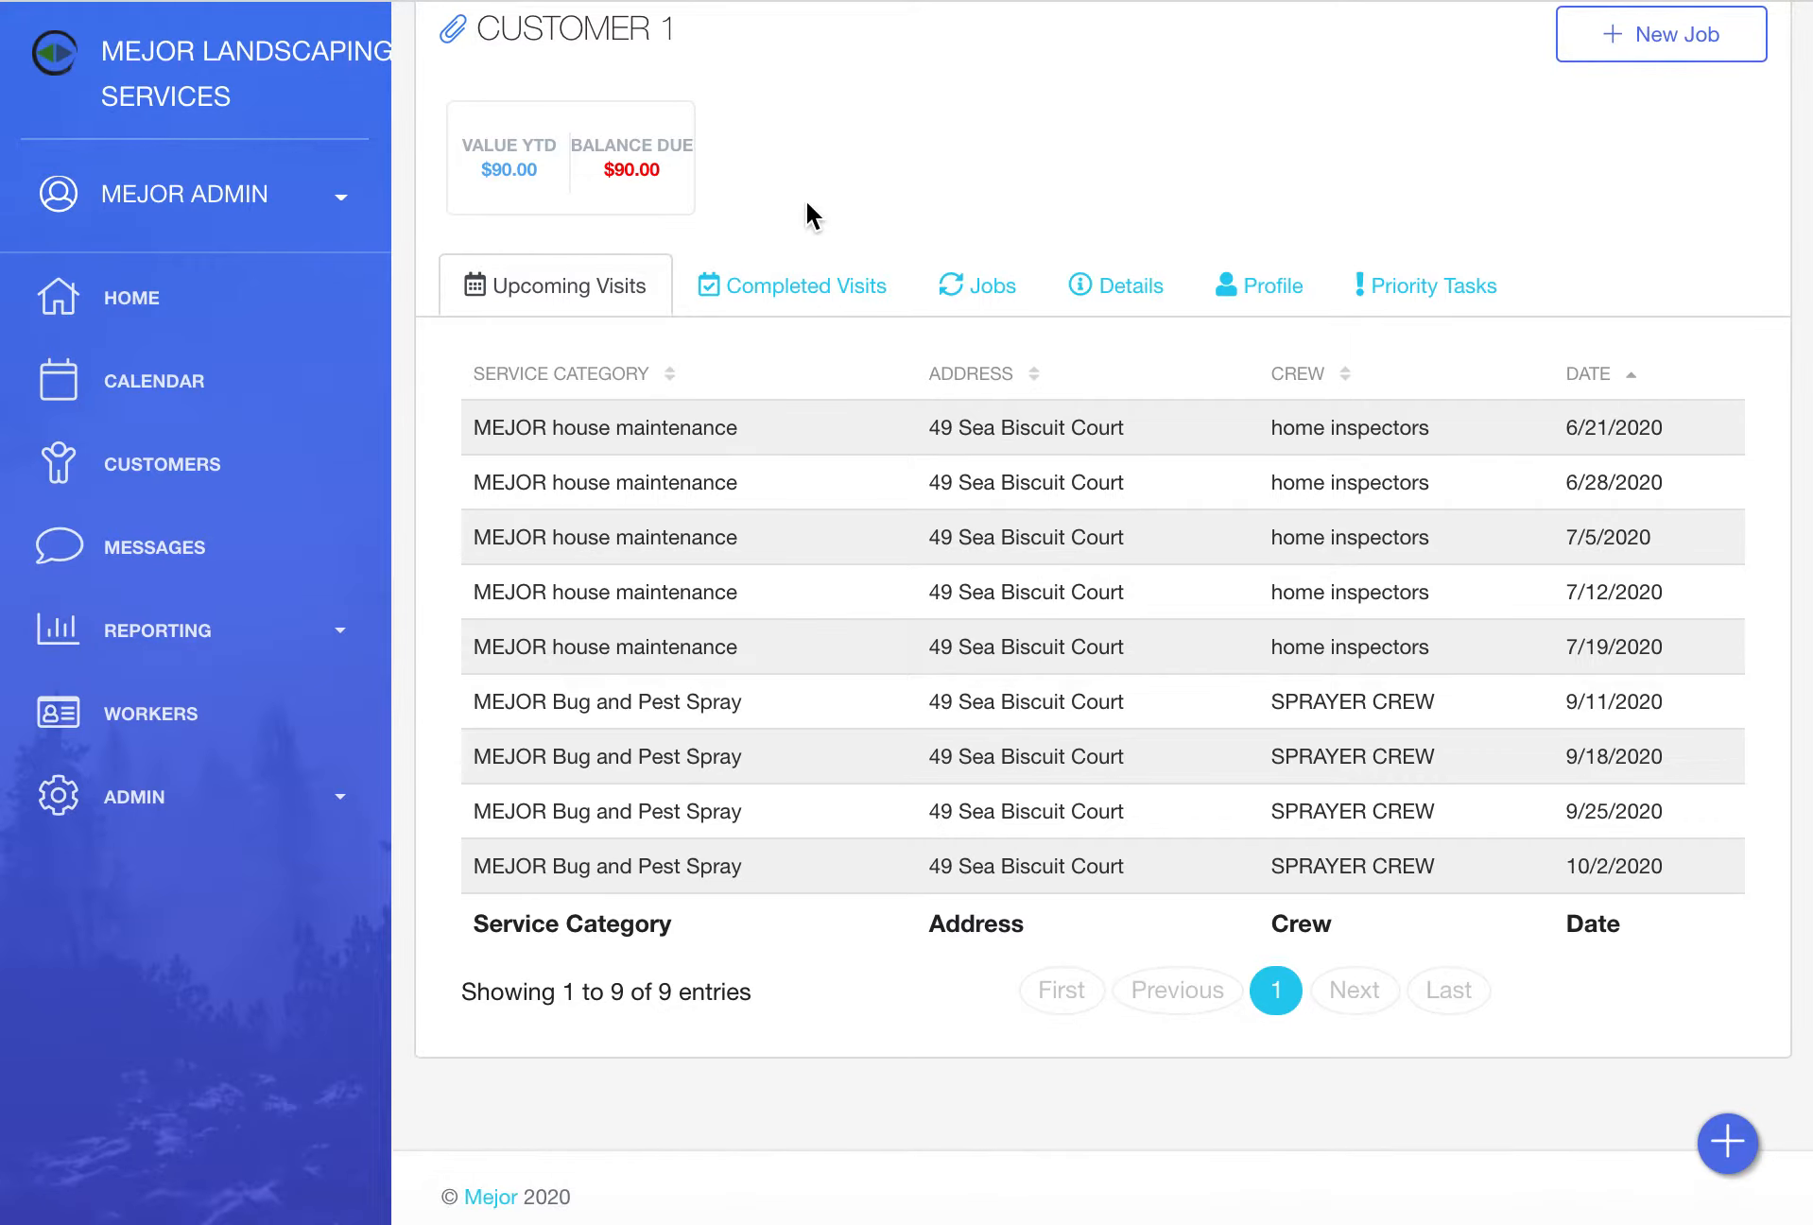
- Open the 6/14/2020 MEJOR Lawn Maintenance service report from CUSTOMER 1's completed visits and review it through to the total
{"action": "left_click", "coordinate": [766, 299]}
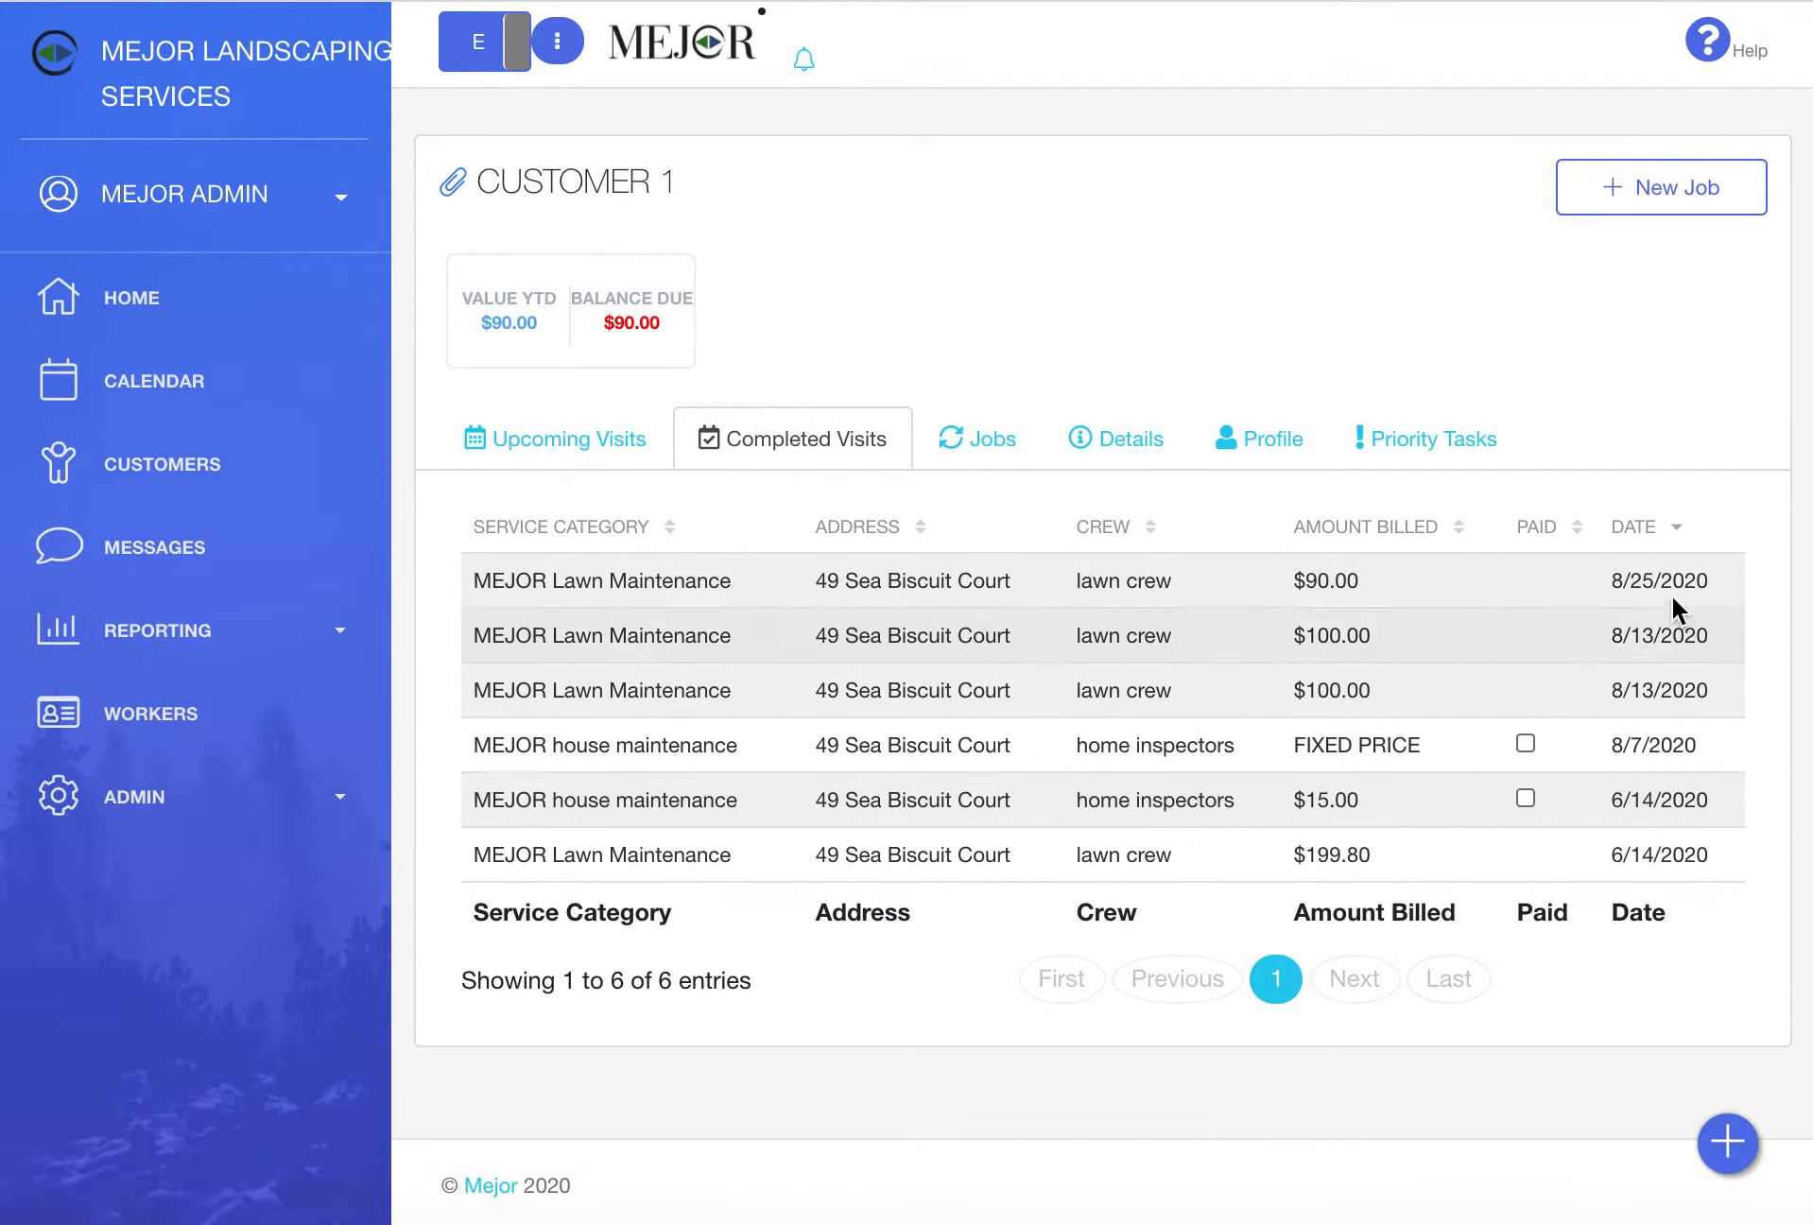
{"action": "left_click", "coordinate": [1289, 849]}
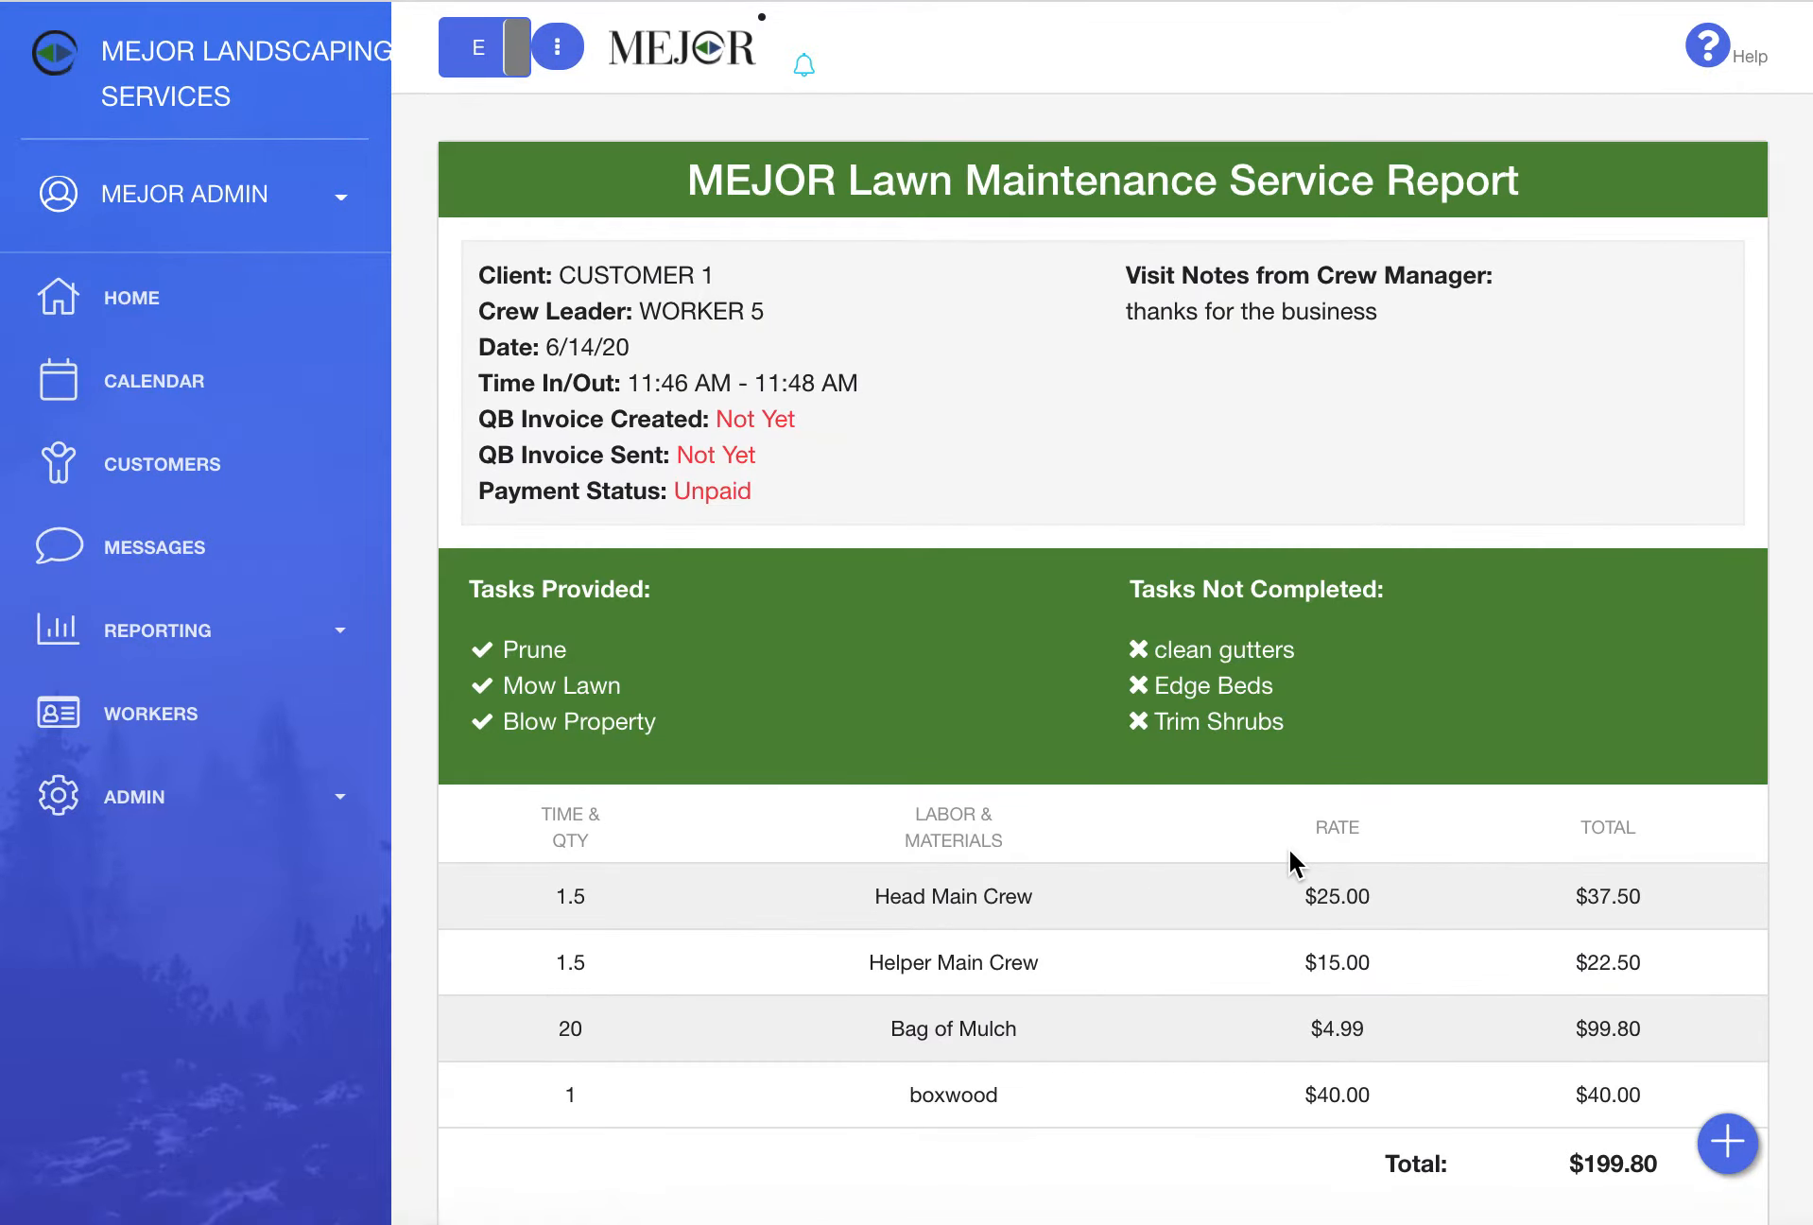
{"action": "scroll", "coordinate": [1289, 848], "scroll_direction": "down", "scroll_amount": 1}
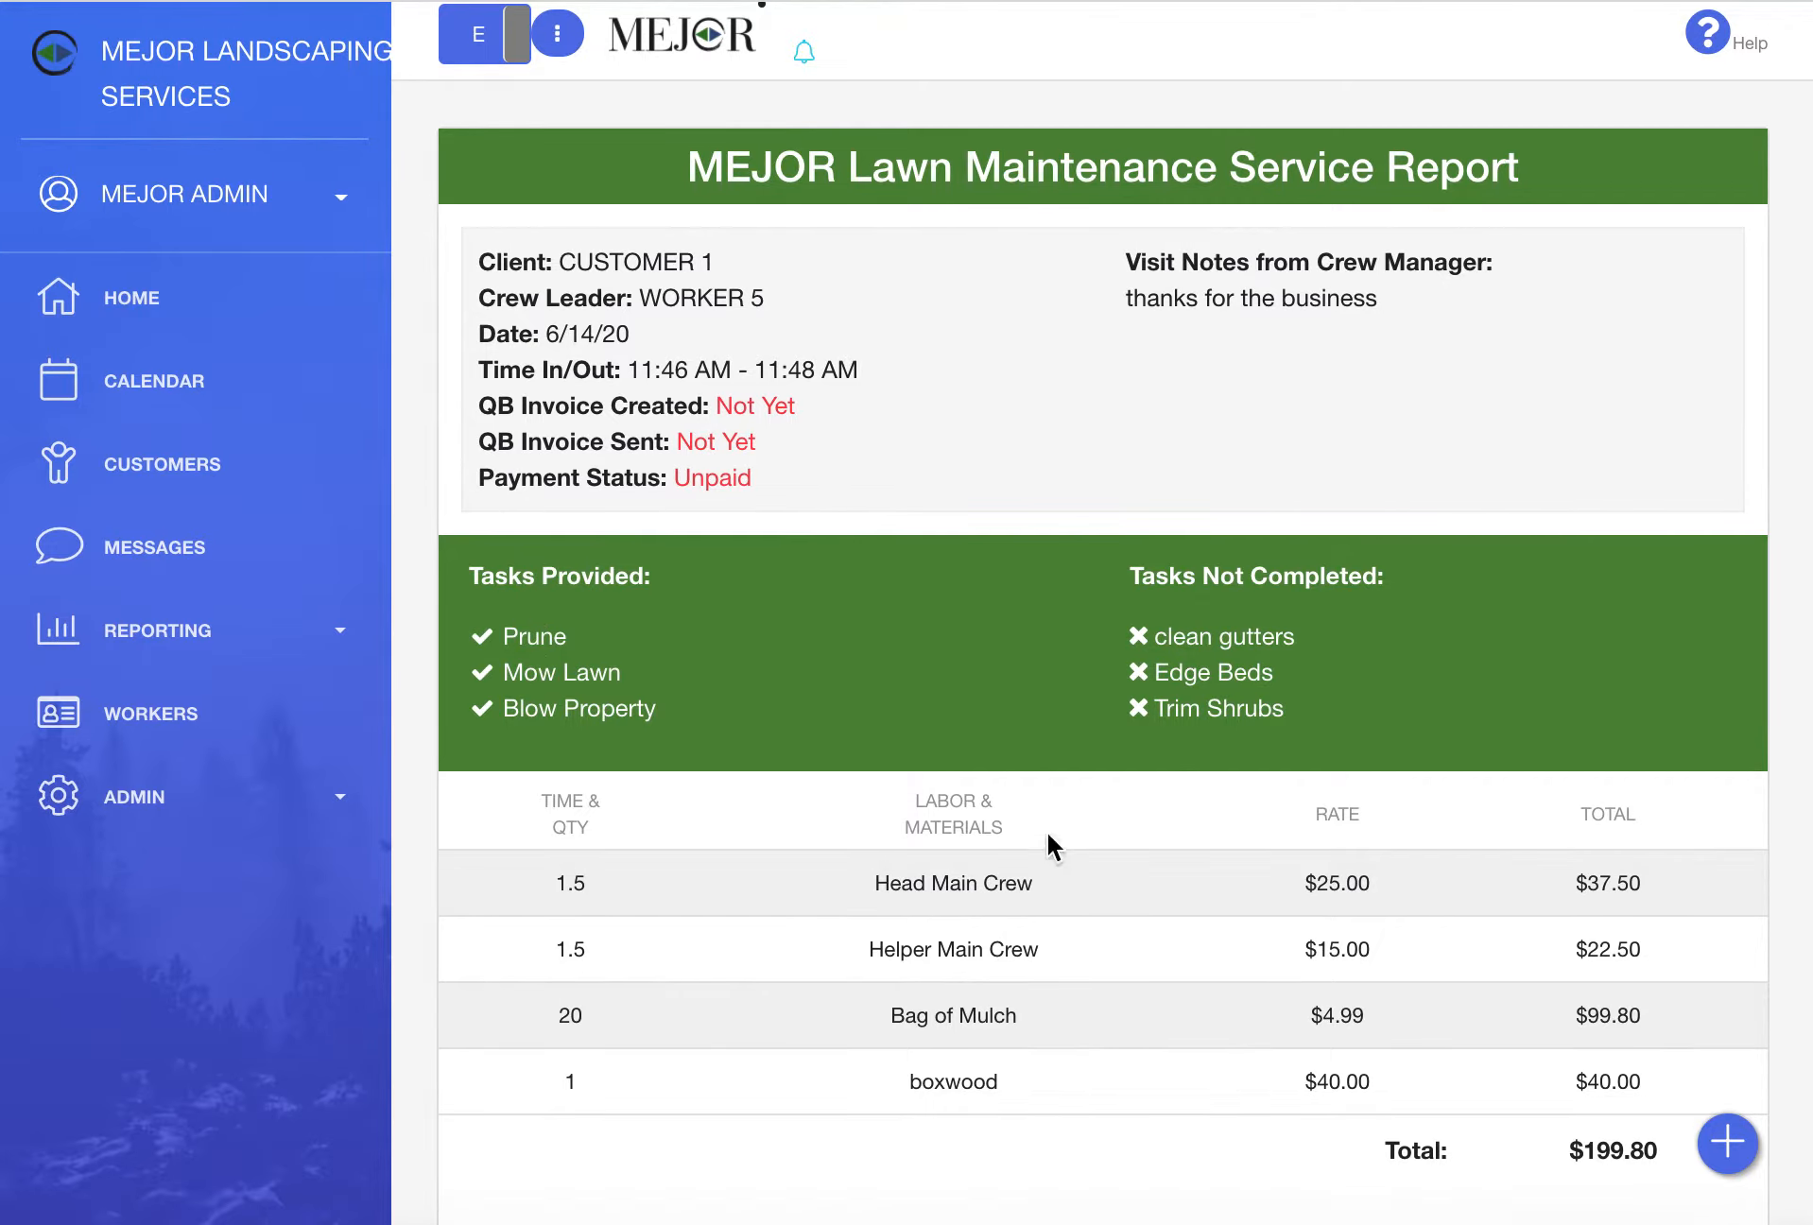
{"action": "scroll", "coordinate": [1116, 711], "scroll_direction": "down", "scroll_amount": 5}
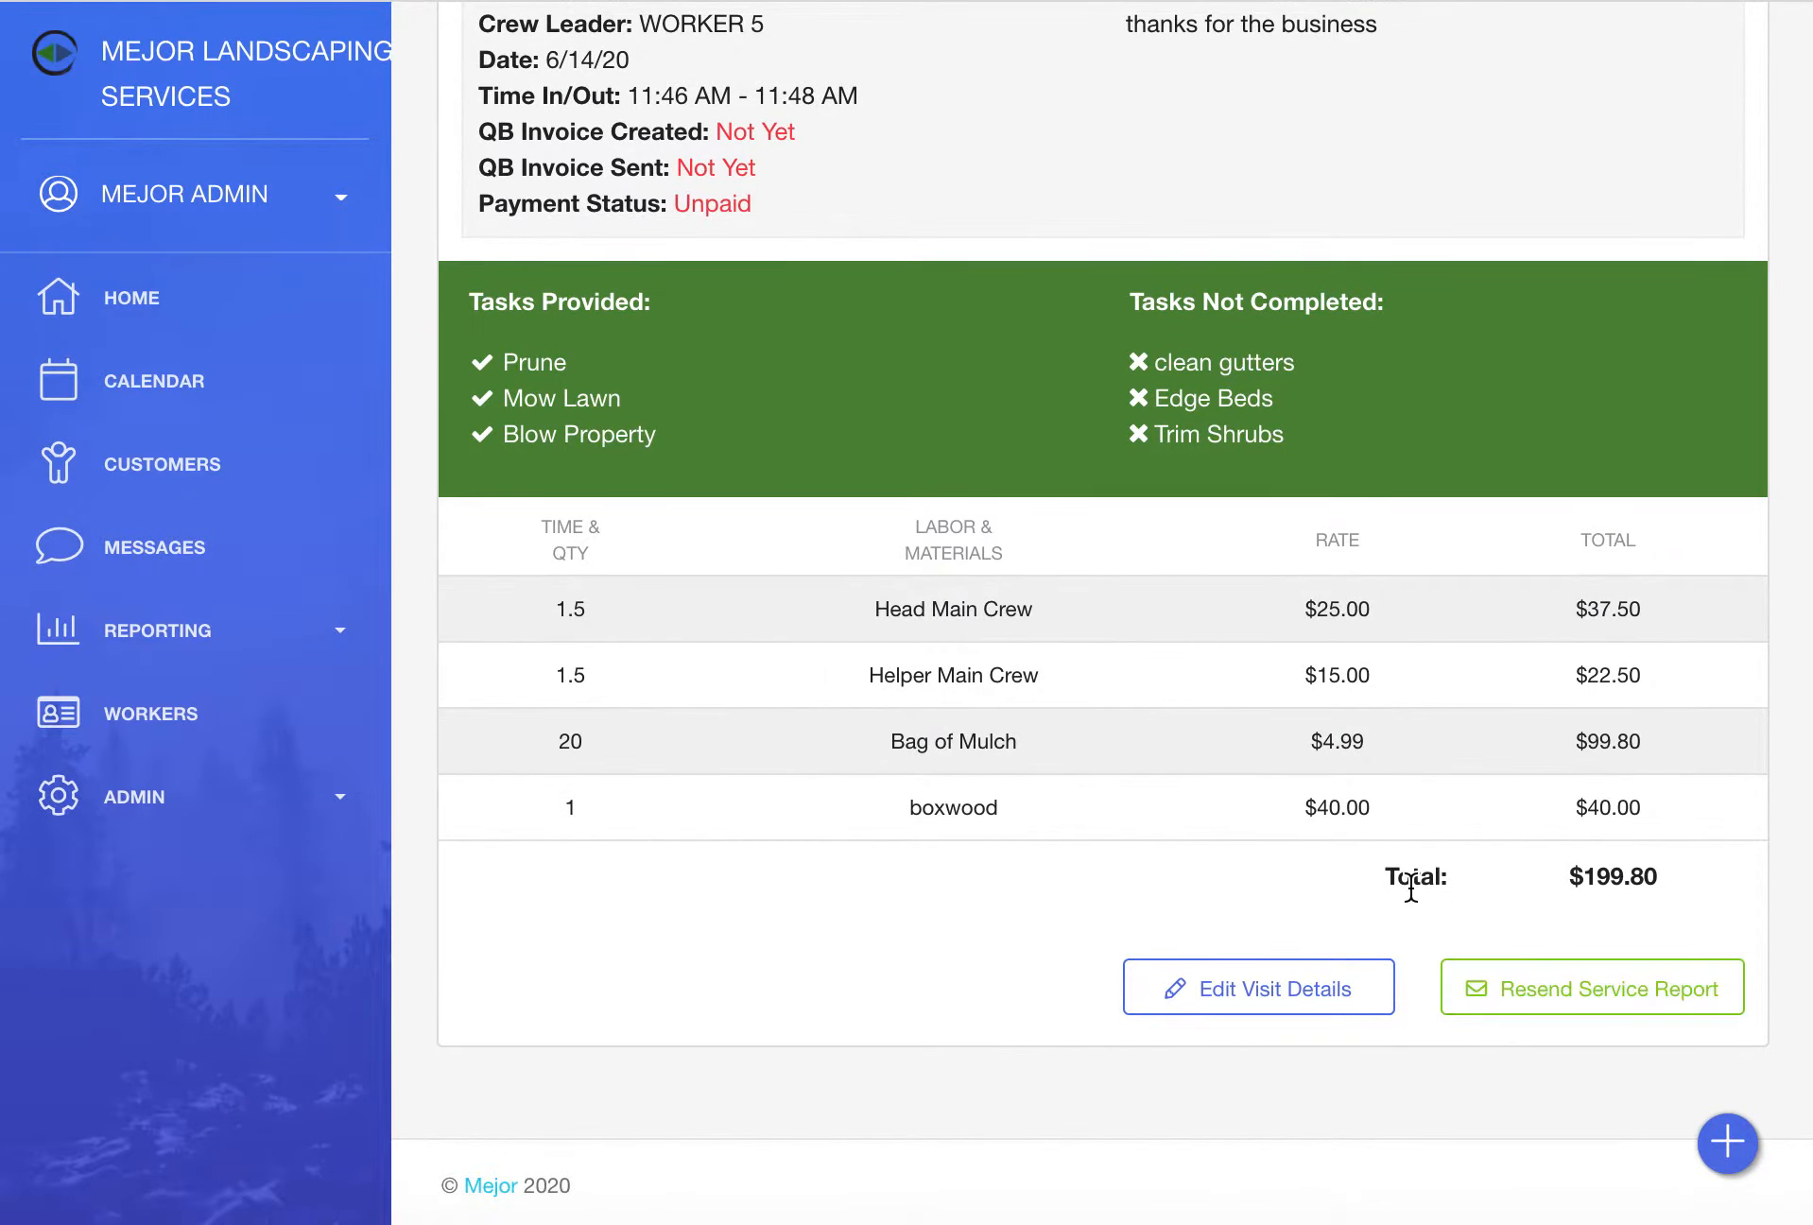
{"action": "scroll", "coordinate": [1410, 888], "scroll_direction": "down", "scroll_amount": 1}
- Open the lawn maintenance visit's details for editing, look over the materials, tasks and crew hours, and cancel without saving
{"action": "left_click", "coordinate": [1234, 1019]}
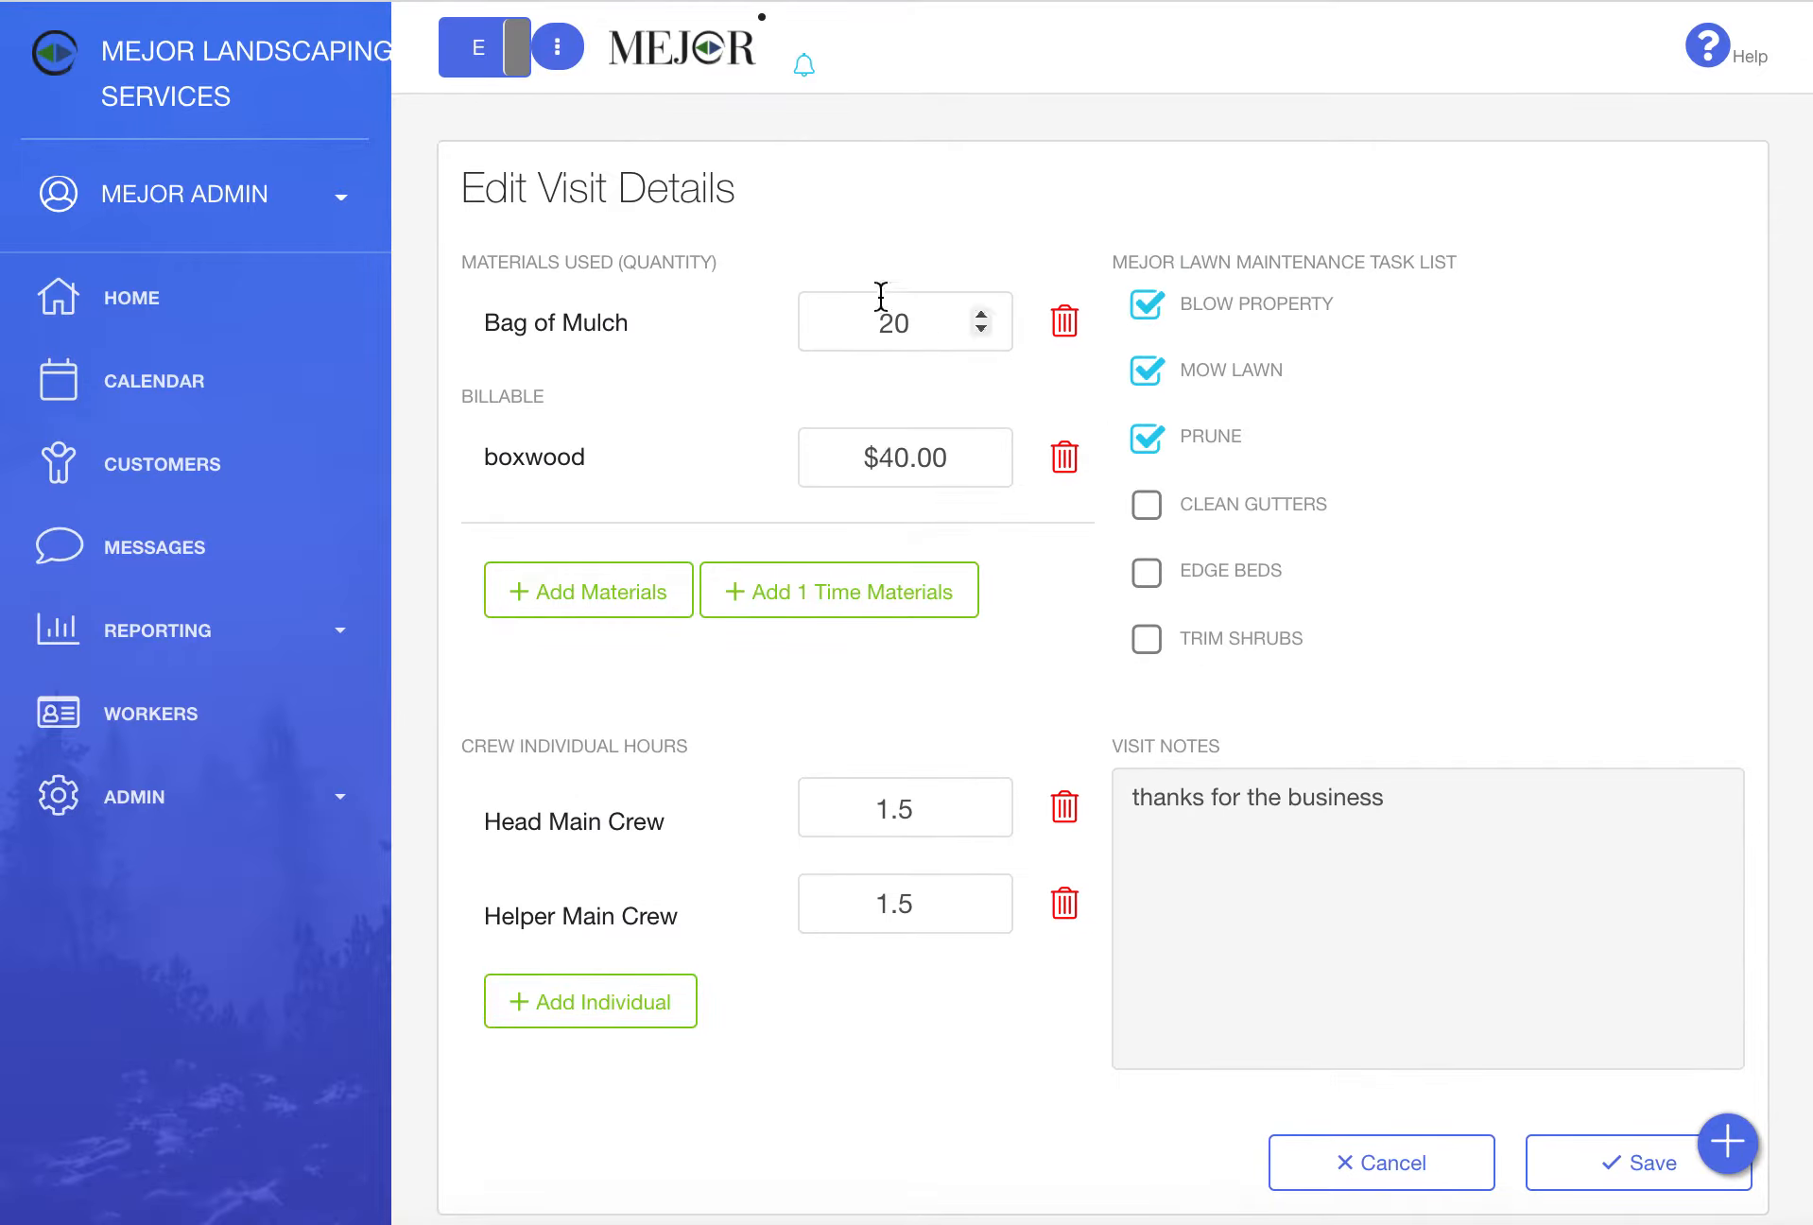
{"action": "scroll", "coordinate": [710, 1025], "scroll_direction": "down", "scroll_amount": 3}
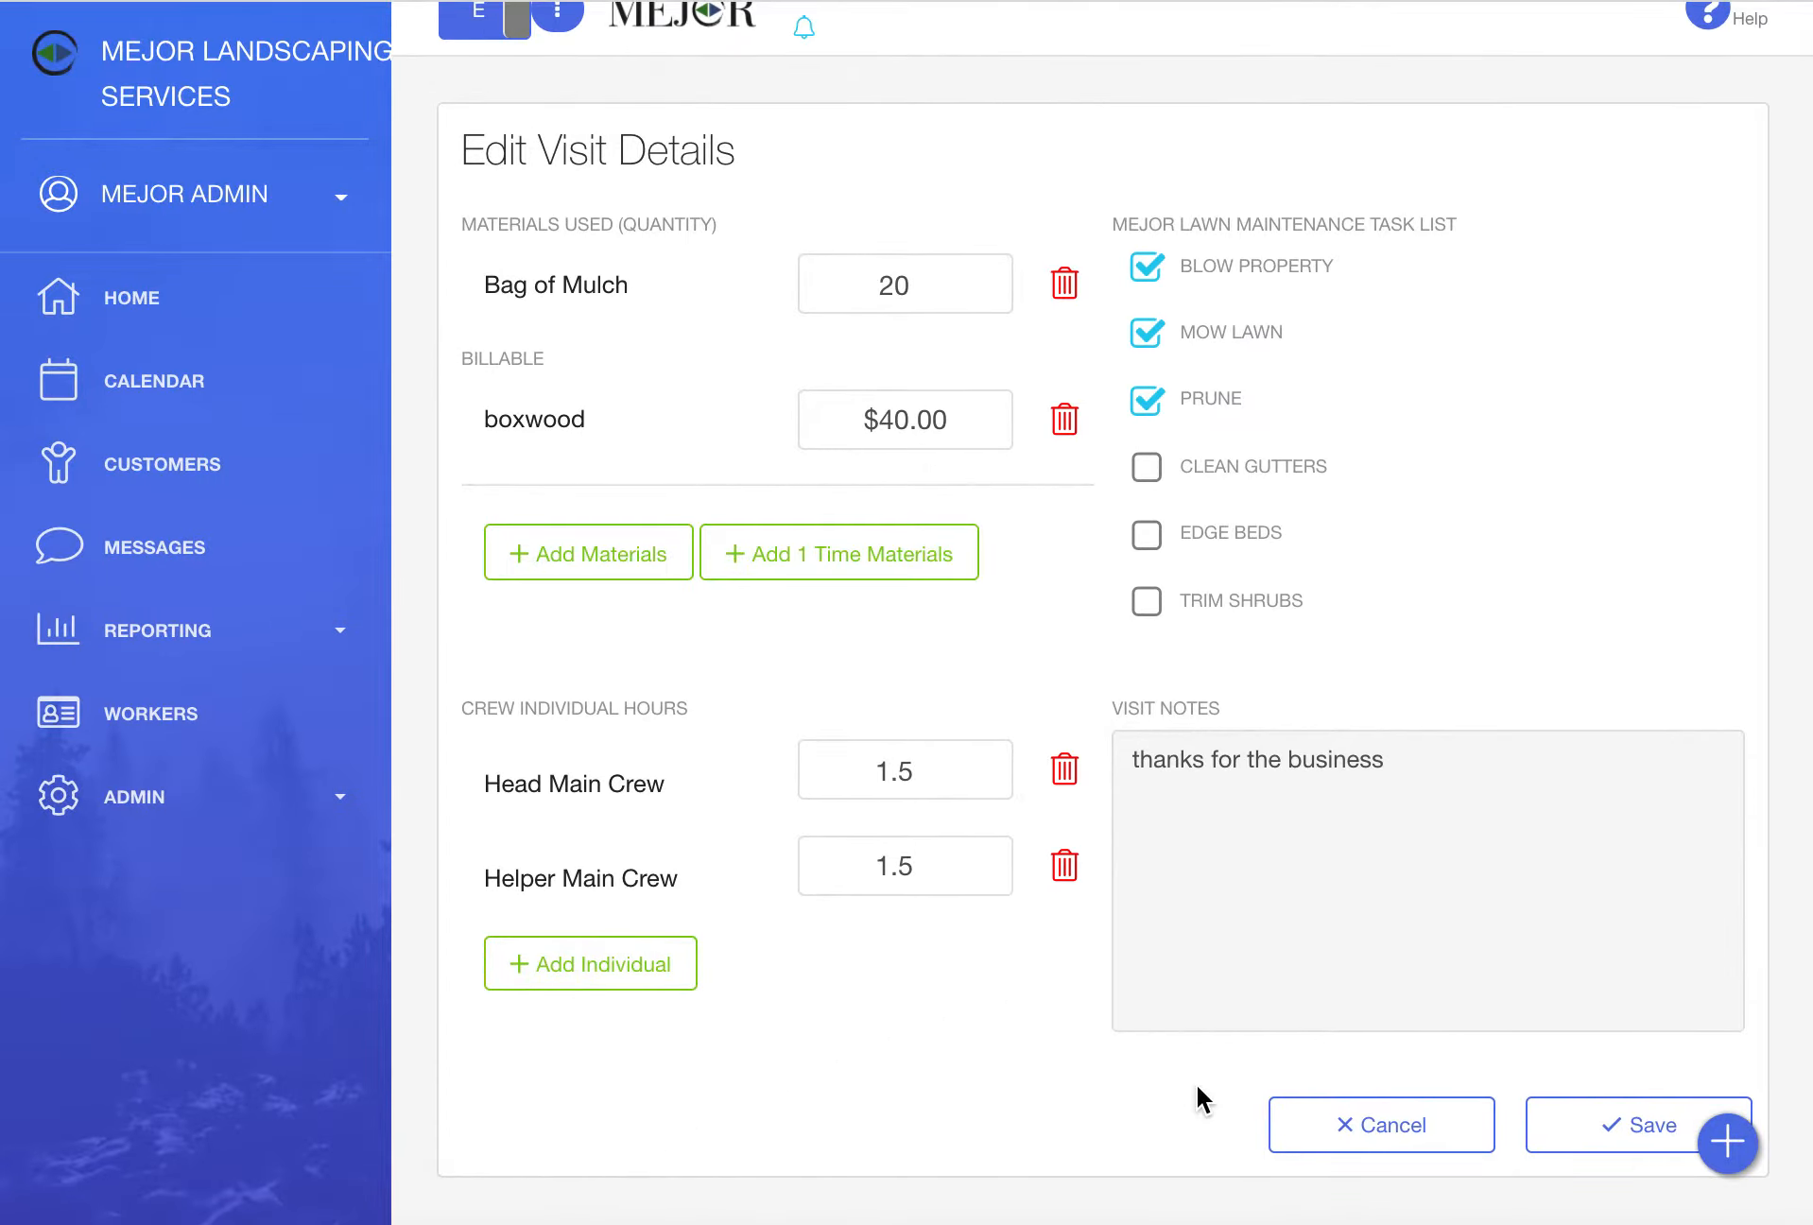
{"action": "left_click", "coordinate": [1430, 1142]}
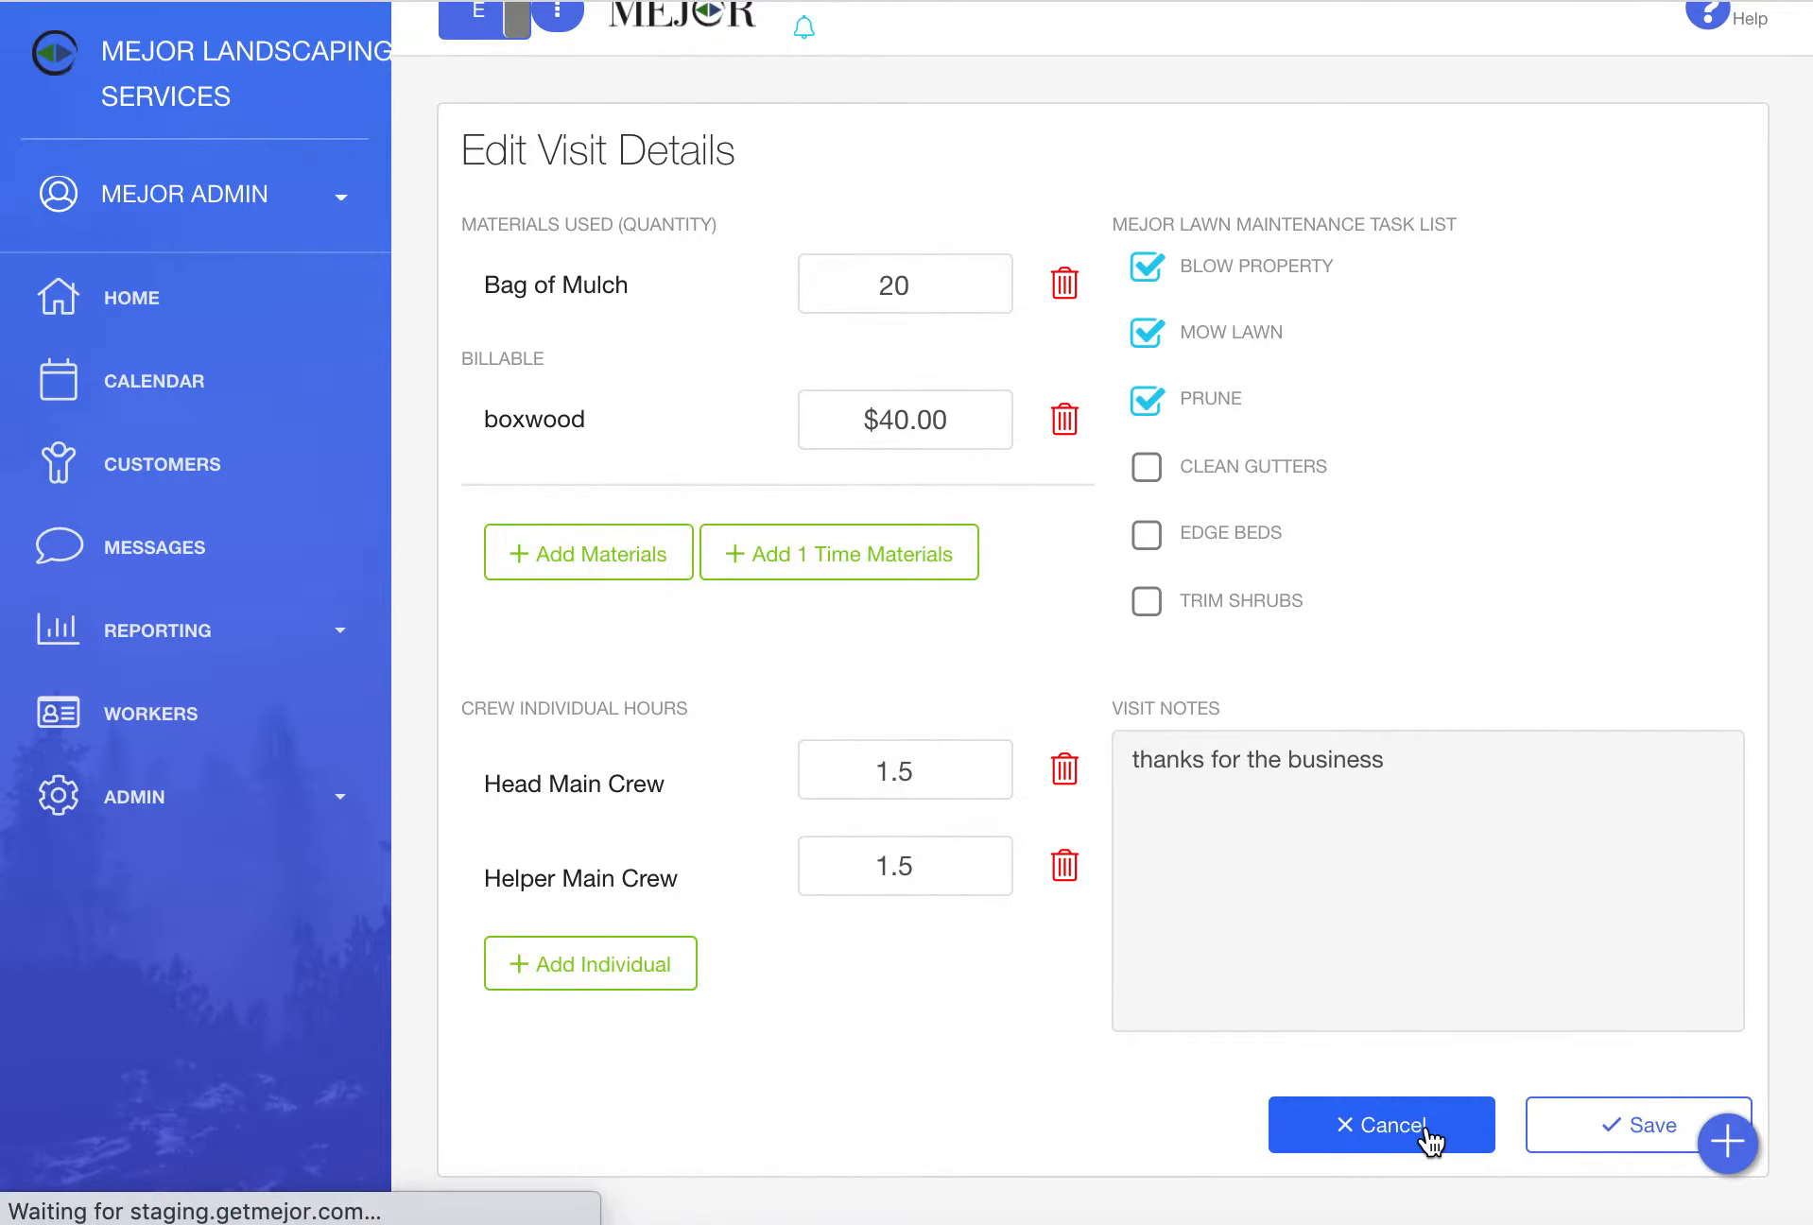
- Review the lawn maintenance service report's status, tasks and charges again, and return to CUSTOMER 1's record
{"action": "scroll", "coordinate": [1253, 688], "scroll_direction": "down", "scroll_amount": 5}
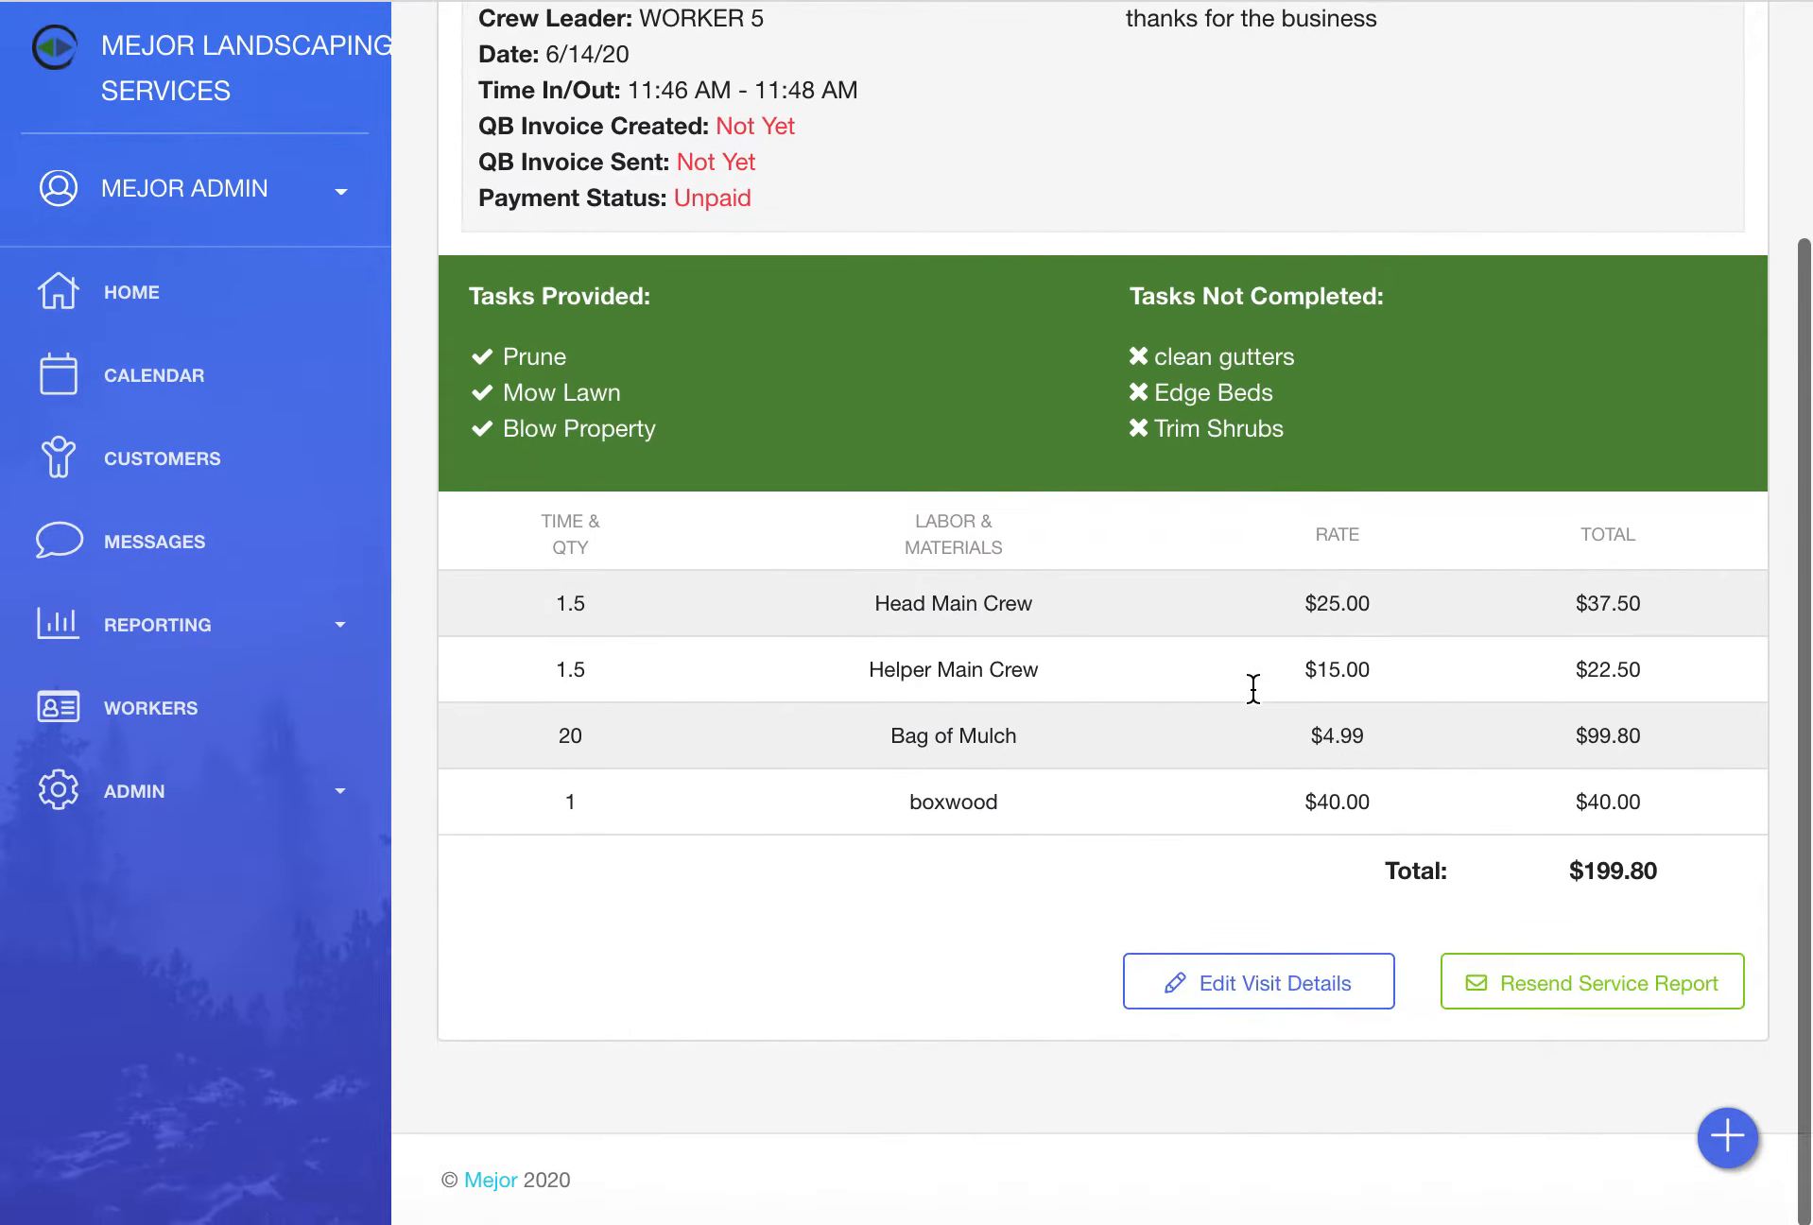
{"action": "scroll", "coordinate": [1254, 699], "scroll_direction": "up", "scroll_amount": 5}
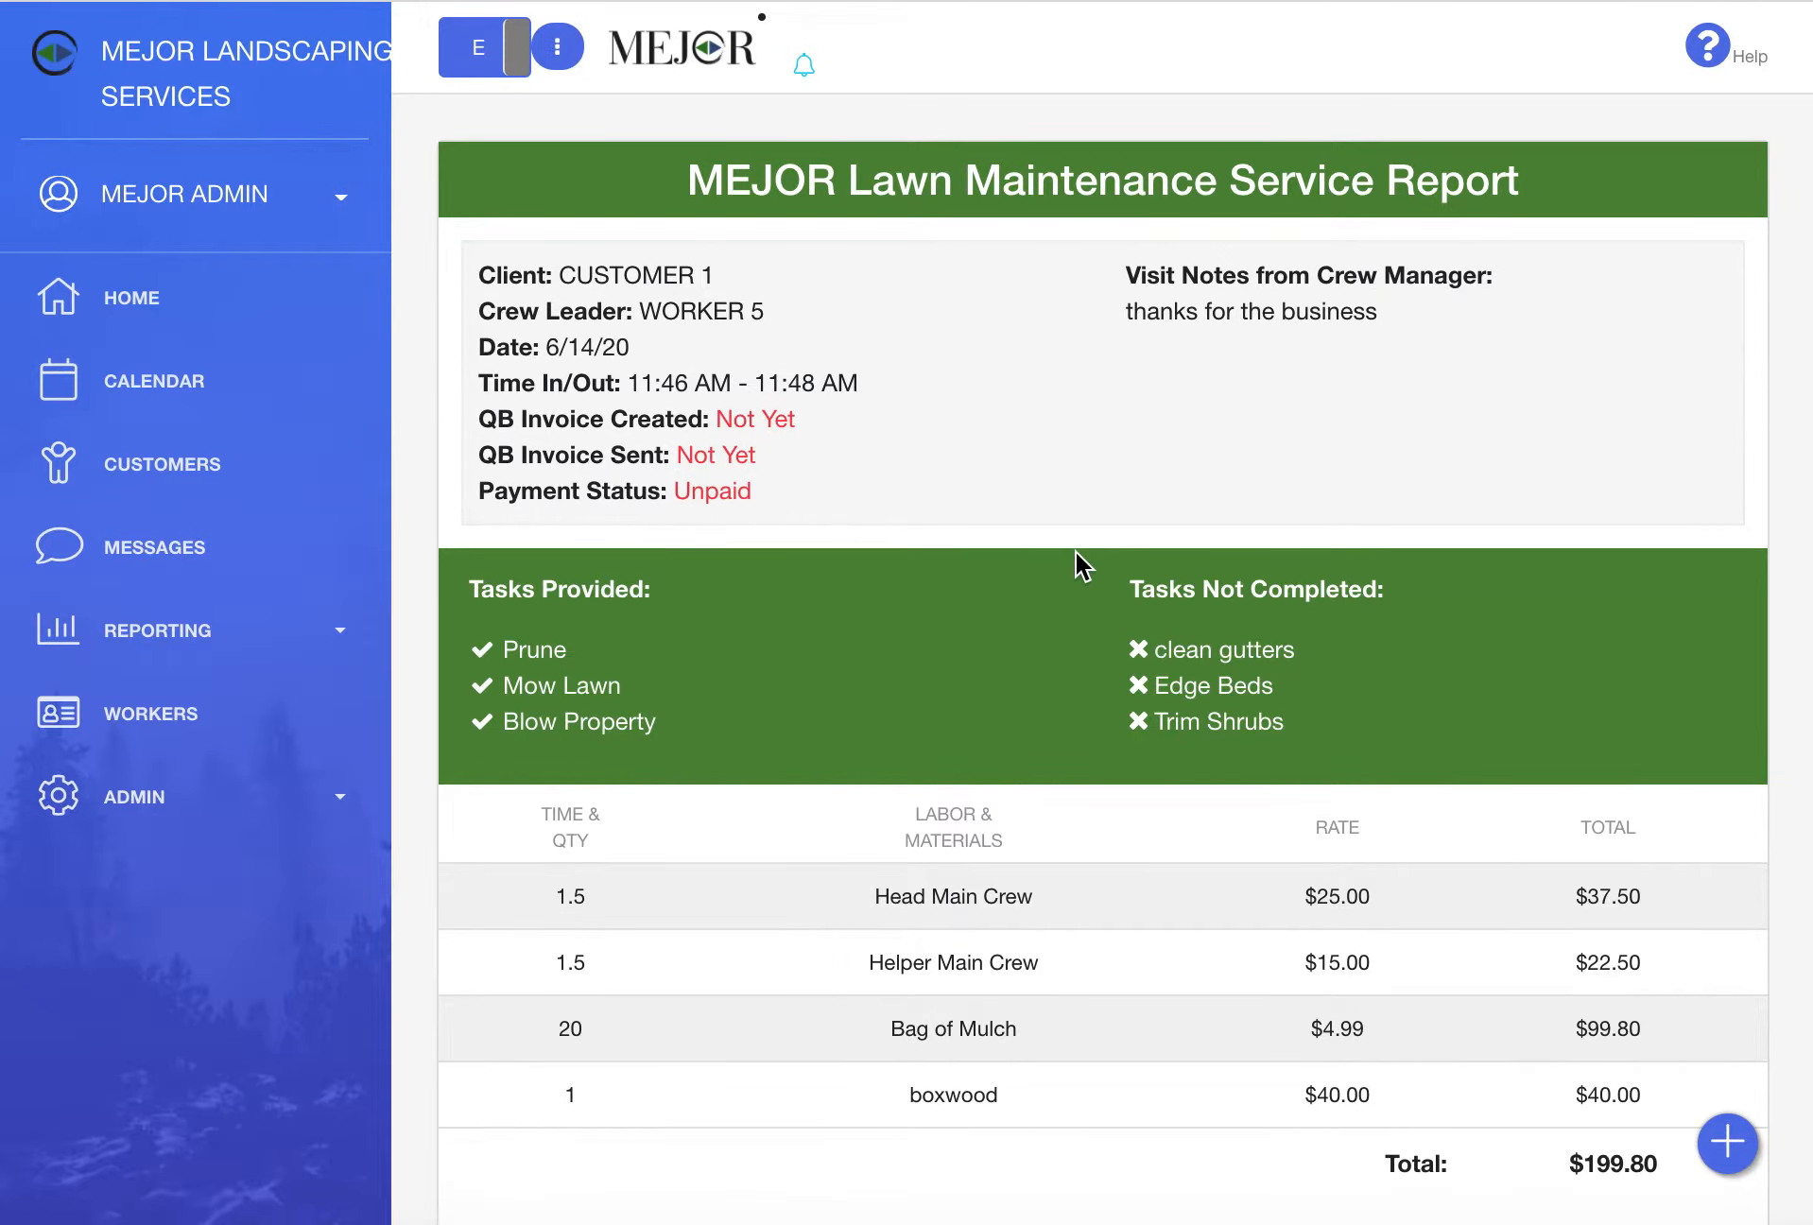
{"action": "scroll", "coordinate": [1075, 549], "scroll_direction": "down", "scroll_amount": 1}
{"action": "scroll", "coordinate": [1075, 549], "scroll_direction": "down", "scroll_amount": 2}
{"action": "scroll", "coordinate": [1078, 558], "scroll_direction": "up", "scroll_amount": 3}
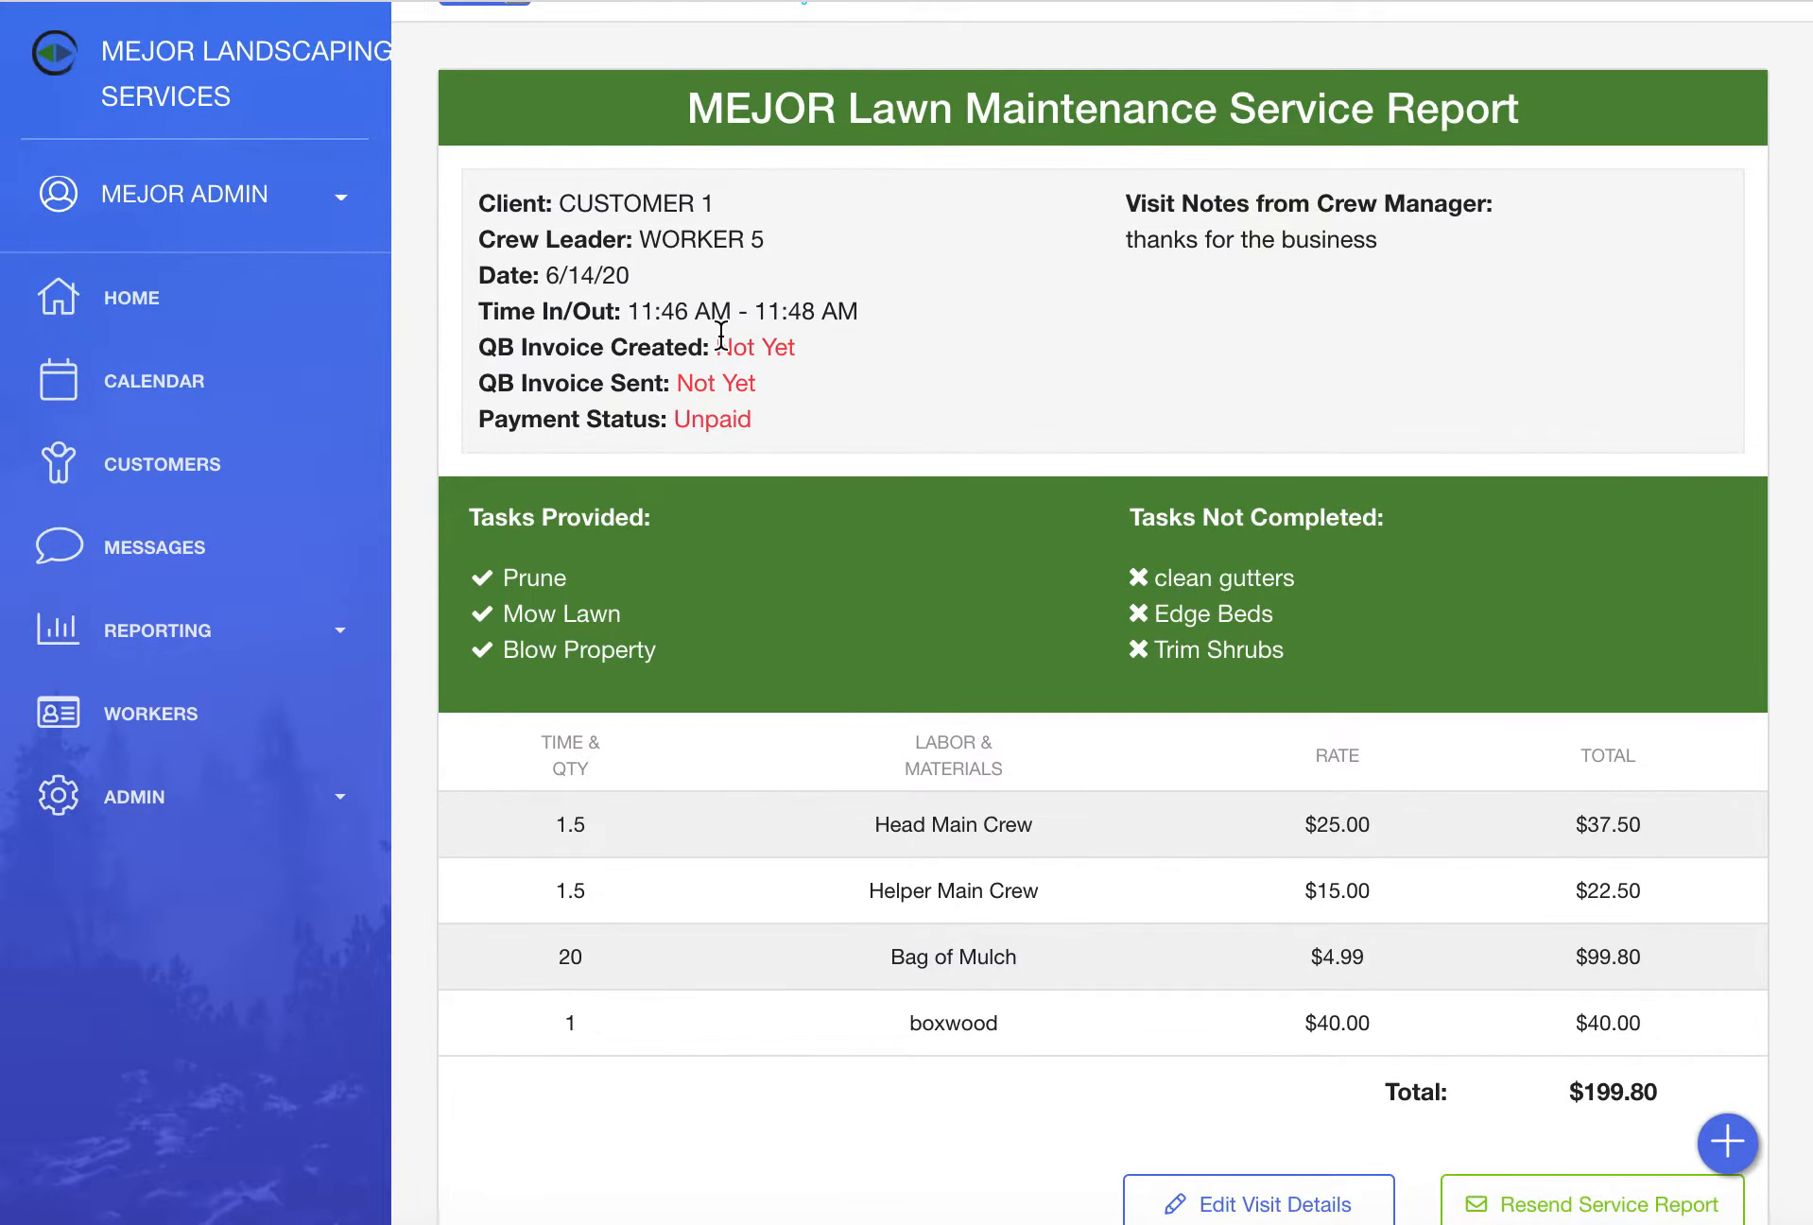
{"action": "scroll", "coordinate": [720, 336], "scroll_direction": "up", "scroll_amount": 1}
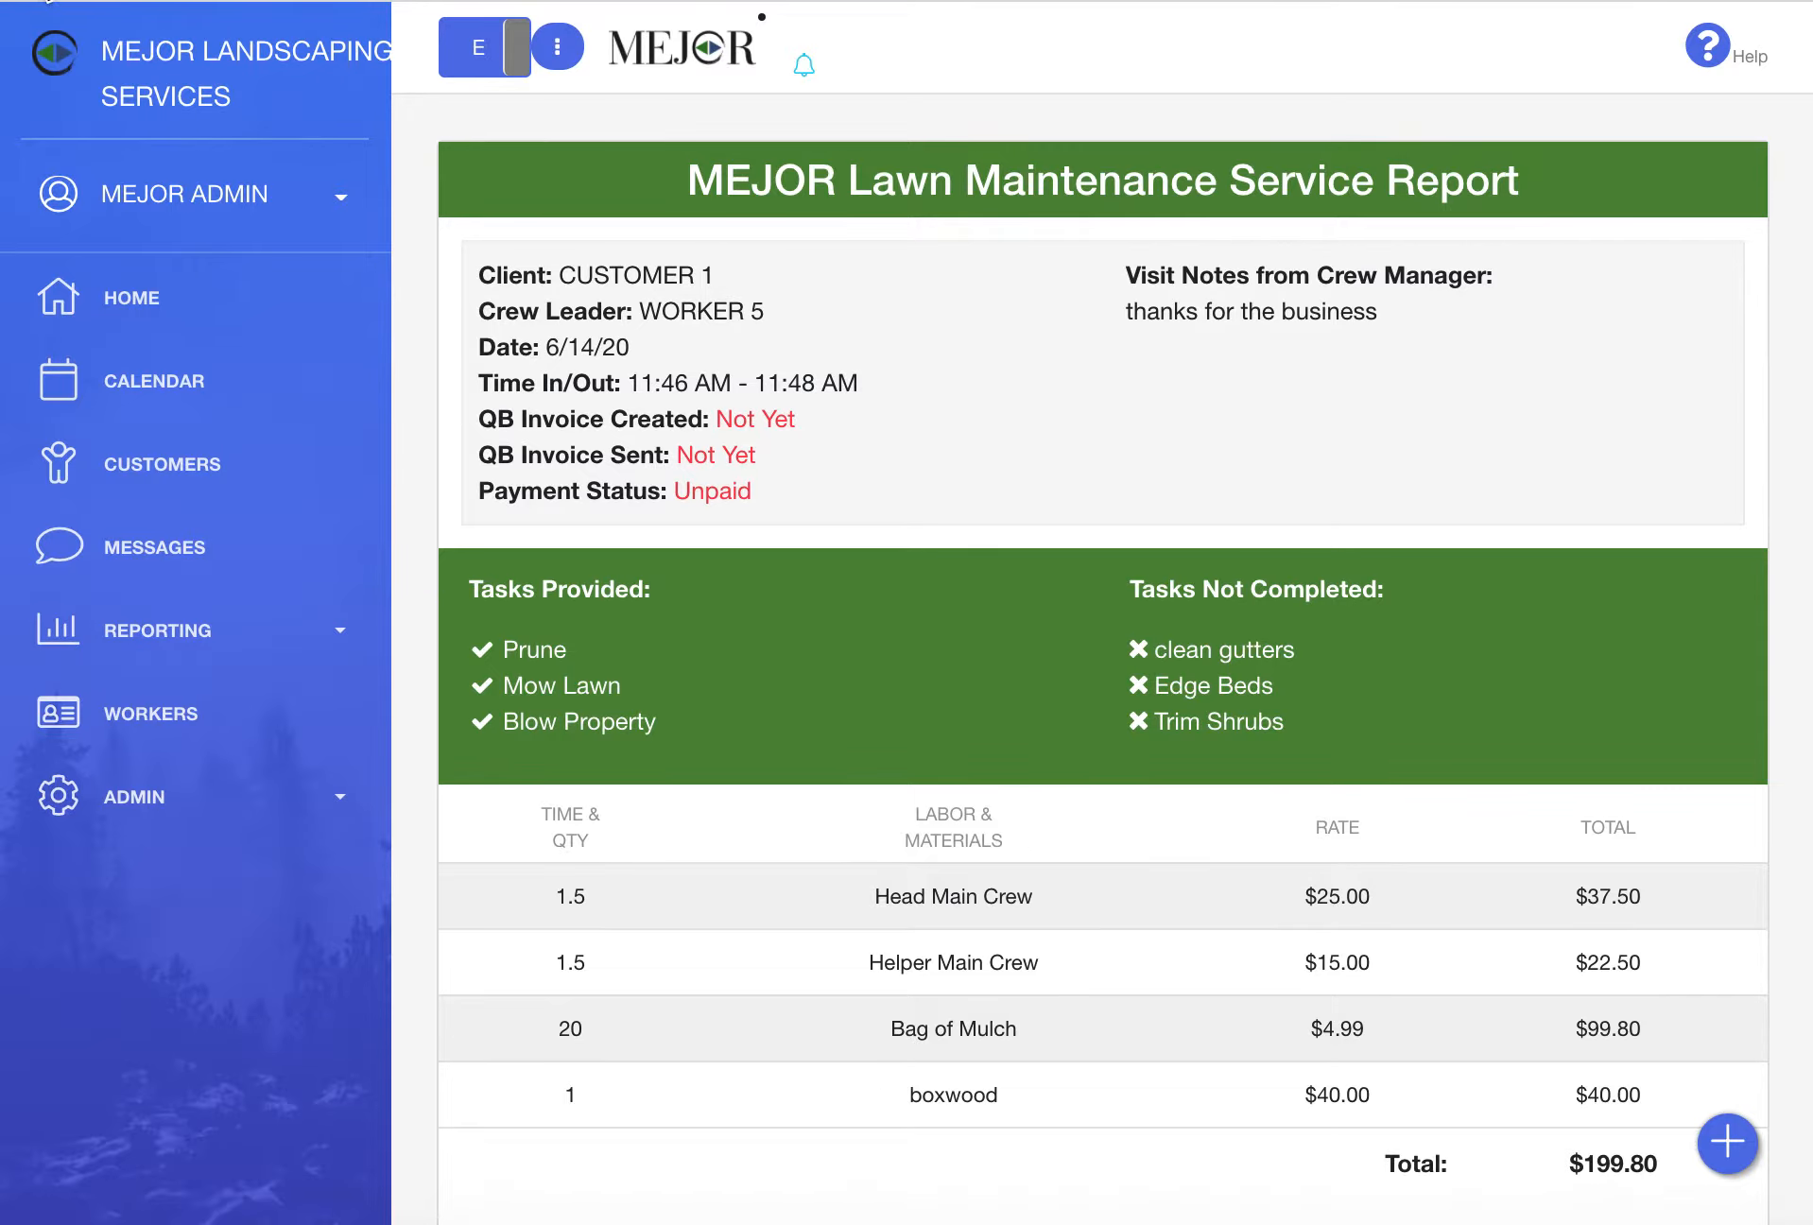
{"action": "left_click", "coordinate": [46, 1]}
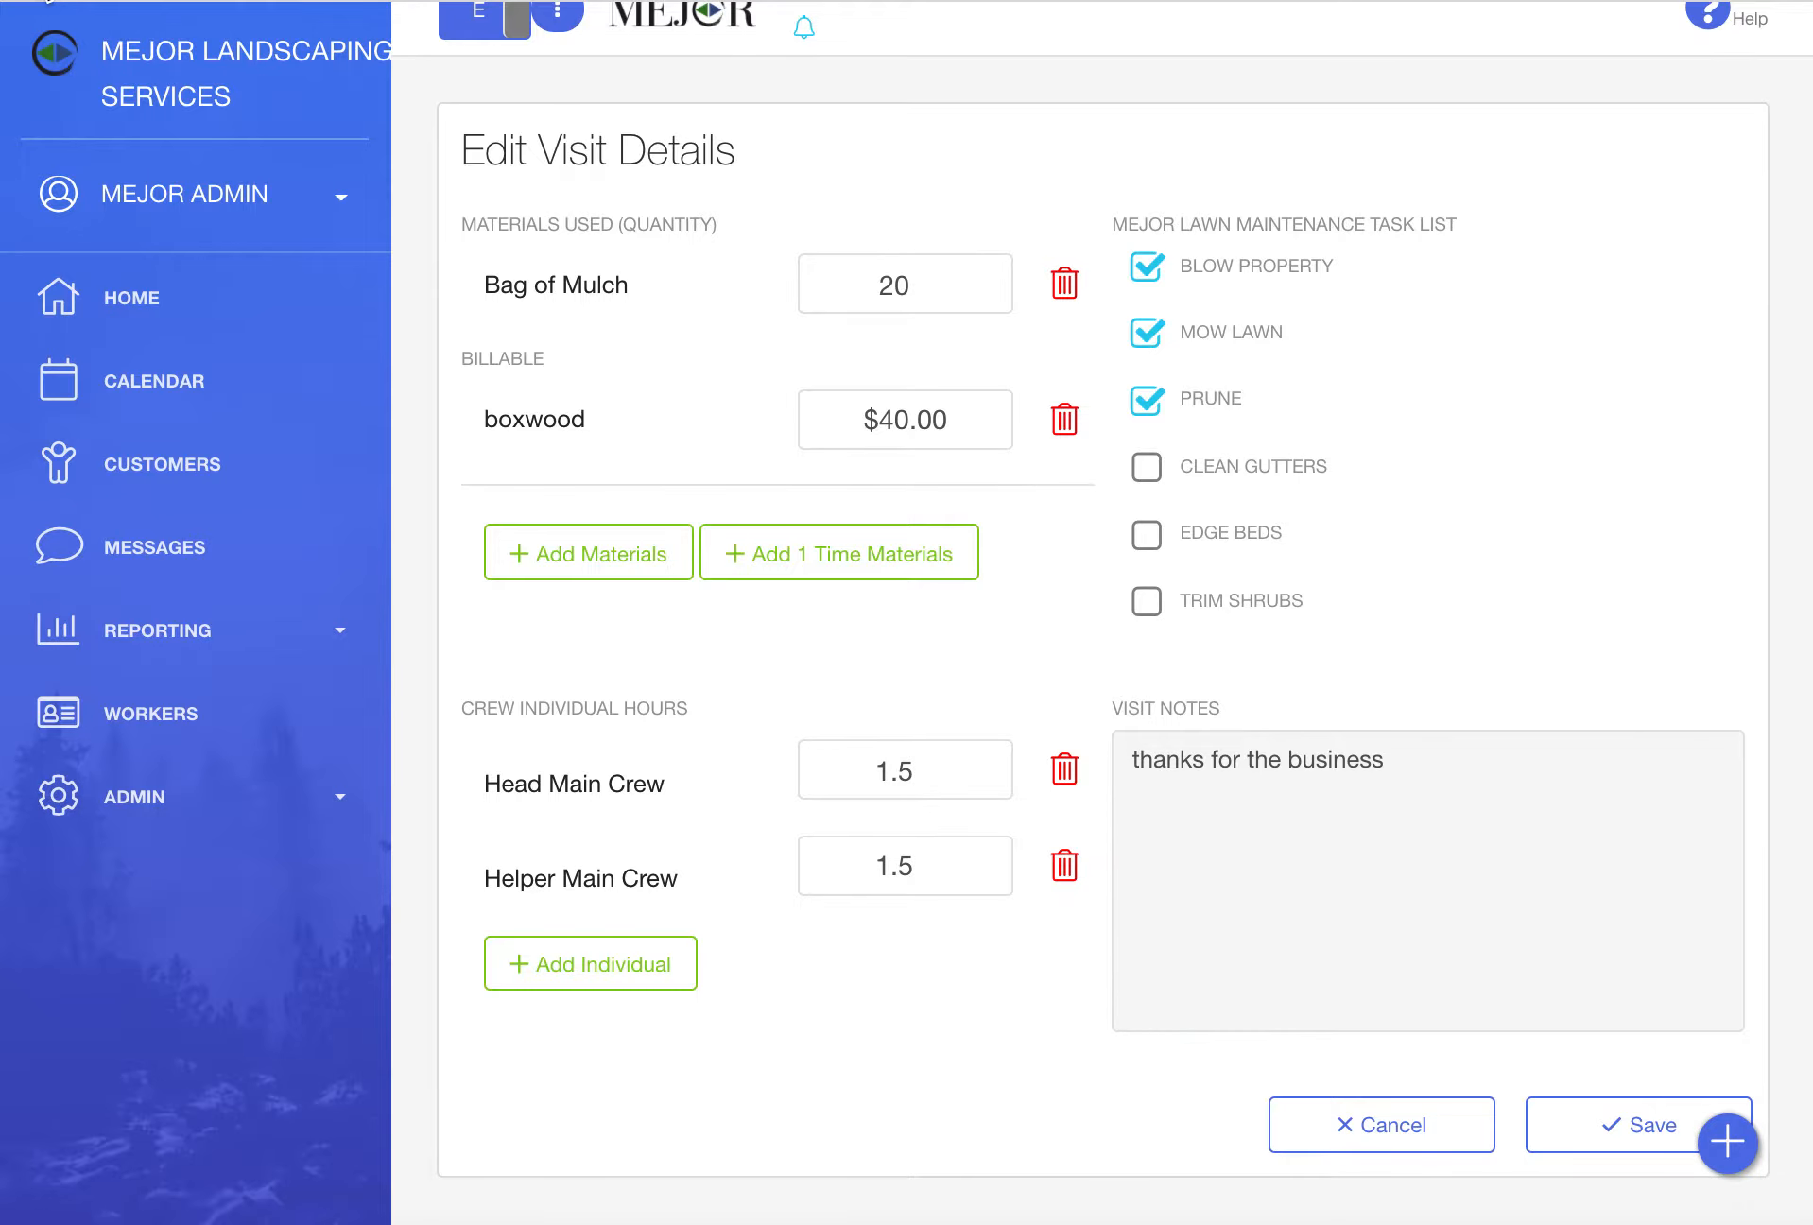
{"action": "left_click", "coordinate": [45, 0]}
{"action": "left_click", "coordinate": [46, 1]}
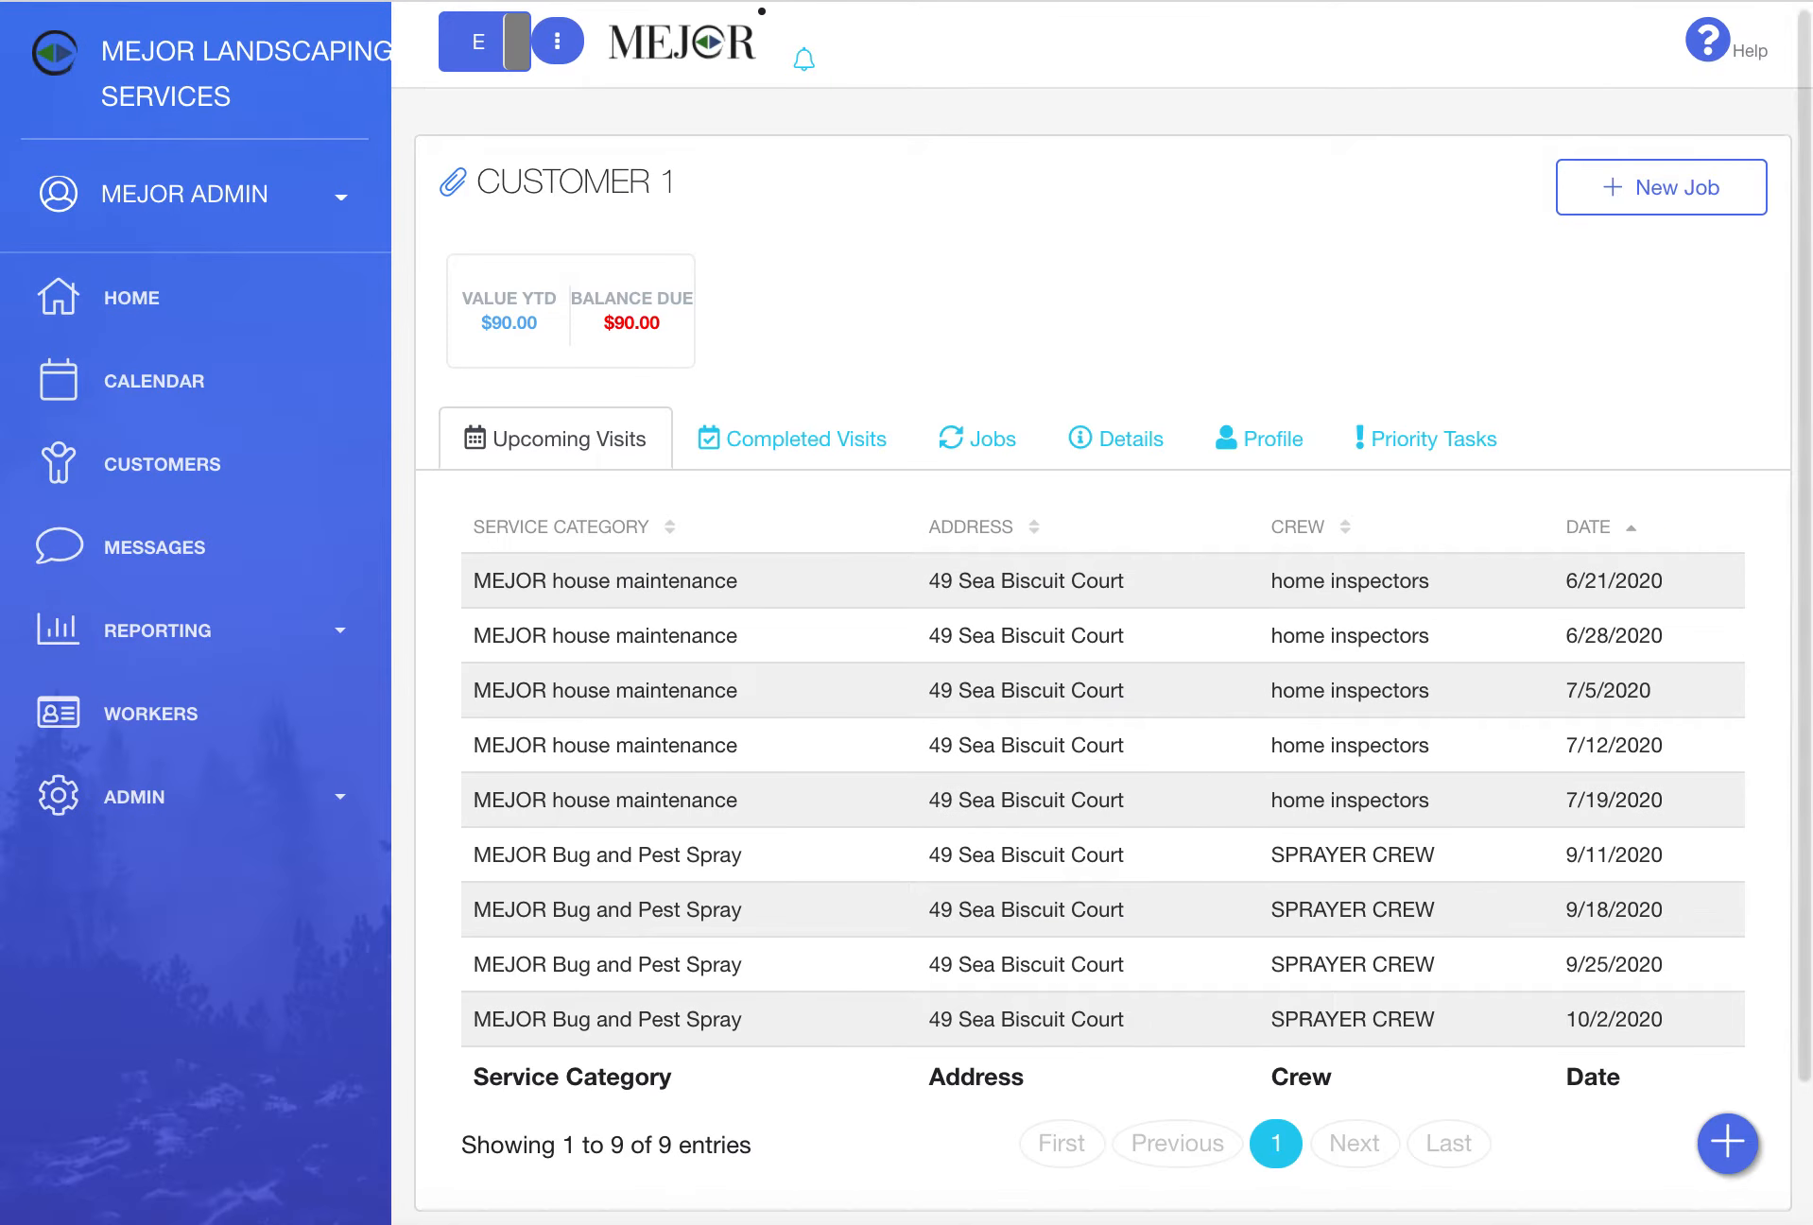
- Open CUSTOMER 1's MEJOR Bug and Pest Spray job, examine its crew, tasks, dates and frequency, and return to the customer's record
{"action": "left_click", "coordinate": [992, 440]}
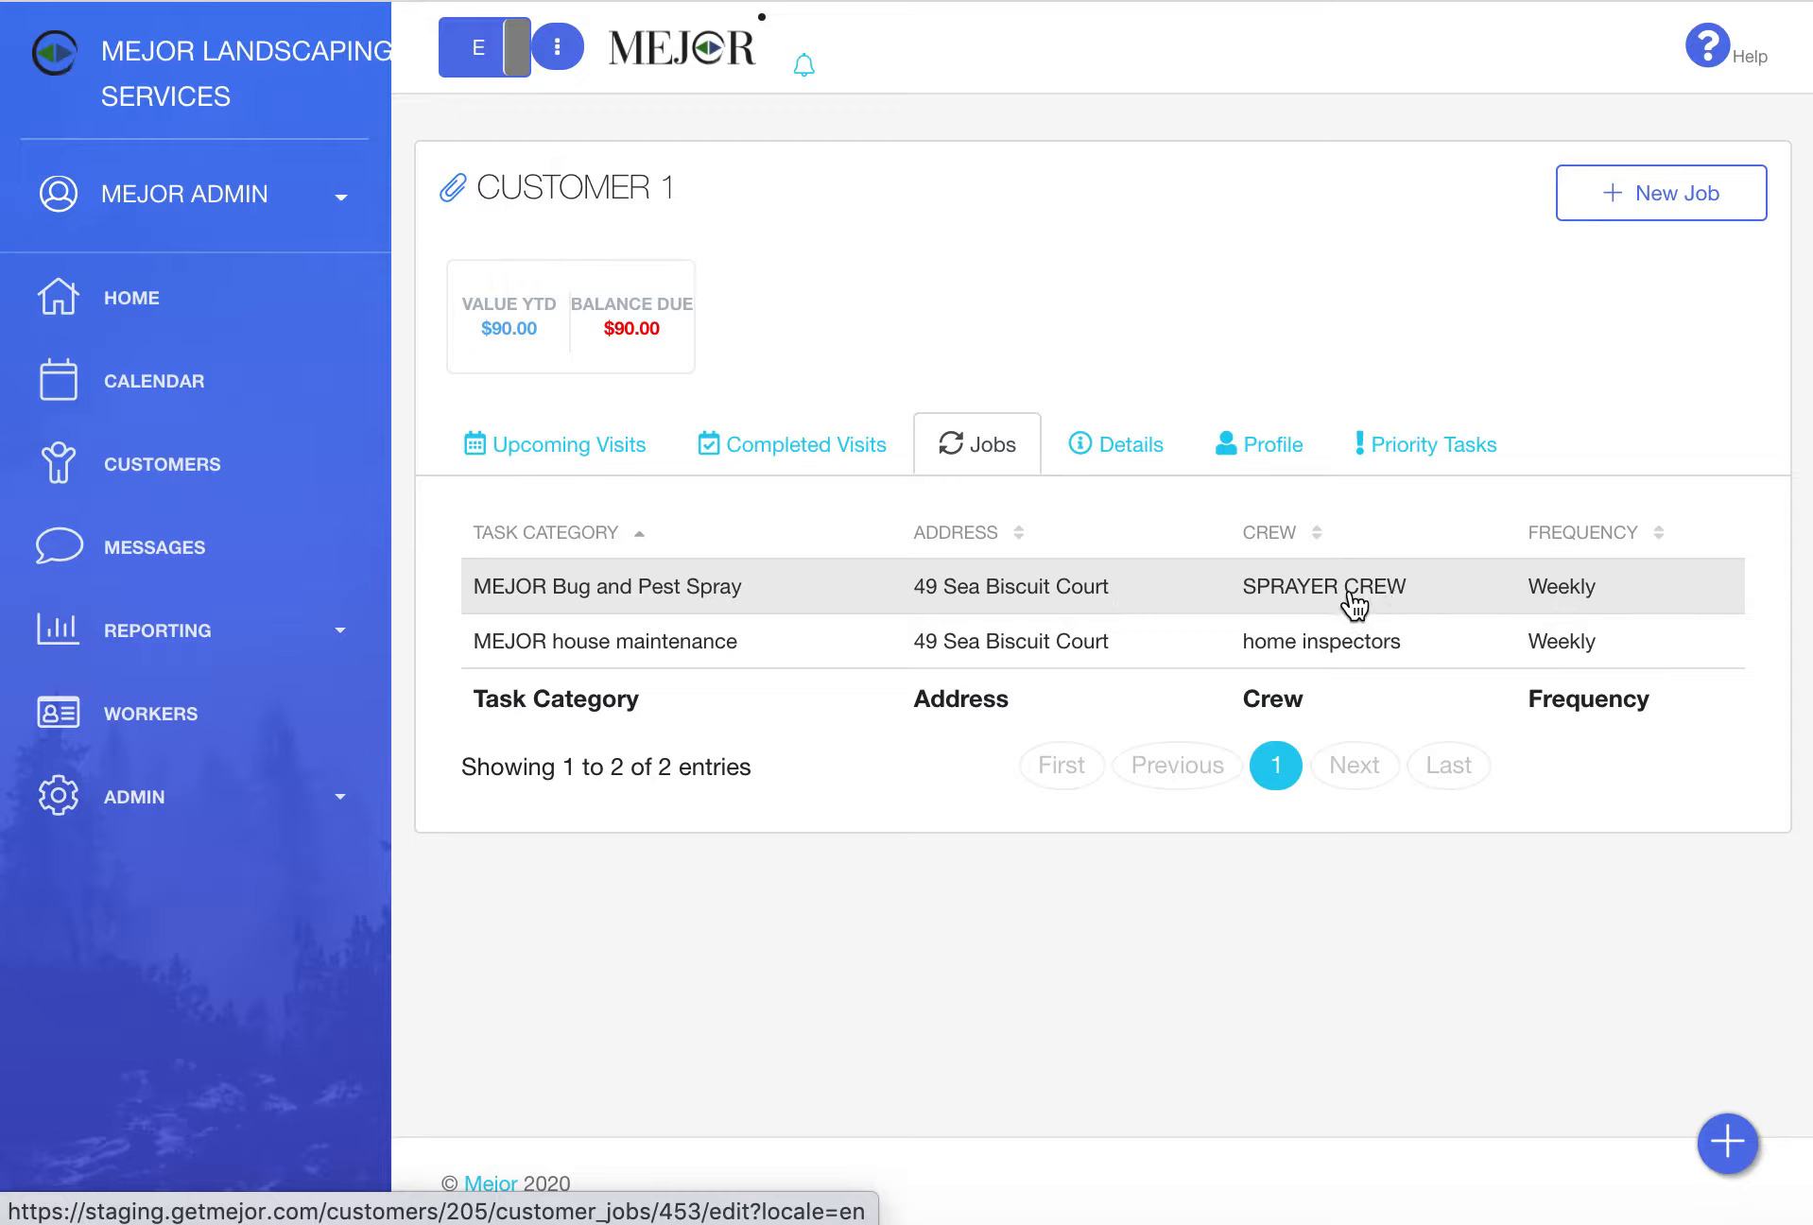
{"action": "left_click", "coordinate": [1584, 615]}
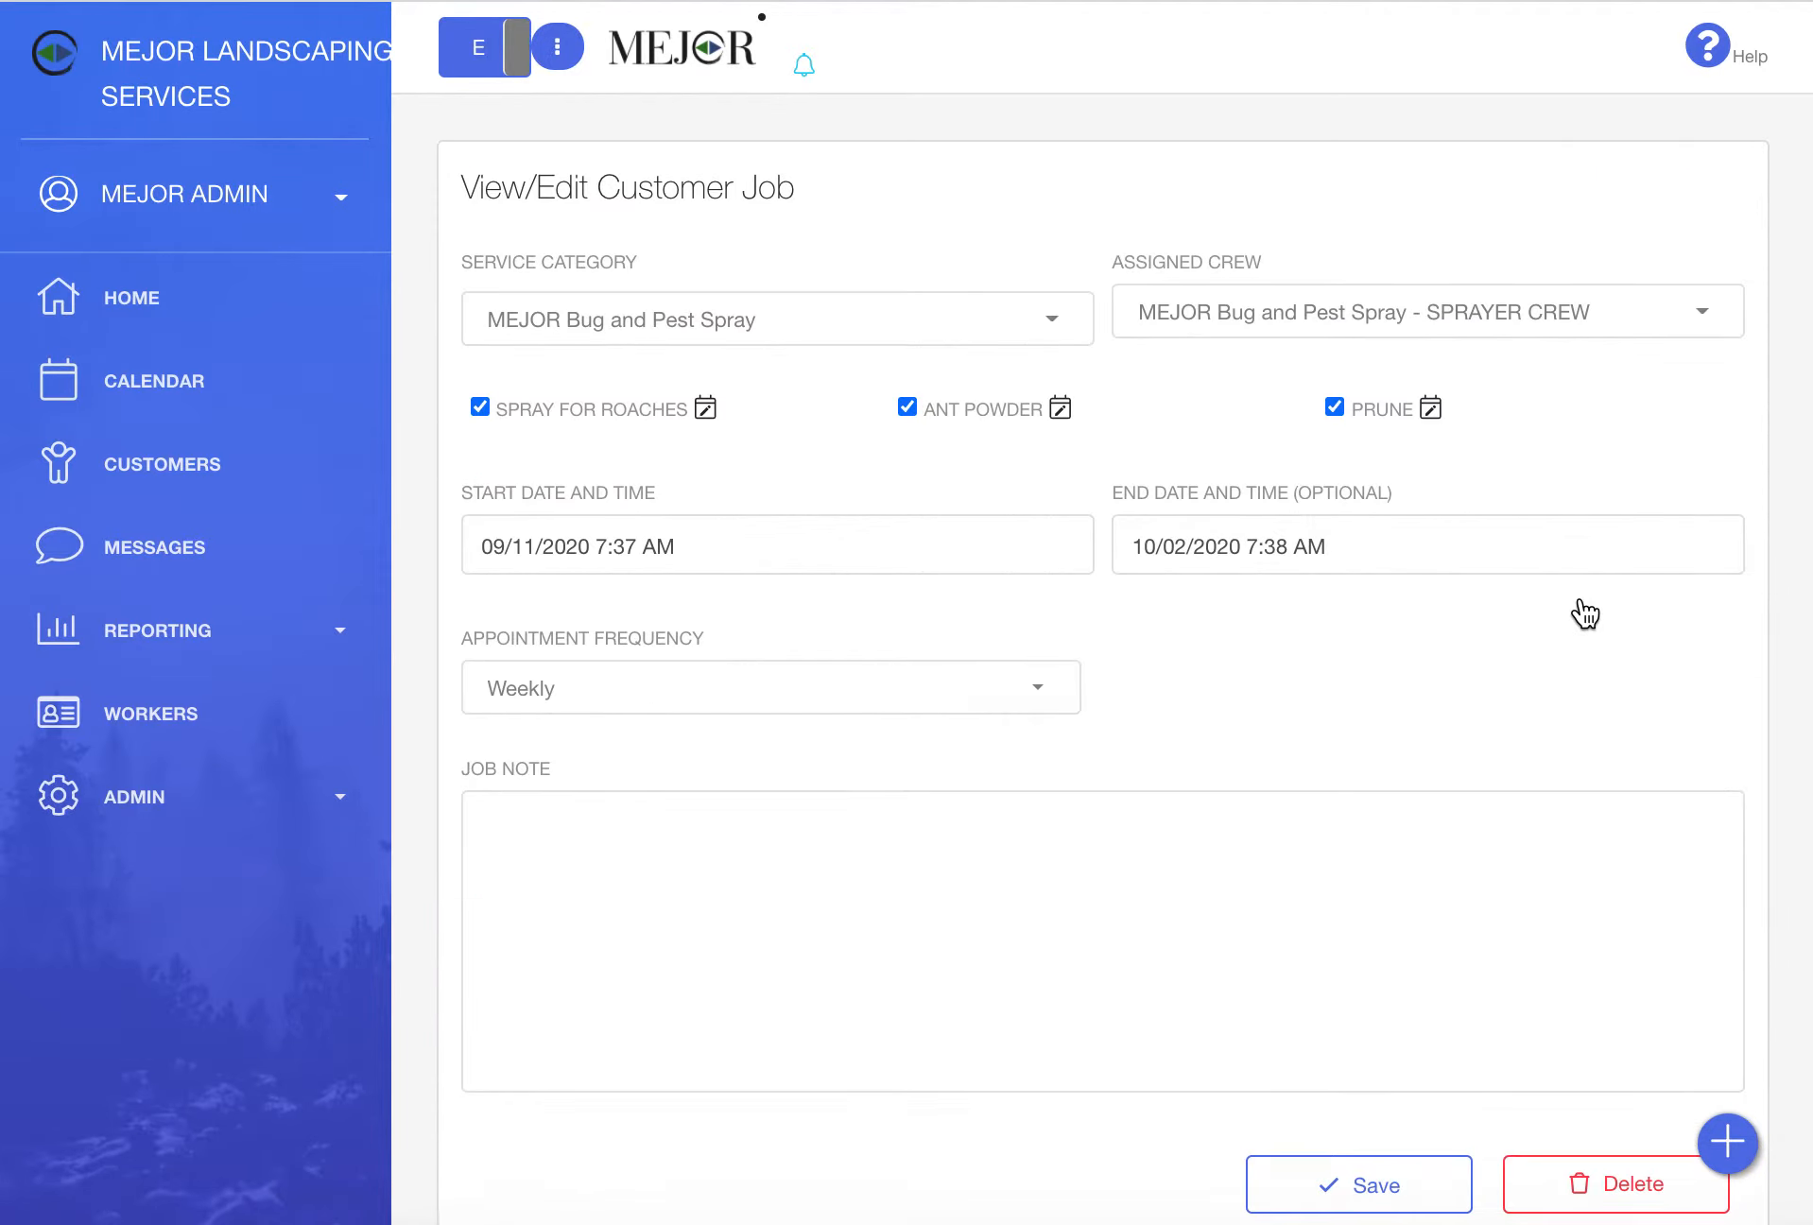
{"action": "scroll", "coordinate": [1584, 613], "scroll_direction": "down", "scroll_amount": 3}
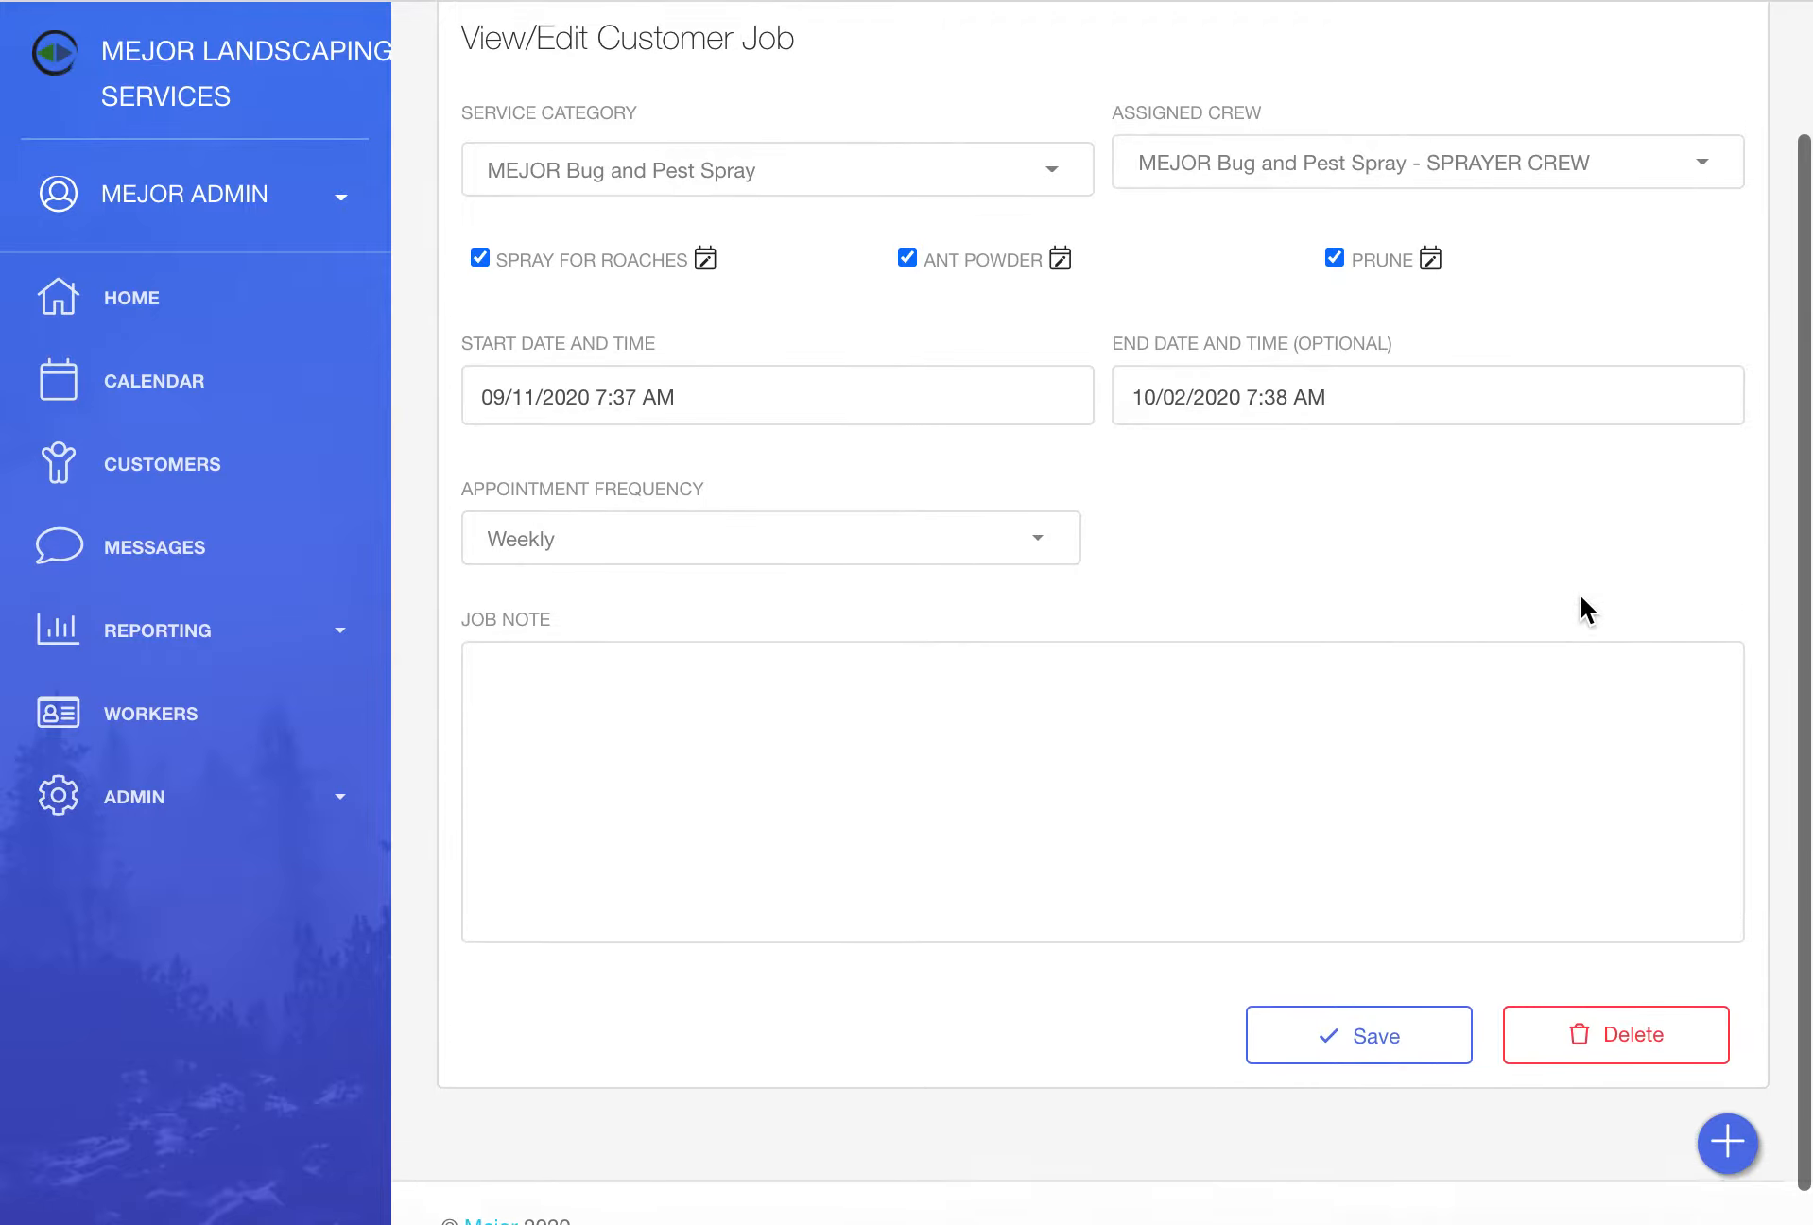
{"action": "scroll", "coordinate": [1581, 597], "scroll_direction": "up", "scroll_amount": 3}
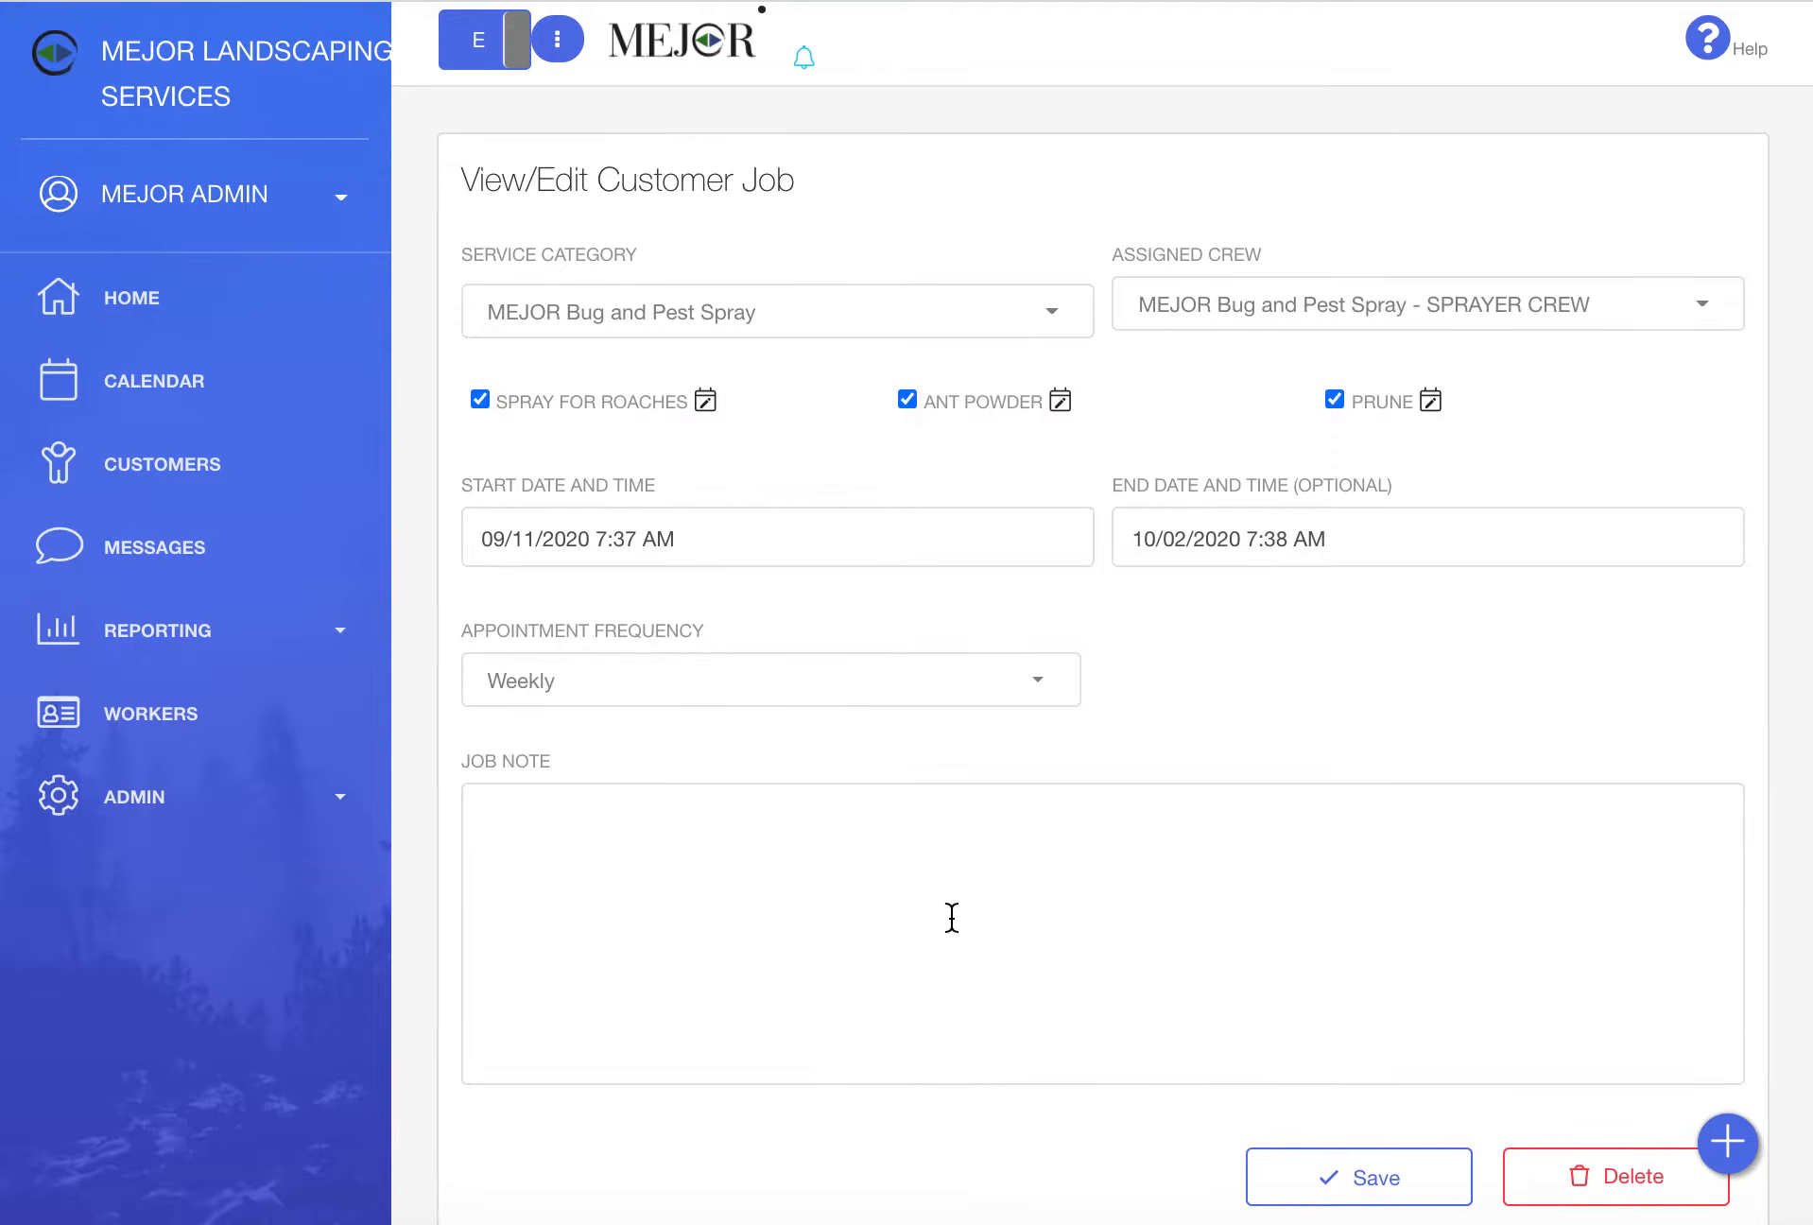
{"action": "scroll", "coordinate": [950, 917], "scroll_direction": "down", "scroll_amount": 3}
{"action": "scroll", "coordinate": [1122, 855], "scroll_direction": "up", "scroll_amount": 3}
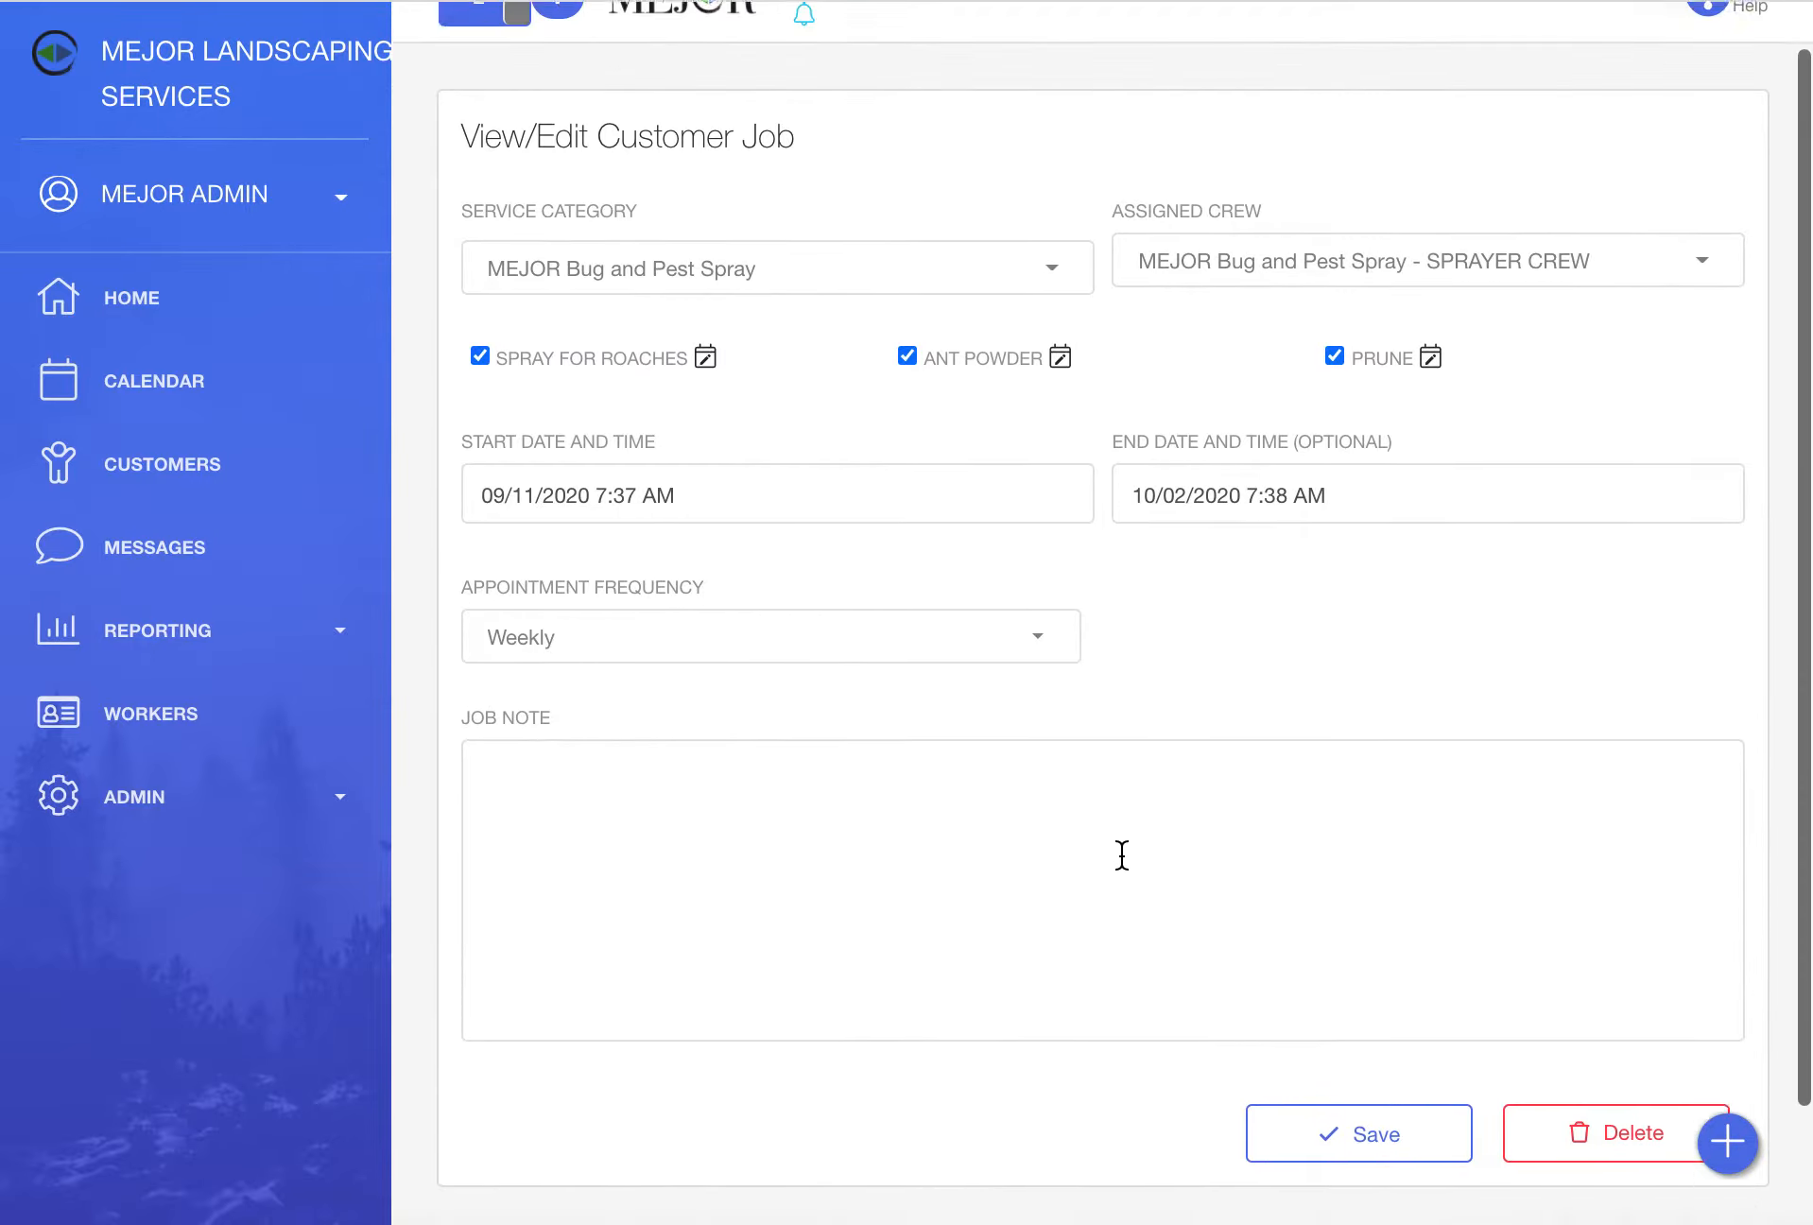
{"action": "scroll", "coordinate": [1122, 856], "scroll_direction": "down", "scroll_amount": 4}
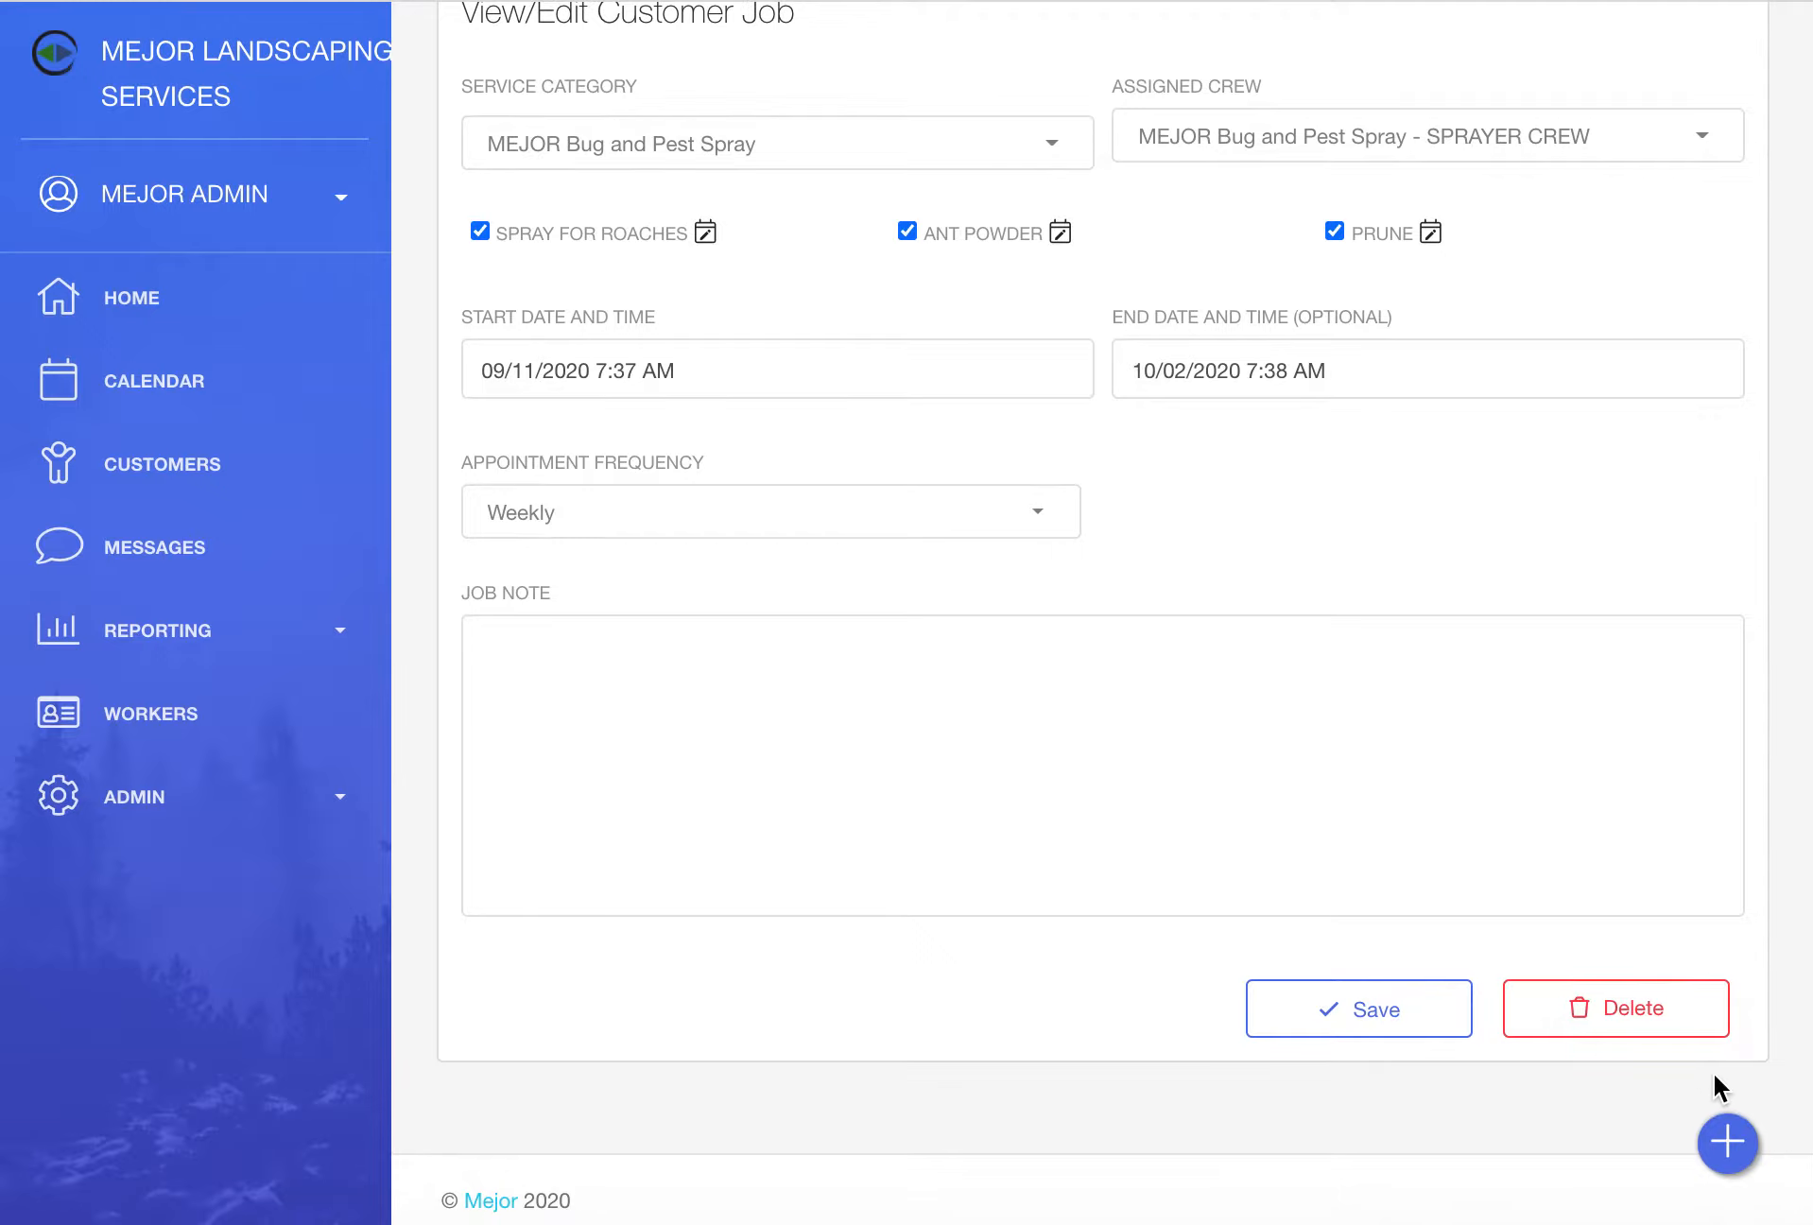
{"action": "scroll", "coordinate": [1346, 935], "scroll_direction": "up", "scroll_amount": 2}
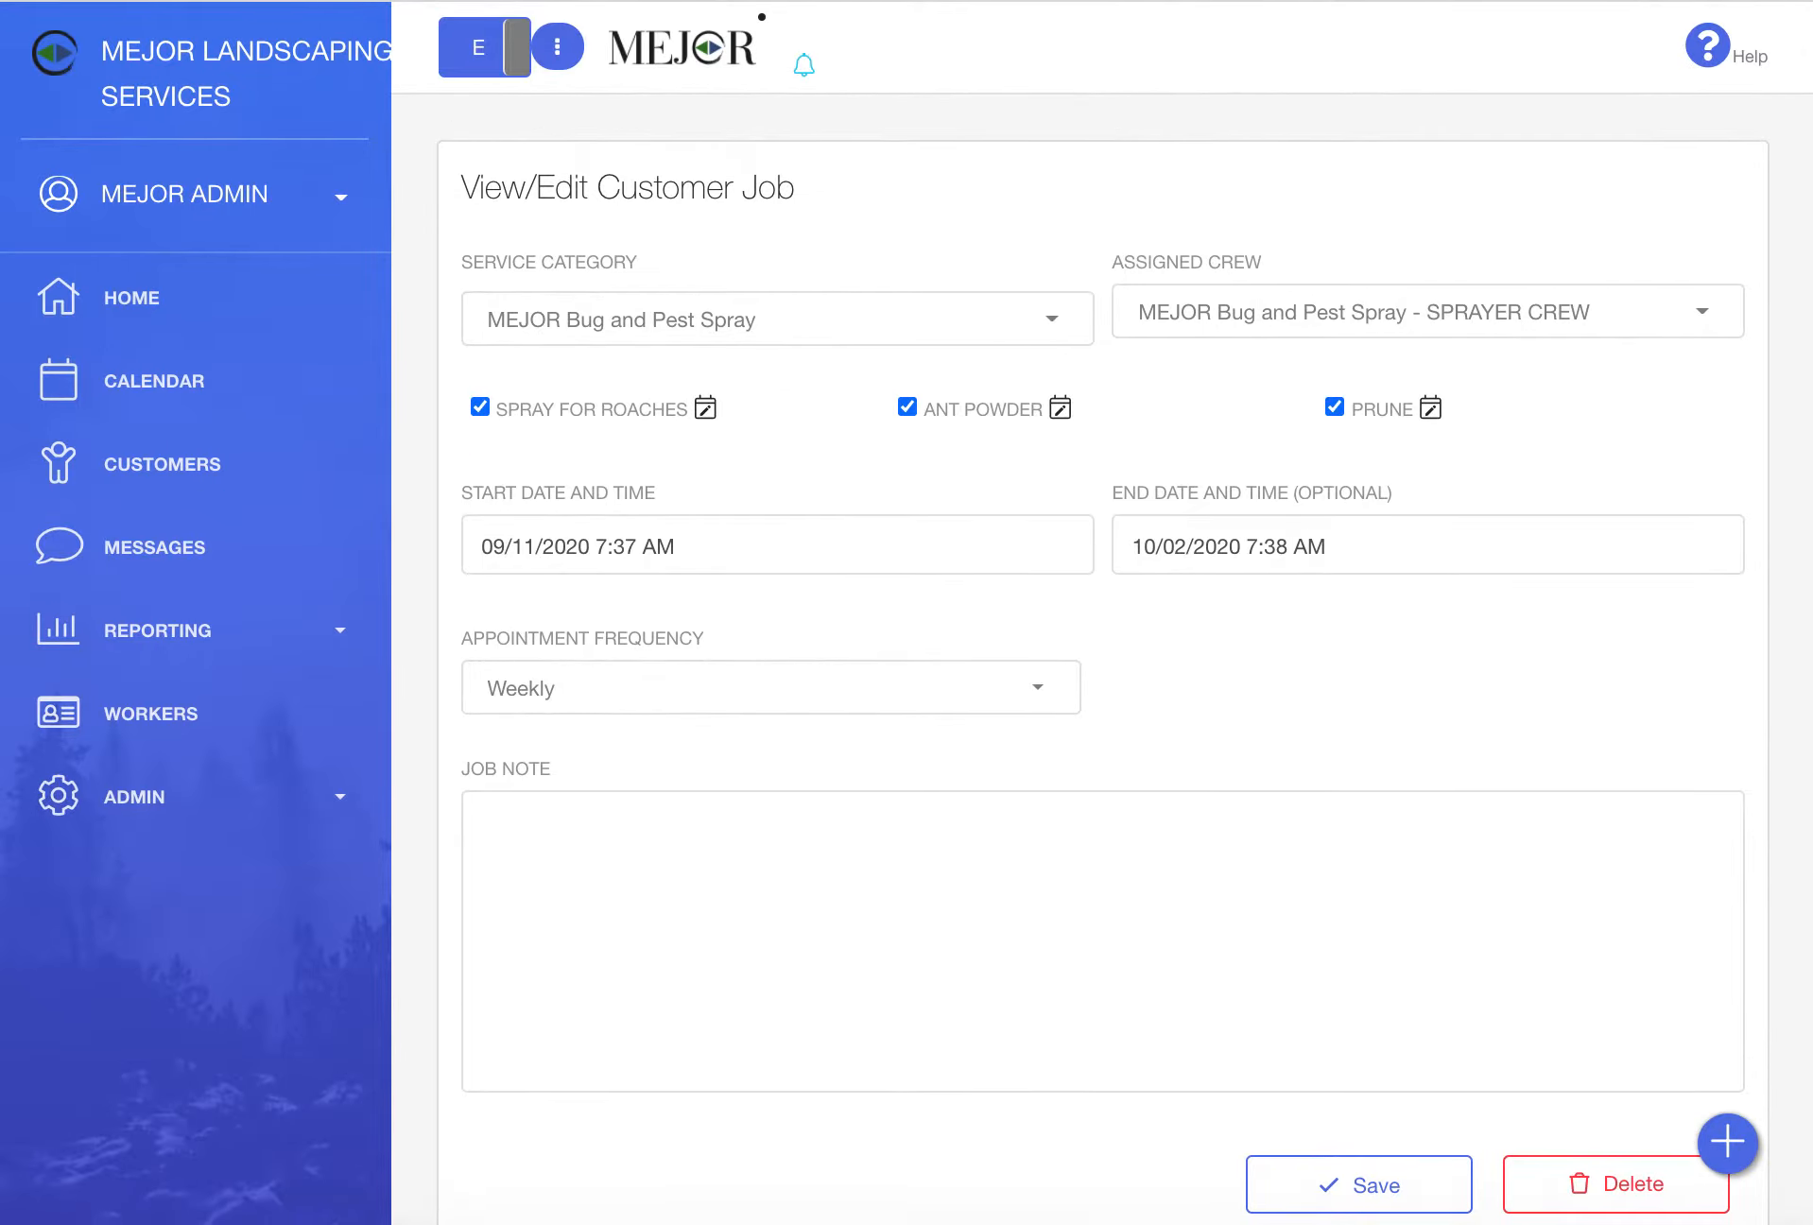
{"action": "key", "text": "alt+Left"}
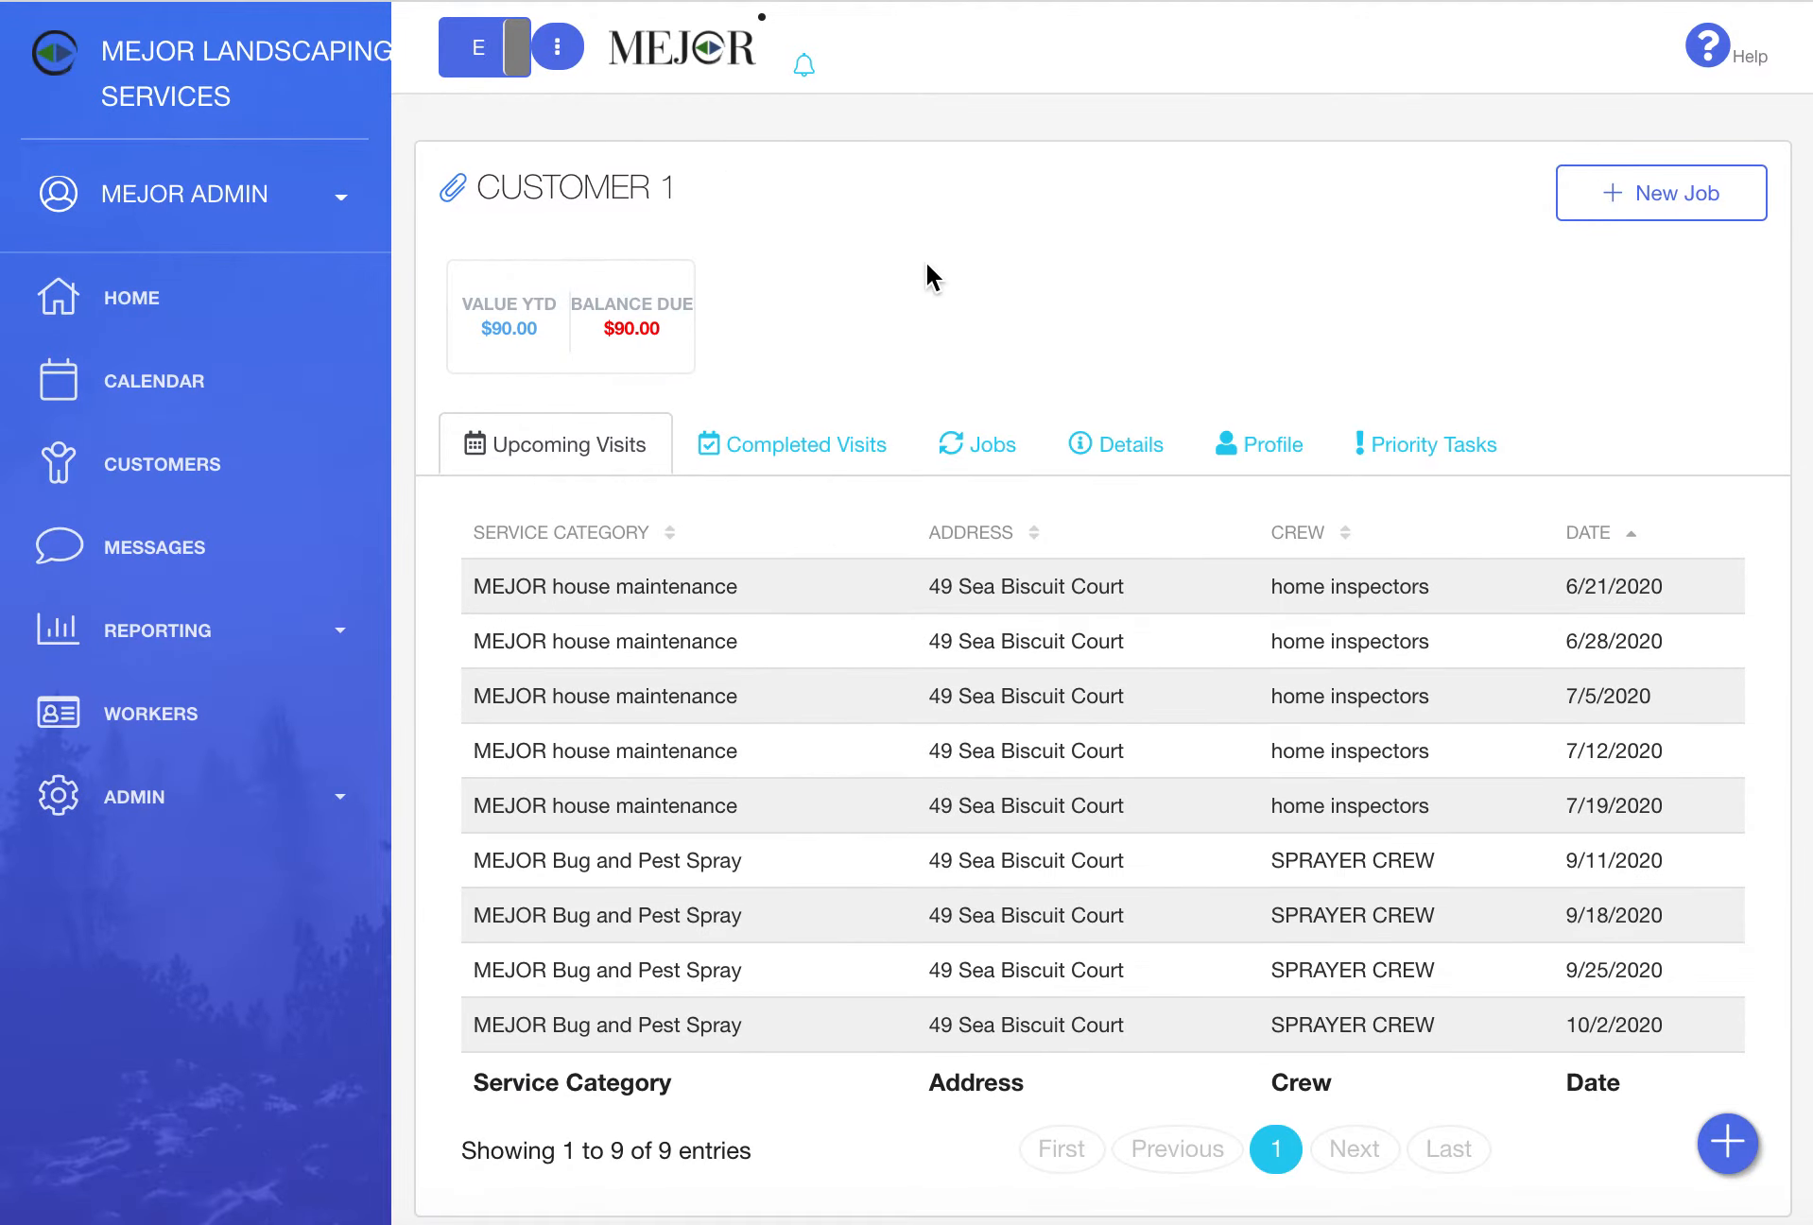
- Start a new customer detail for CUSTOMER 1 and choose MEJOR Lawn Maintenance as its service category
{"action": "left_click", "coordinate": [1127, 460]}
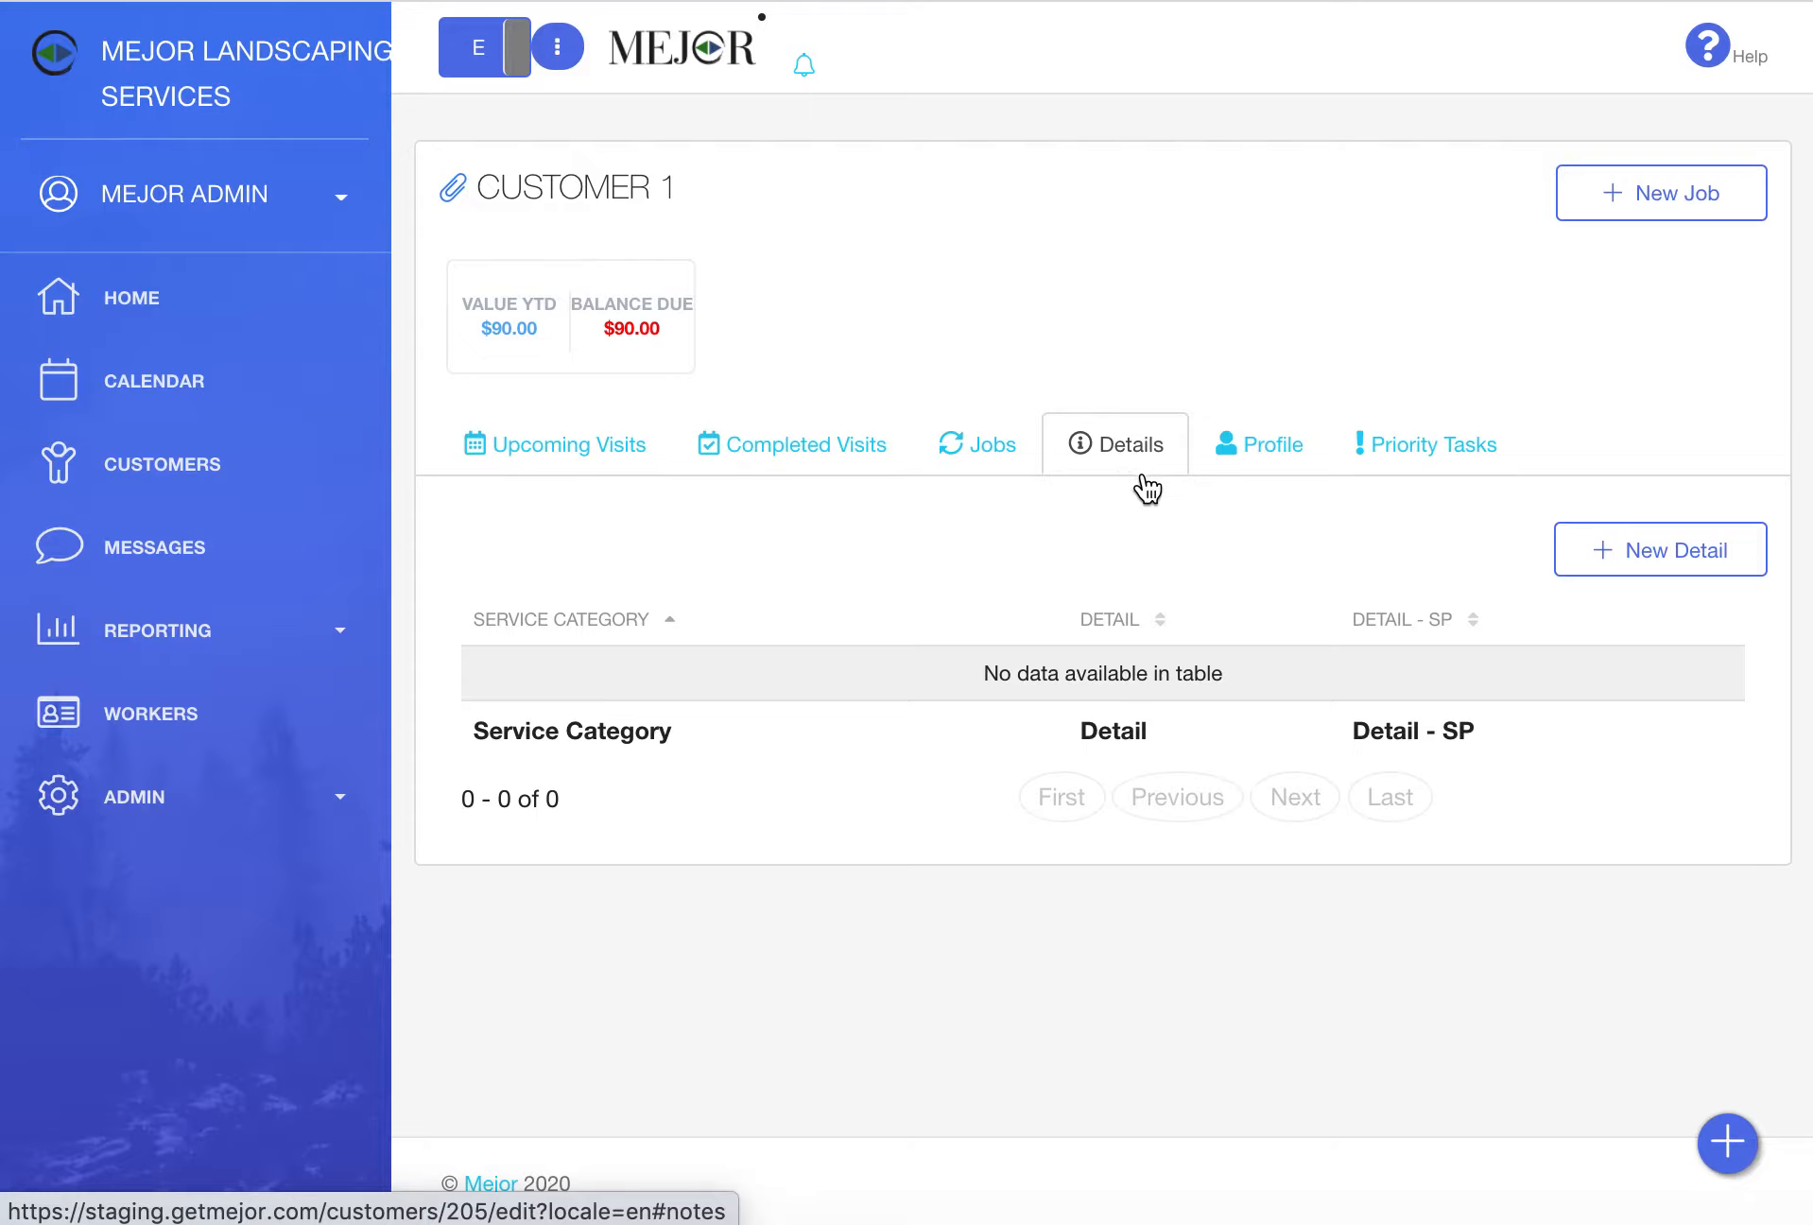
{"action": "left_click", "coordinate": [1607, 561]}
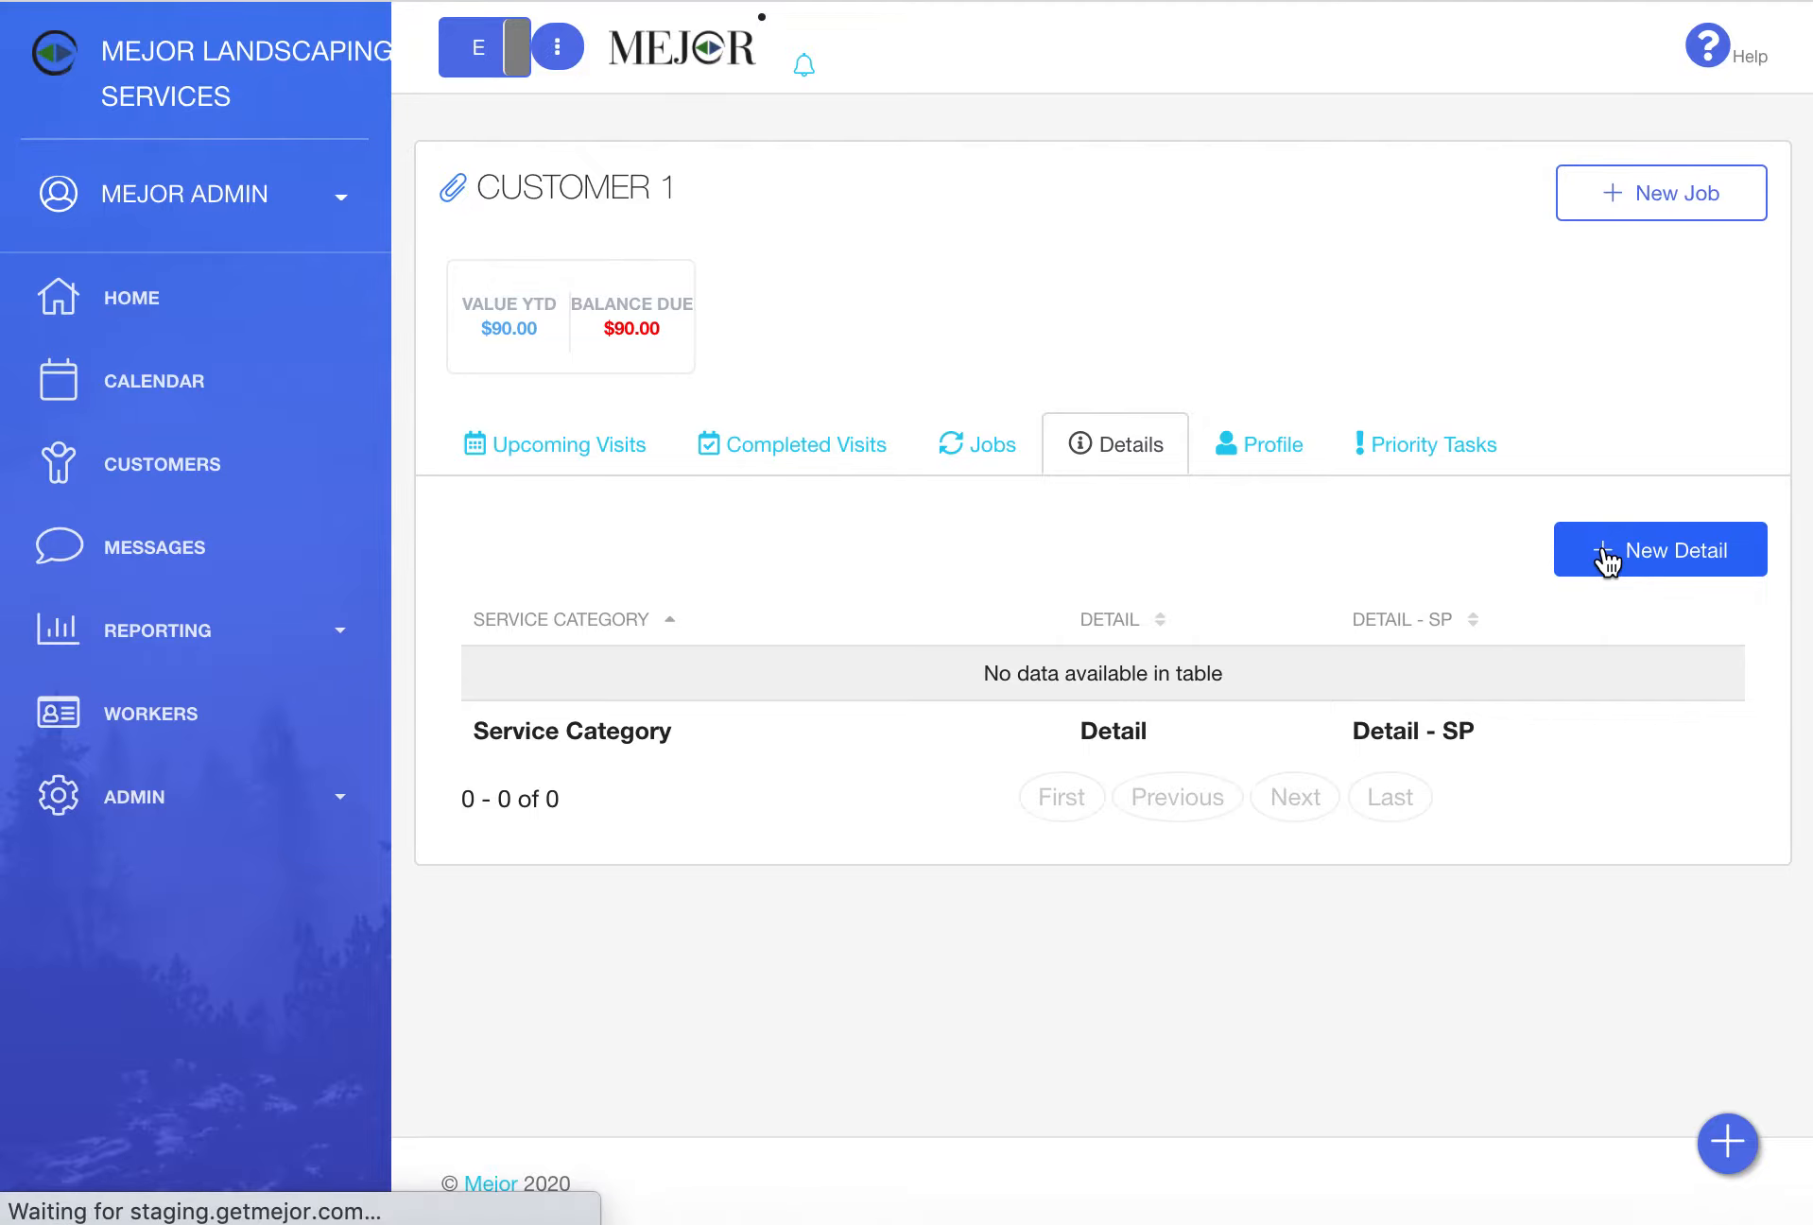
{"action": "left_click", "coordinate": [1292, 331]}
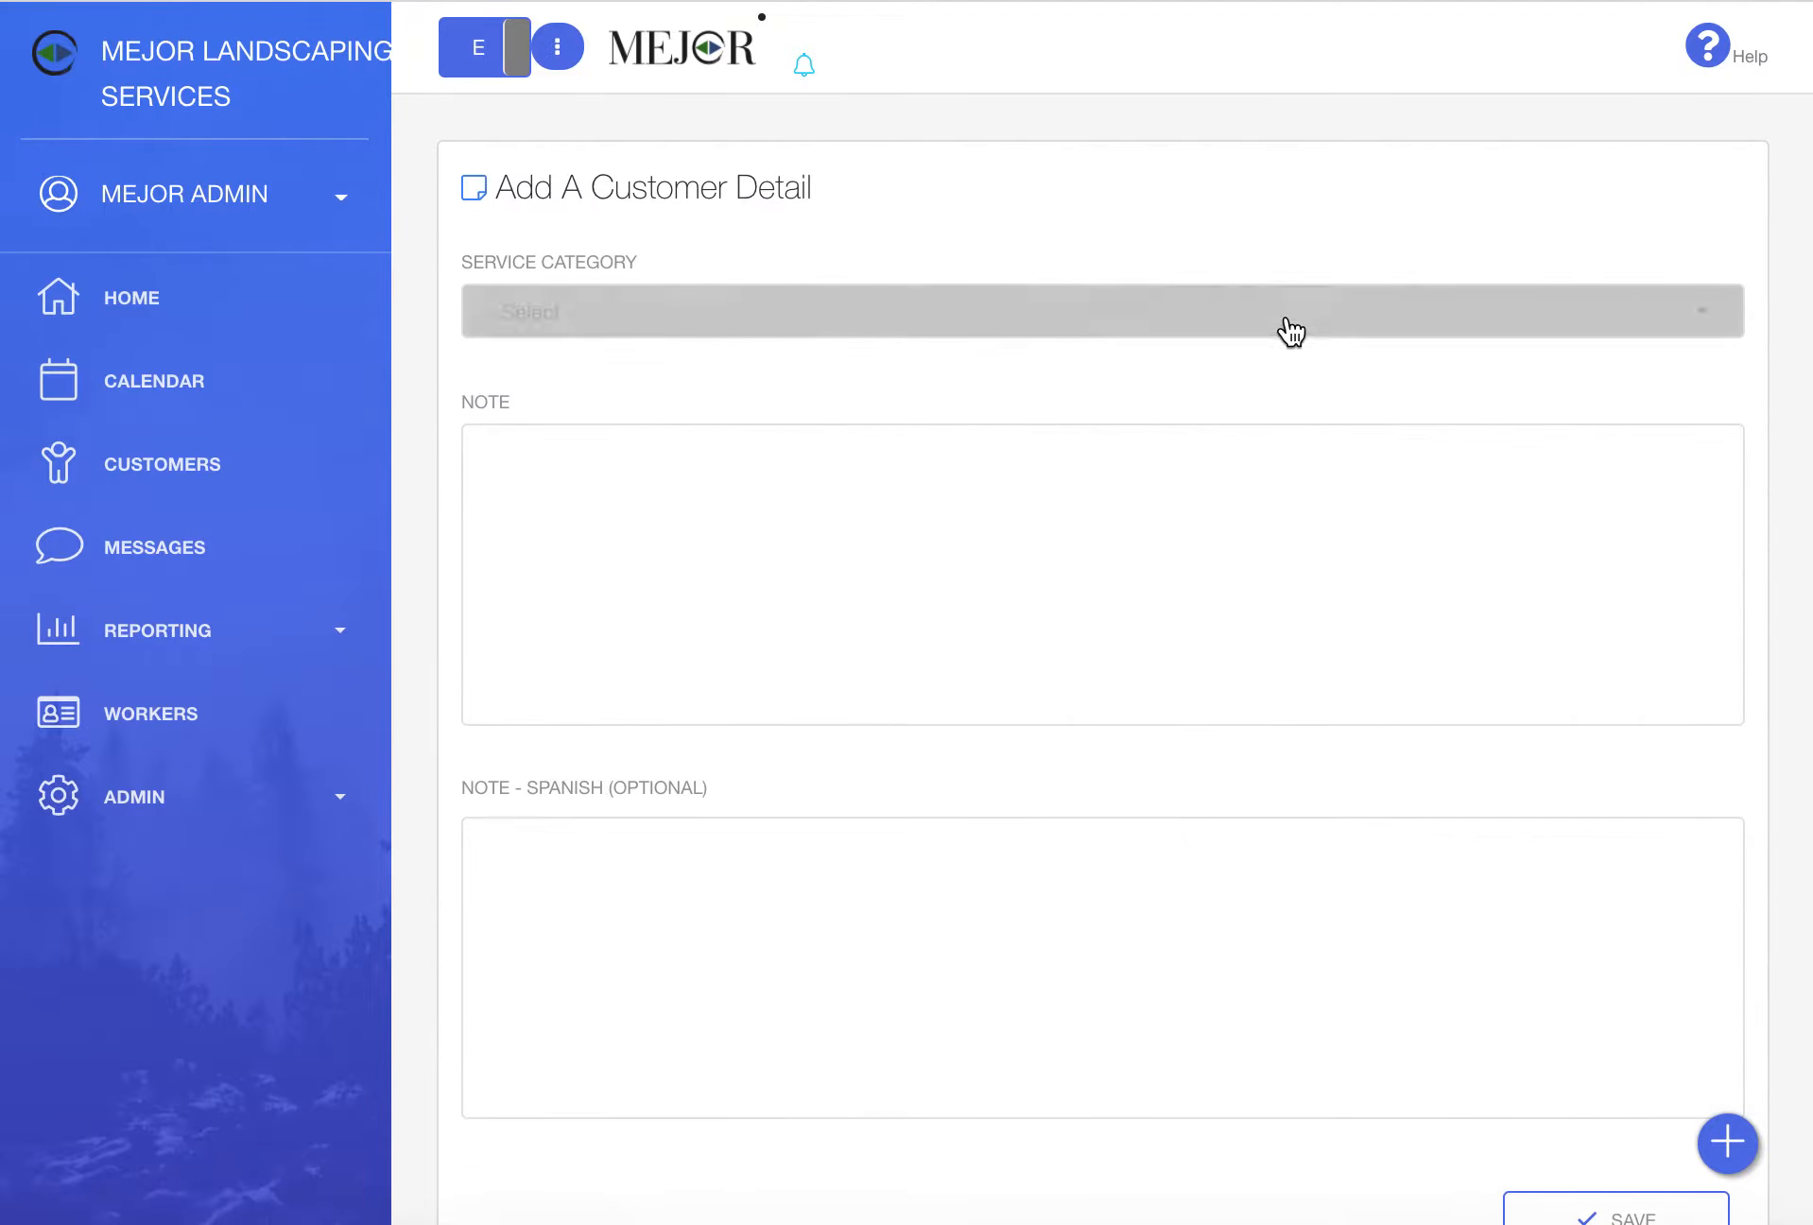
{"action": "left_click", "coordinate": [1289, 326]}
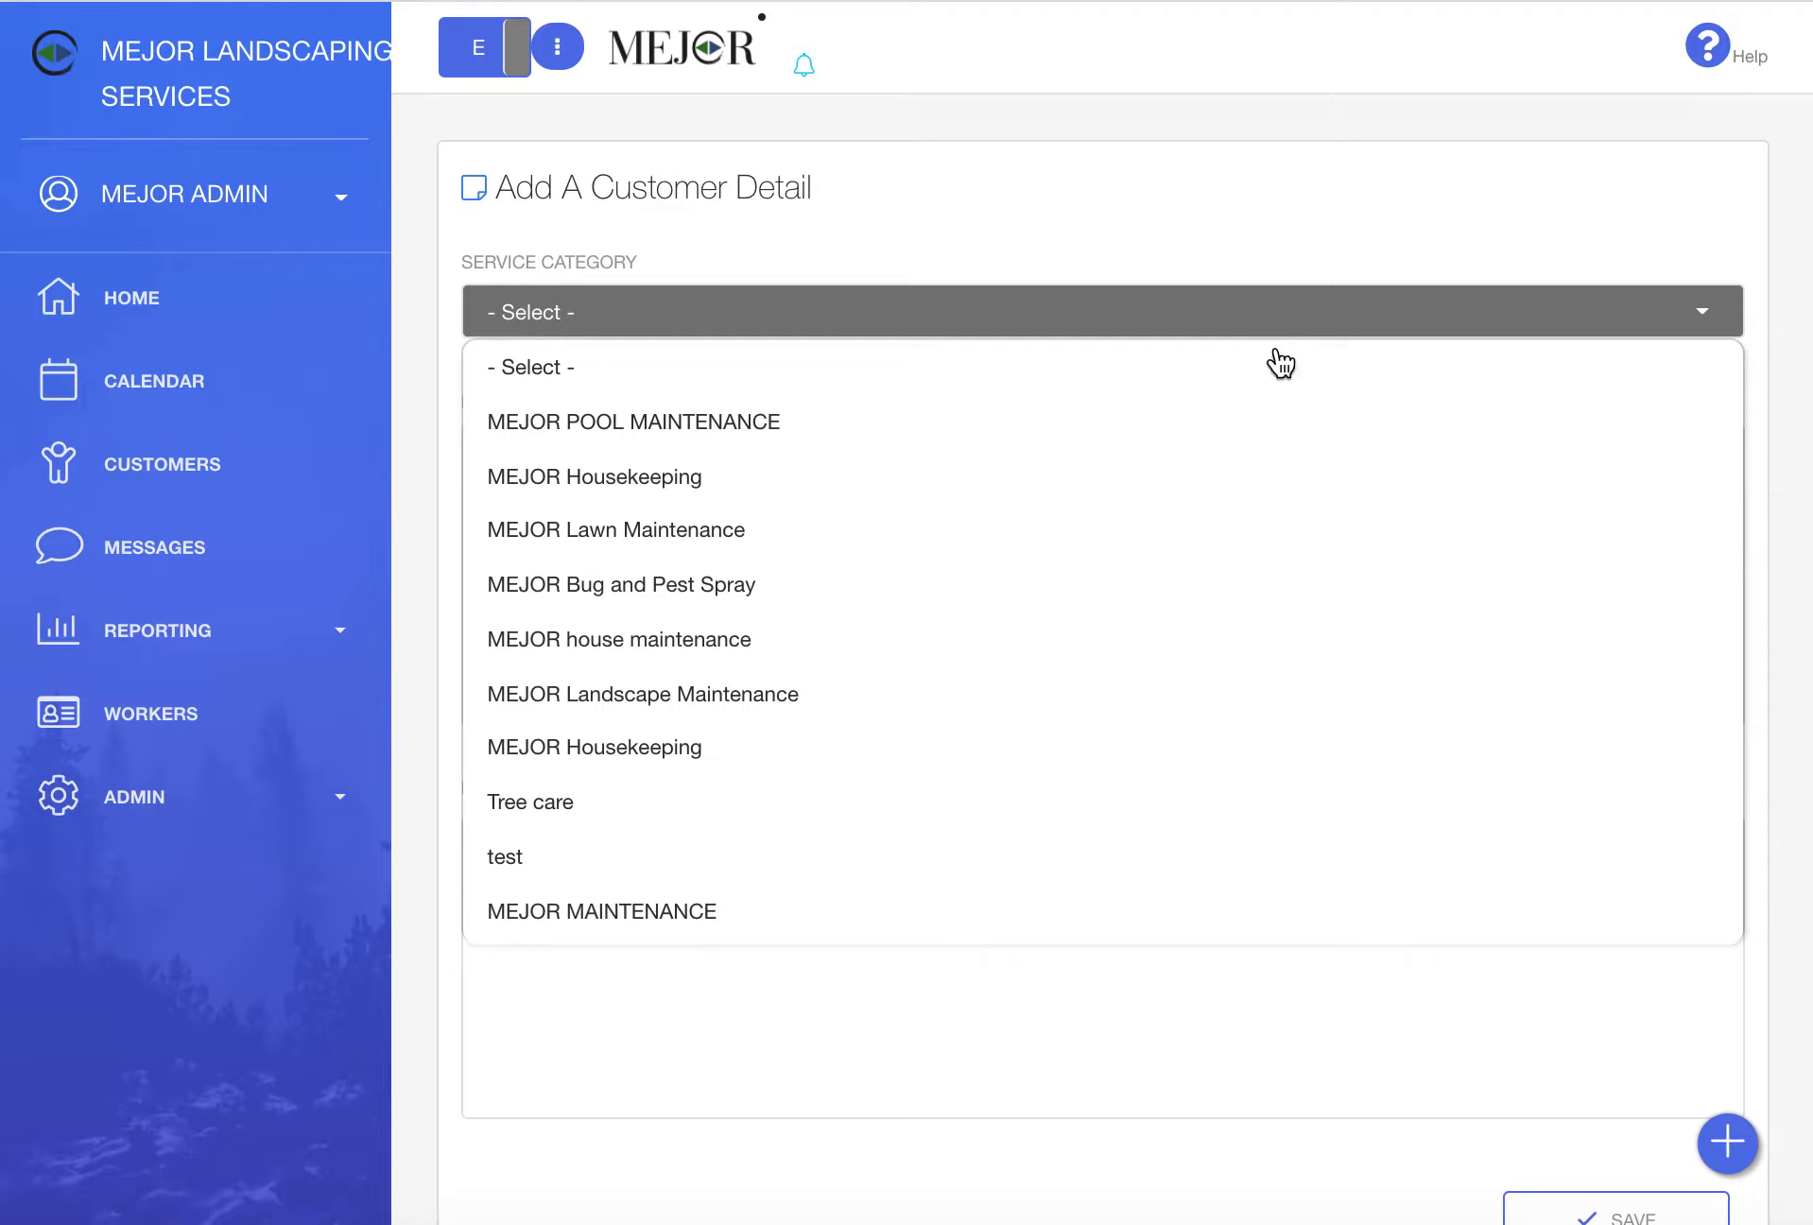
{"action": "left_click", "coordinate": [1160, 538]}
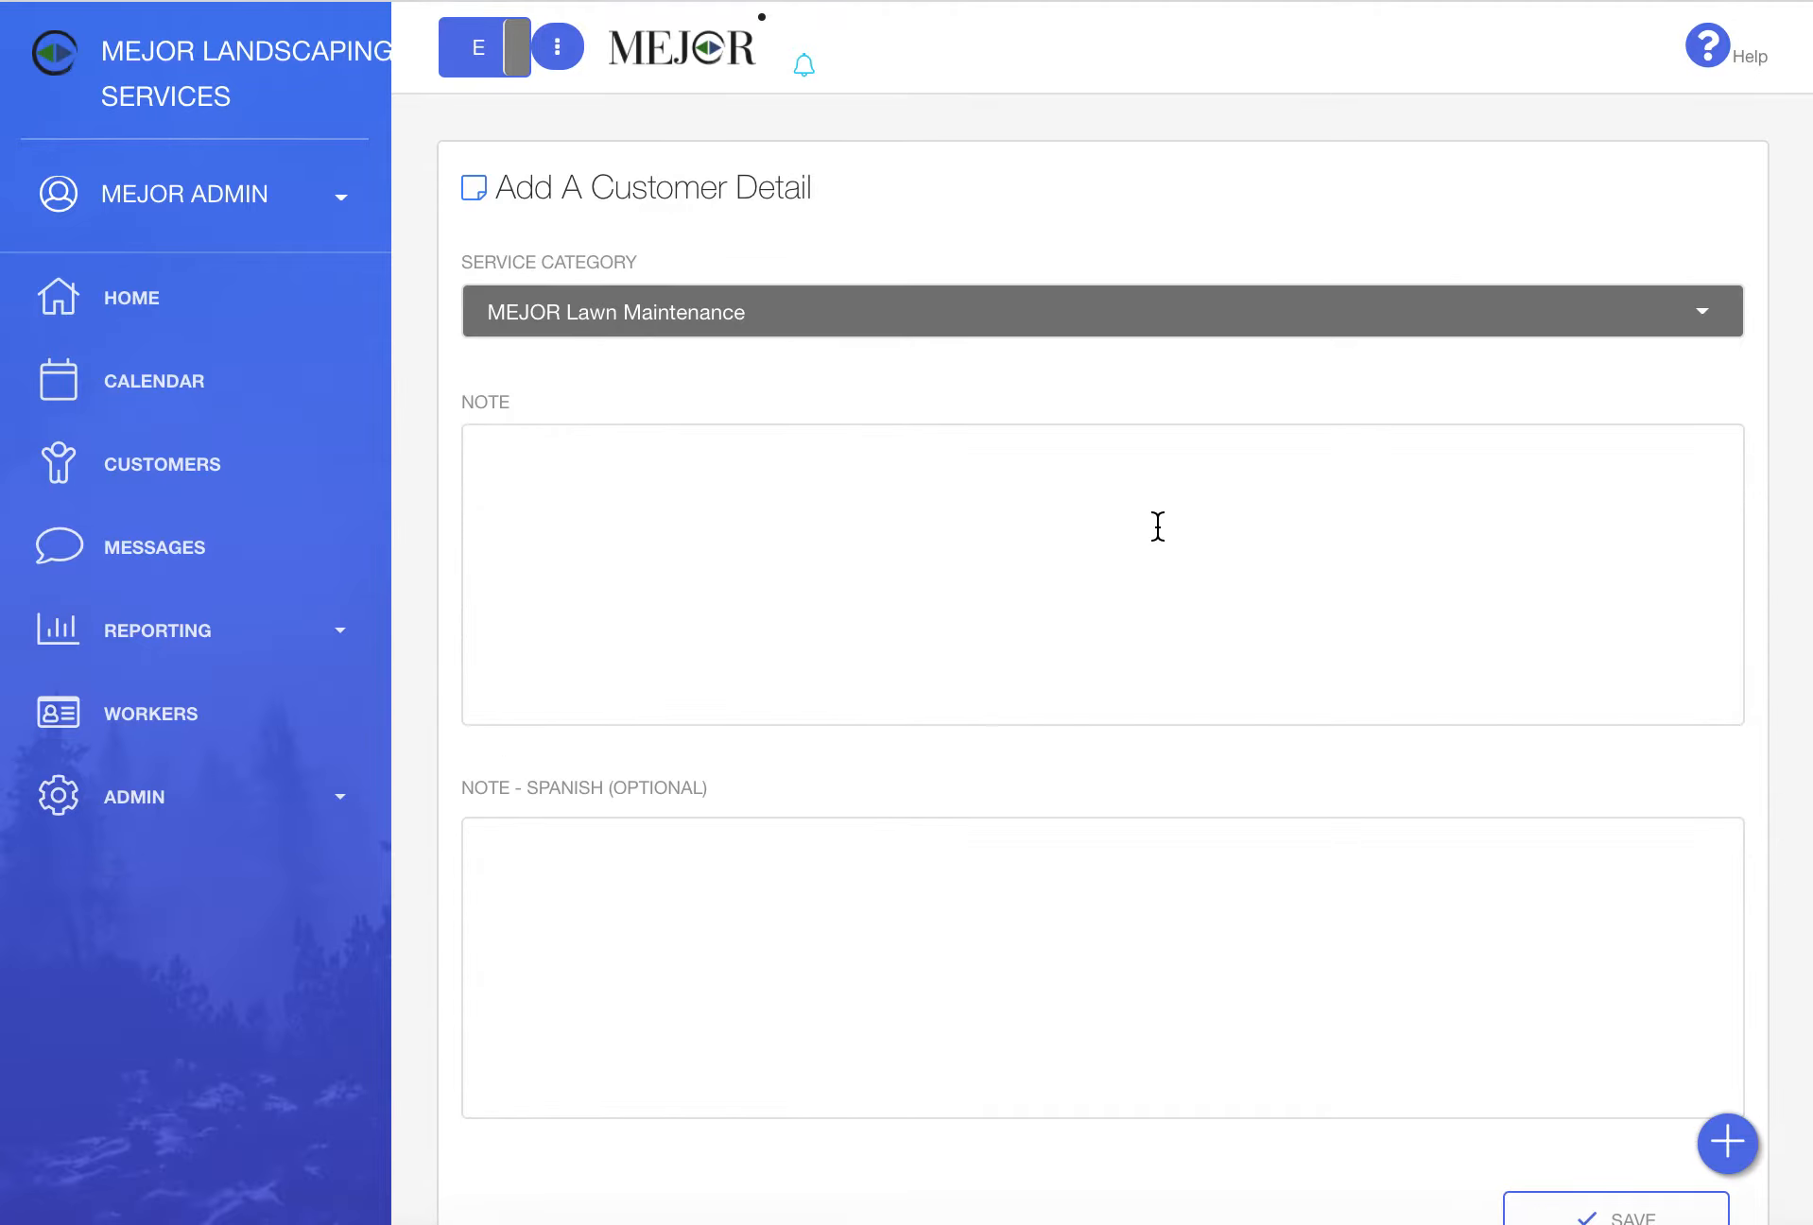
{"action": "left_click", "coordinate": [1157, 525]}
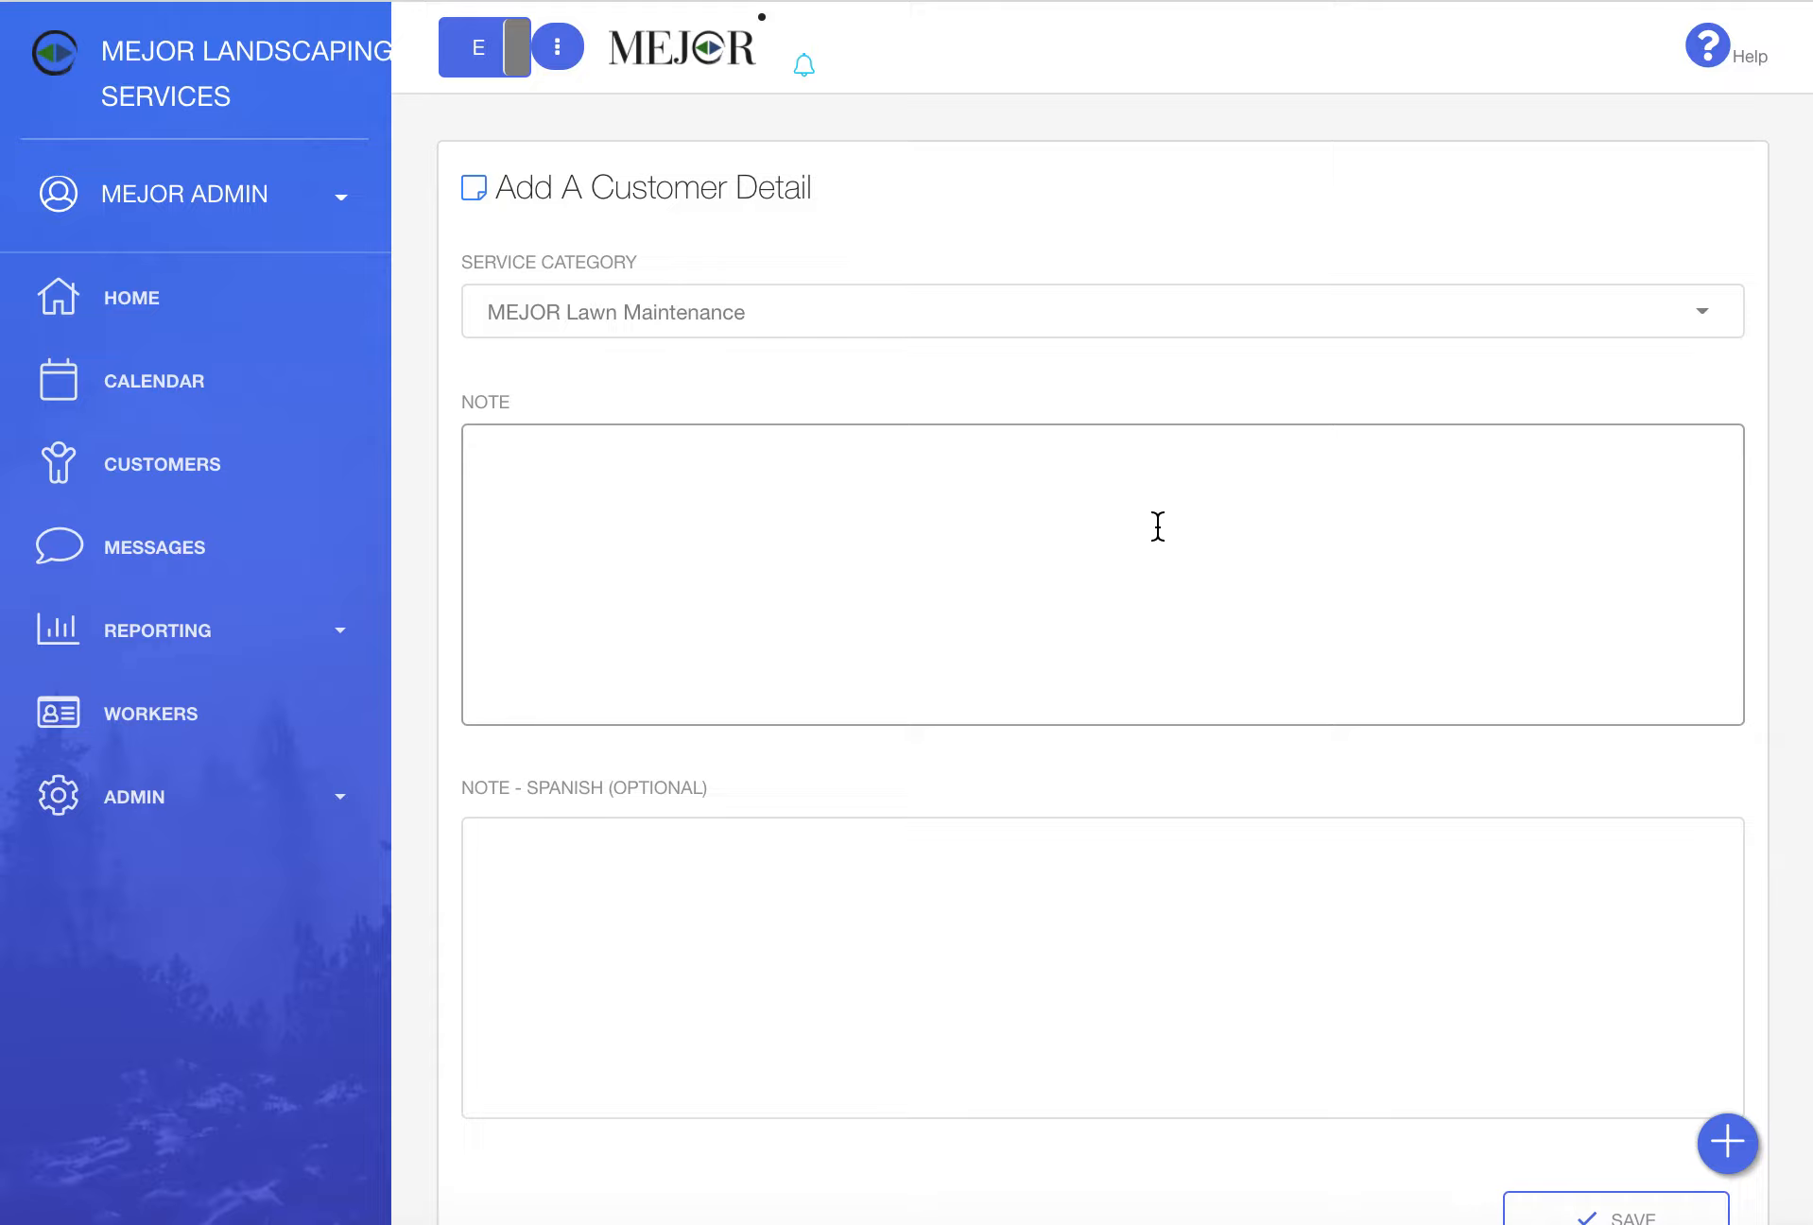
- Look over the new detail form's note fields and service category choices, and return to CUSTOMER 1's record without saving
{"action": "scroll", "coordinate": [1157, 525], "scroll_direction": "down", "scroll_amount": 3}
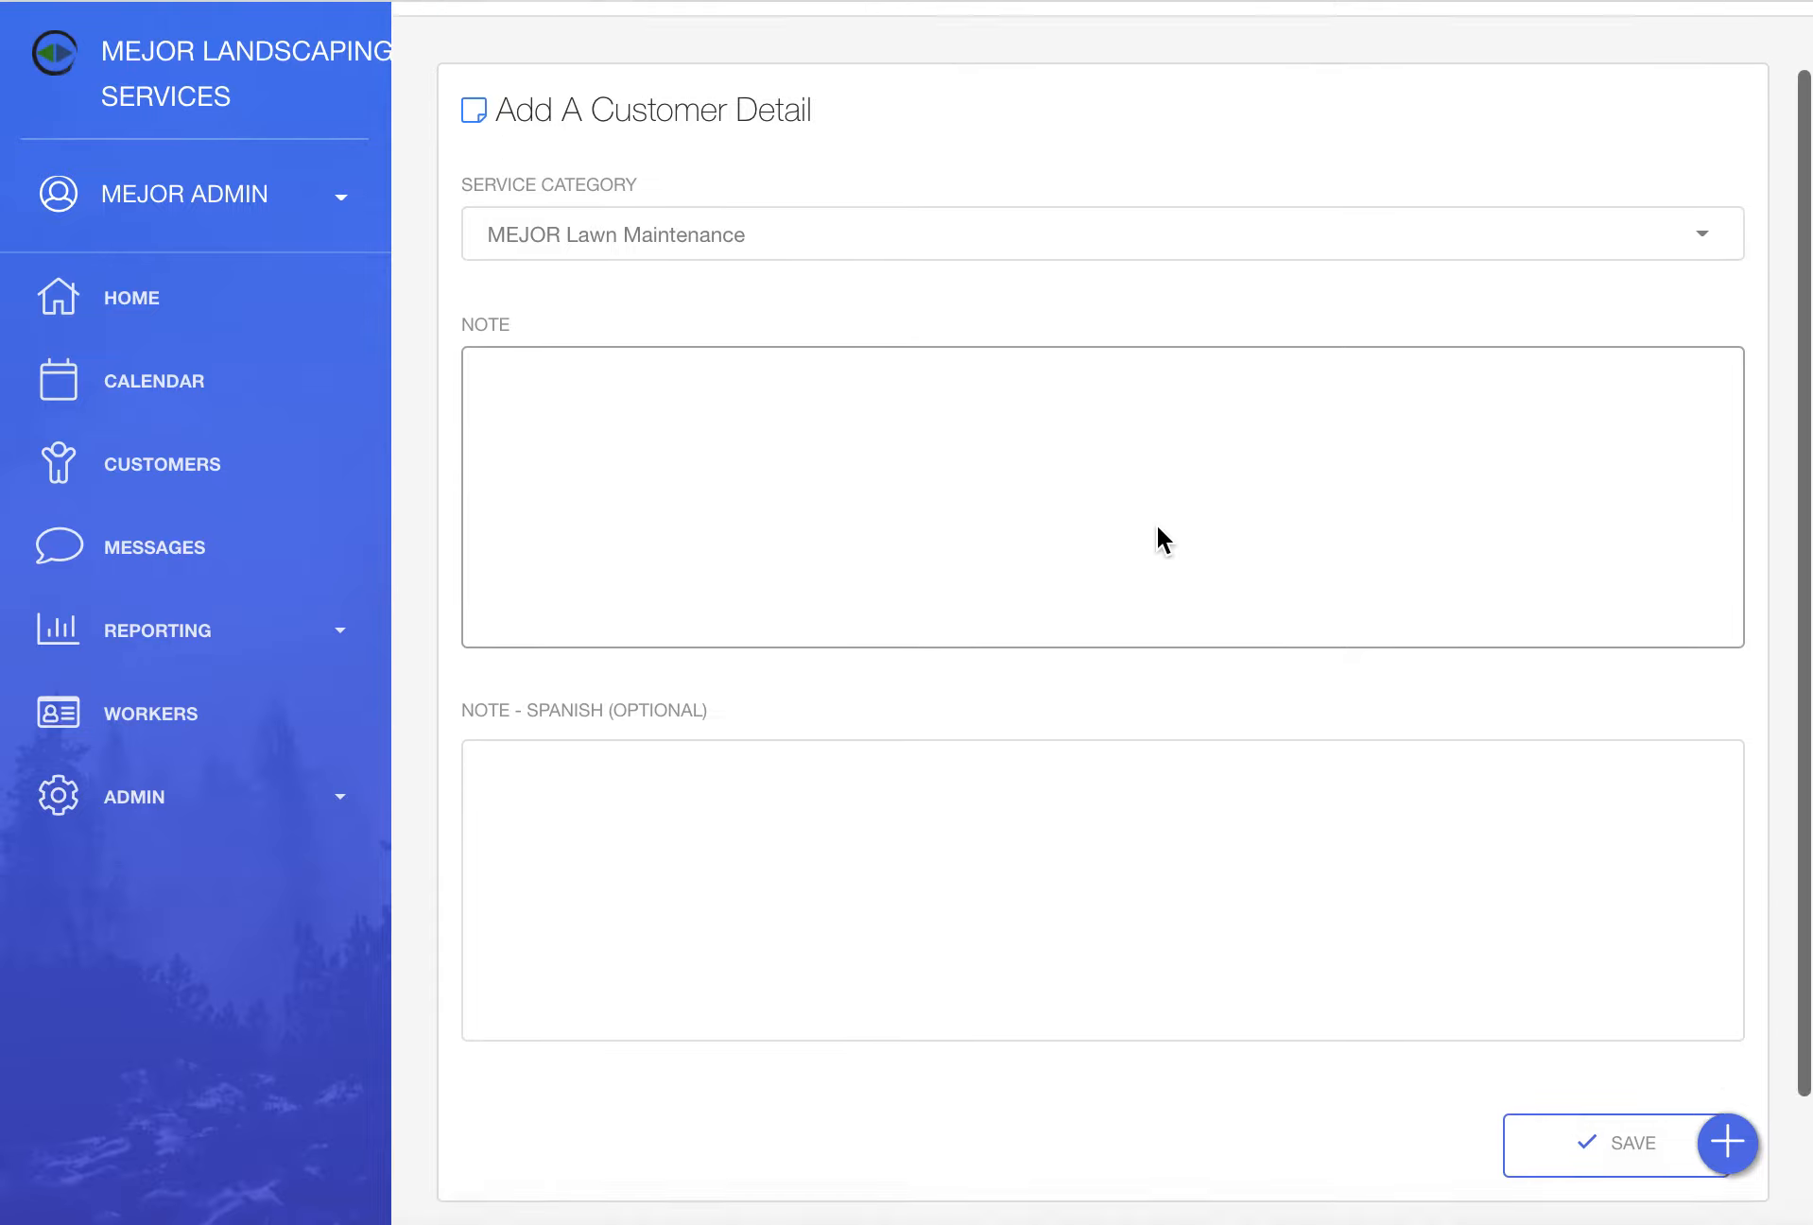
{"action": "scroll", "coordinate": [1157, 526], "scroll_direction": "up", "scroll_amount": 3}
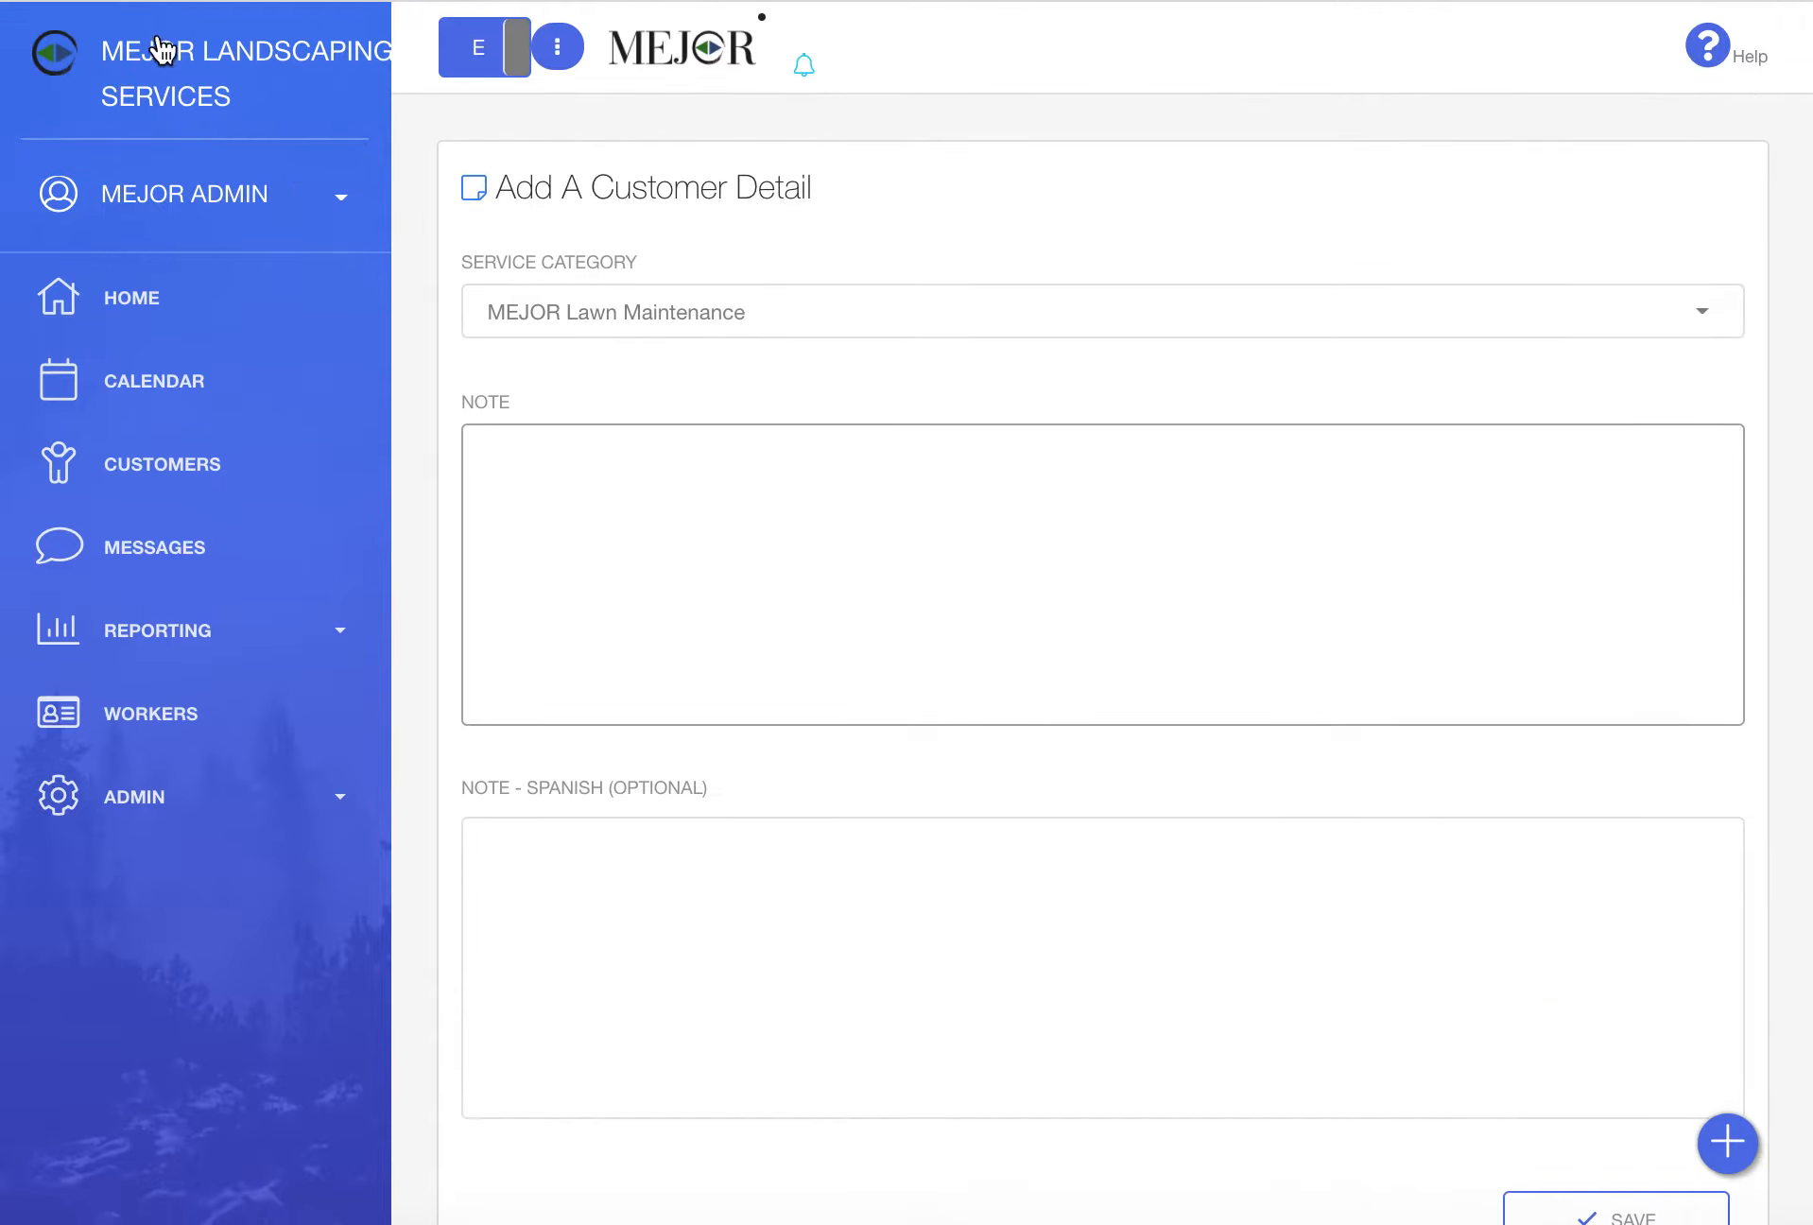
{"action": "left_click", "coordinate": [794, 335]}
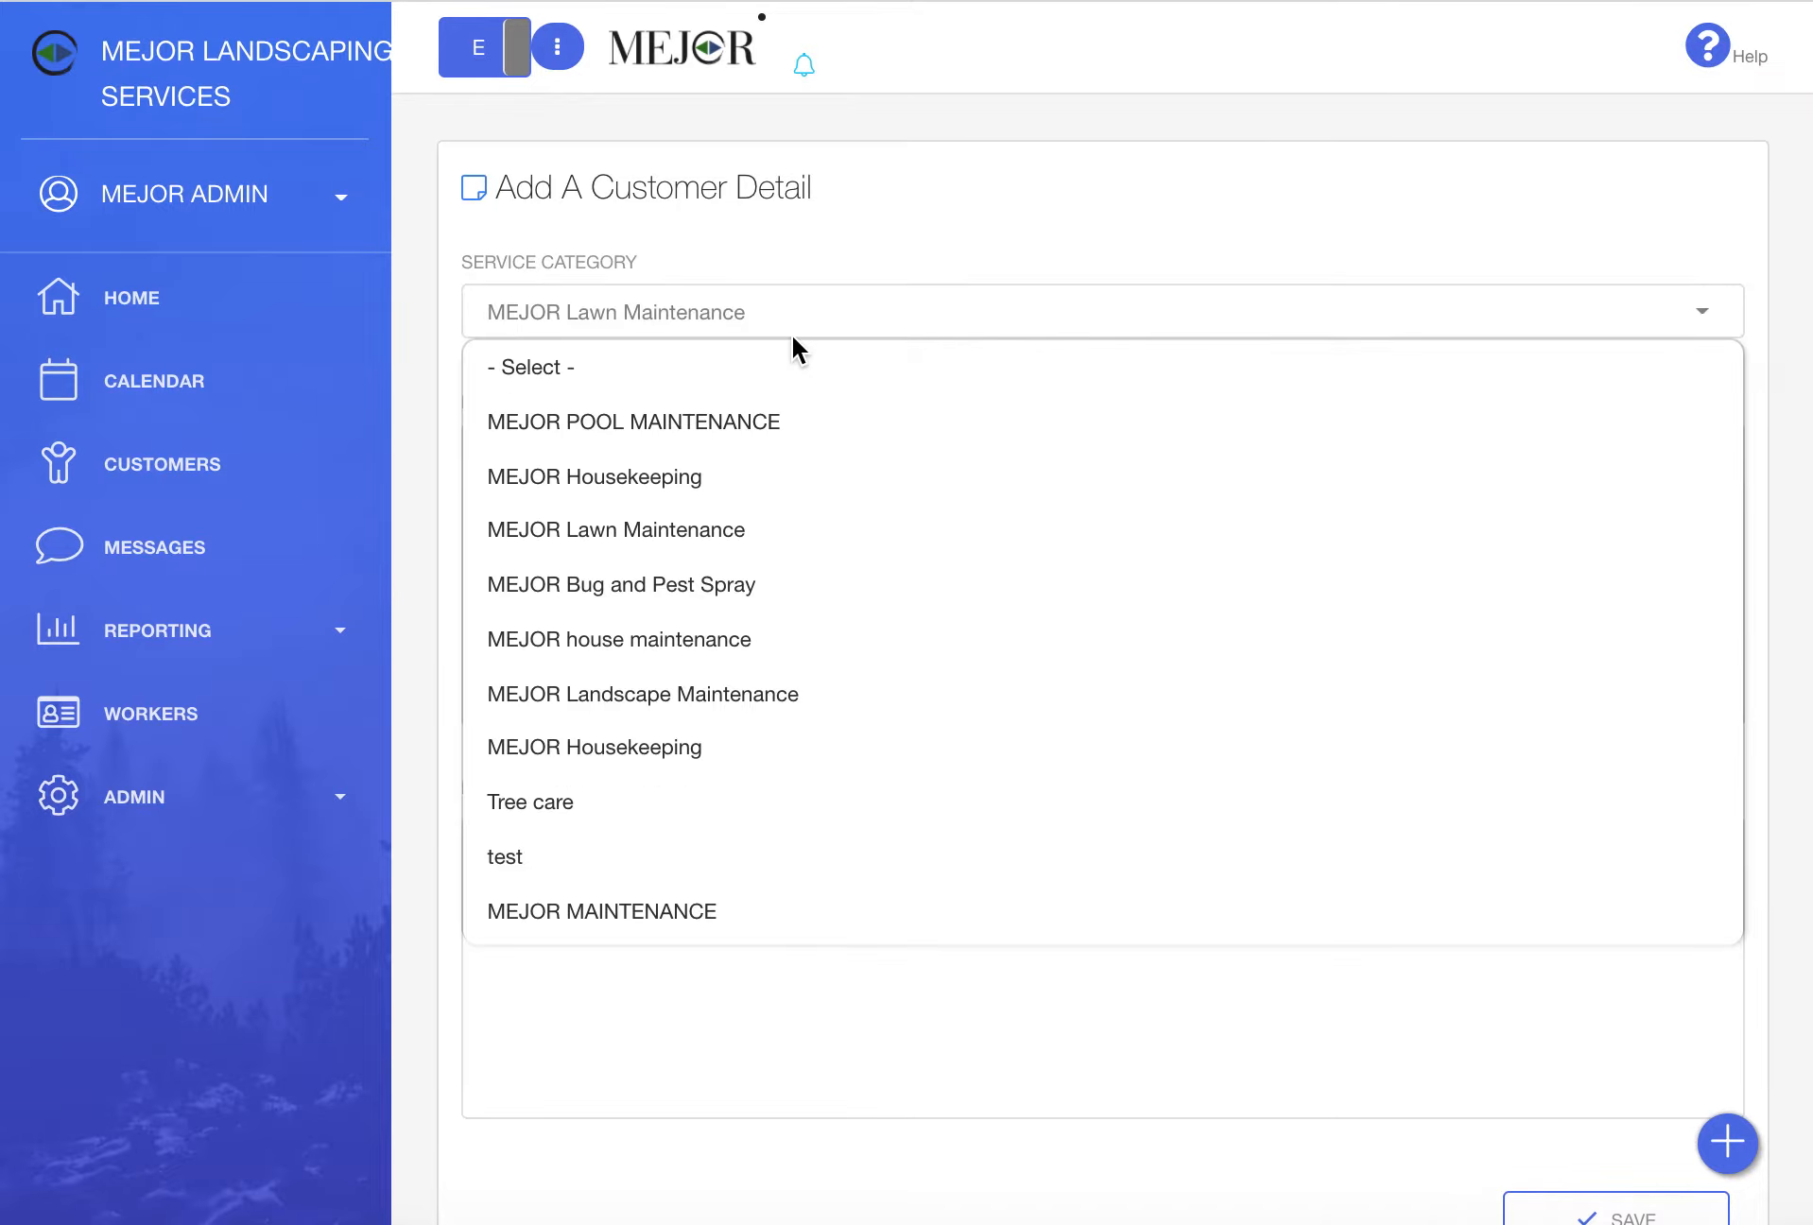
{"action": "left_click", "coordinate": [800, 253]}
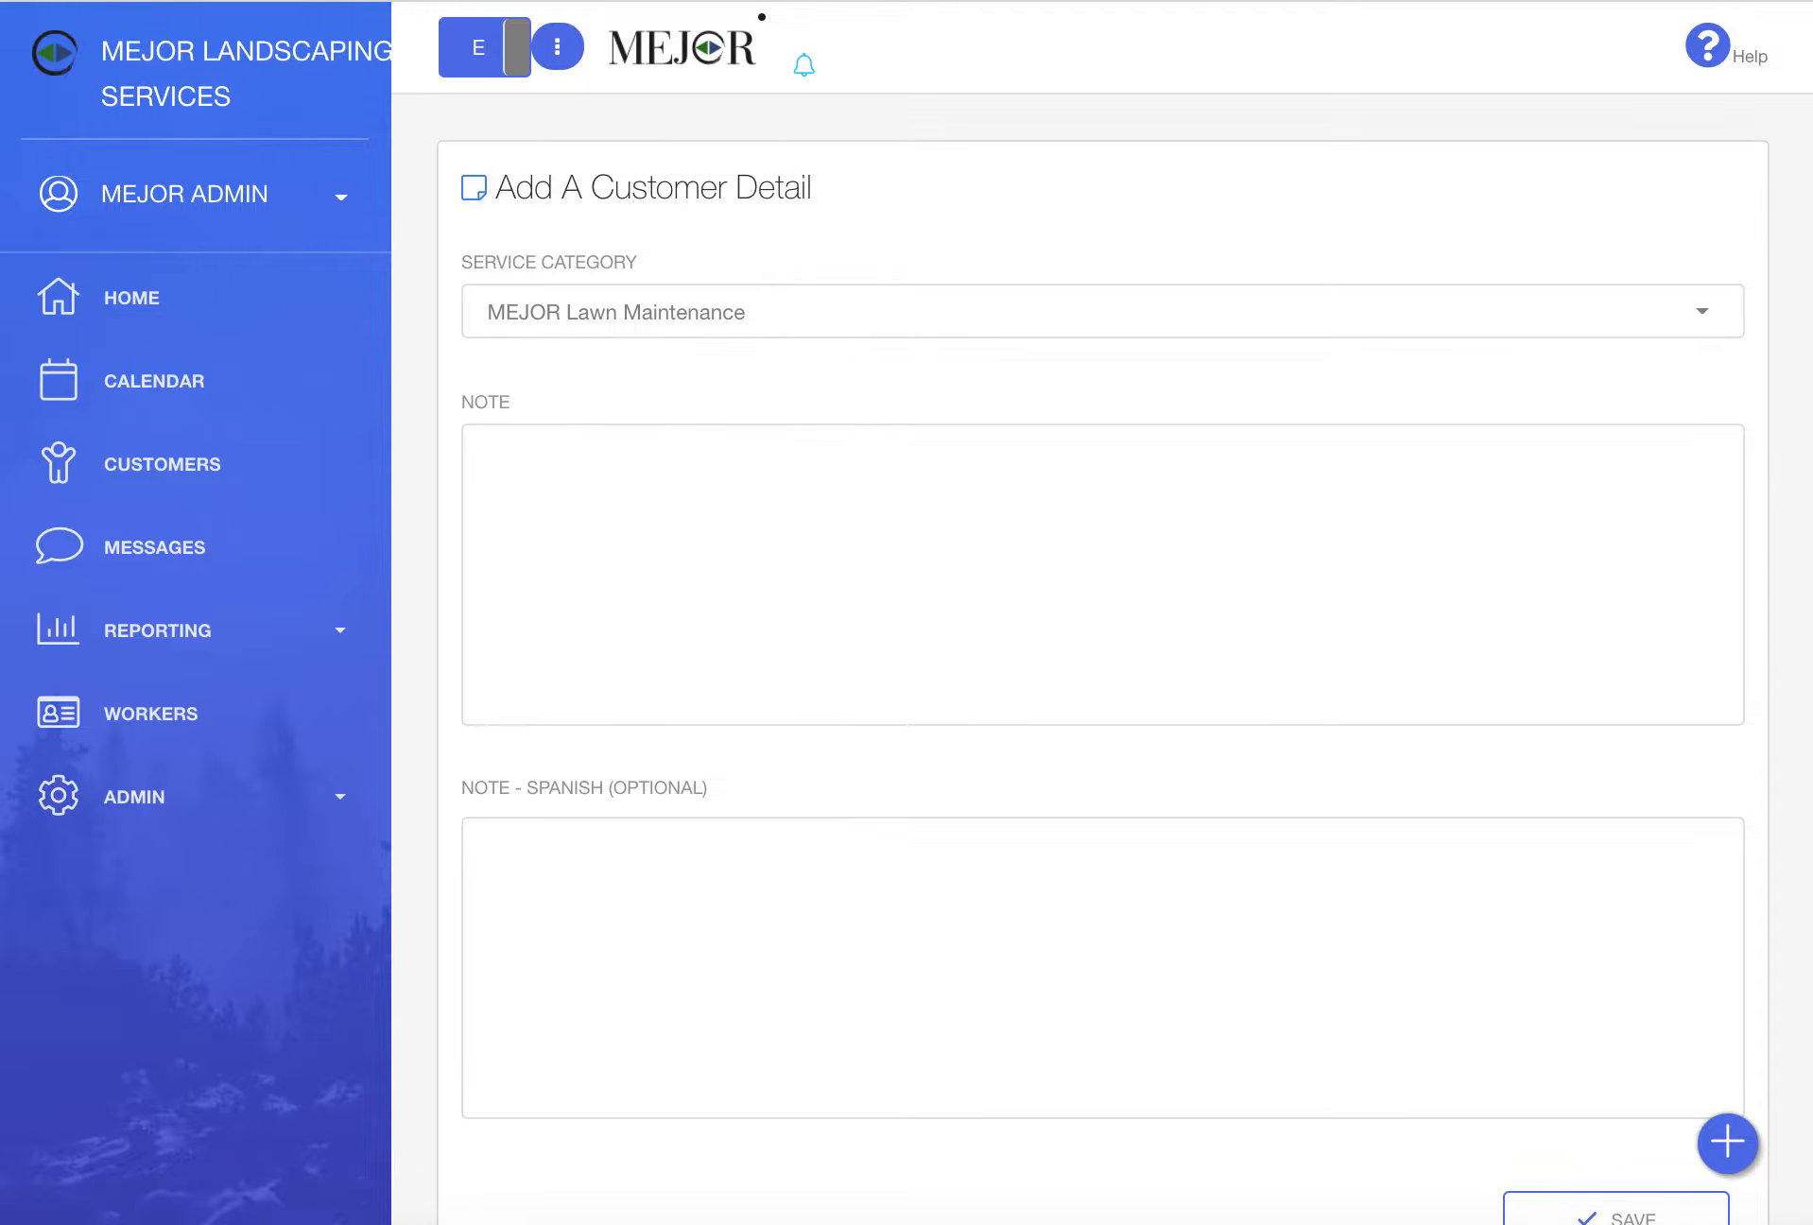
{"action": "key", "text": "super+bracketleft"}
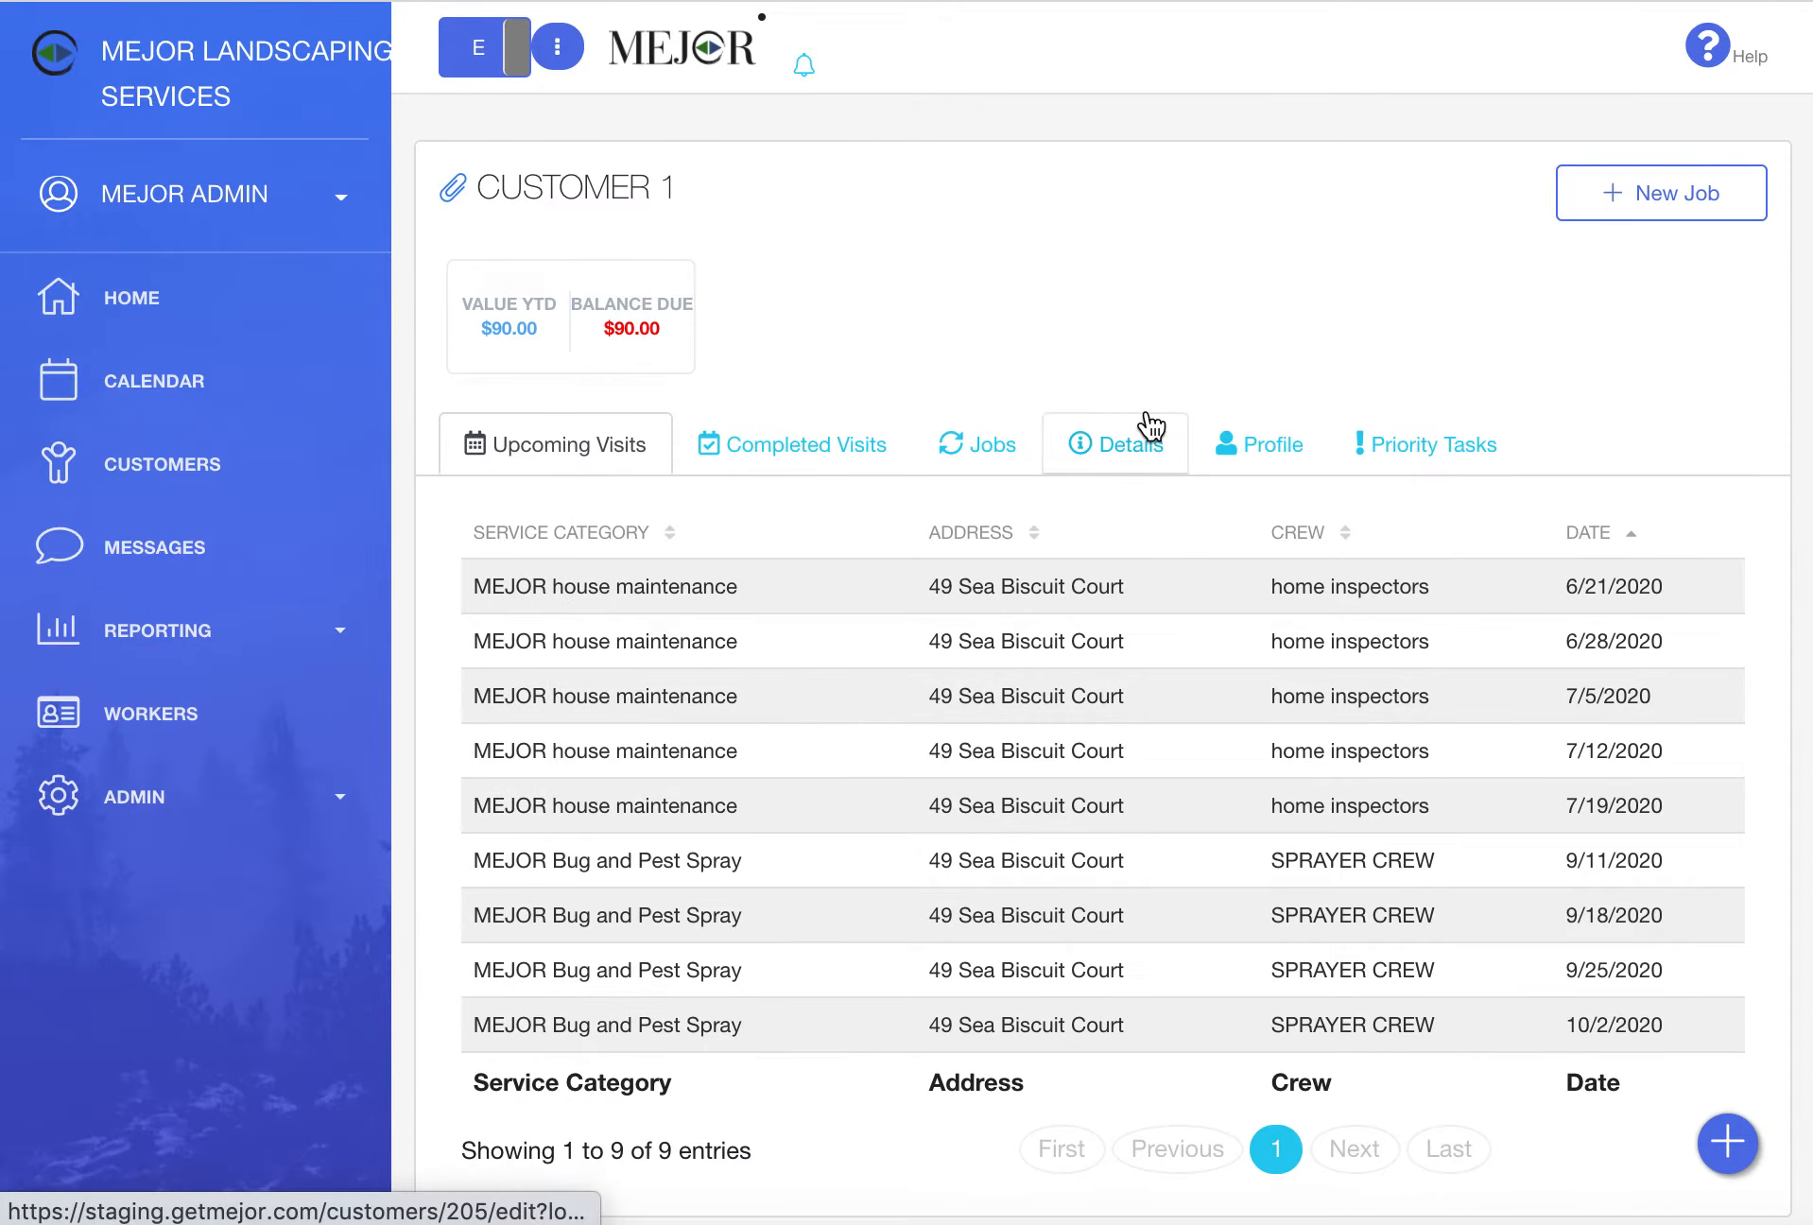
- Review CUSTOMER 1's profile, including the name, service and billing addresses, contact fields, alert settings and deactivation option
{"action": "left_click", "coordinate": [1274, 468]}
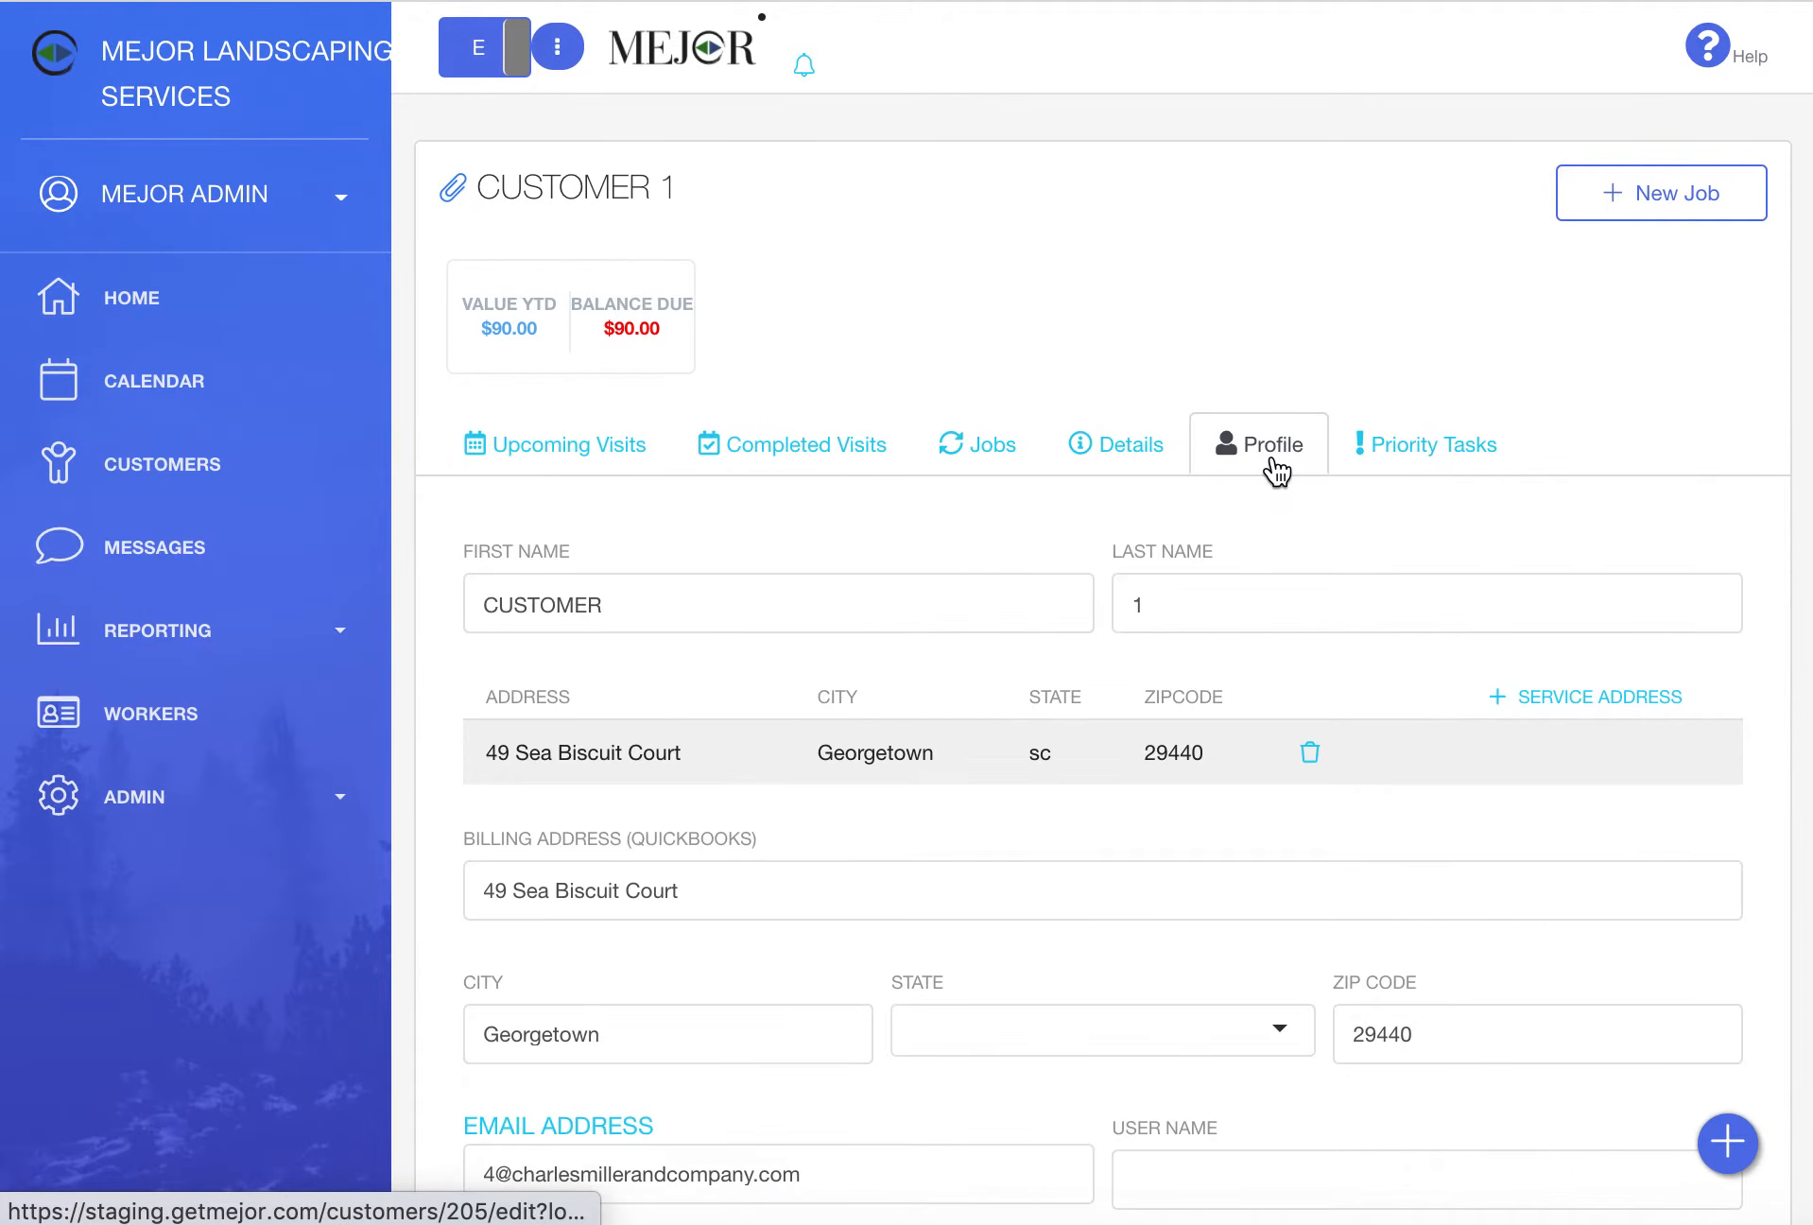
{"action": "scroll", "coordinate": [1266, 705], "scroll_direction": "down", "scroll_amount": 3}
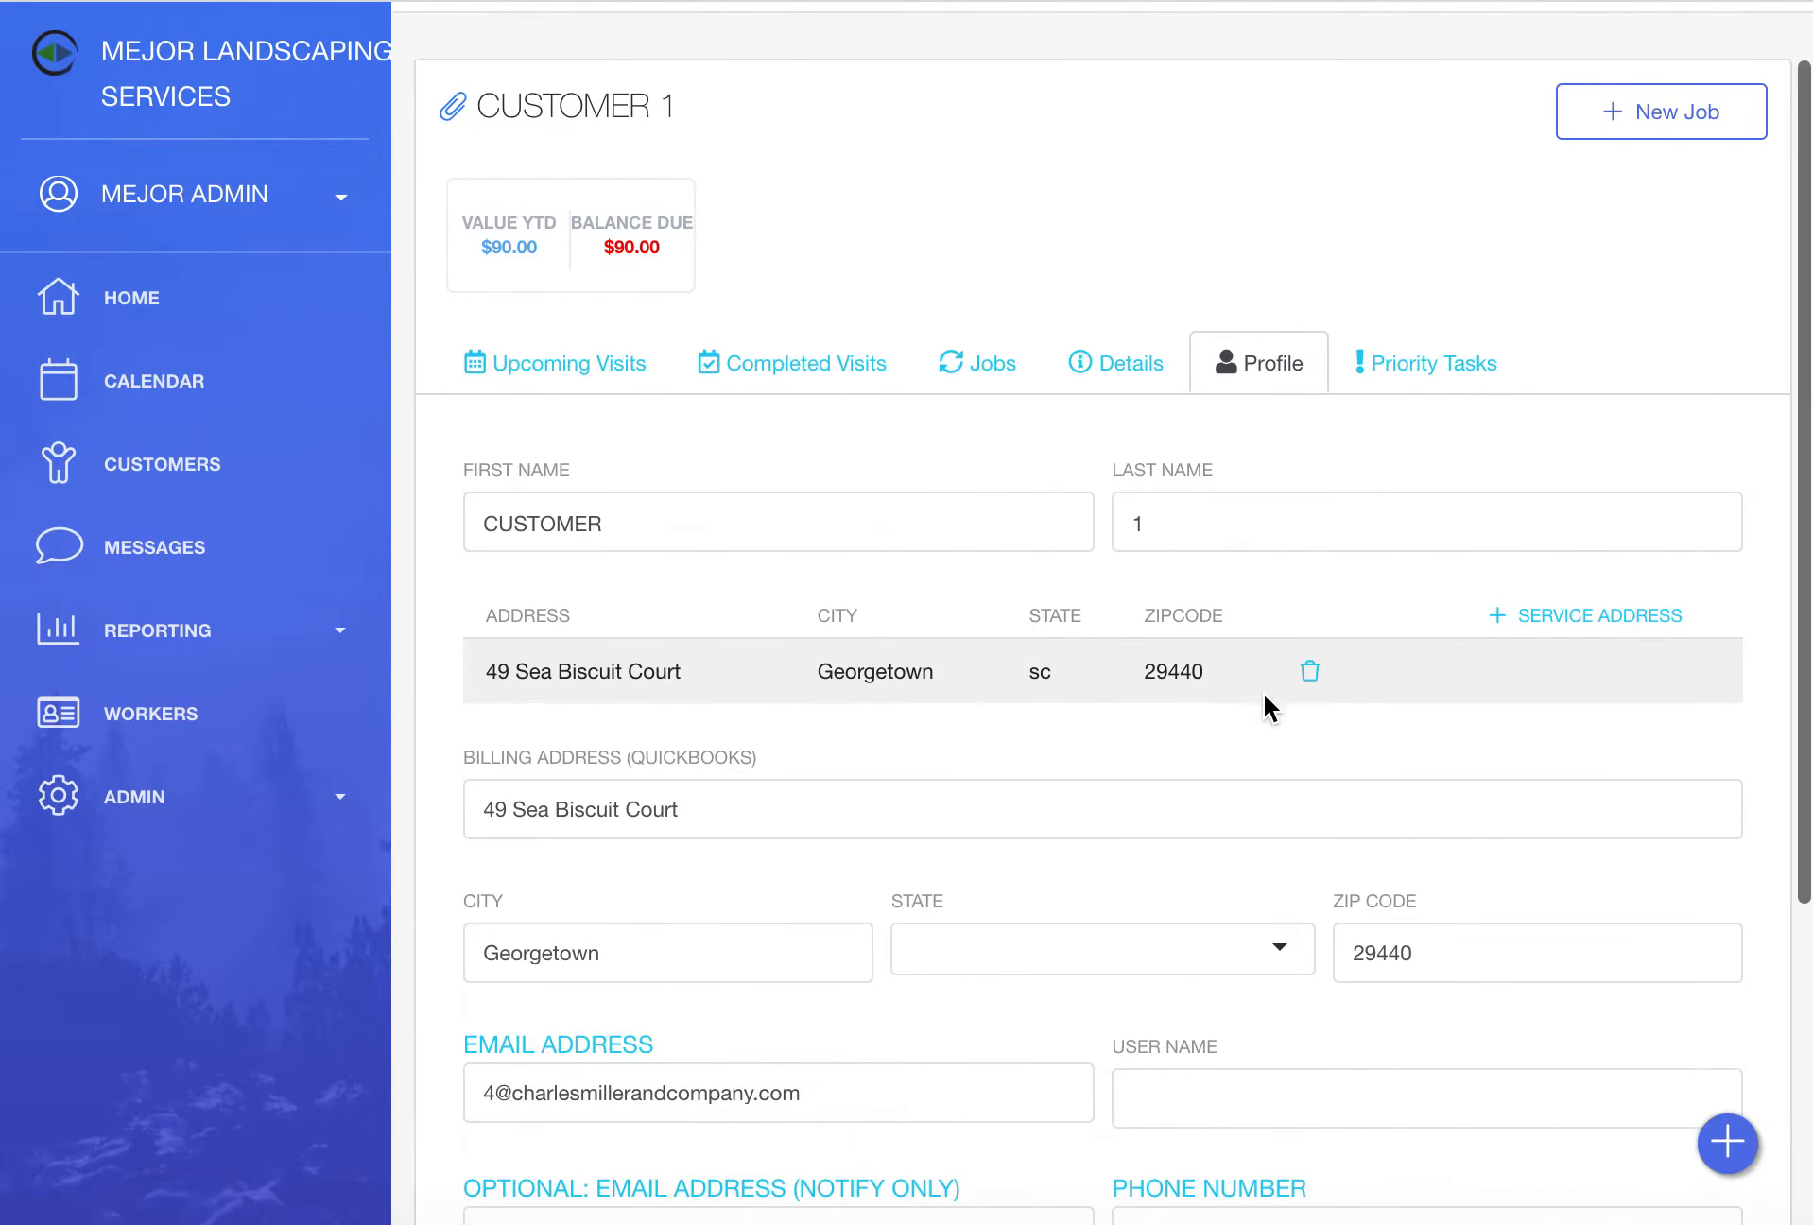
{"action": "scroll", "coordinate": [1263, 707], "scroll_direction": "down", "scroll_amount": 1}
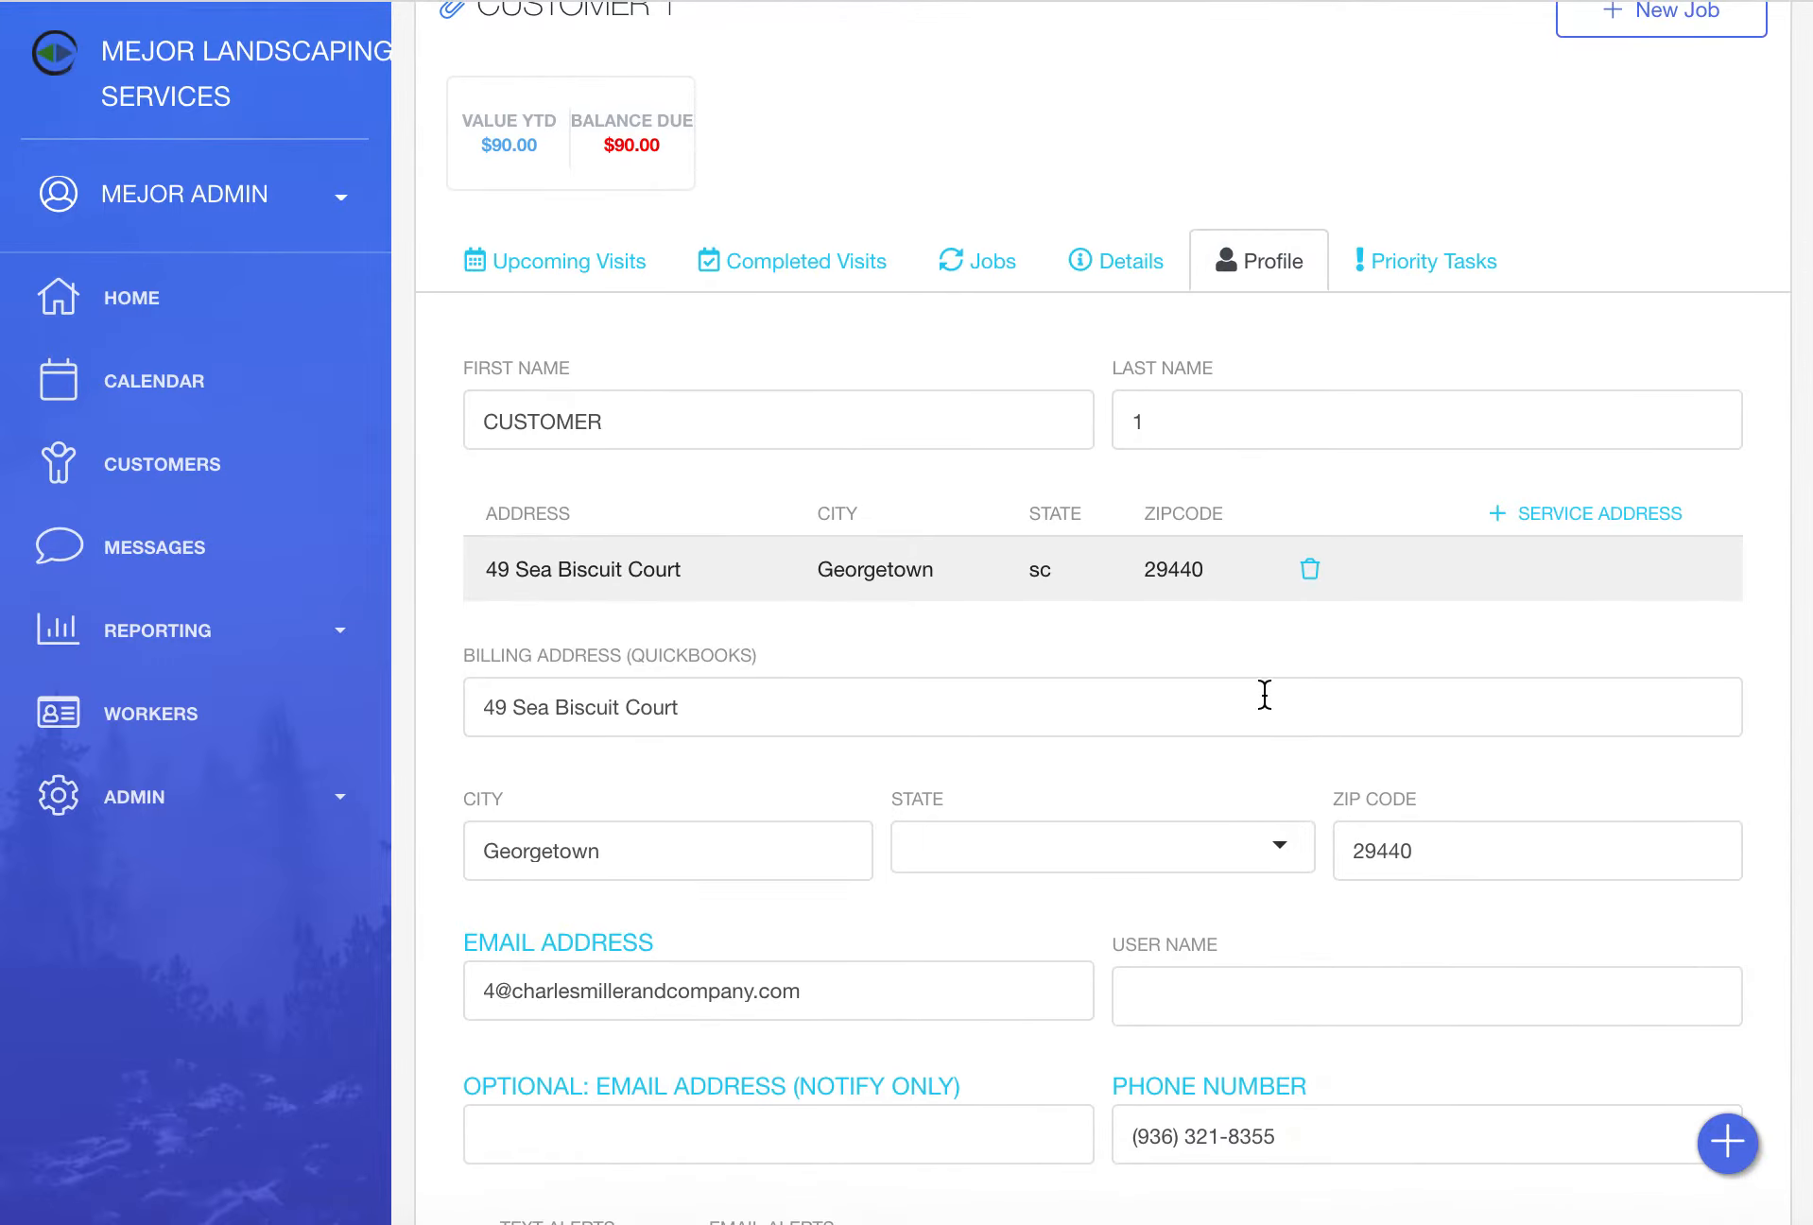
{"action": "scroll", "coordinate": [1264, 694], "scroll_direction": "down", "scroll_amount": 5}
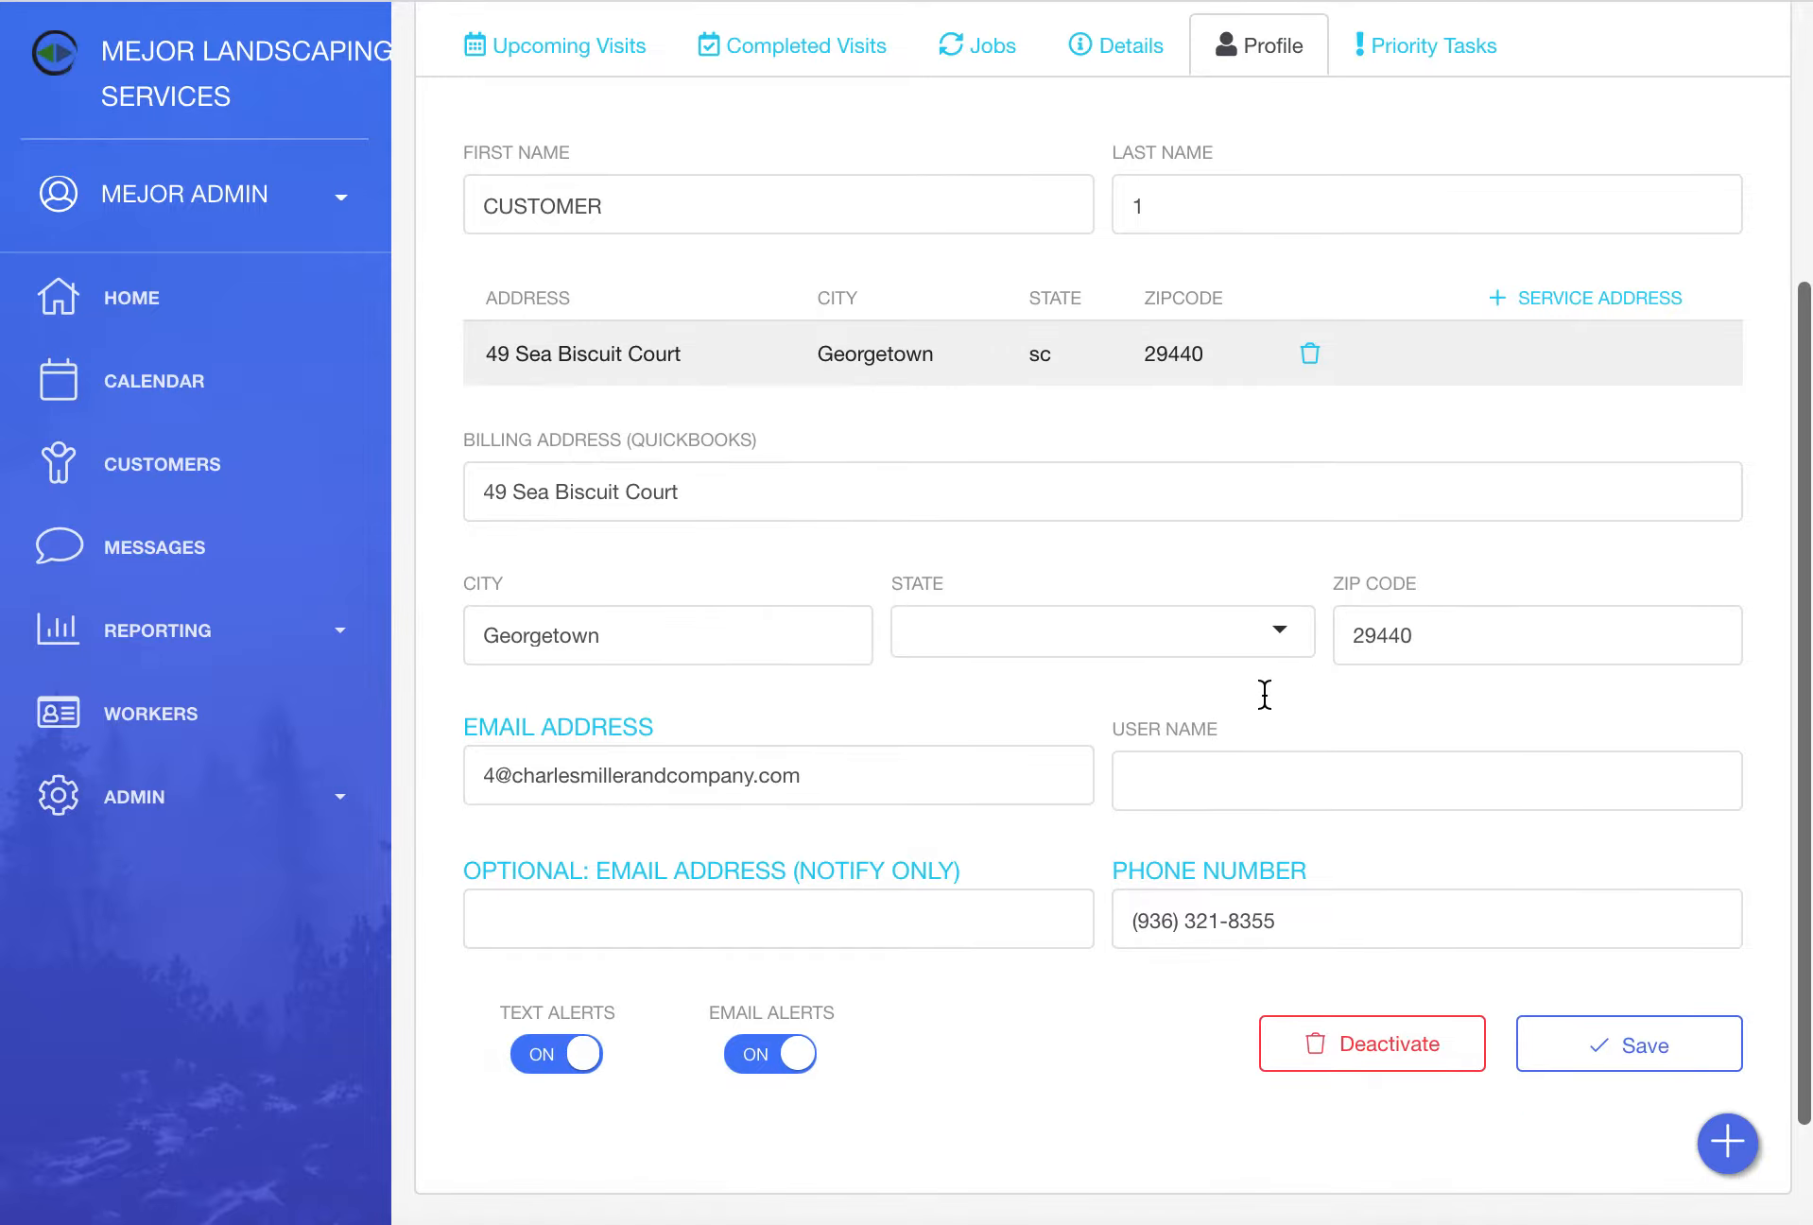
{"action": "scroll", "coordinate": [1264, 695], "scroll_direction": "down", "scroll_amount": 2}
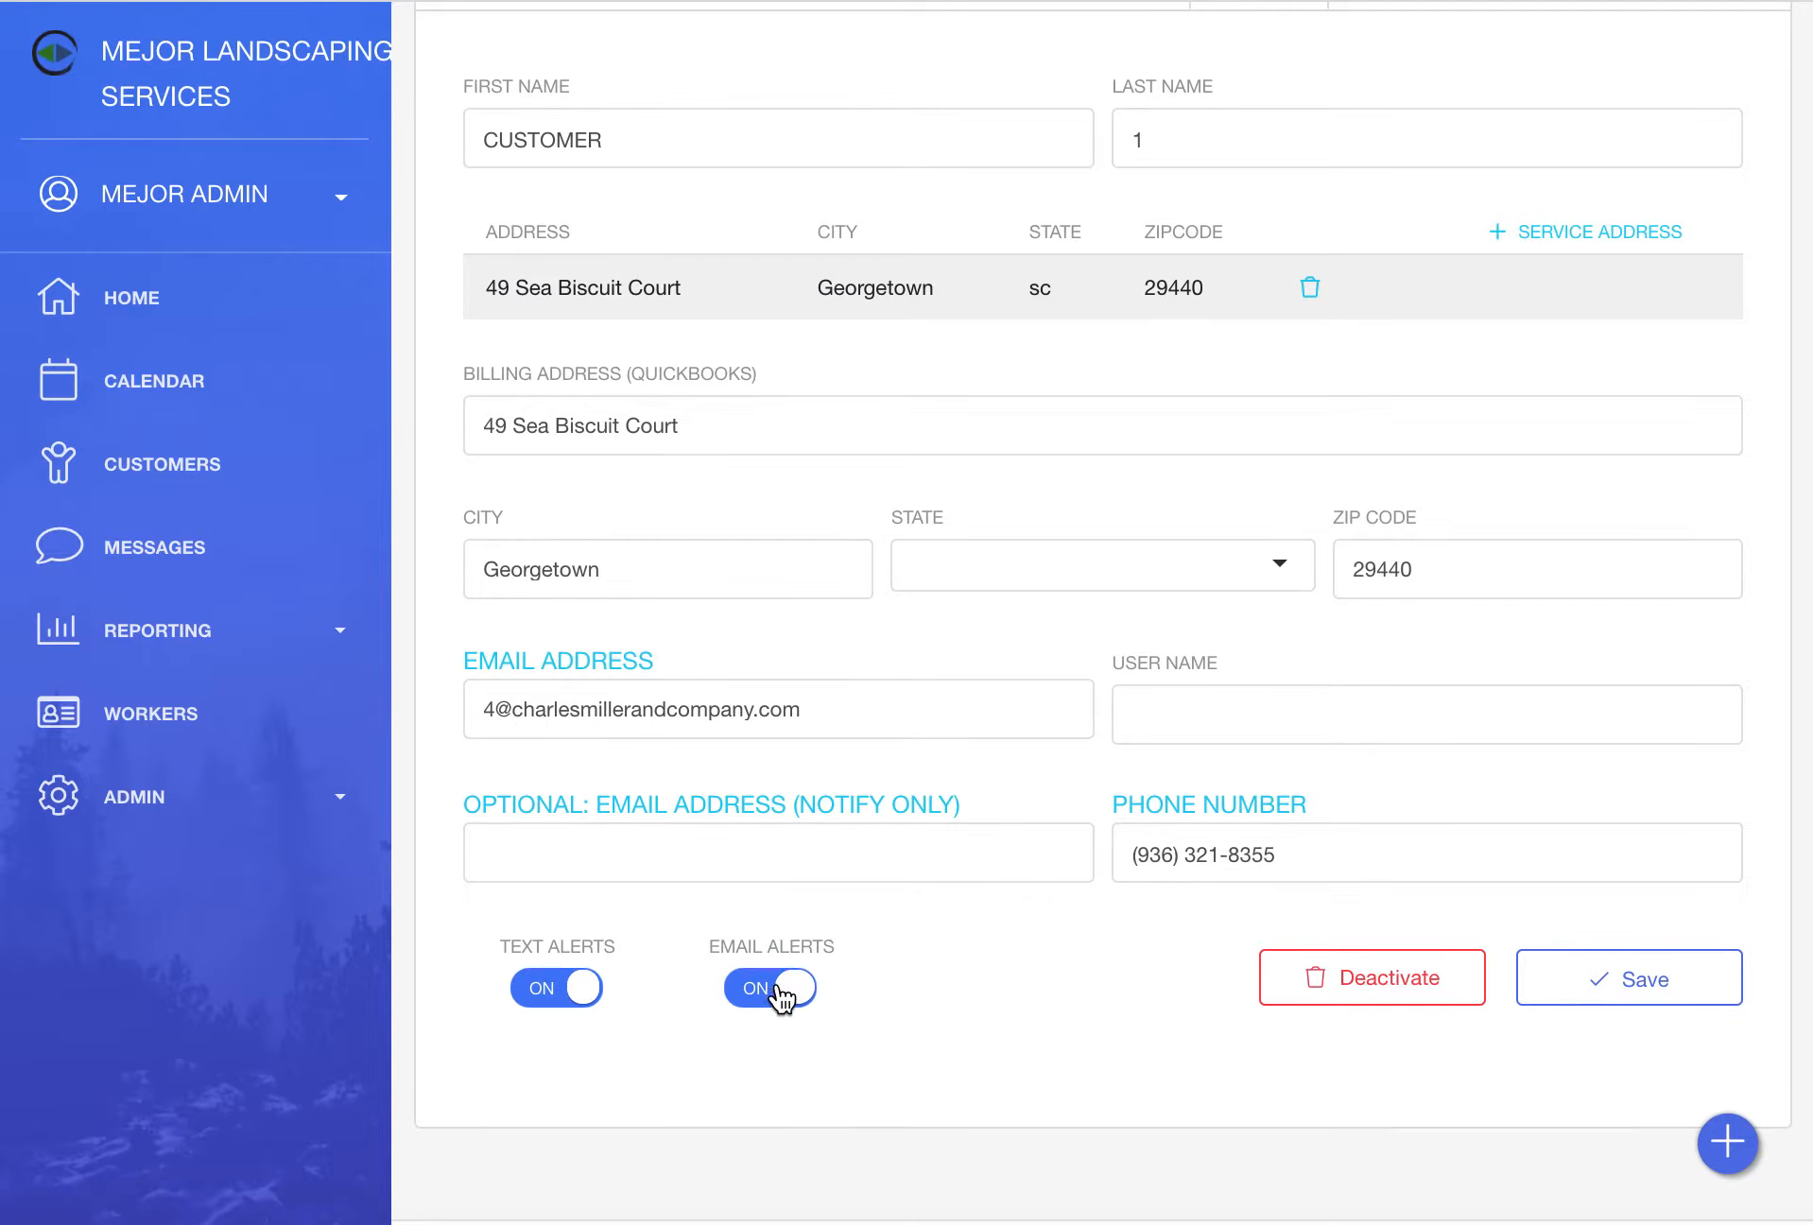
{"action": "scroll", "coordinate": [781, 997], "scroll_direction": "up", "scroll_amount": 3}
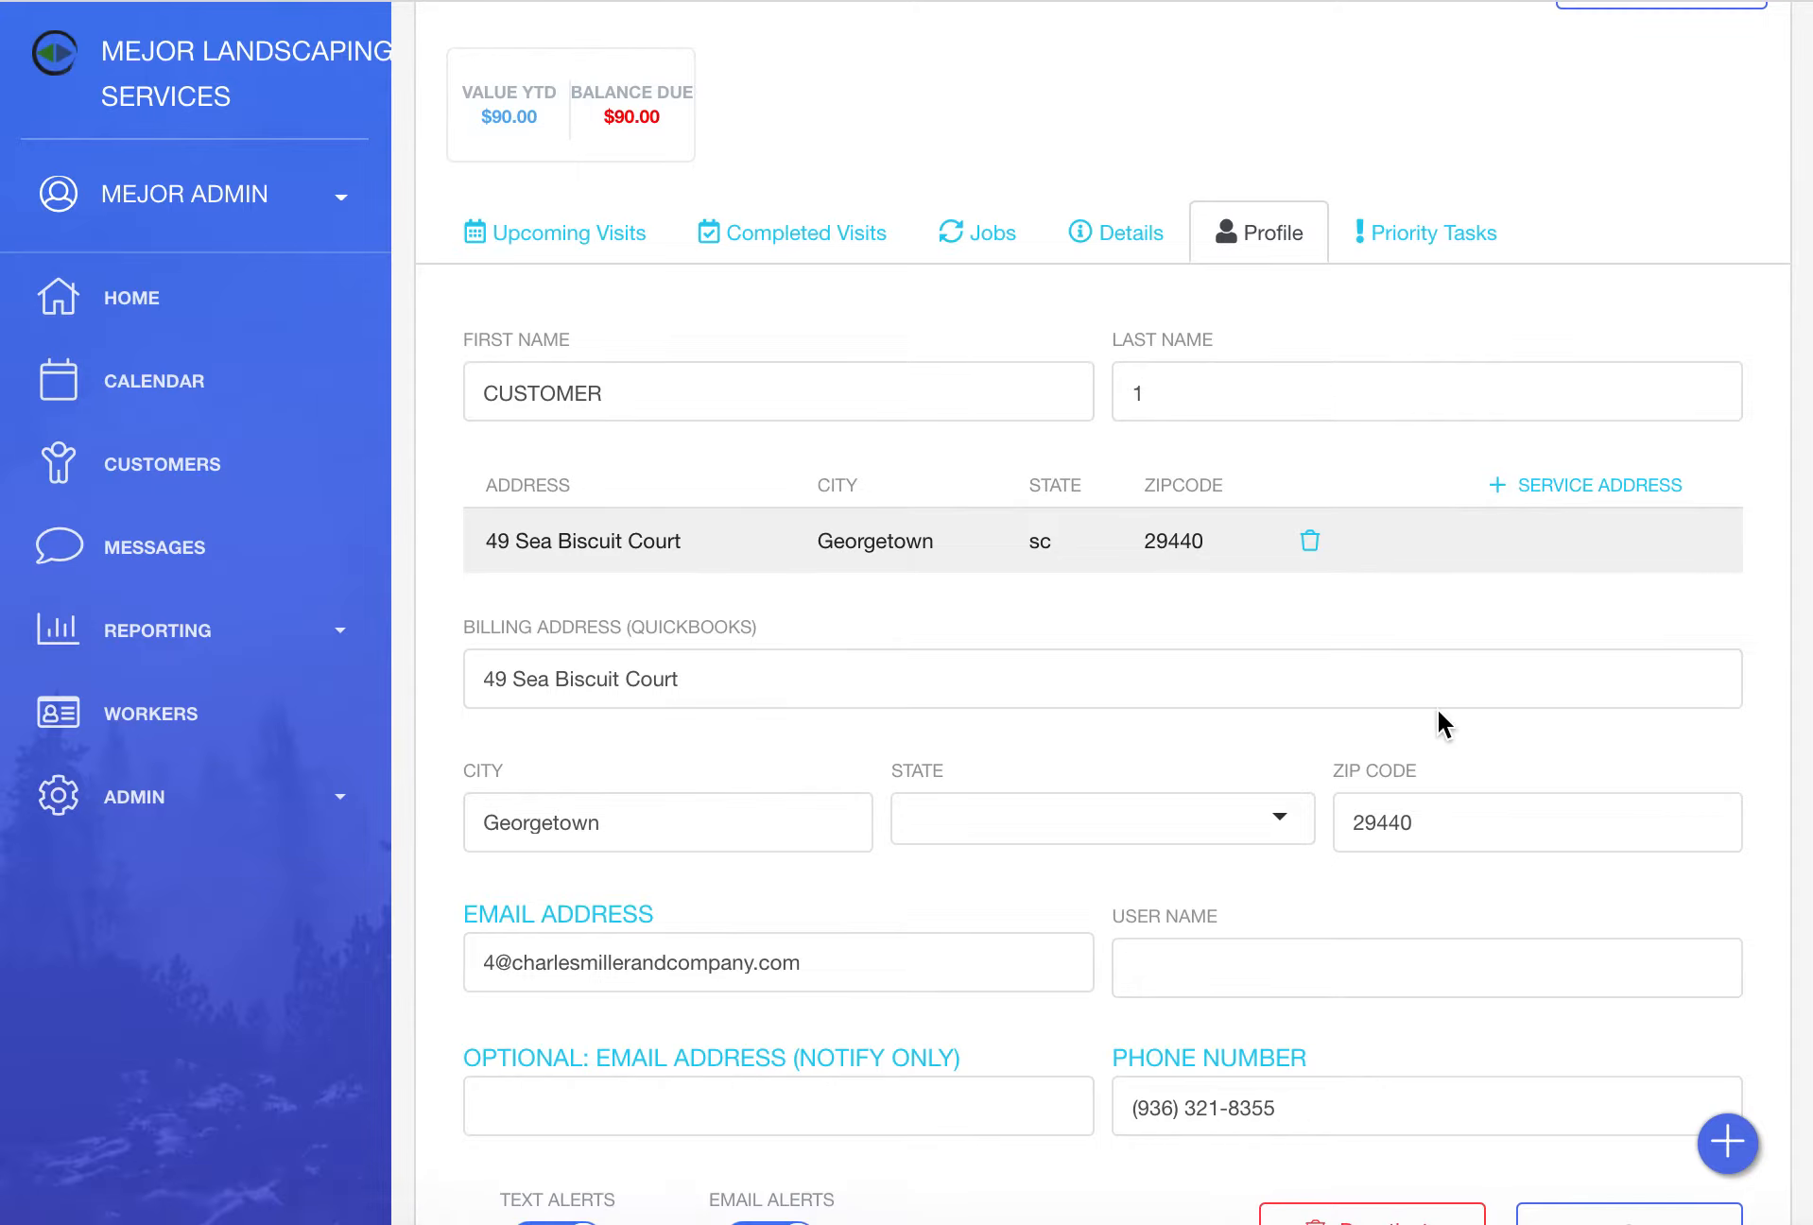
{"action": "scroll", "coordinate": [1441, 699], "scroll_direction": "up", "scroll_amount": 2}
{"action": "scroll", "coordinate": [1453, 685], "scroll_direction": "down", "scroll_amount": 5}
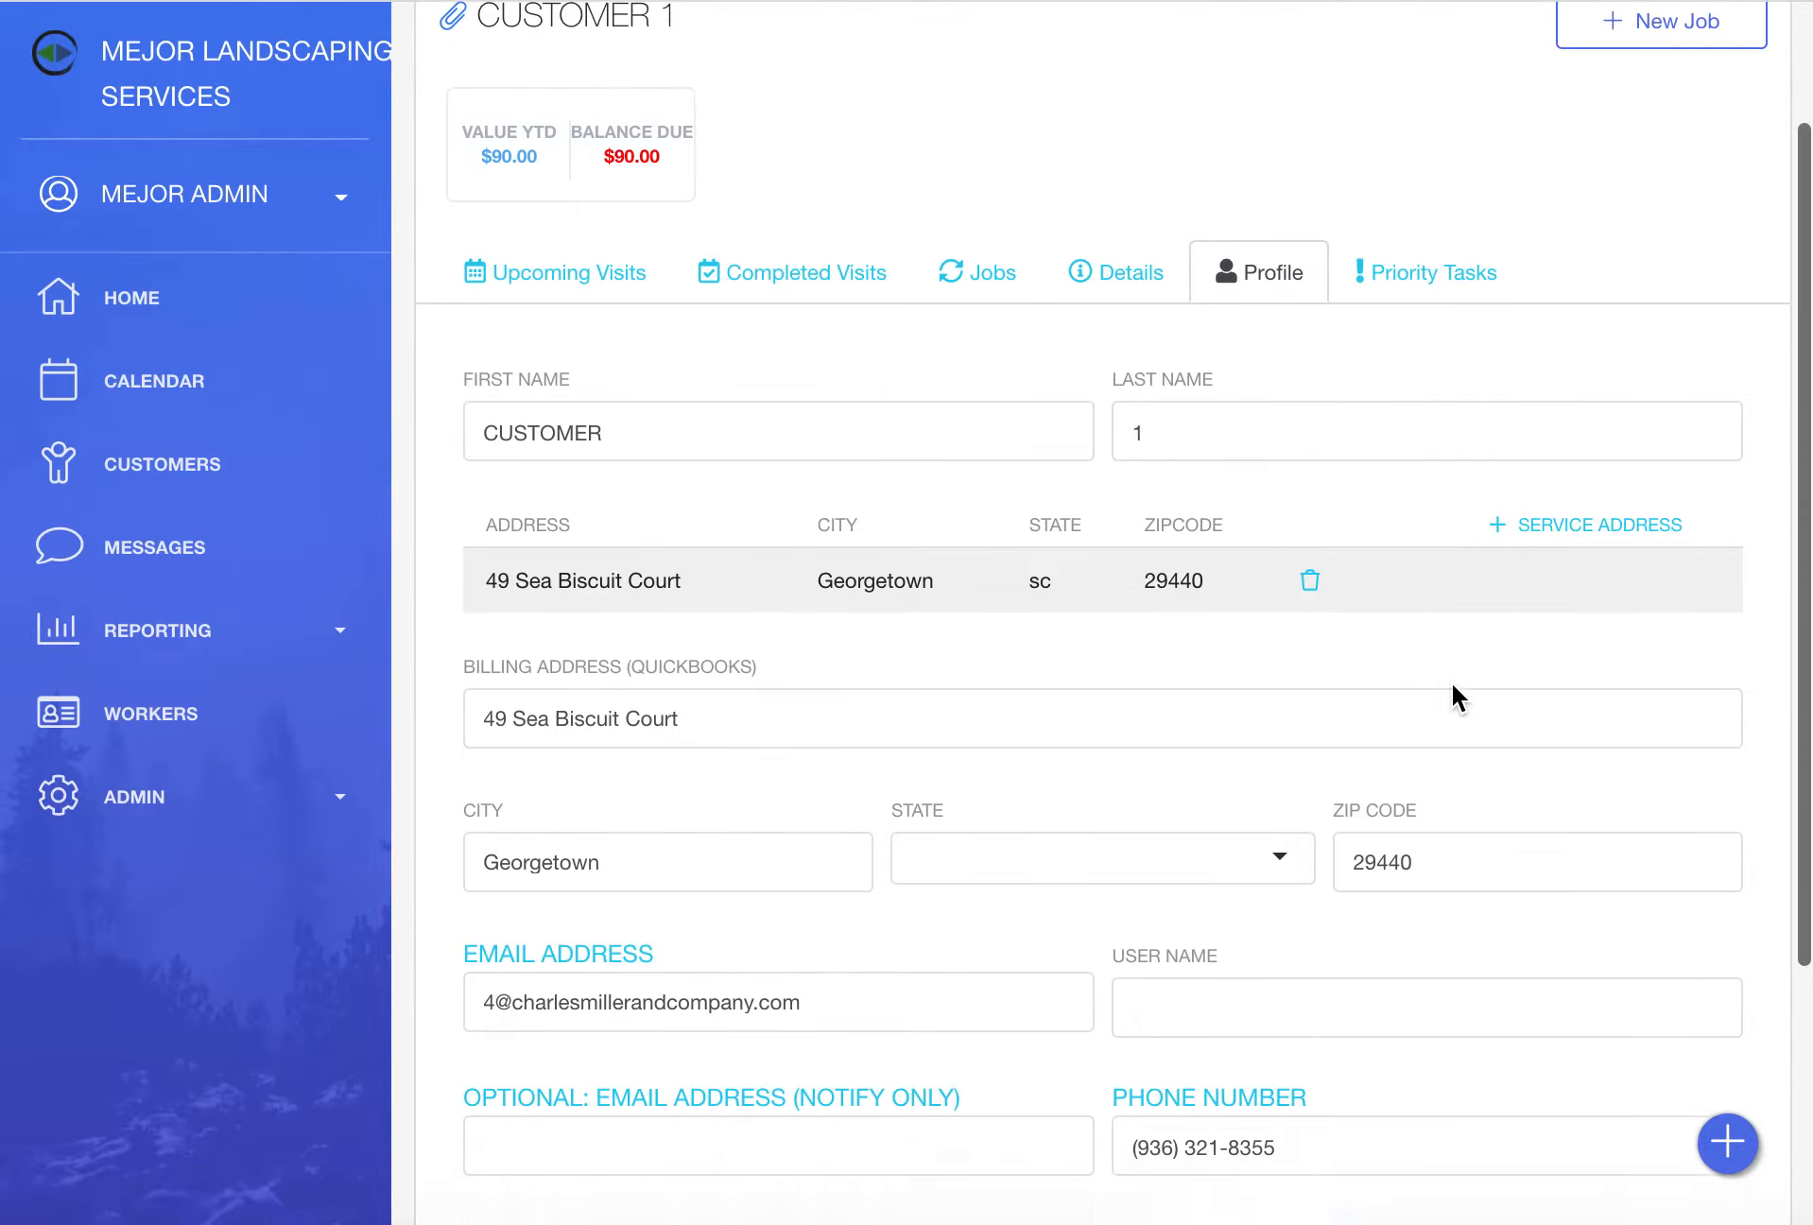
{"action": "scroll", "coordinate": [1450, 682], "scroll_direction": "up", "scroll_amount": 5}
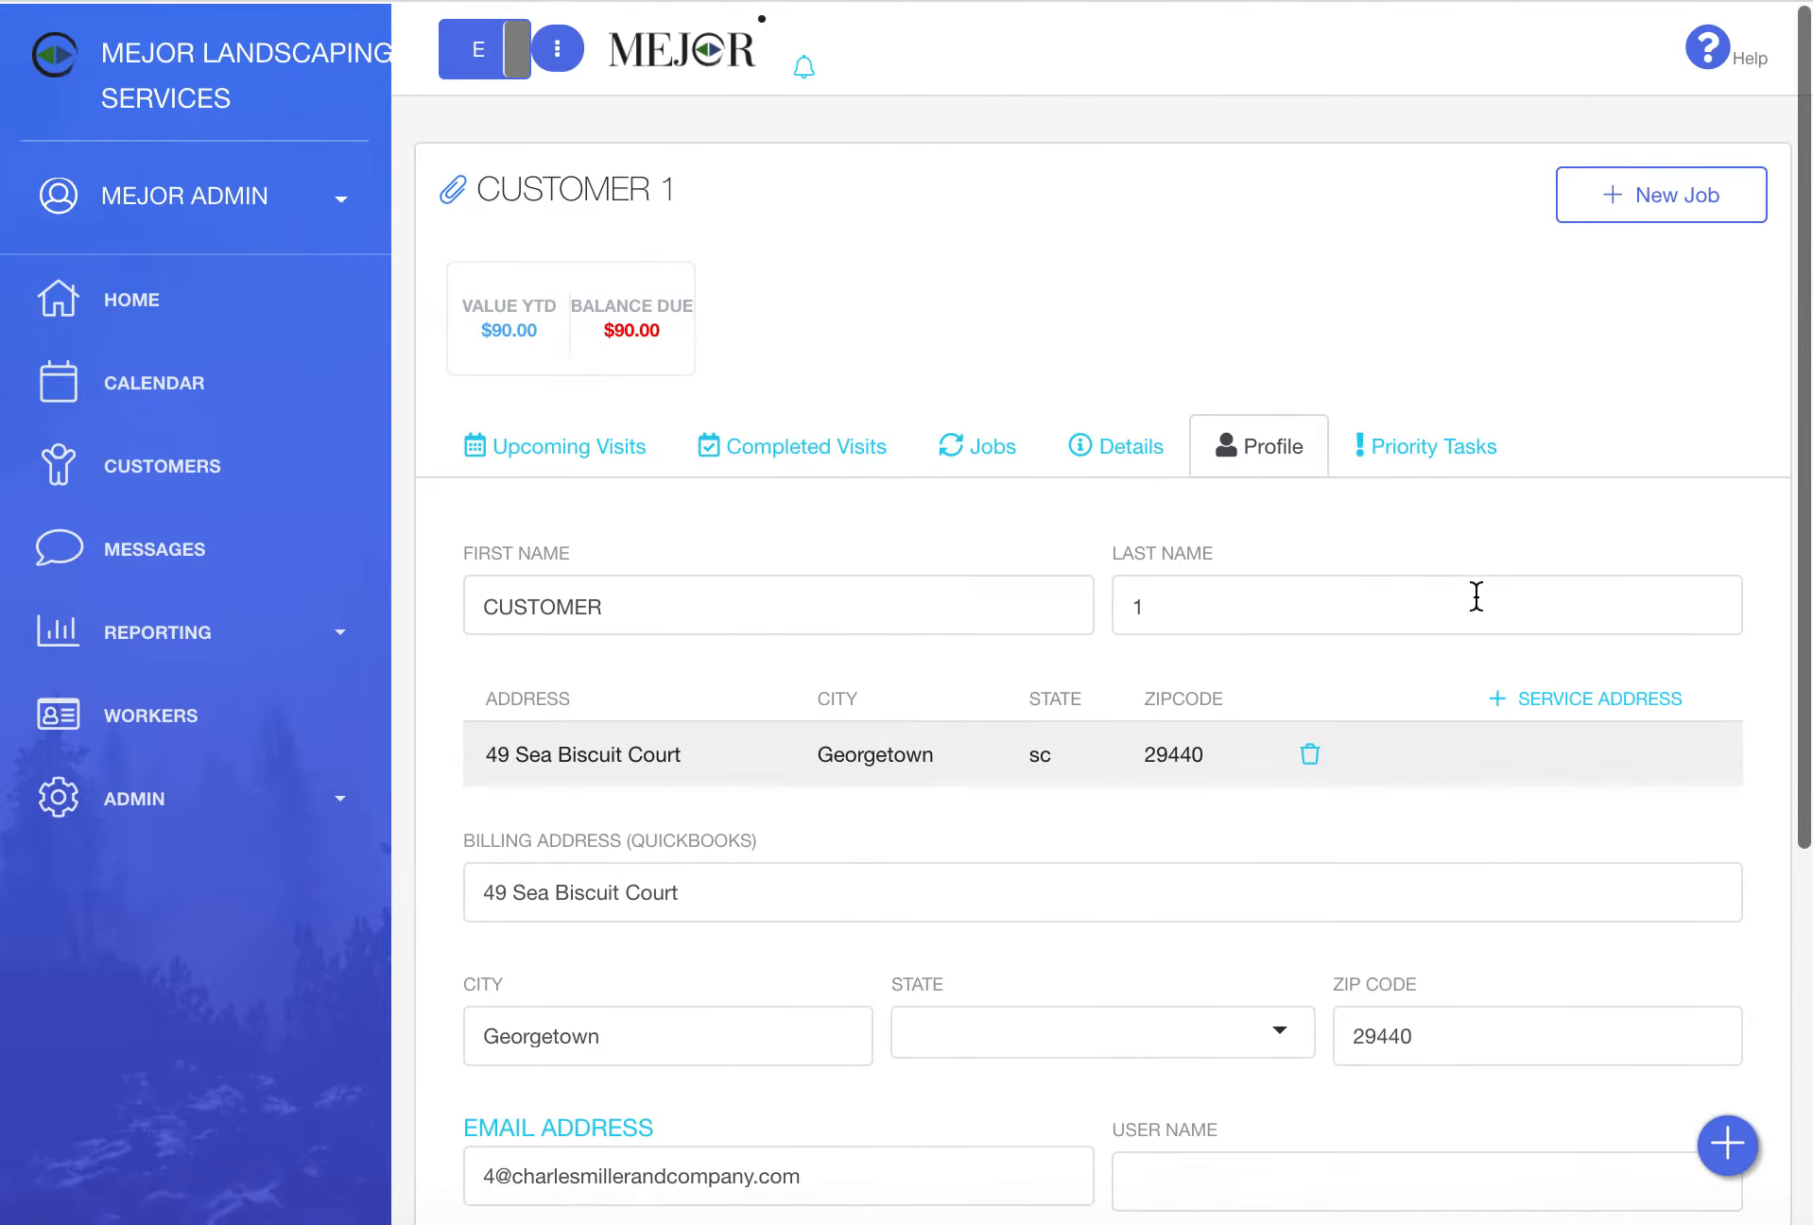
- Start a new priority task for CUSTOMER 1 with the customer's Georgetown property and the MEJOR POOL MAINTENANCE service category
{"action": "left_click", "coordinate": [1425, 446]}
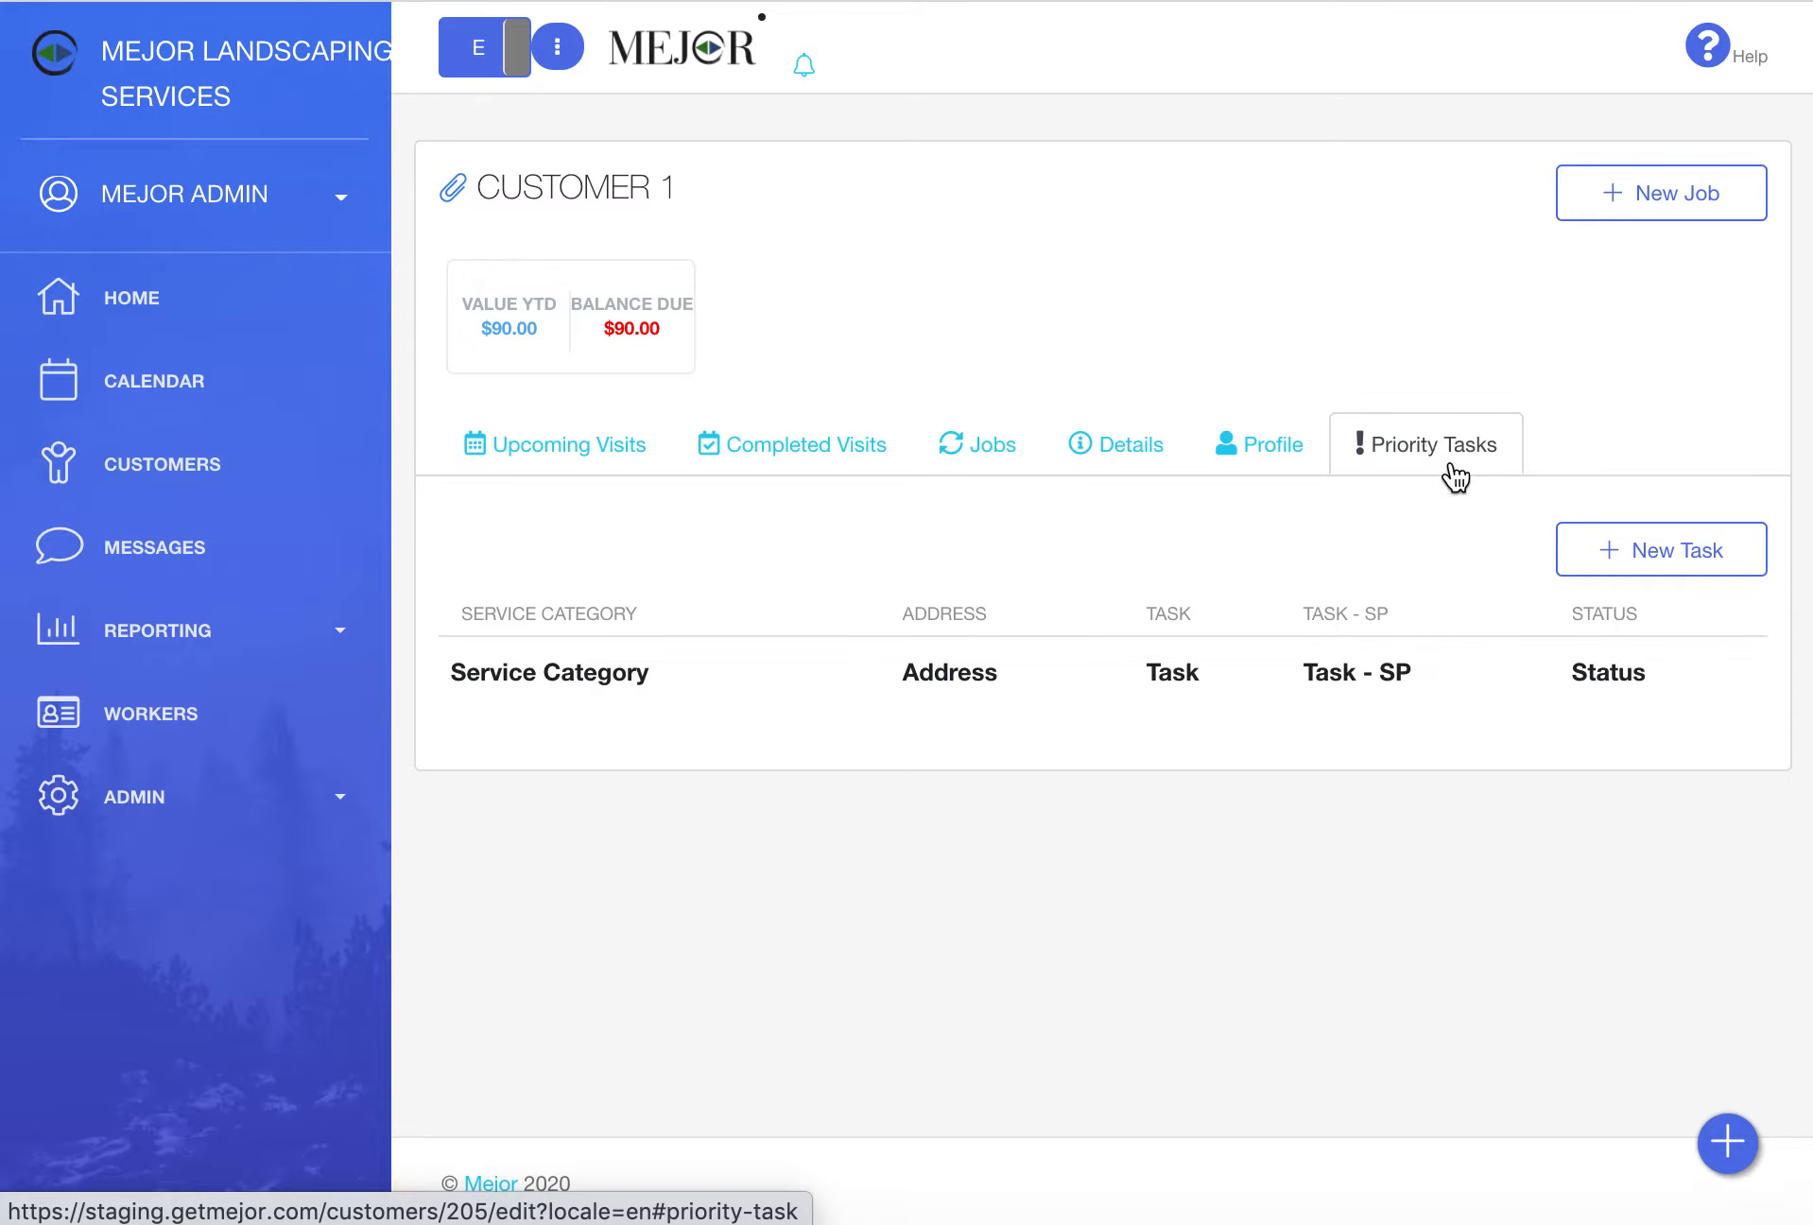
{"action": "left_click", "coordinate": [1613, 558]}
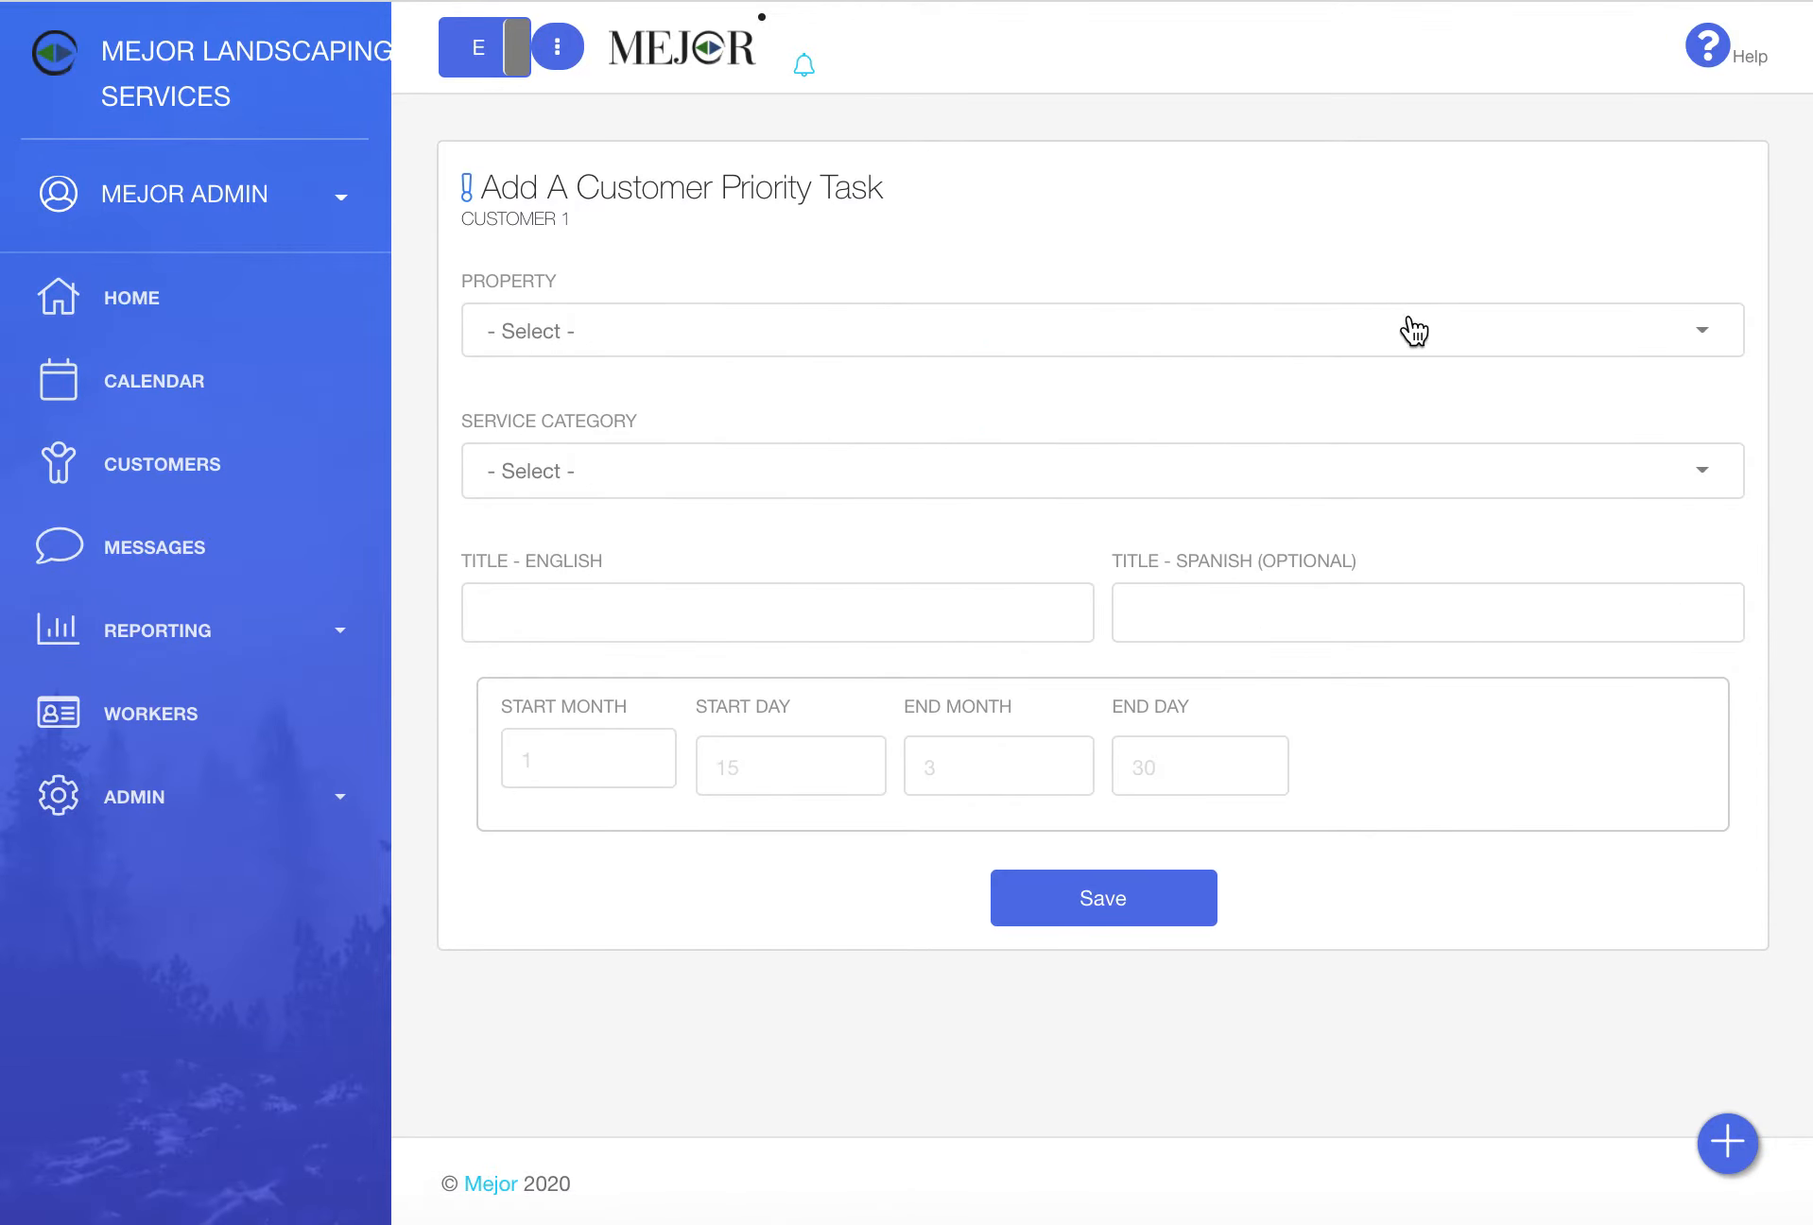
{"action": "left_click", "coordinate": [1414, 332]}
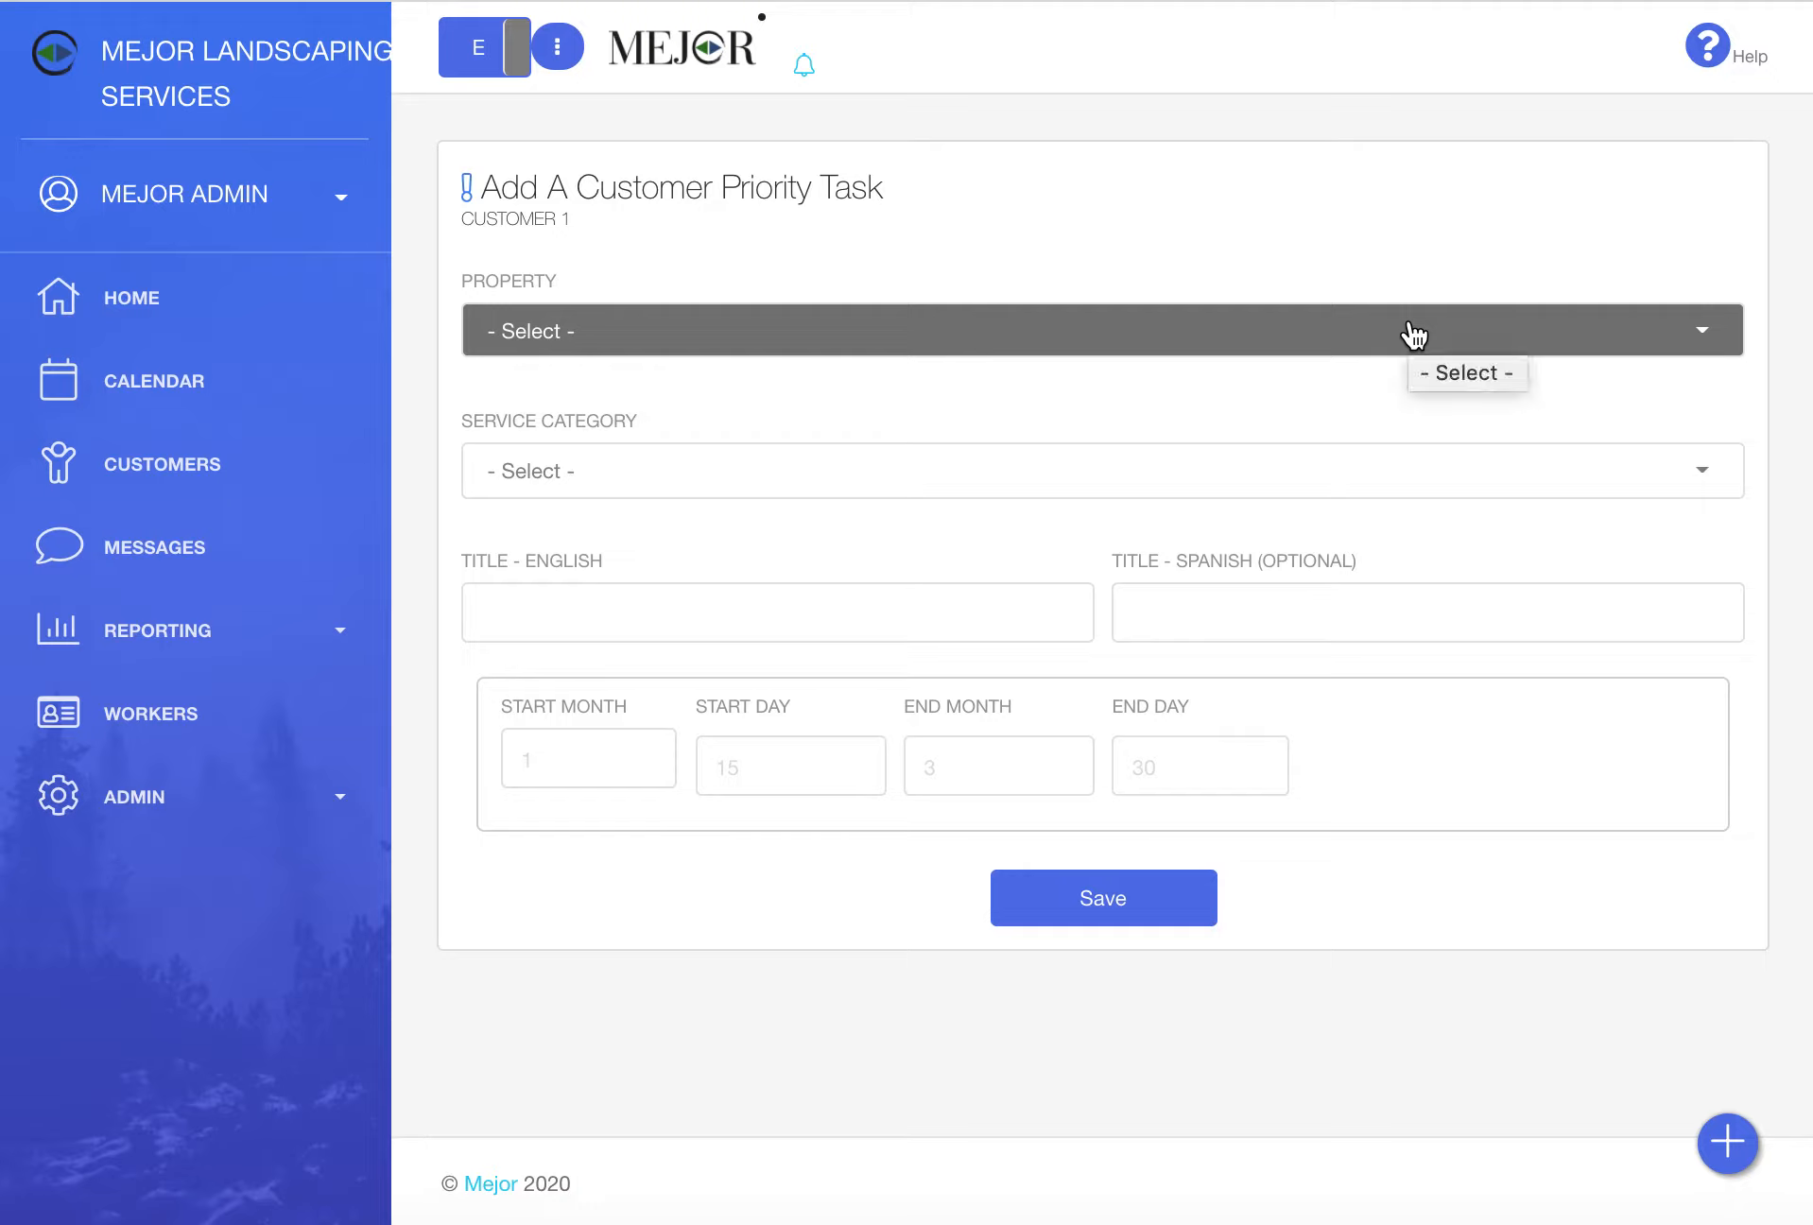
{"action": "left_click", "coordinate": [1410, 333]}
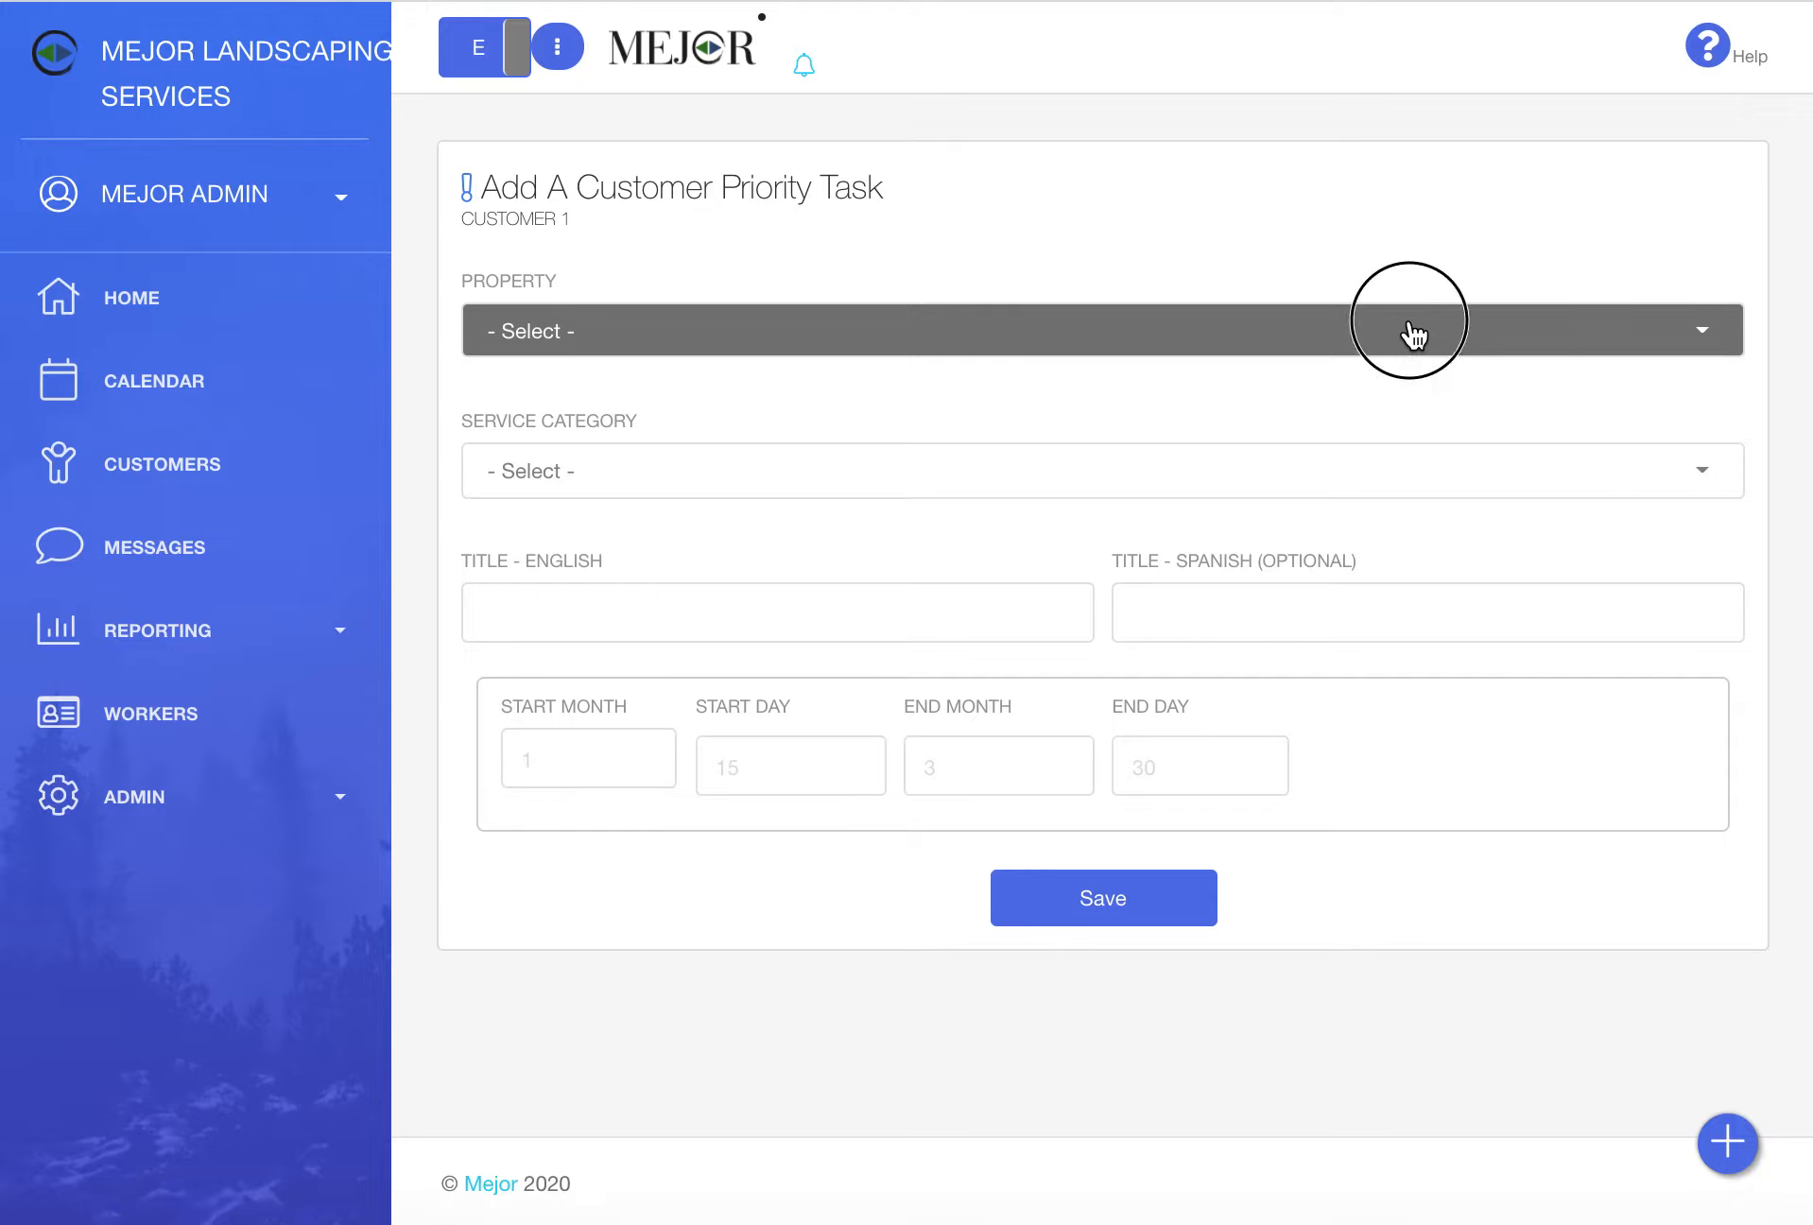
{"action": "left_click", "coordinate": [1351, 450]}
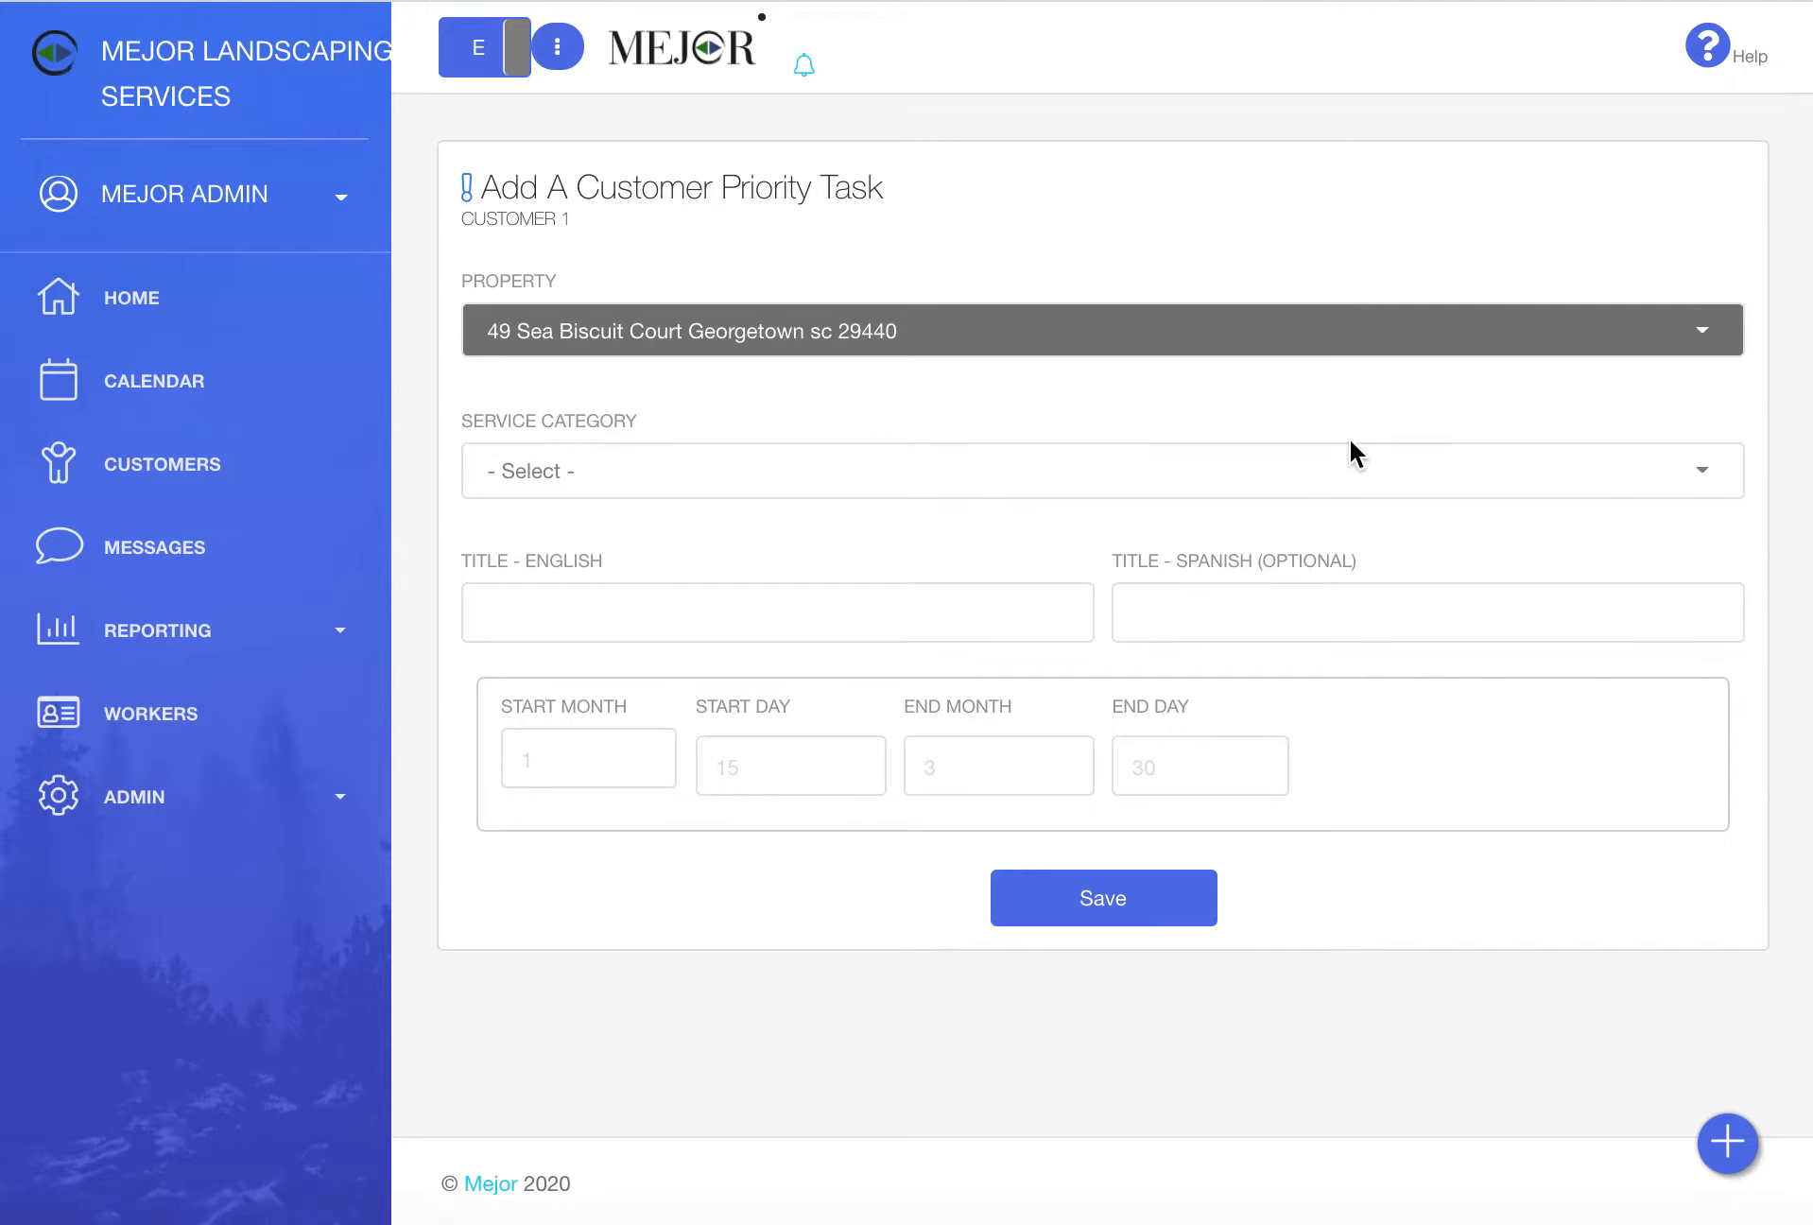
{"action": "left_click", "coordinate": [1338, 470]}
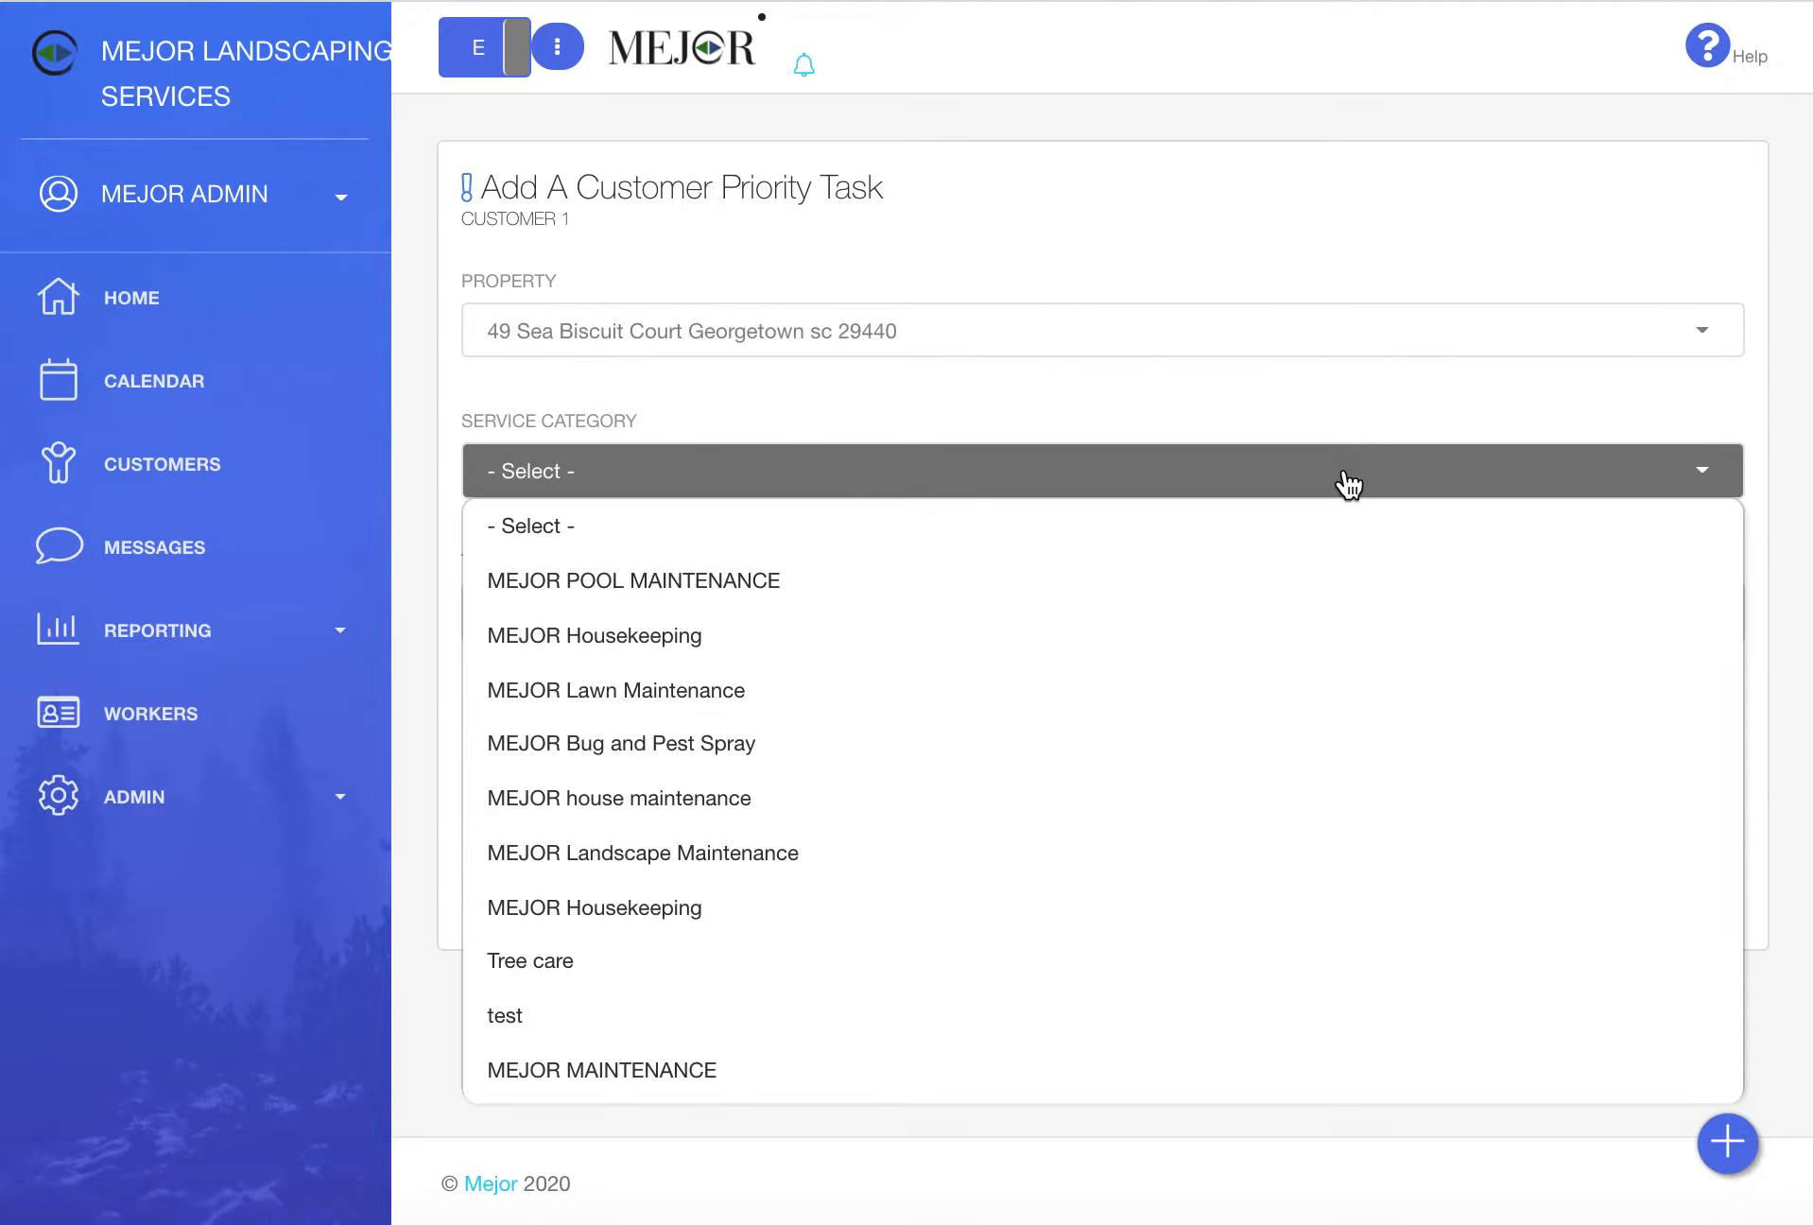
{"action": "left_click", "coordinate": [1301, 578]}
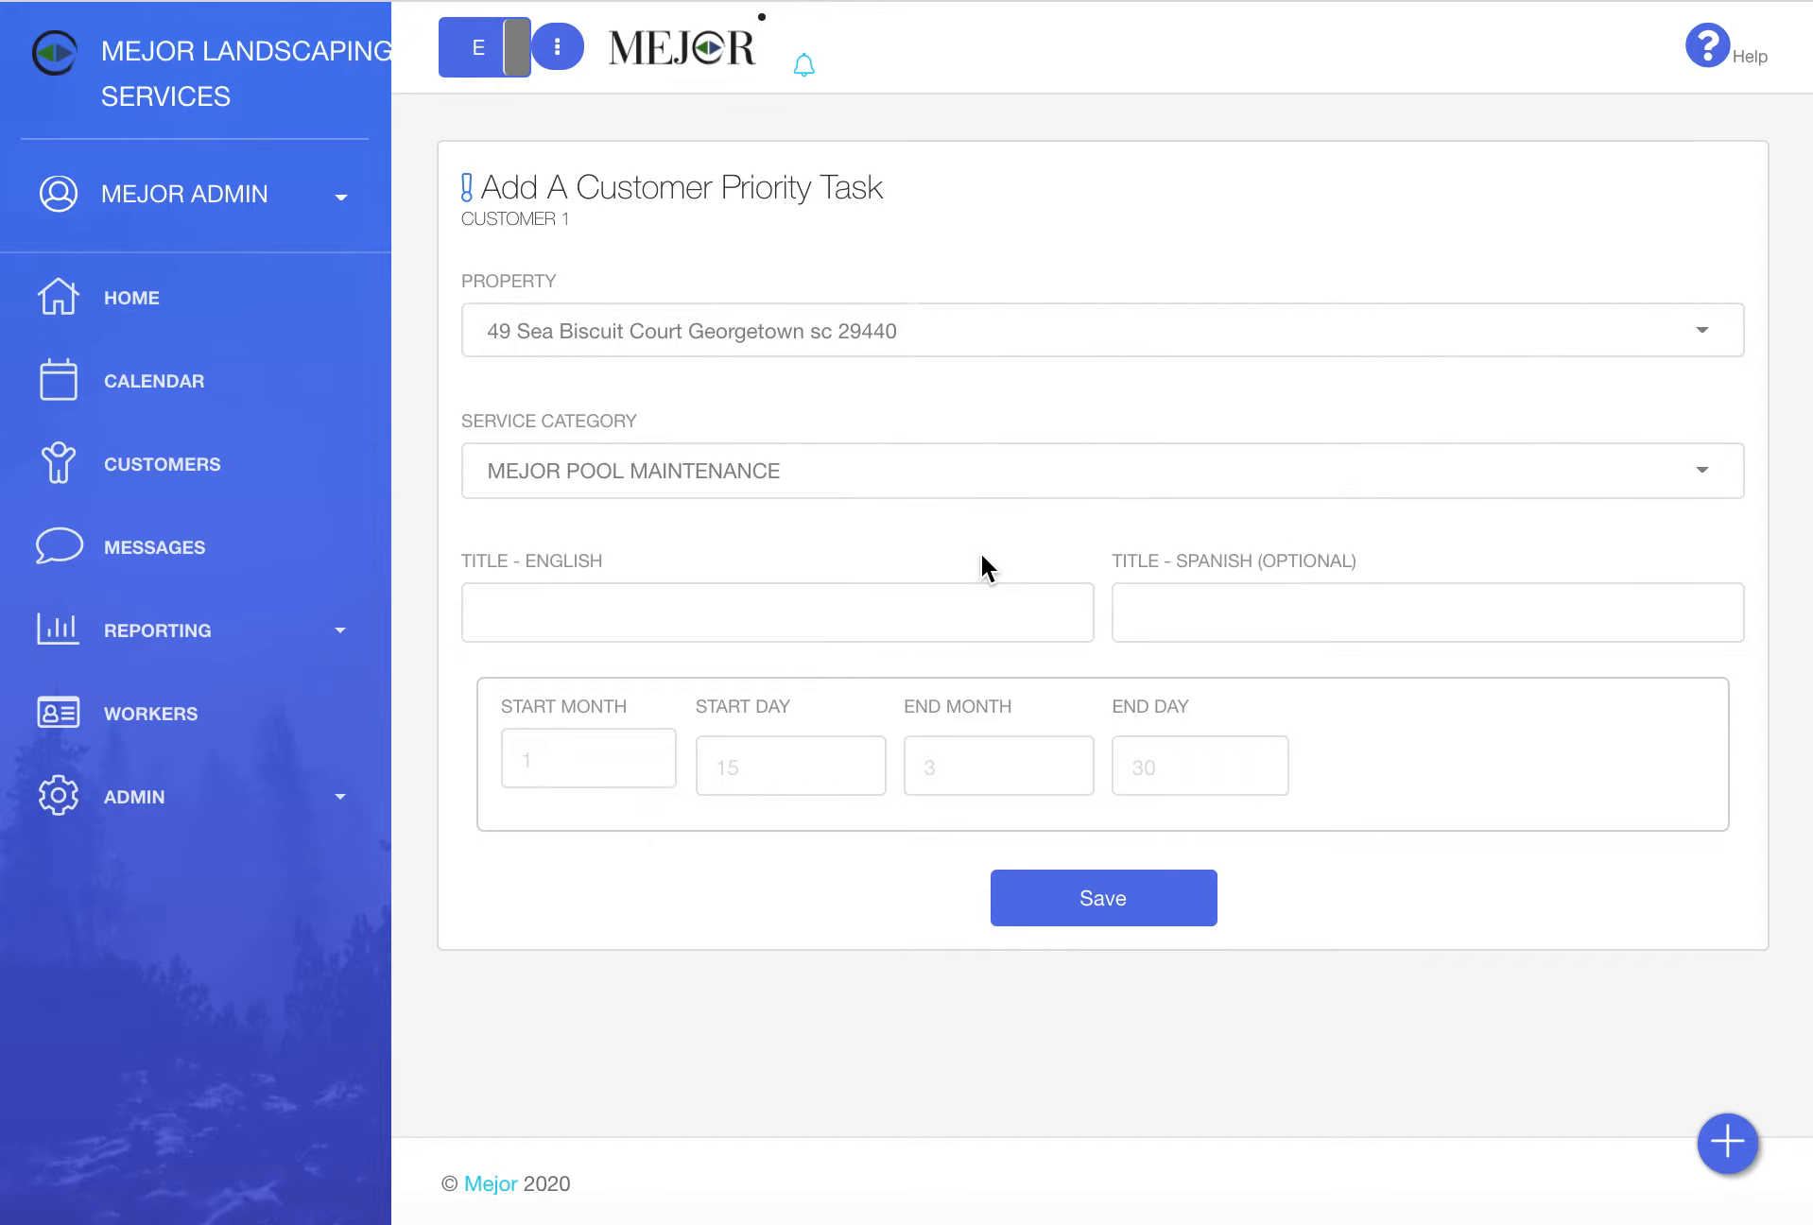
- Give the priority task the English title "blow off back porch", look at the Spanish title and date fields, and leave without saving
{"action": "left_click", "coordinate": [978, 619]}
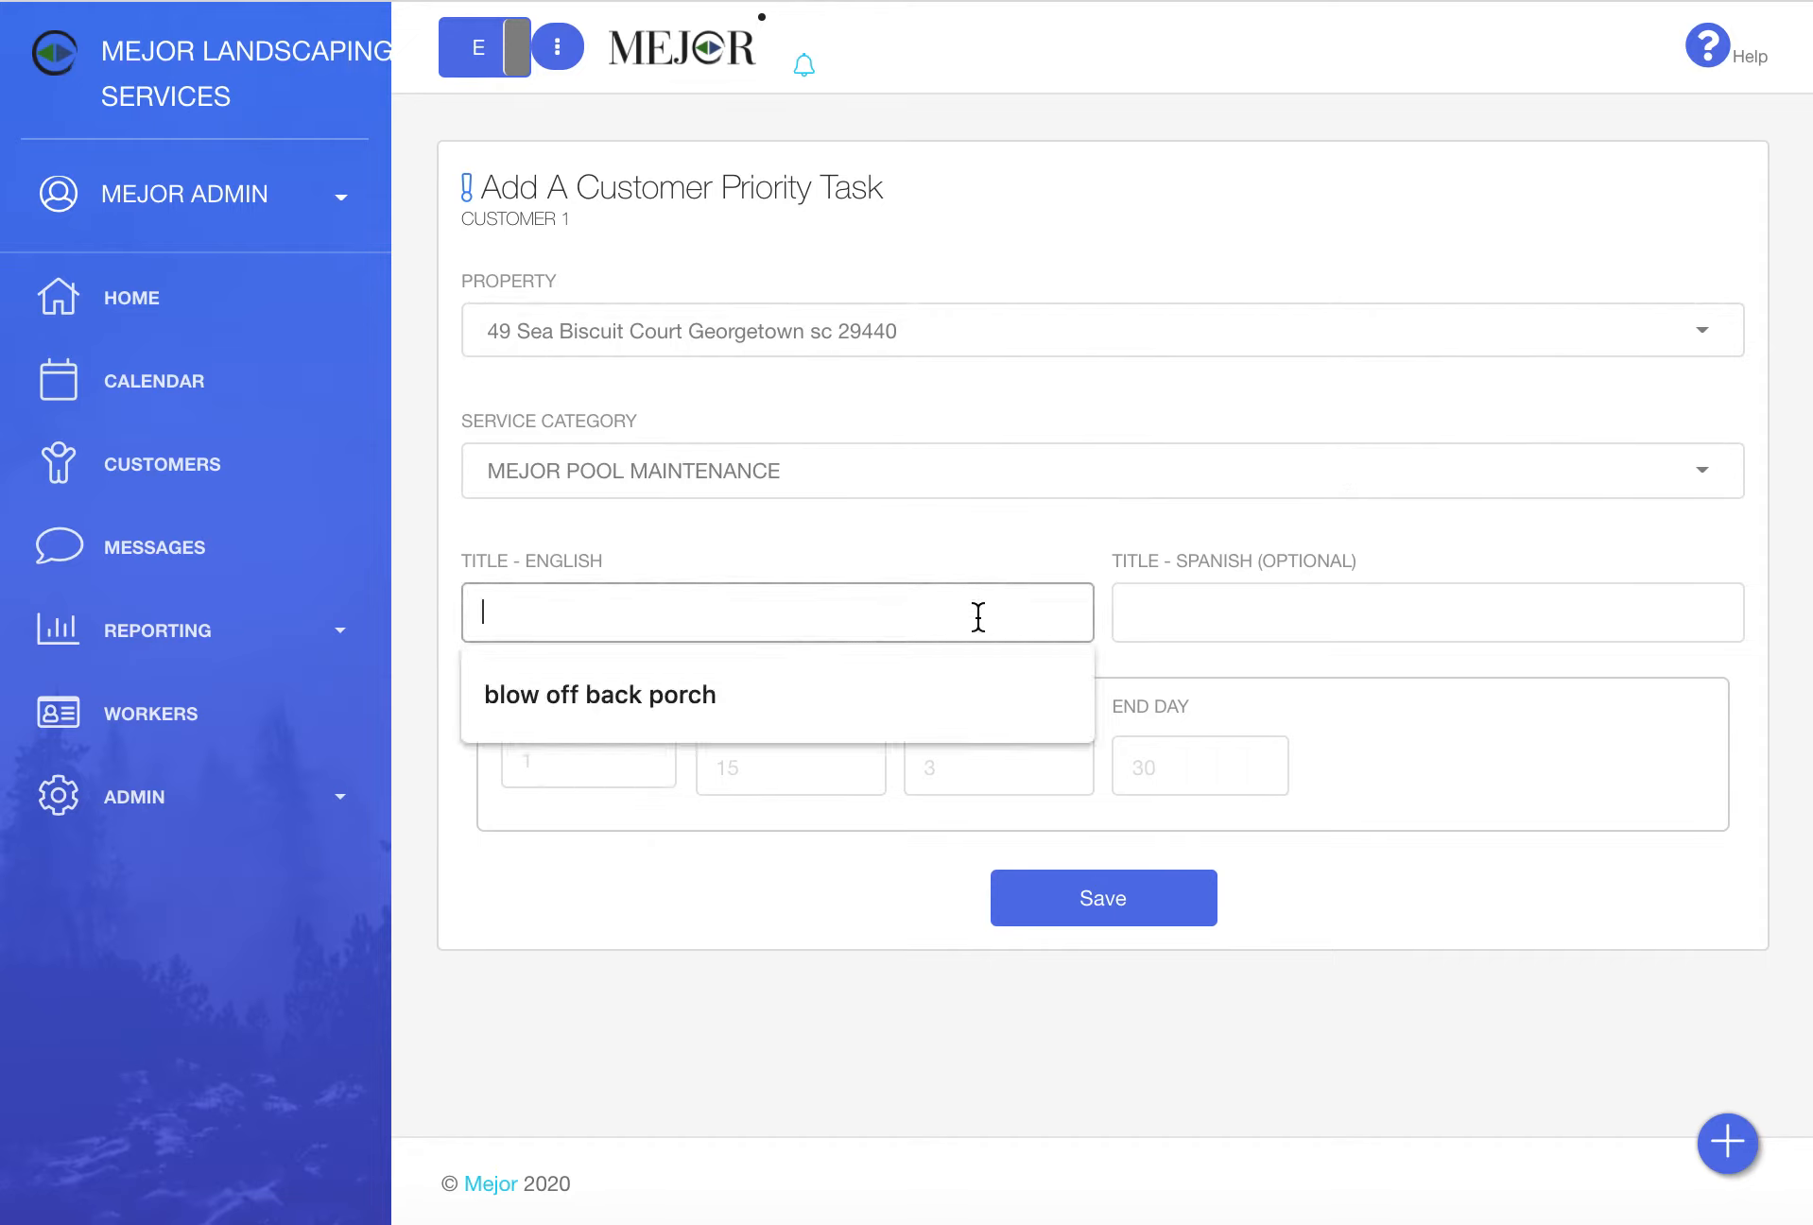
{"action": "left_click", "coordinate": [952, 709]}
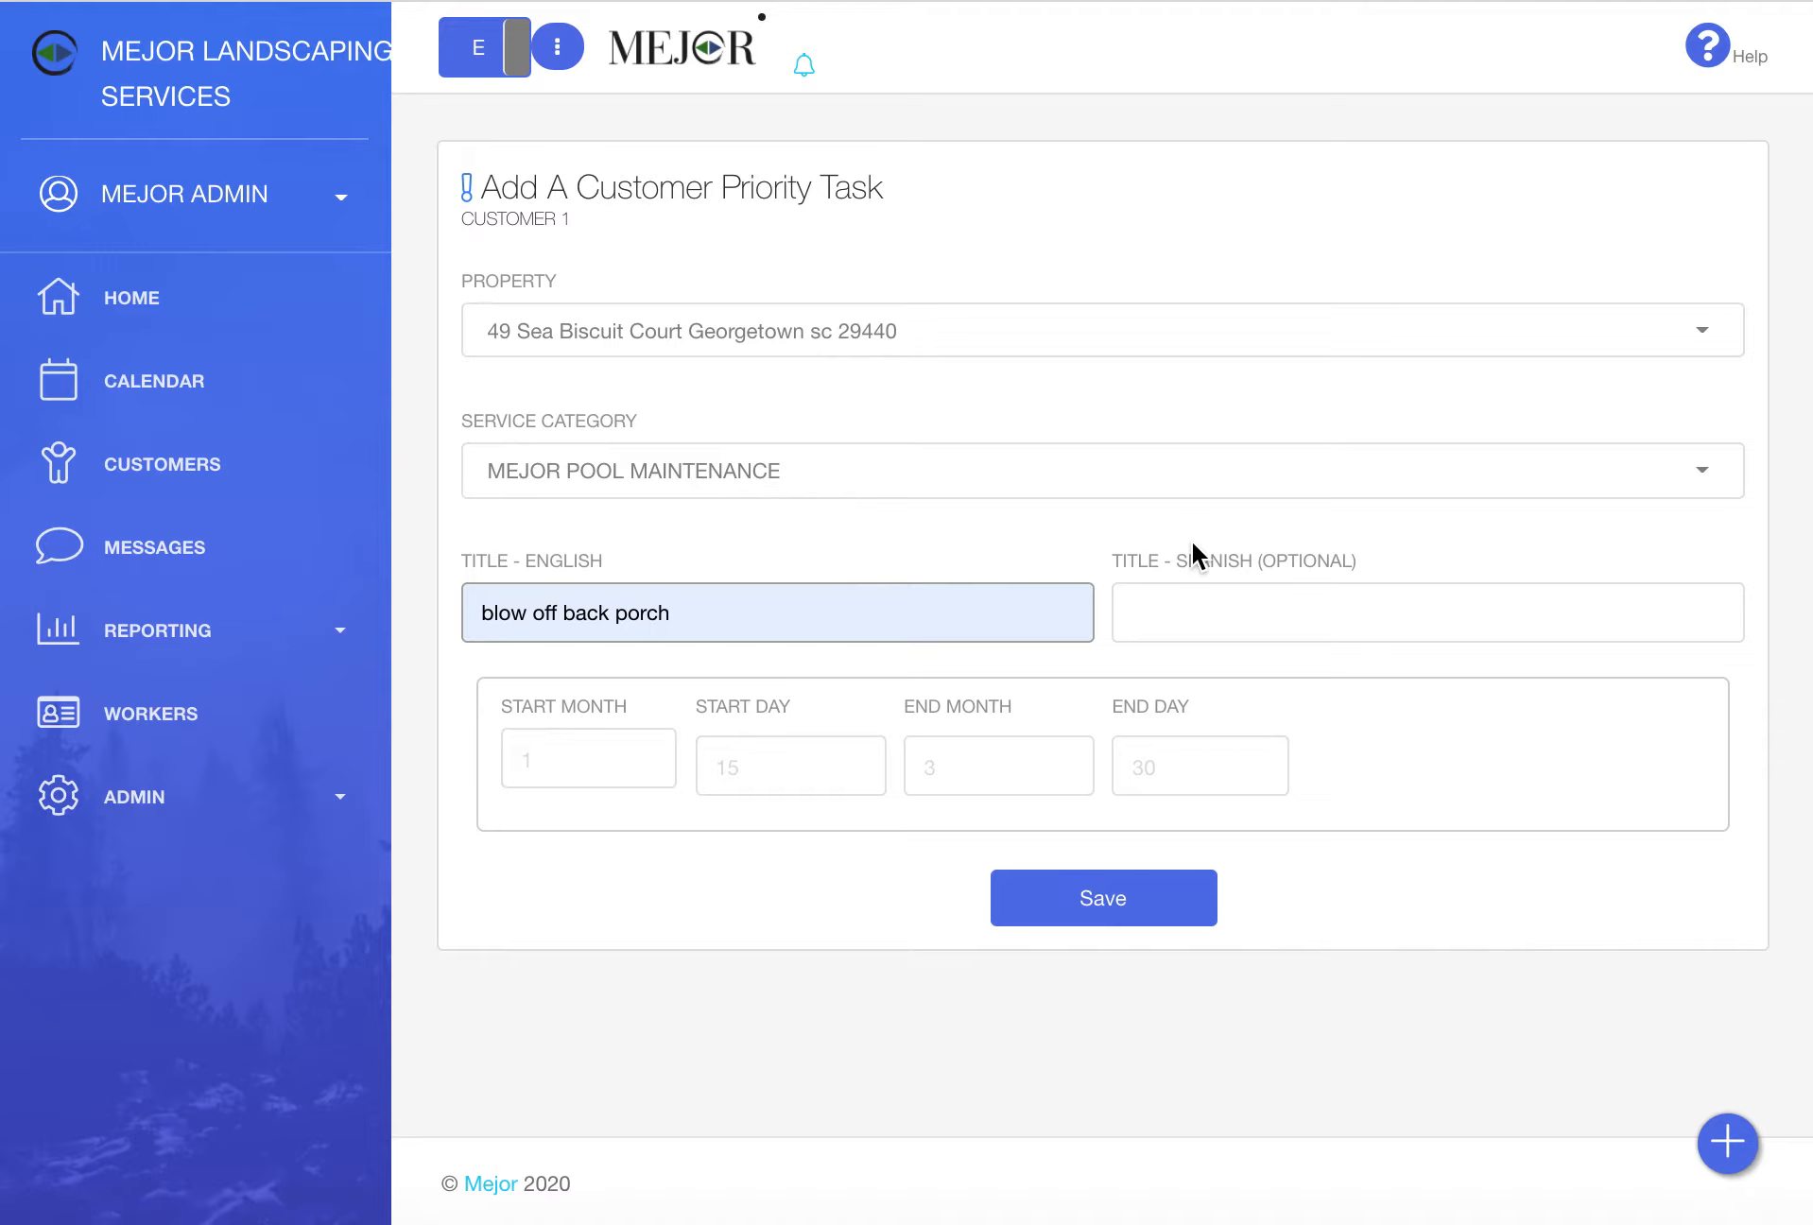
{"action": "left_click", "coordinate": [1196, 587]}
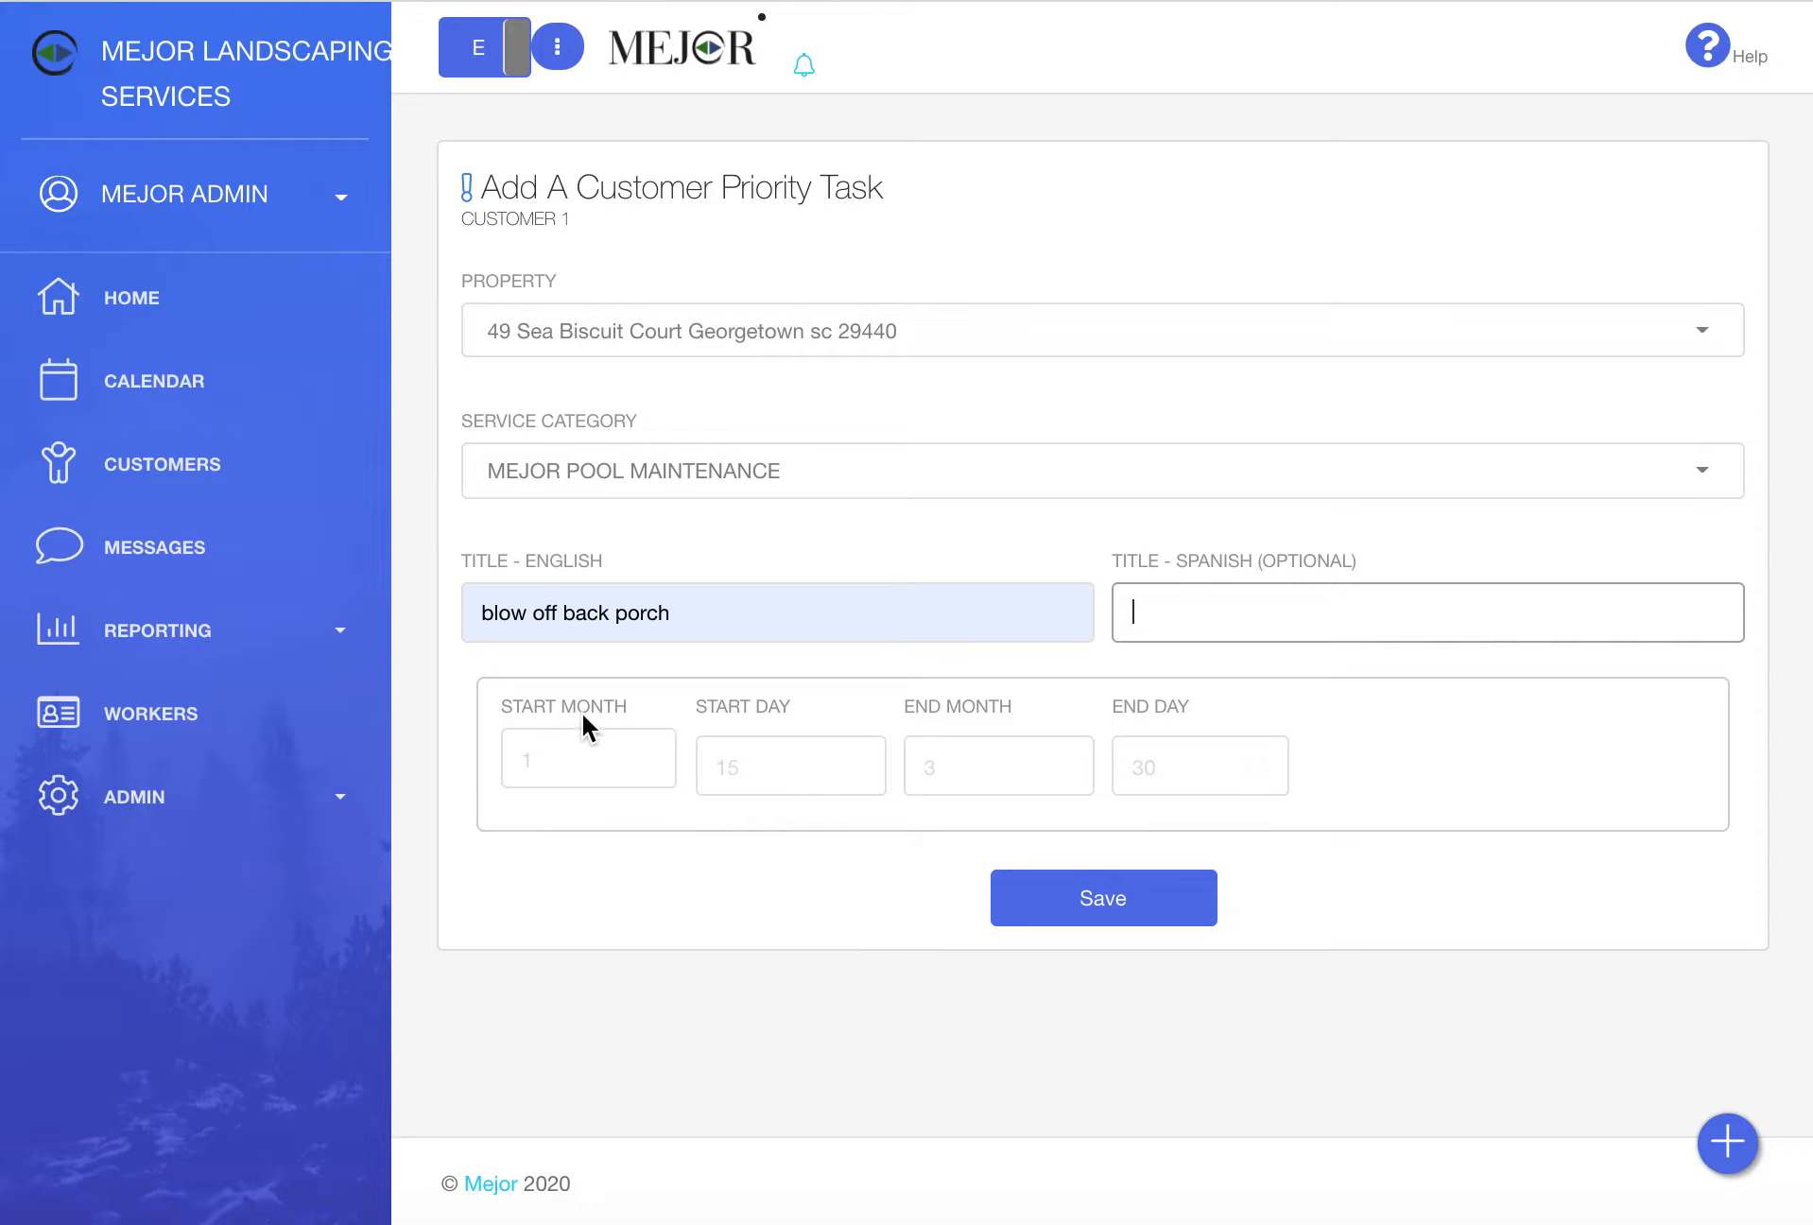
{"action": "left_click", "coordinate": [616, 747]}
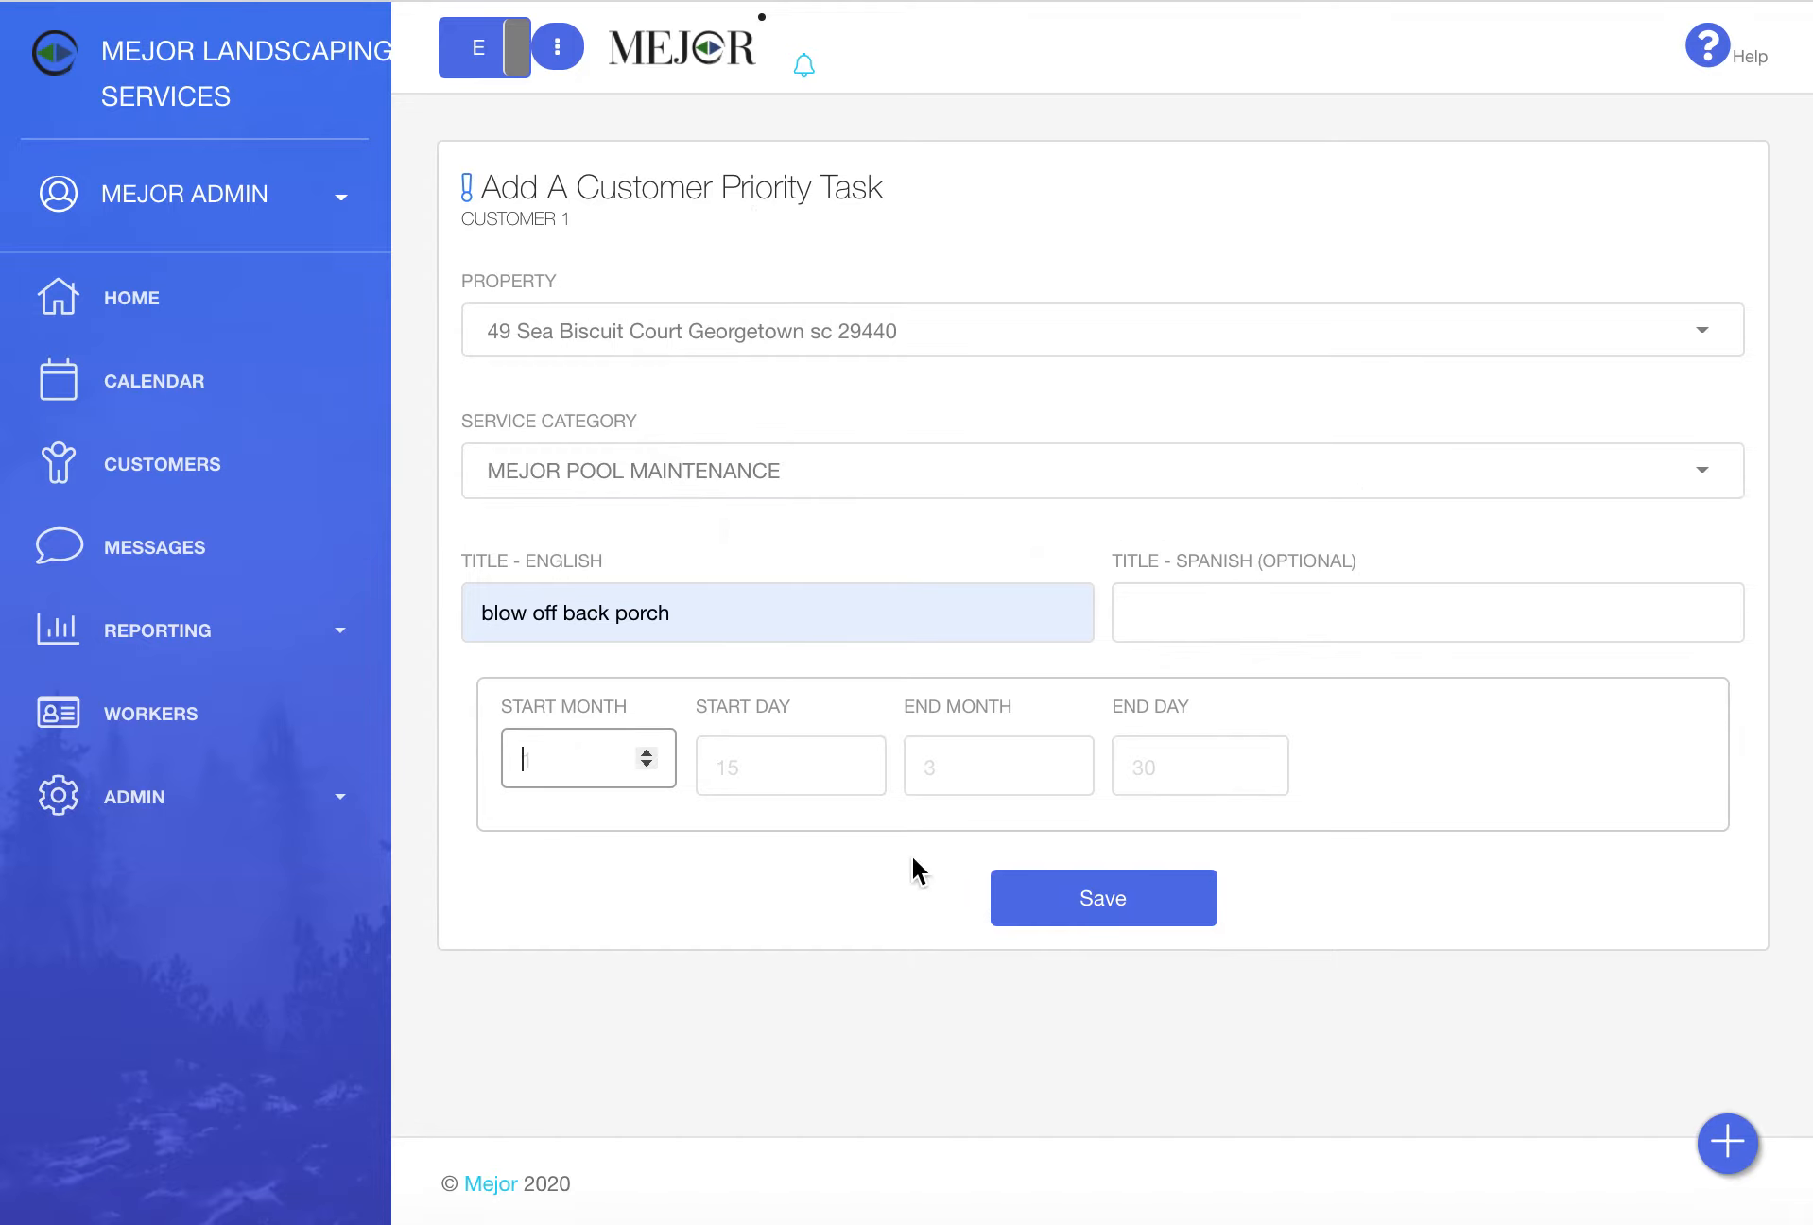
{"action": "left_click", "coordinate": [984, 905]}
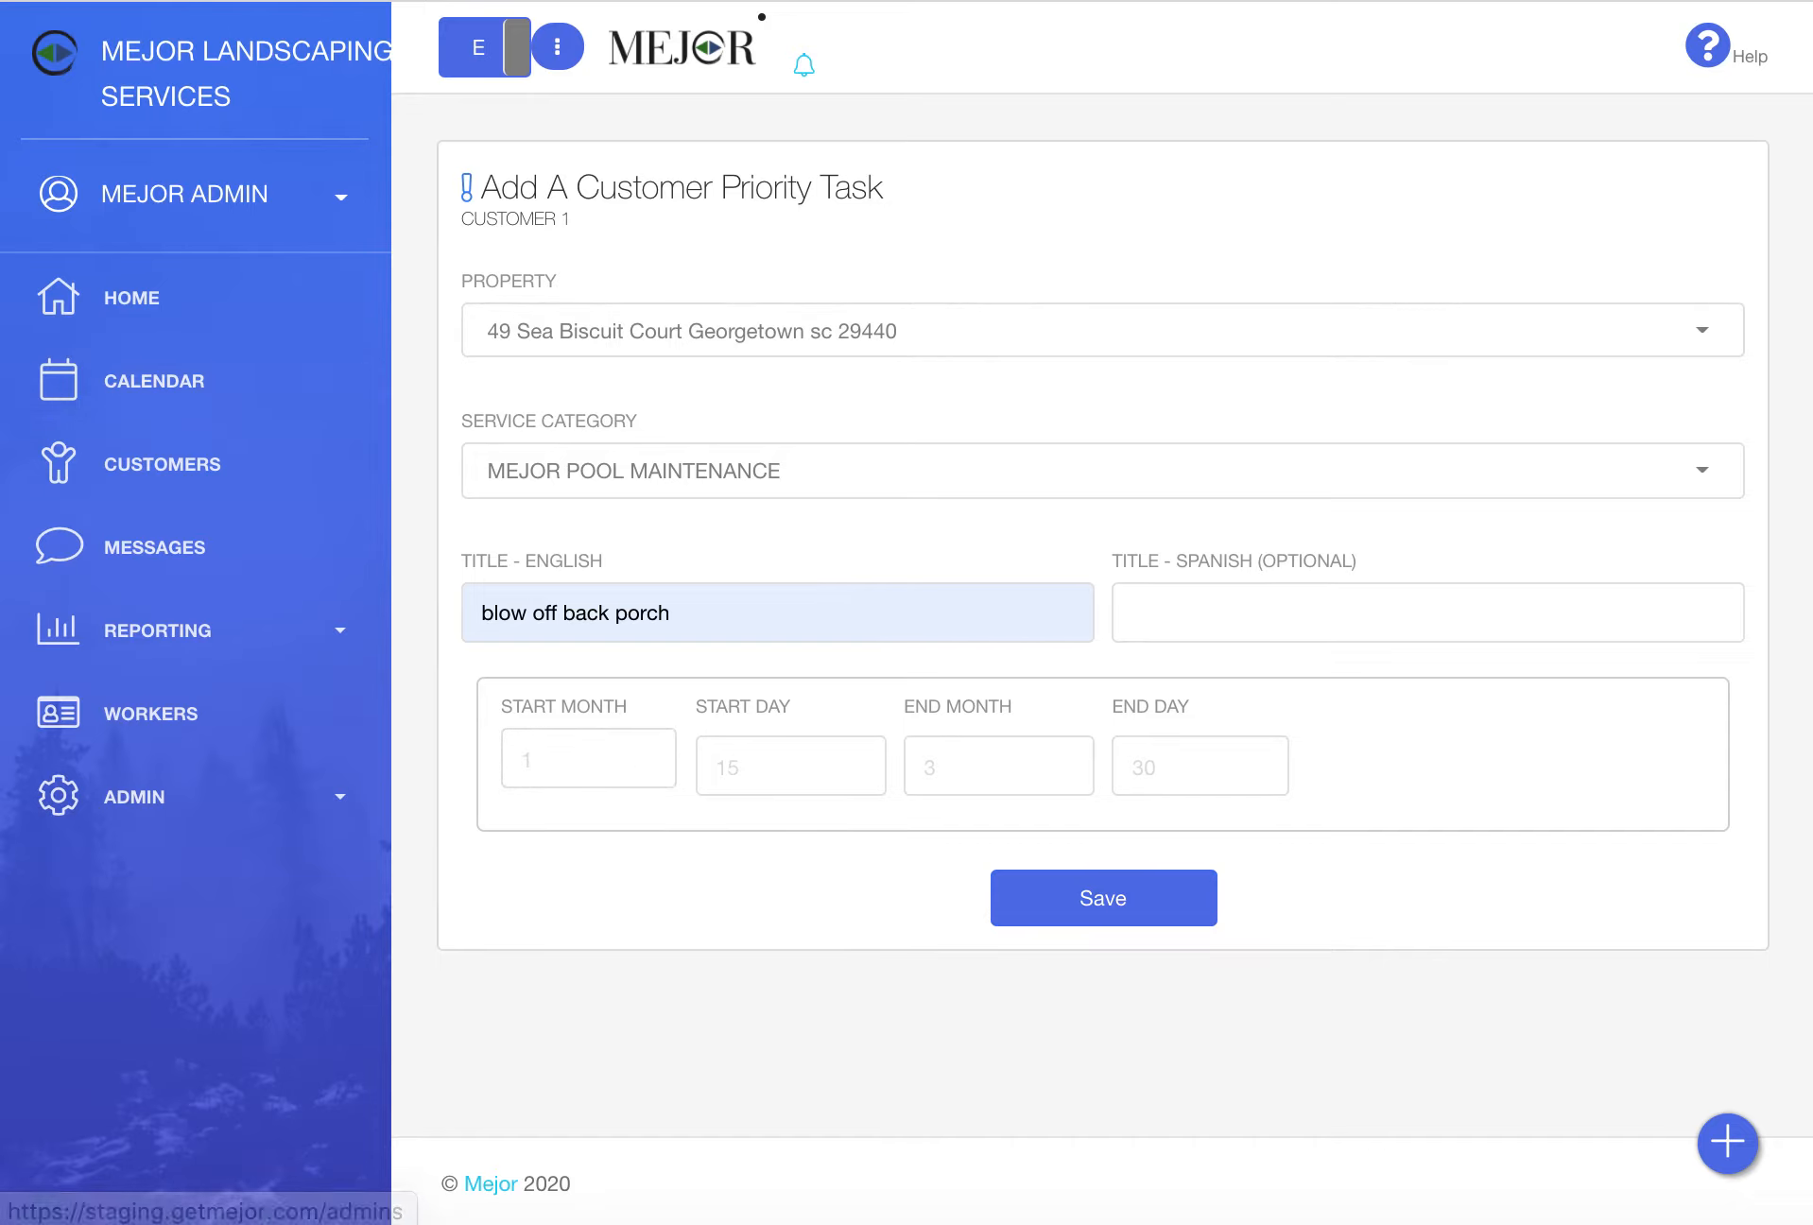
{"action": "left_click", "coordinate": [46, 0]}
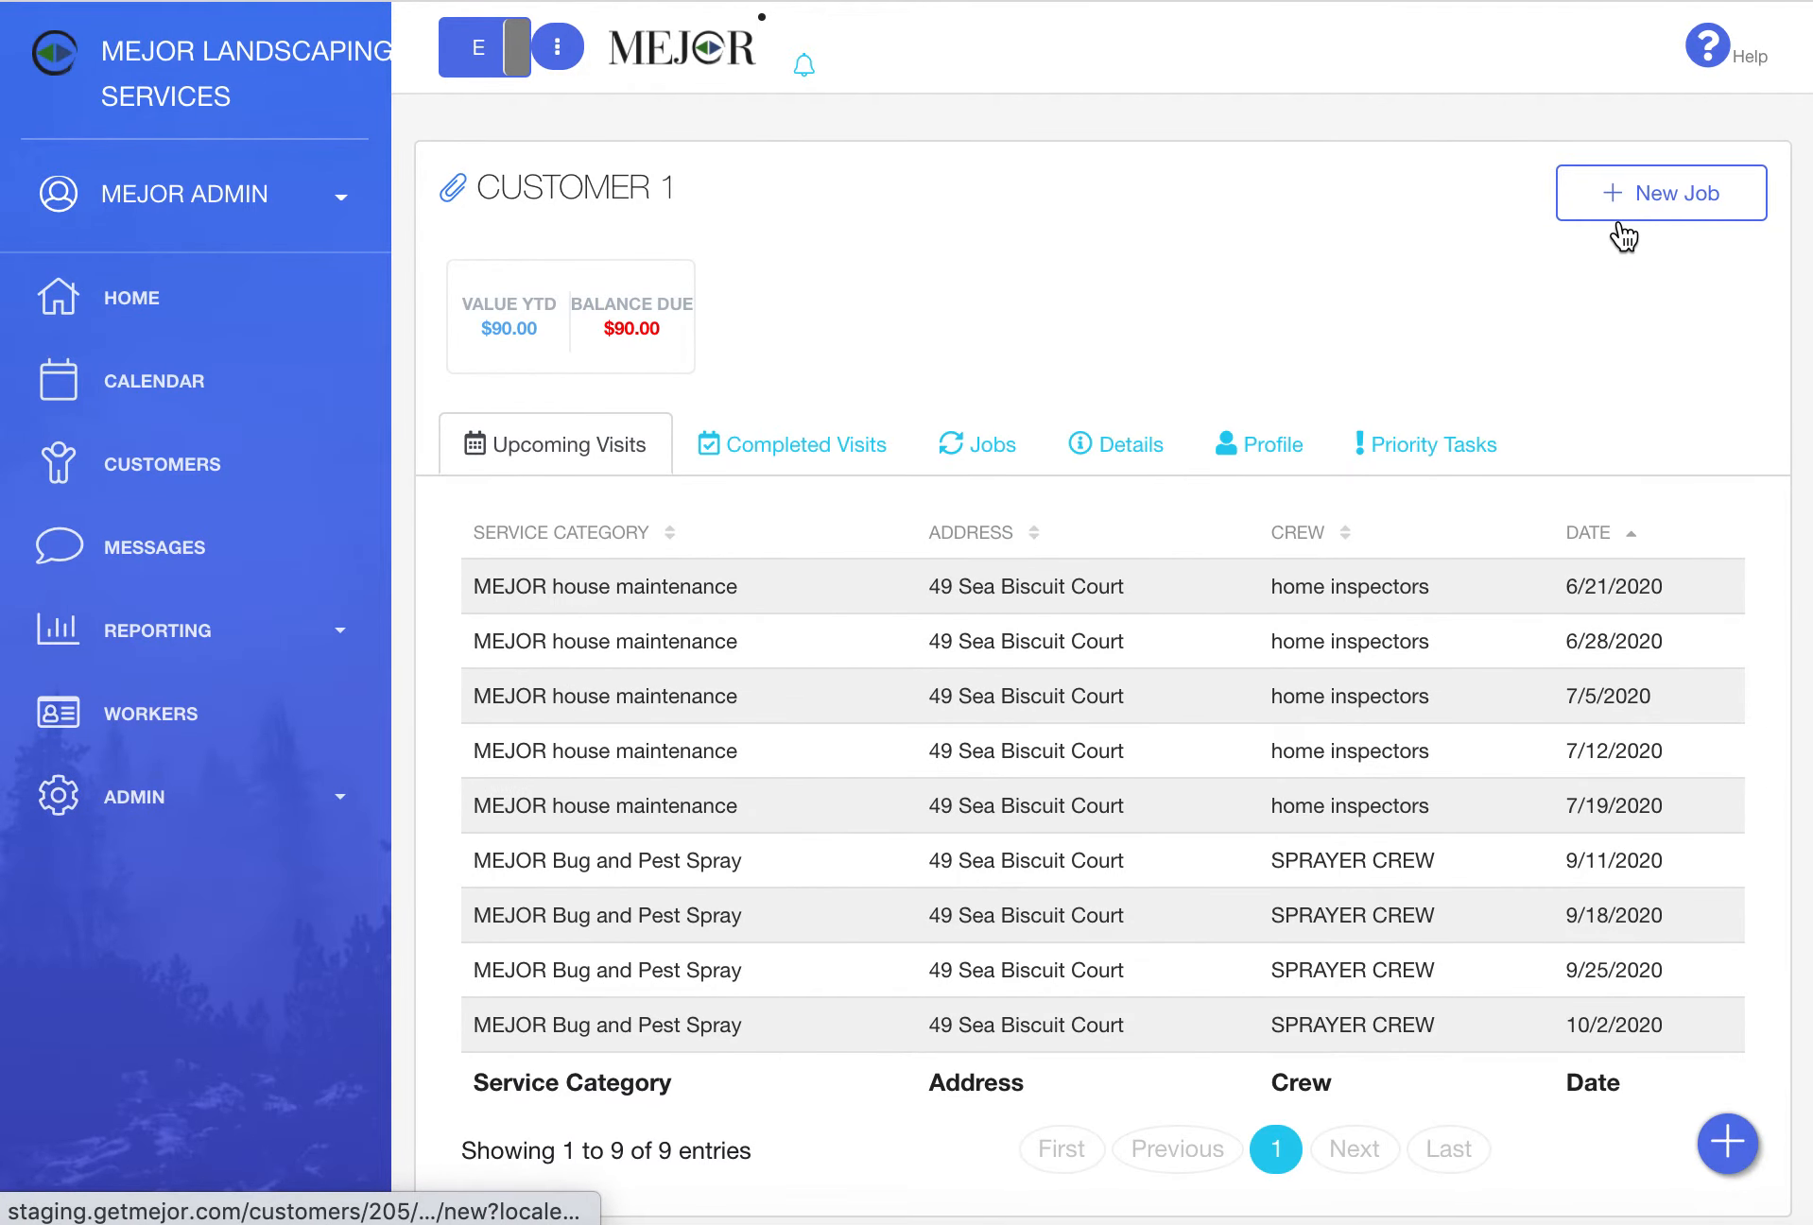
- Start a new job for CUSTOMER 1 with the MEJOR Lawn Maintenance service category and assign the lawn crew
{"action": "left_click", "coordinate": [963, 461]}
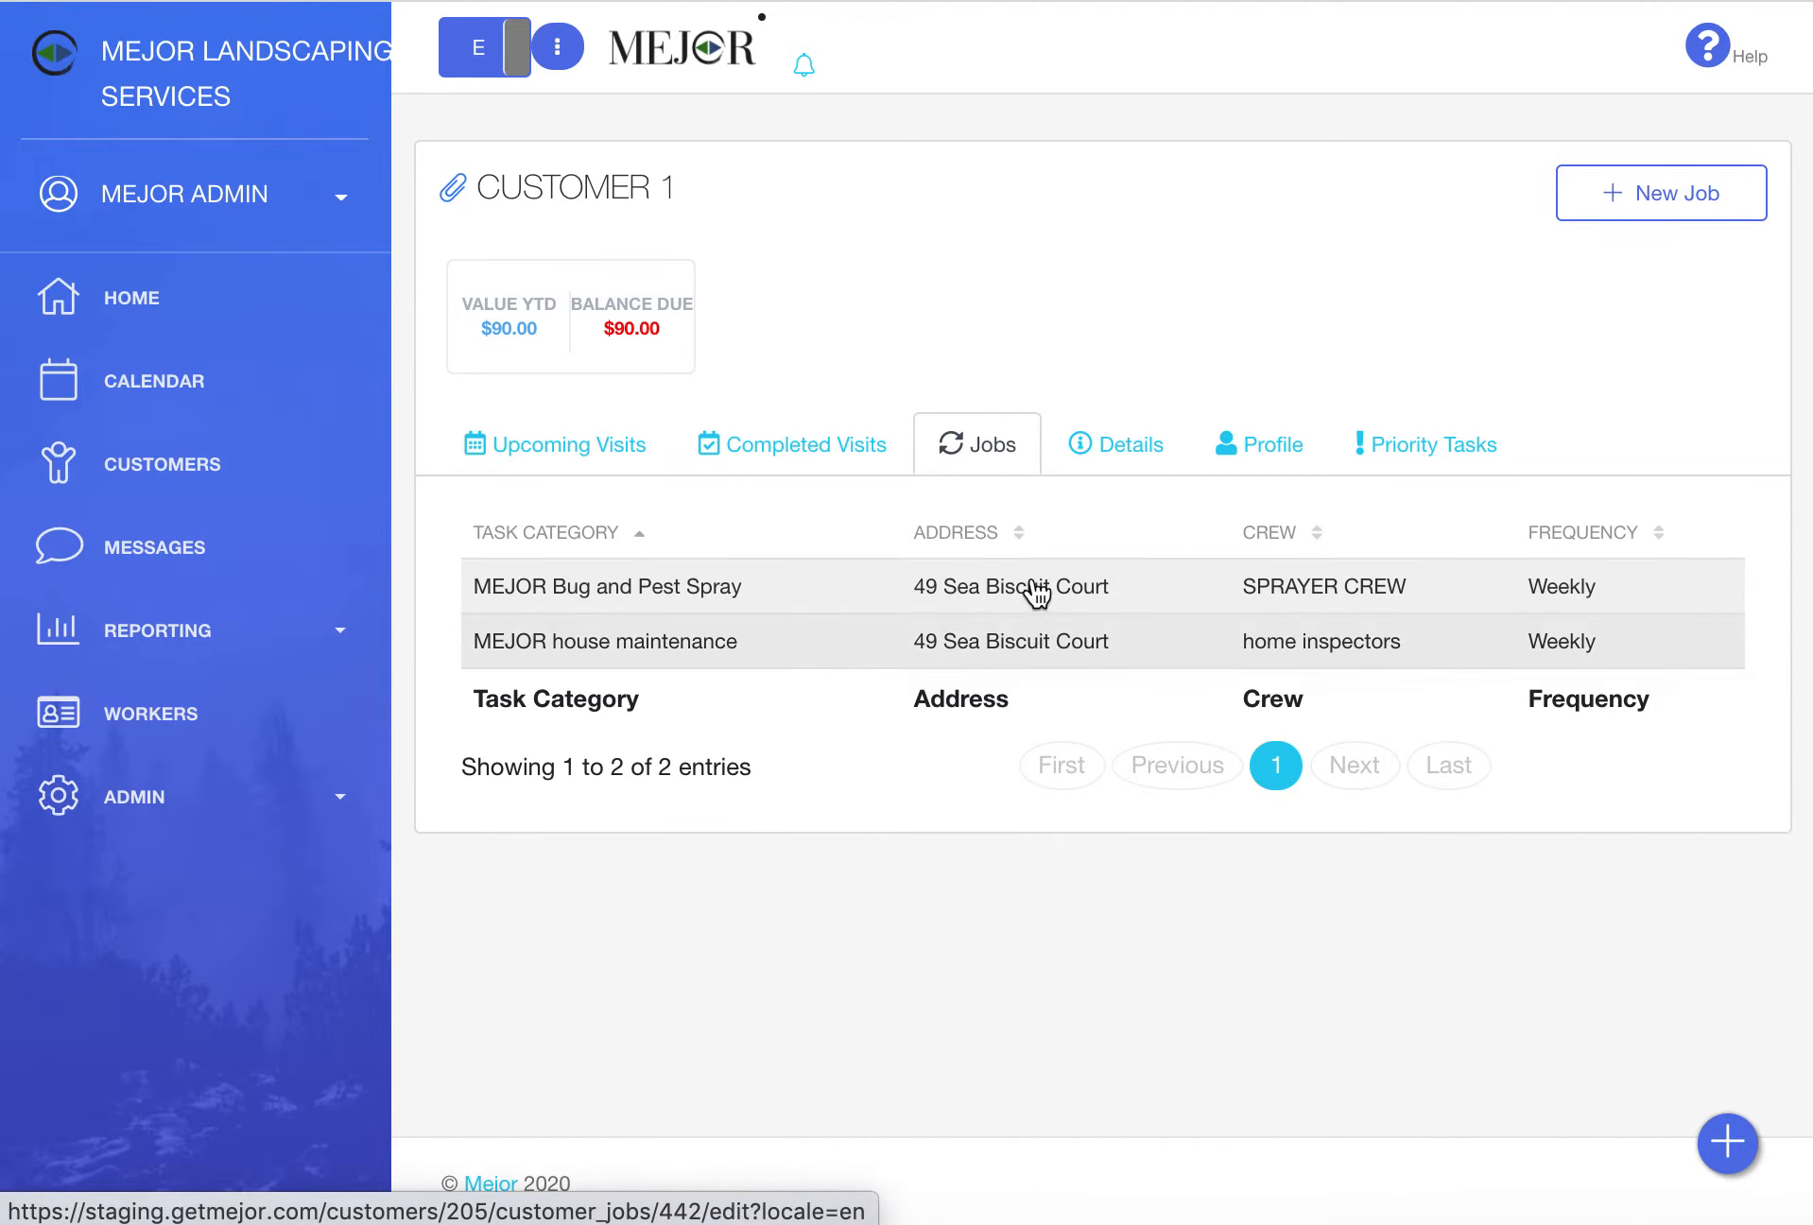
{"action": "left_click", "coordinate": [1657, 198]}
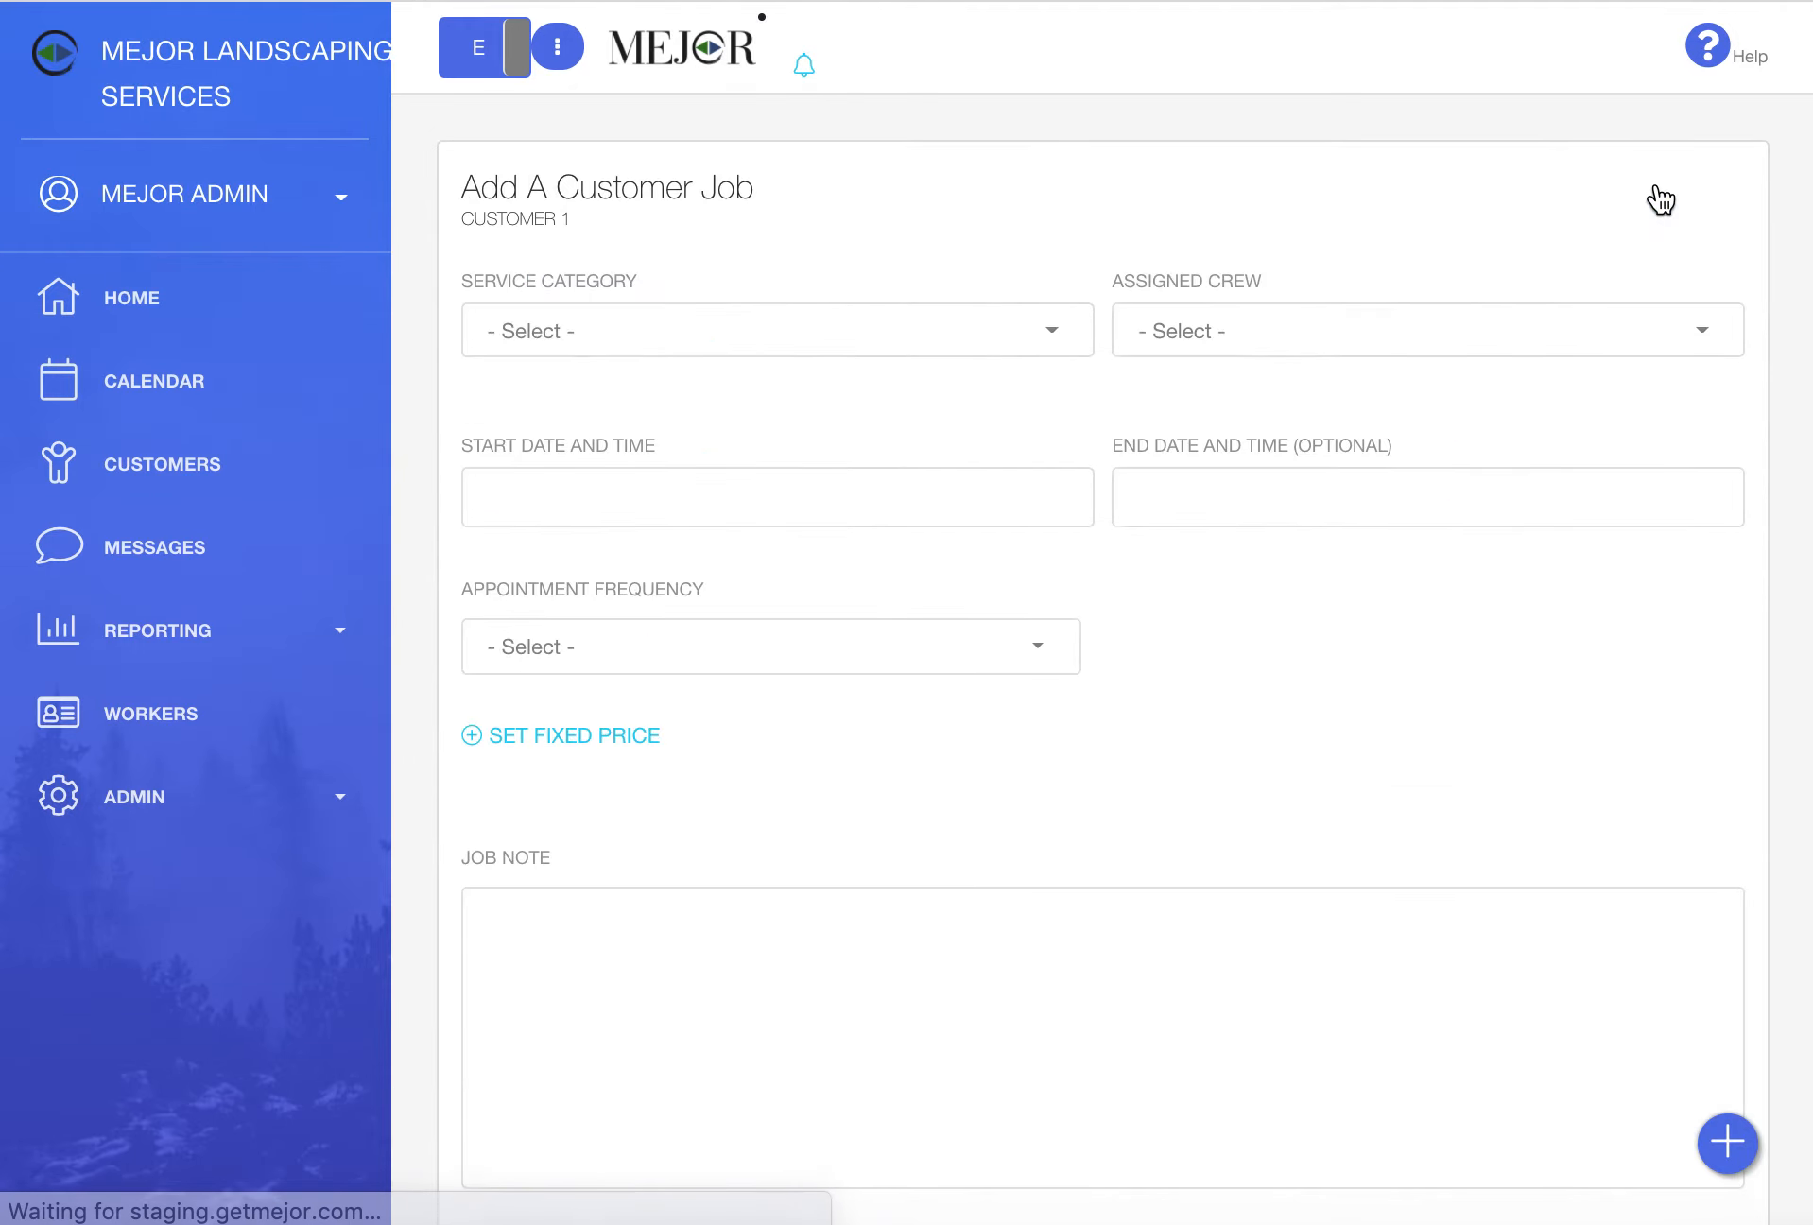
{"action": "left_click", "coordinate": [1068, 356]}
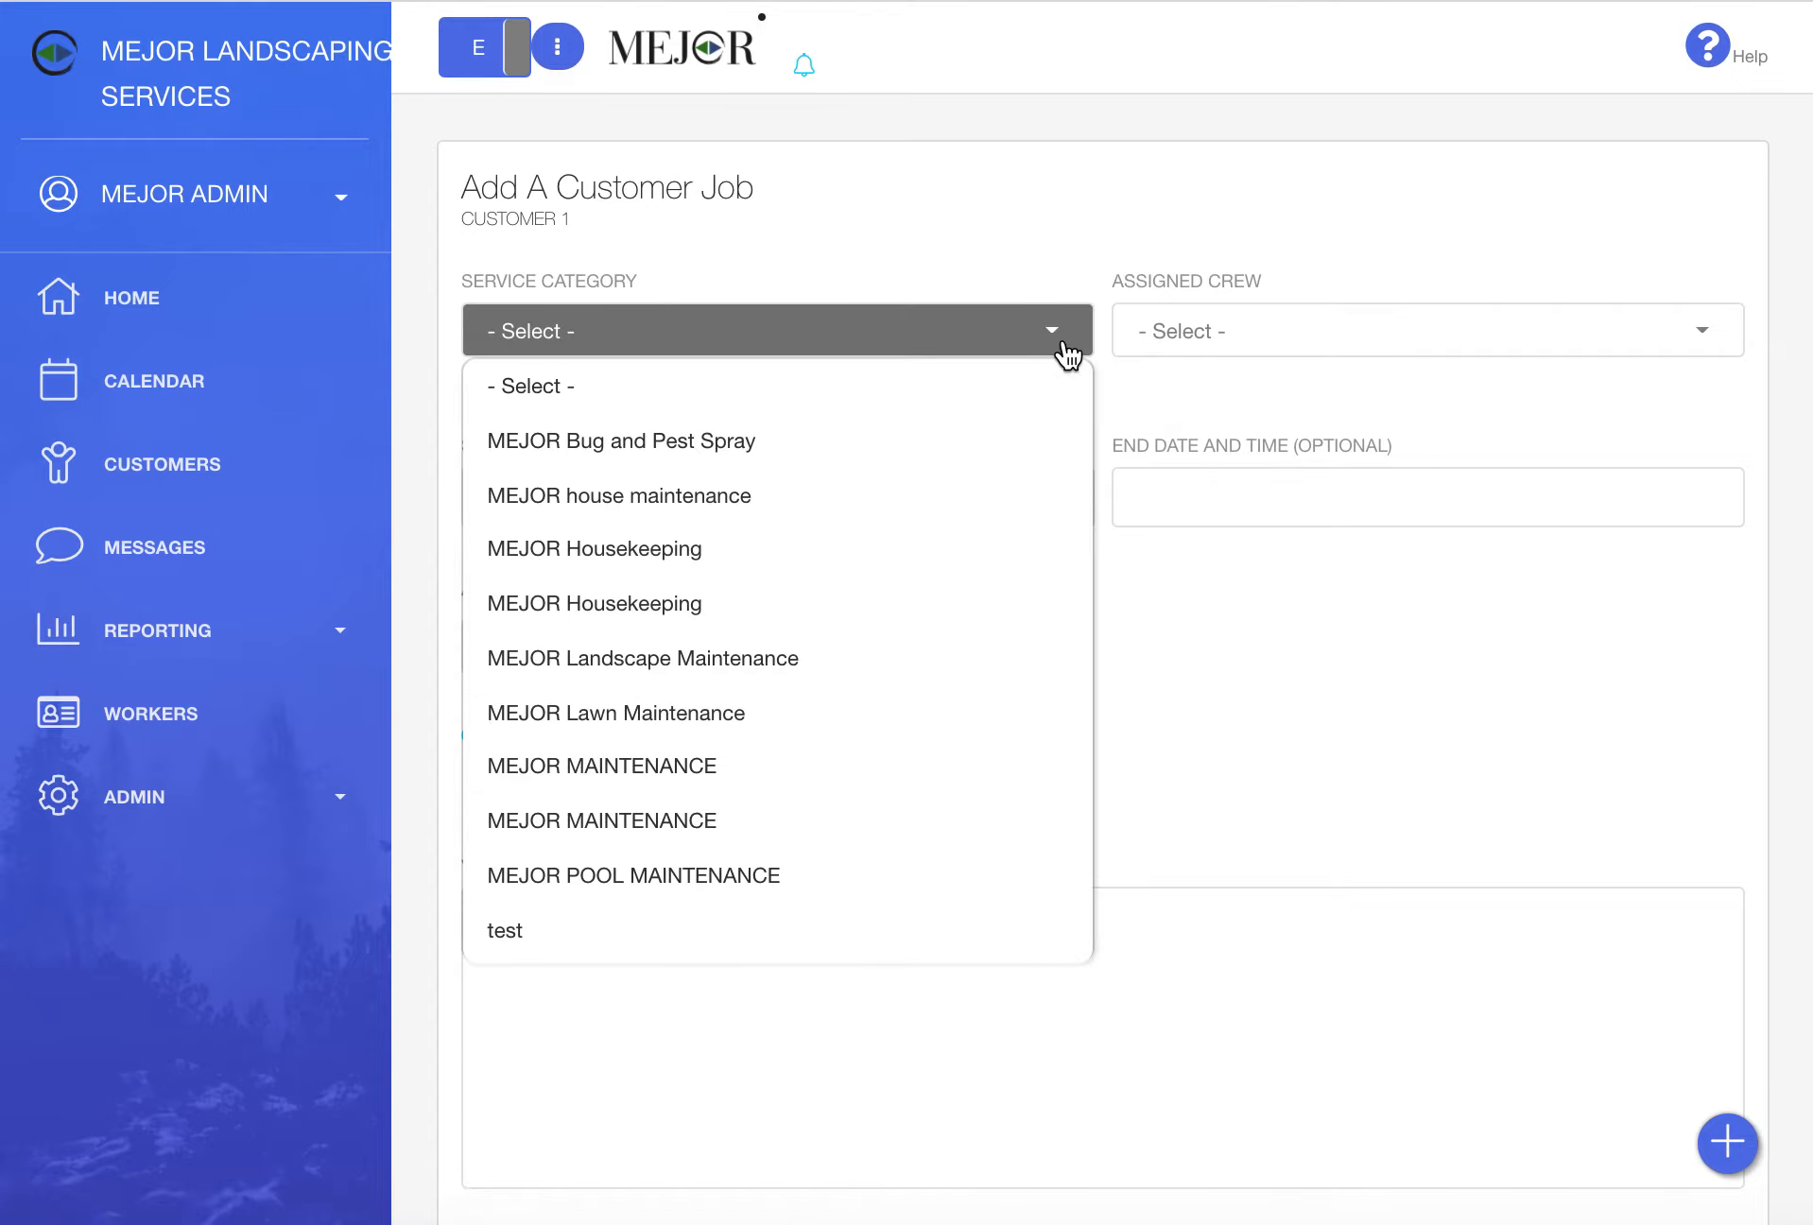
{"action": "left_click", "coordinate": [965, 510]}
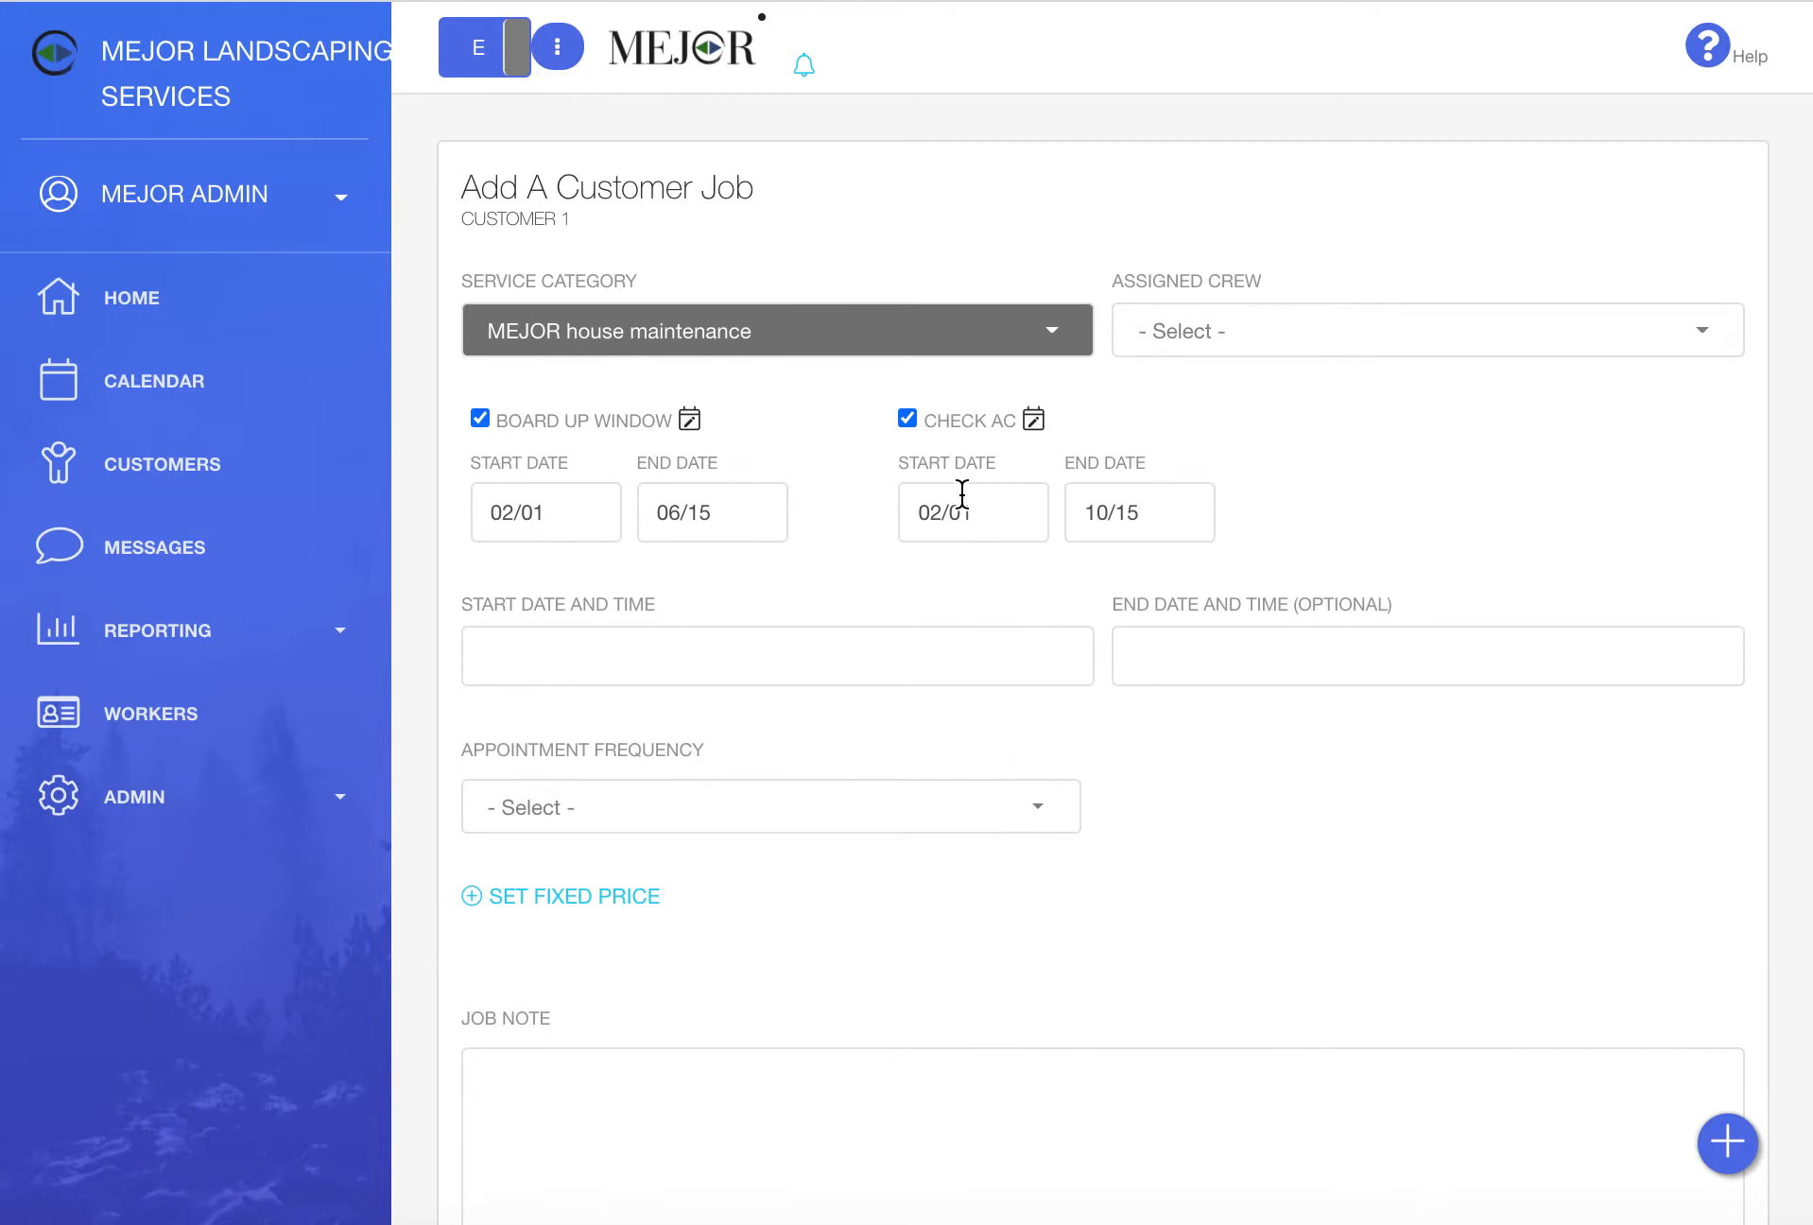
{"action": "left_click", "coordinate": [912, 331]}
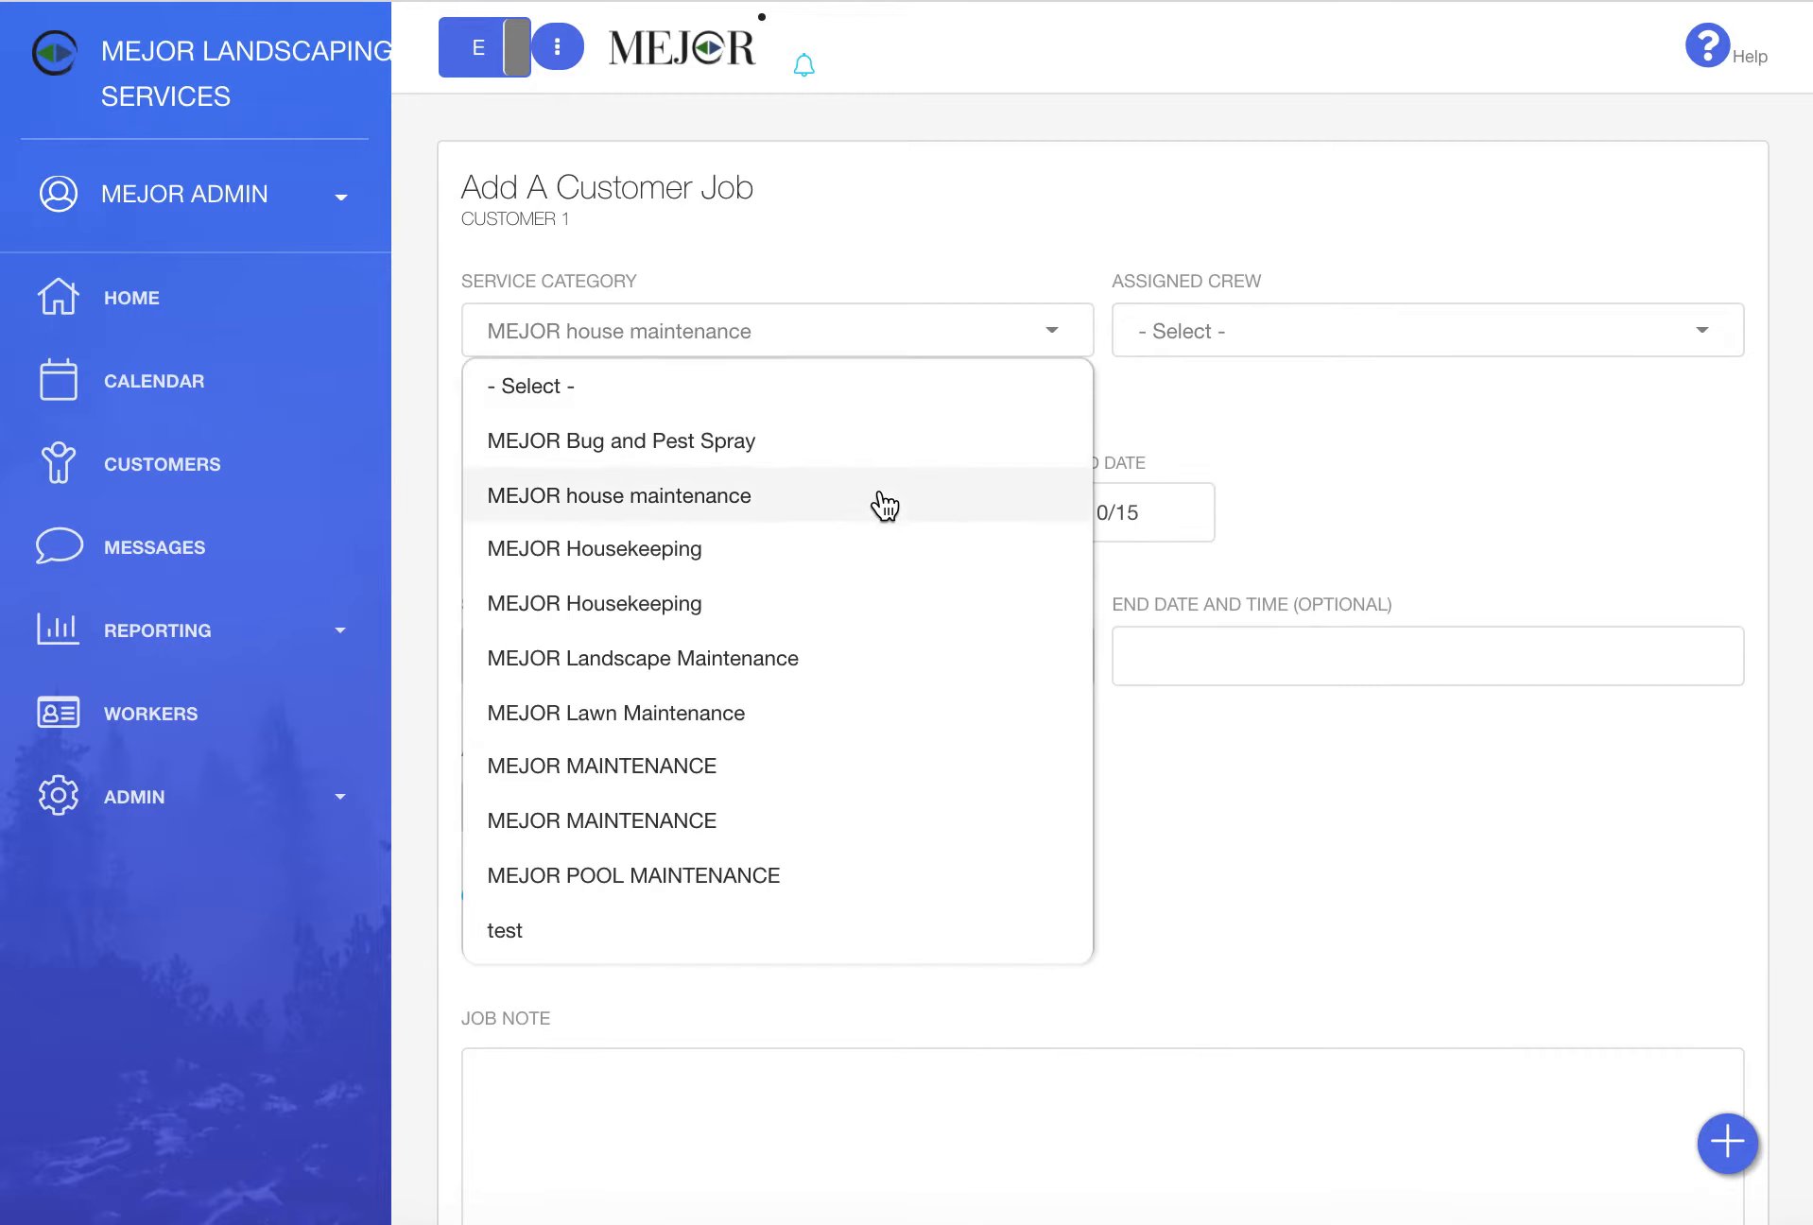
{"action": "left_click", "coordinate": [889, 715]}
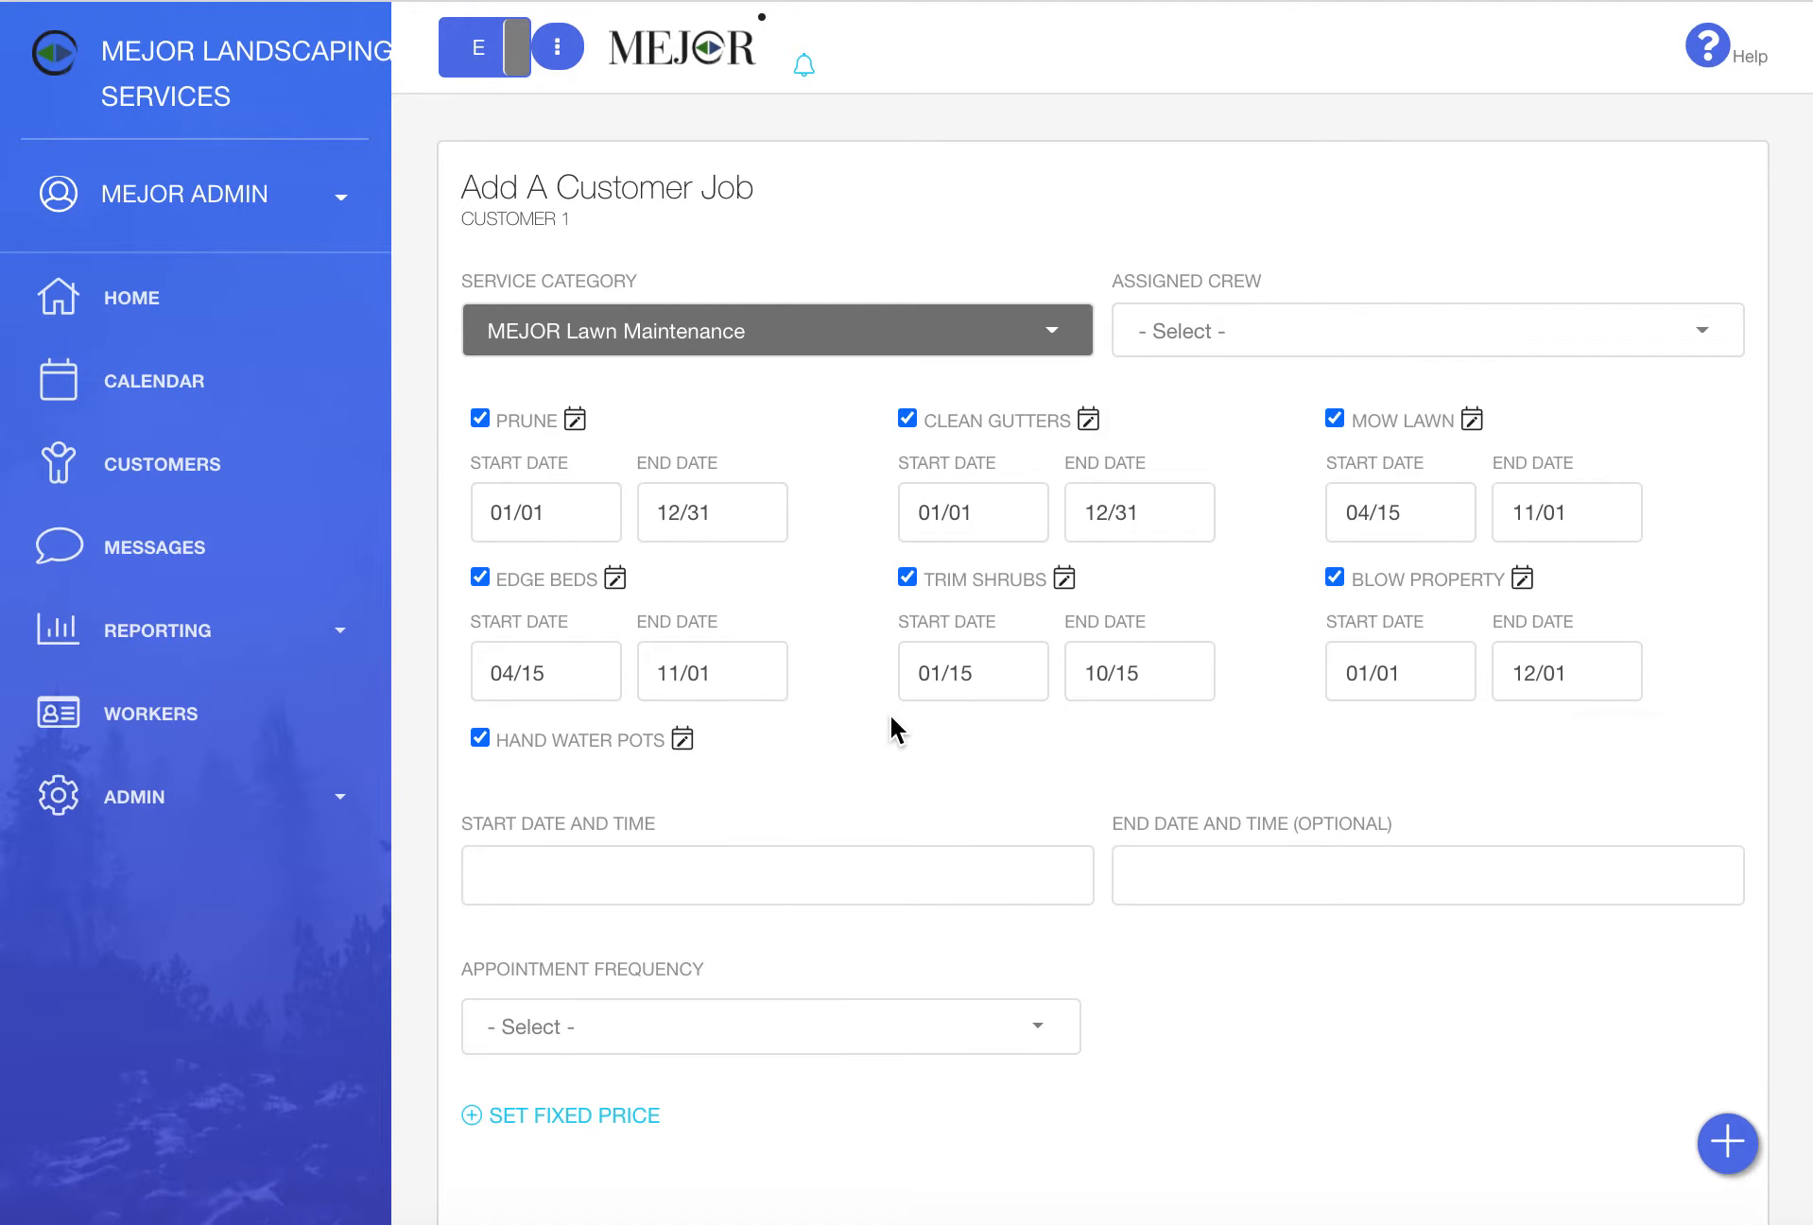
{"action": "left_click", "coordinate": [1261, 339]}
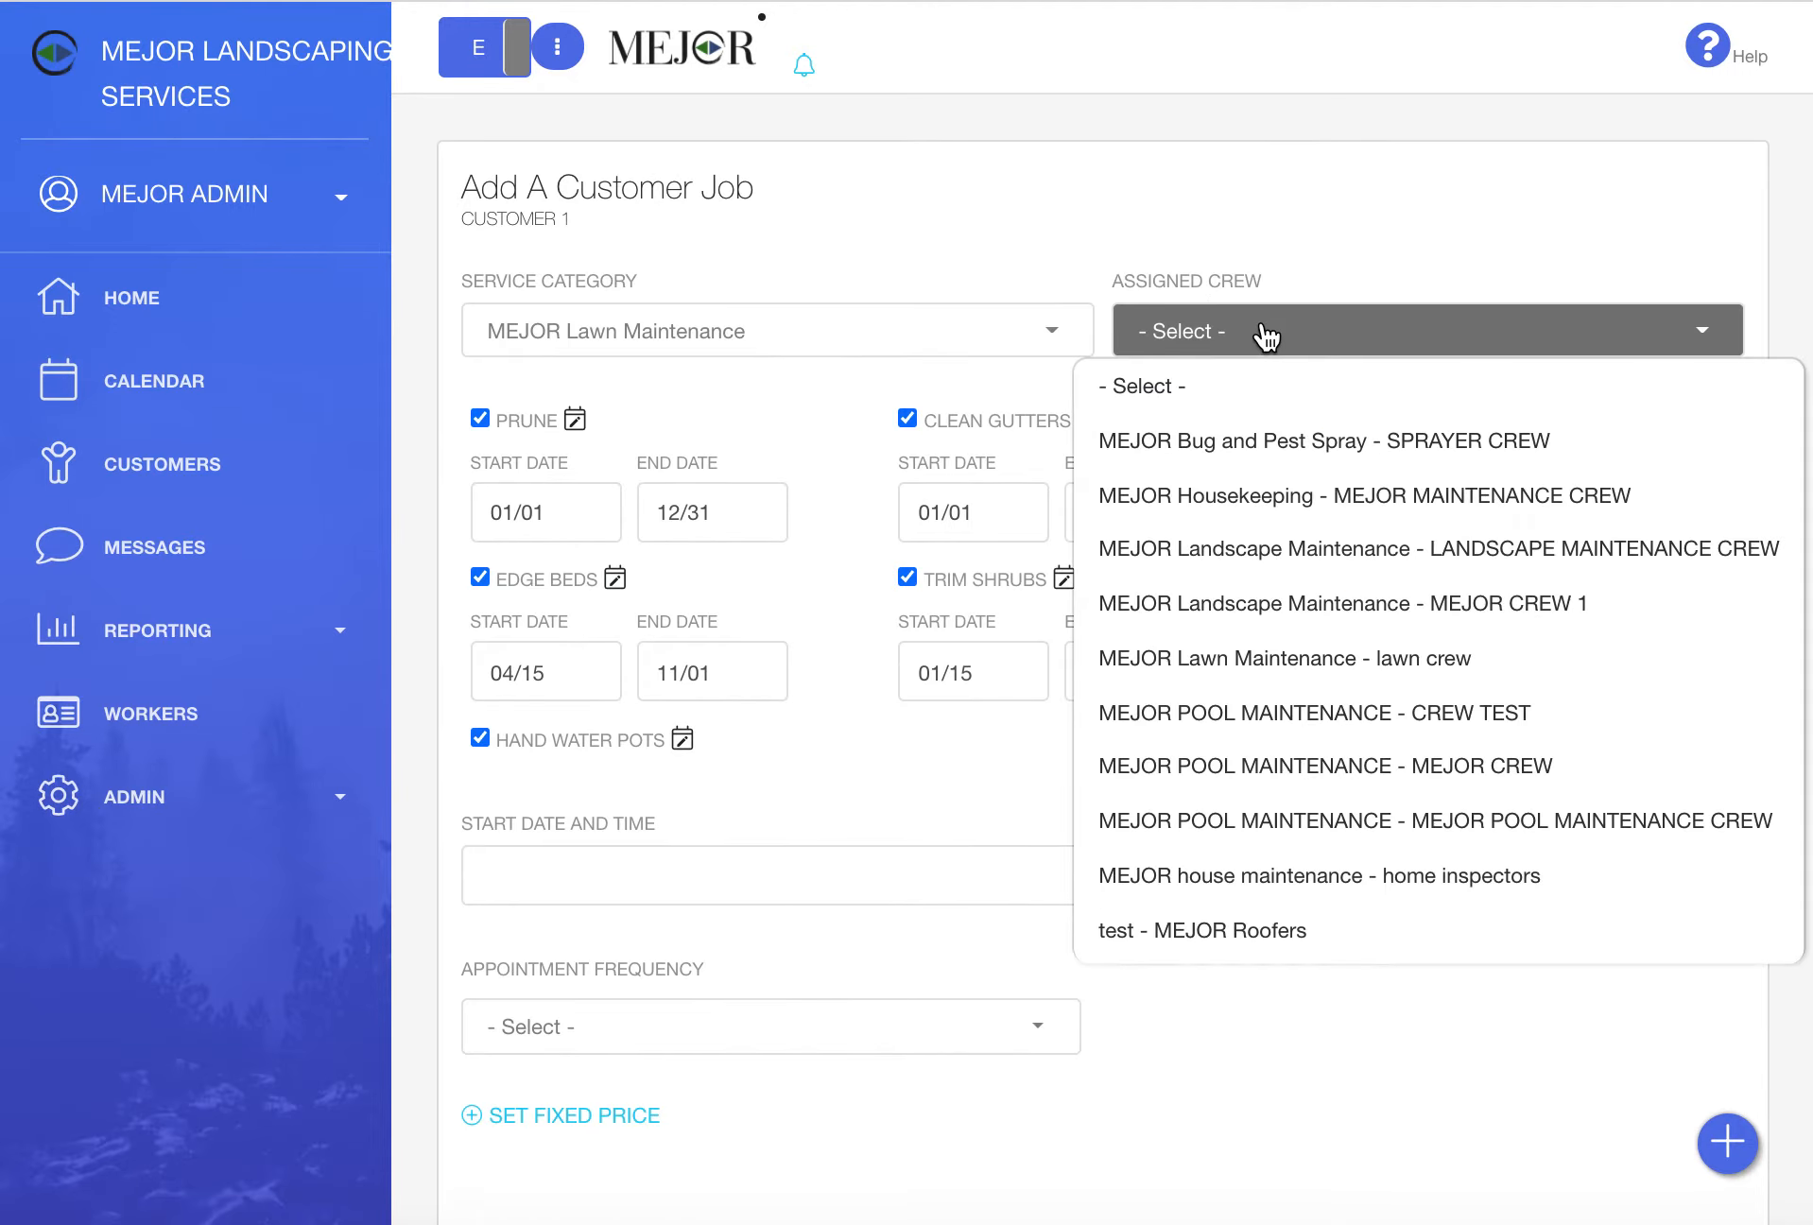
{"action": "left_click", "coordinate": [1254, 658]}
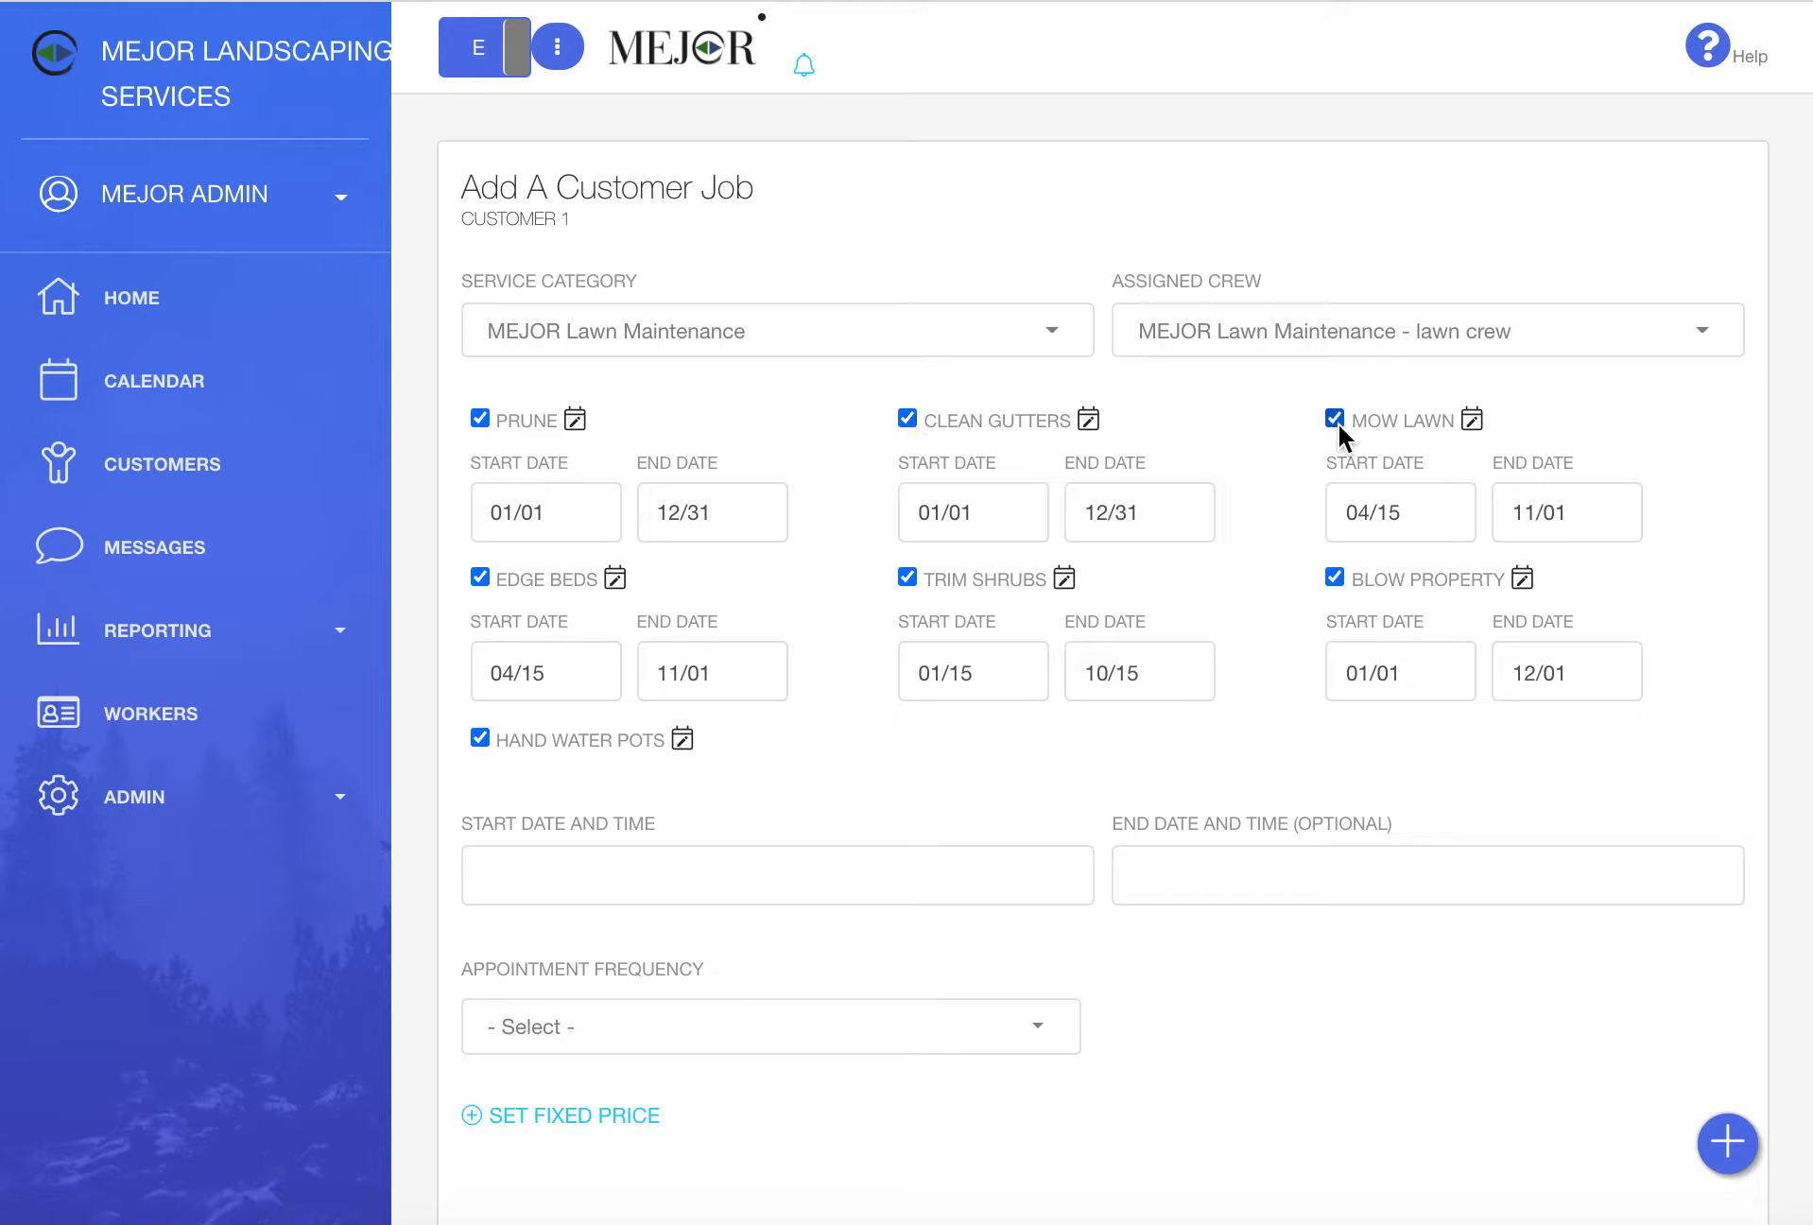
- Schedule the job as a Single appointment starting 09/17/2020 11:02 AM, leaving the optional end date and time blank
{"action": "left_click", "coordinate": [888, 869]}
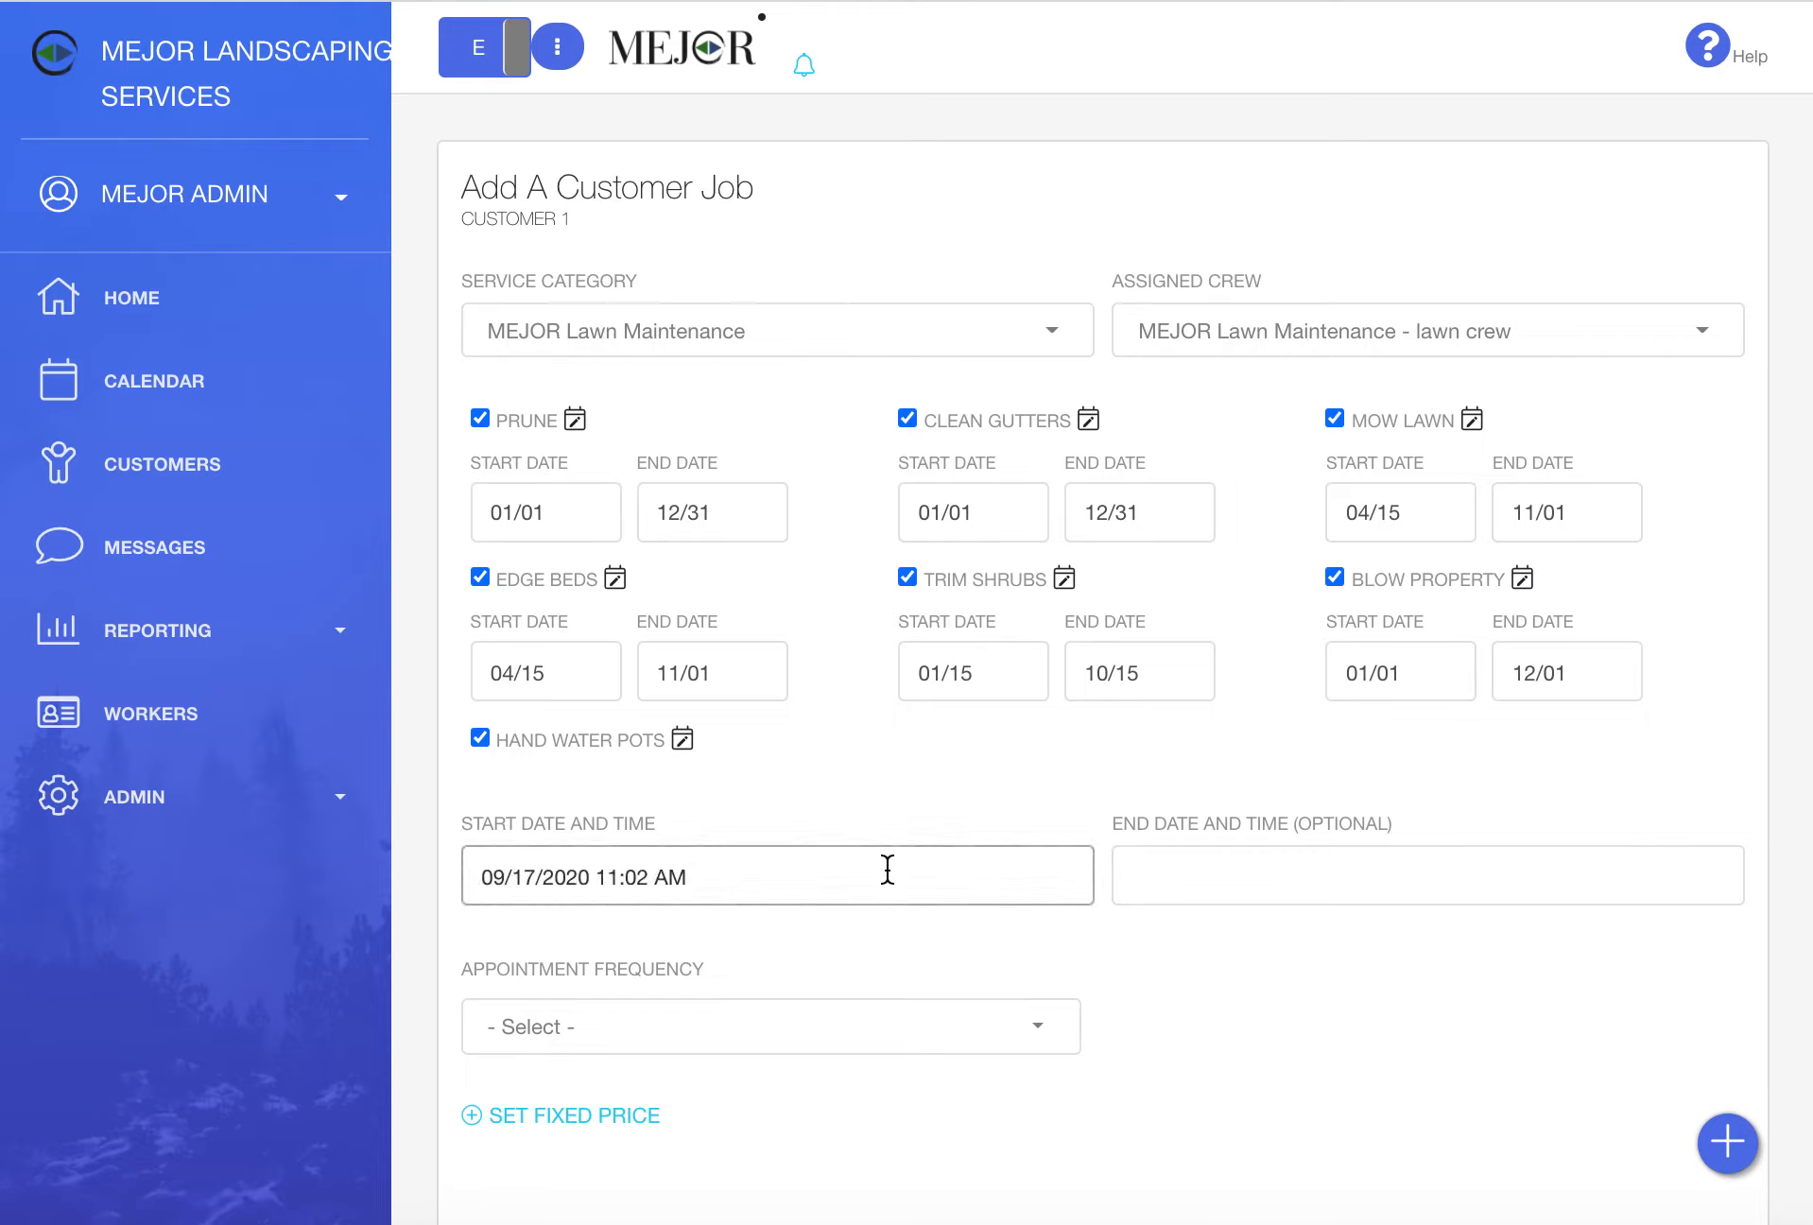
{"action": "left_click", "coordinate": [1181, 864]}
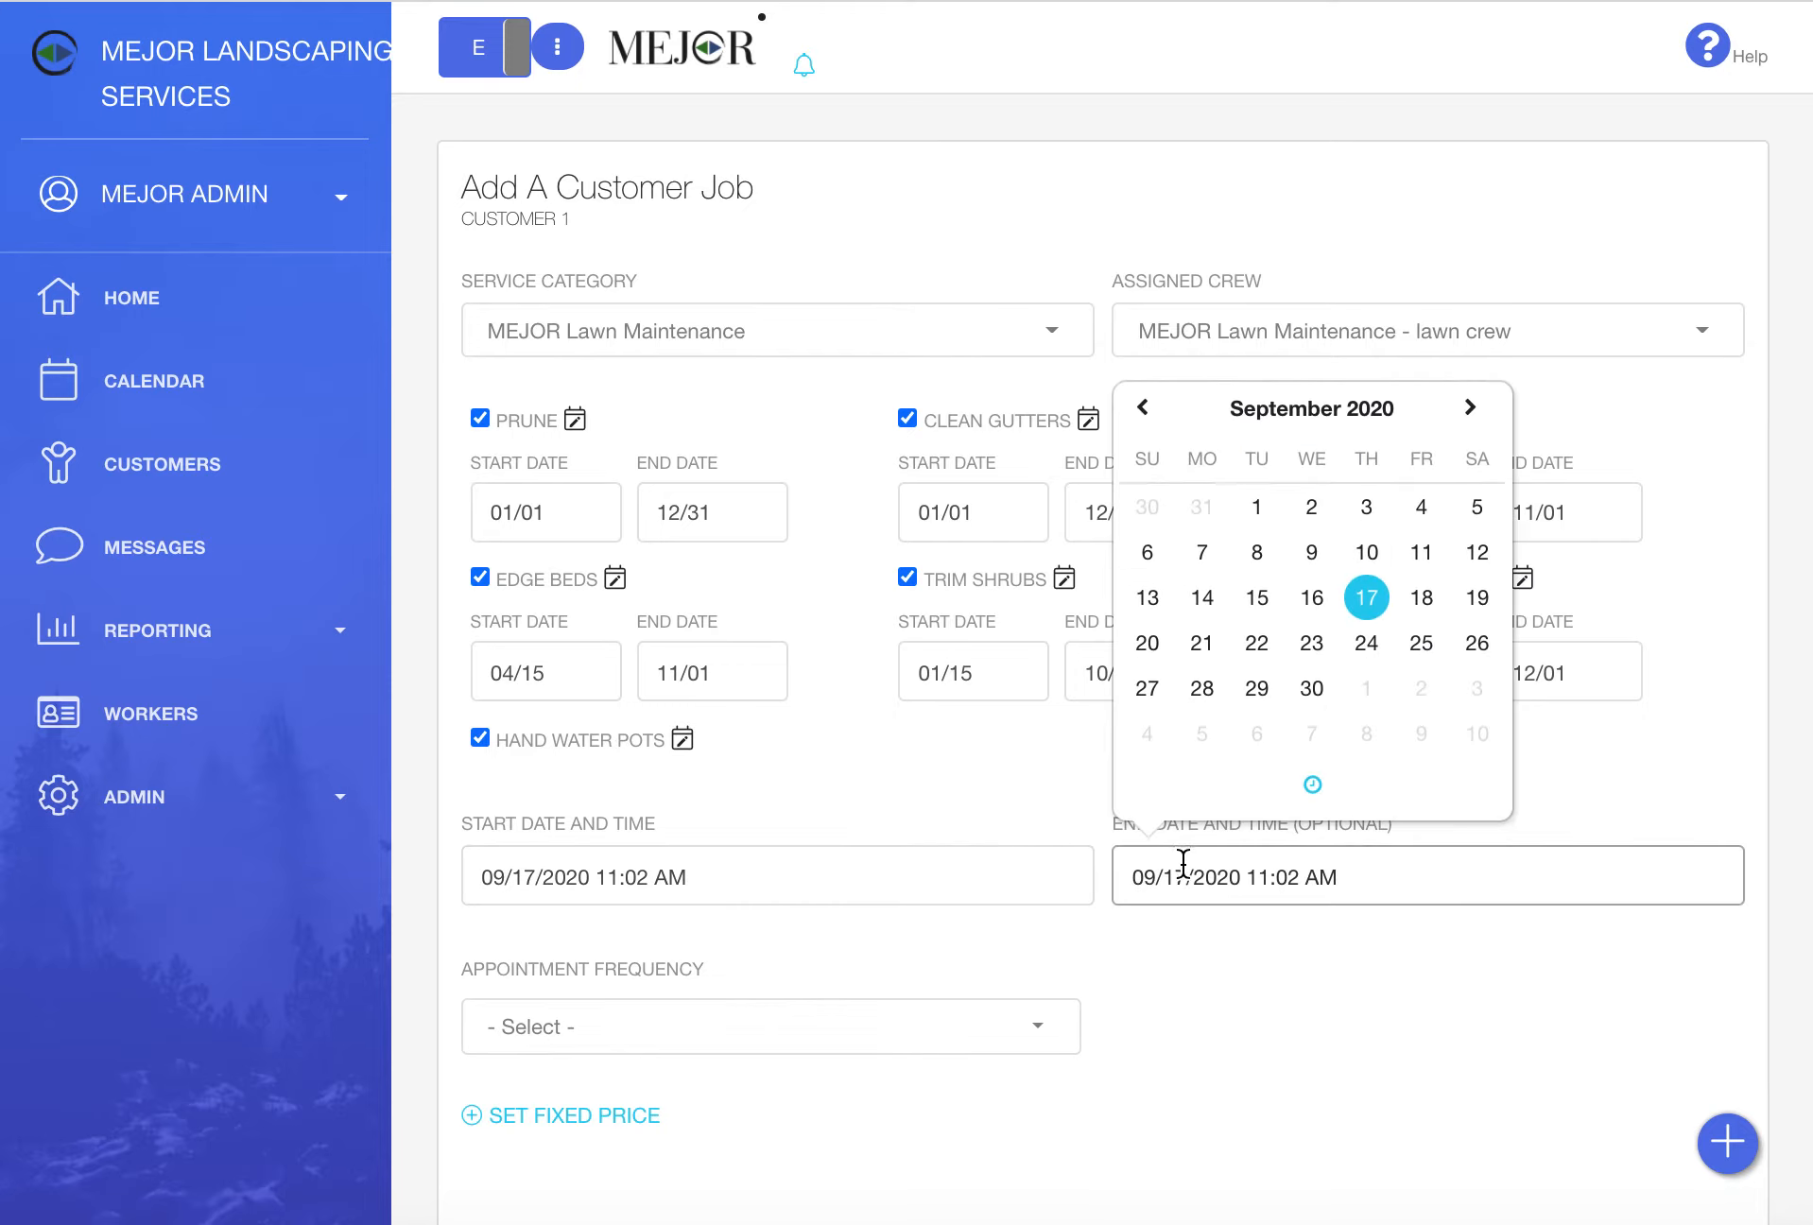
{"action": "left_click", "coordinate": [1380, 881]}
{"action": "double_click", "coordinate": [1380, 881]}
{"action": "key", "text": "BackSpace"}
{"action": "key", "text": "BackSpace"}
{"action": "key", "text": "BackSpace"}
{"action": "key", "text": "BackSpace"}
{"action": "key", "text": "BackSpace"}
{"action": "key", "text": "BackSpace"}
{"action": "key", "text": "BackSpace"}
{"action": "key", "text": "BackSpace"}
{"action": "key", "text": "BackSpace"}
{"action": "key", "text": "BackSpace"}
{"action": "key", "text": "BackSpace"}
{"action": "key", "text": "BackSpace"}
{"action": "key", "text": "BackSpace"}
{"action": "key", "text": "BackSpace"}
{"action": "key", "text": "BackSpace"}
{"action": "key", "text": "BackSpace"}
{"action": "key", "text": "BackSpace"}
{"action": "key", "text": "BackSpace"}
{"action": "left_click", "coordinate": [1294, 1089]}
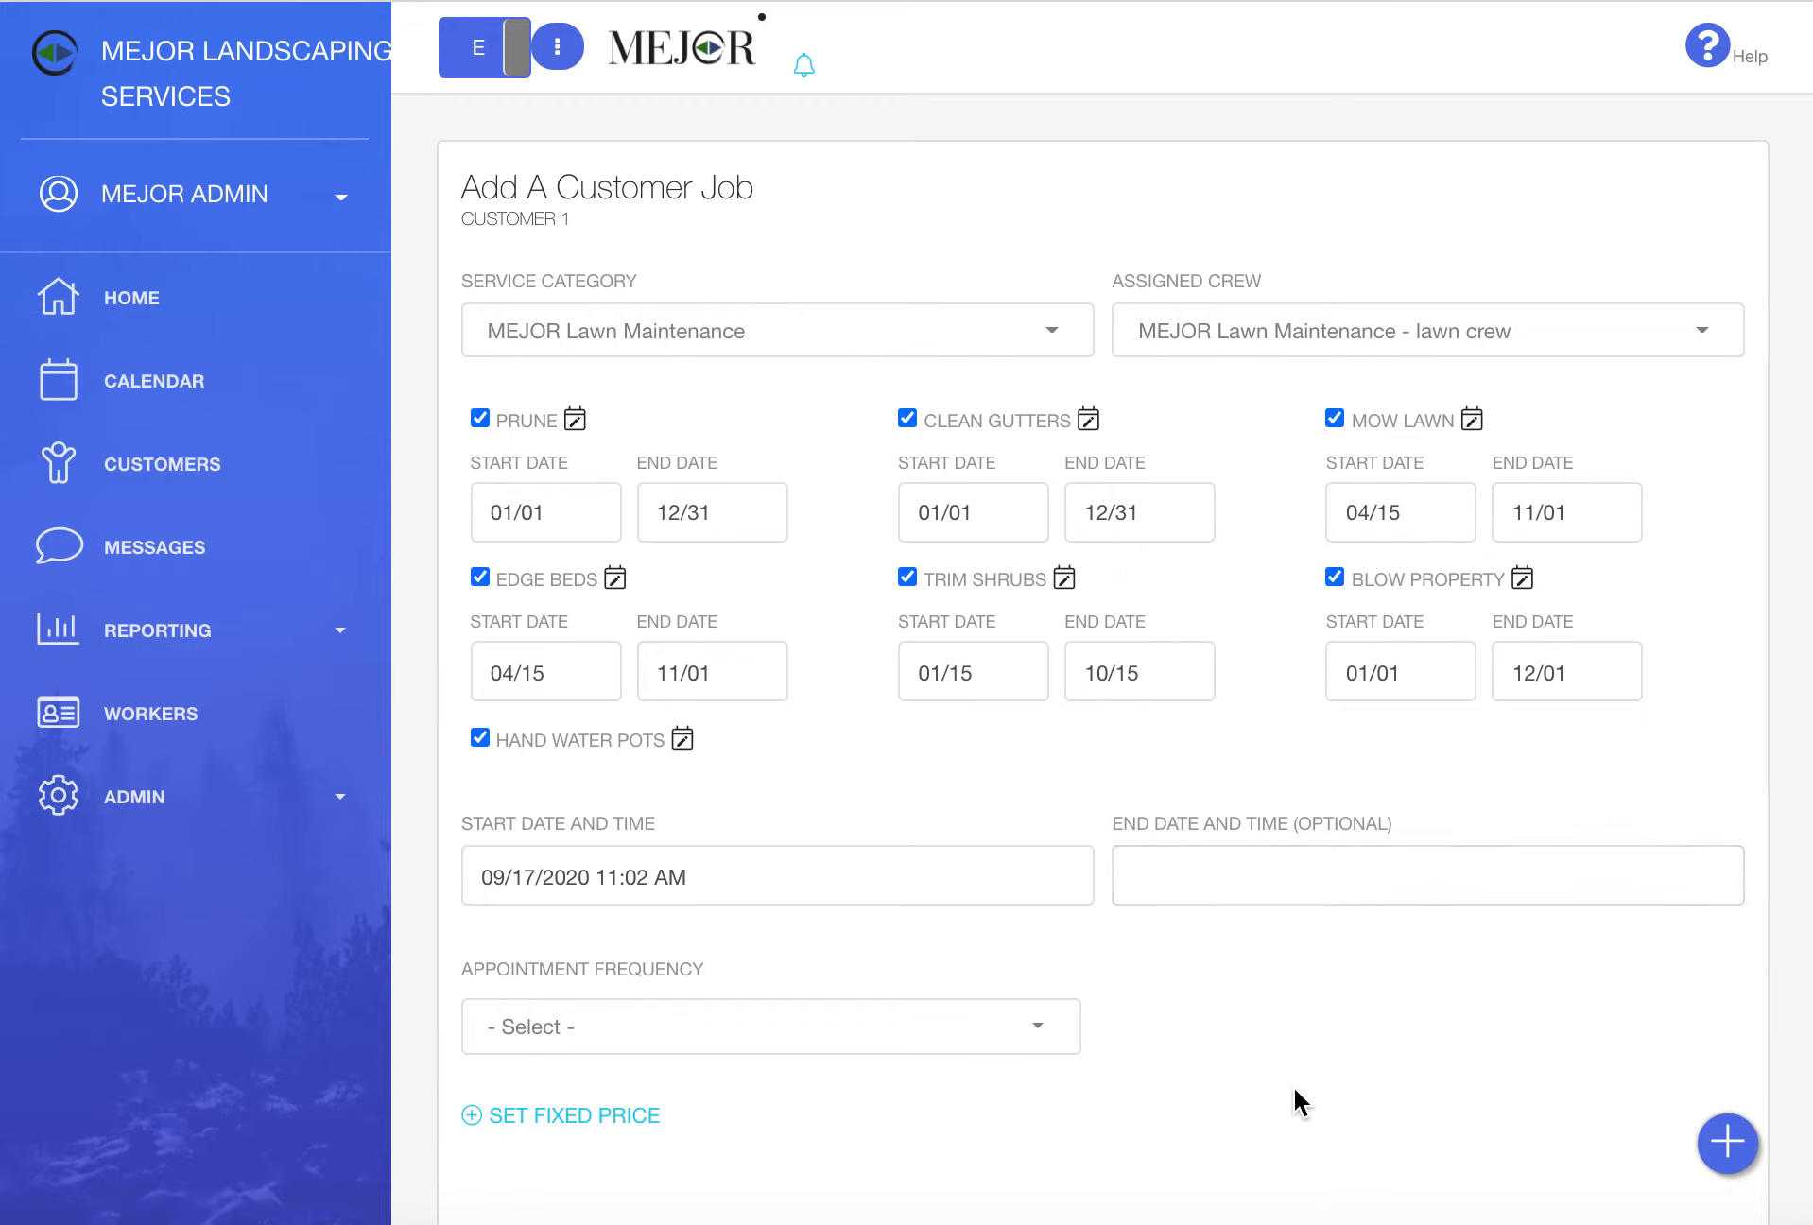
{"action": "left_click", "coordinate": [1007, 1030]}
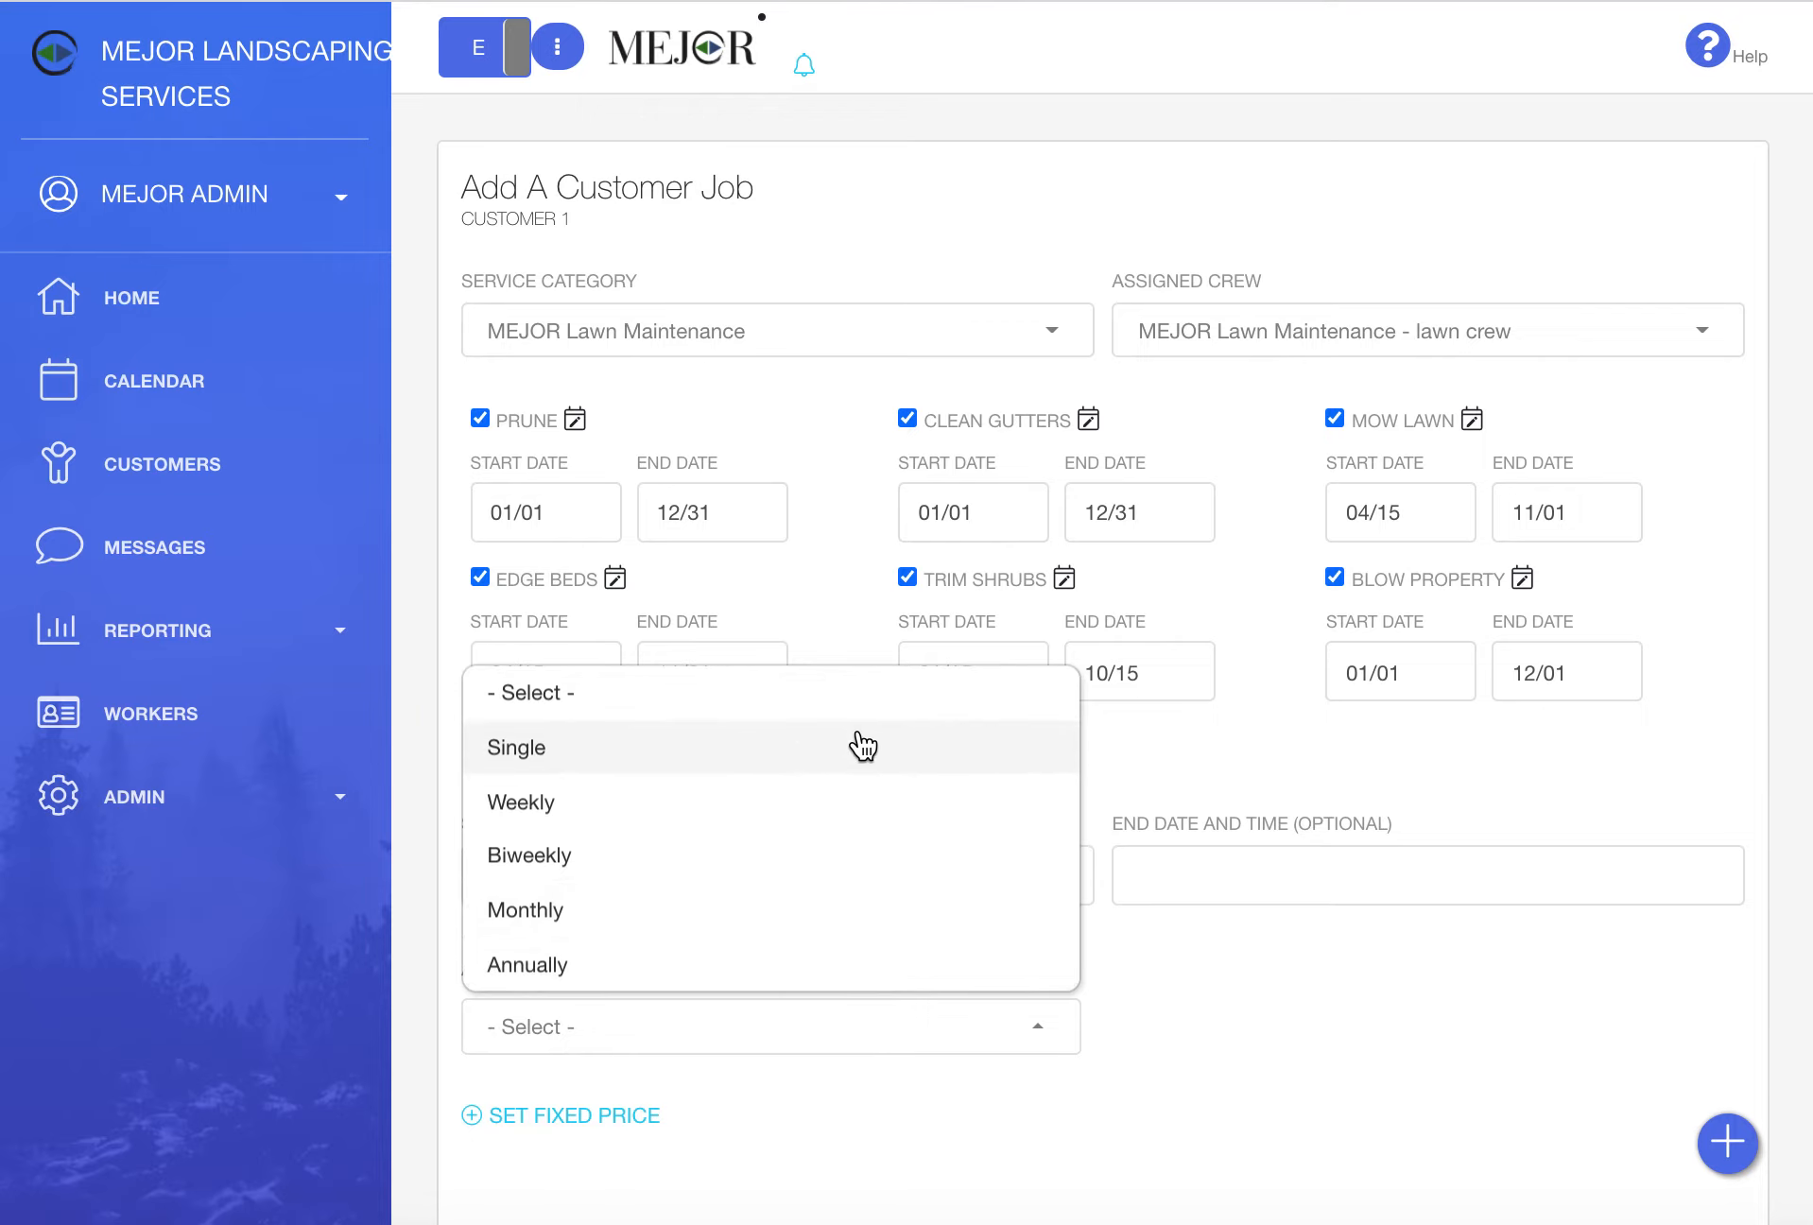
{"action": "left_click", "coordinate": [855, 745]}
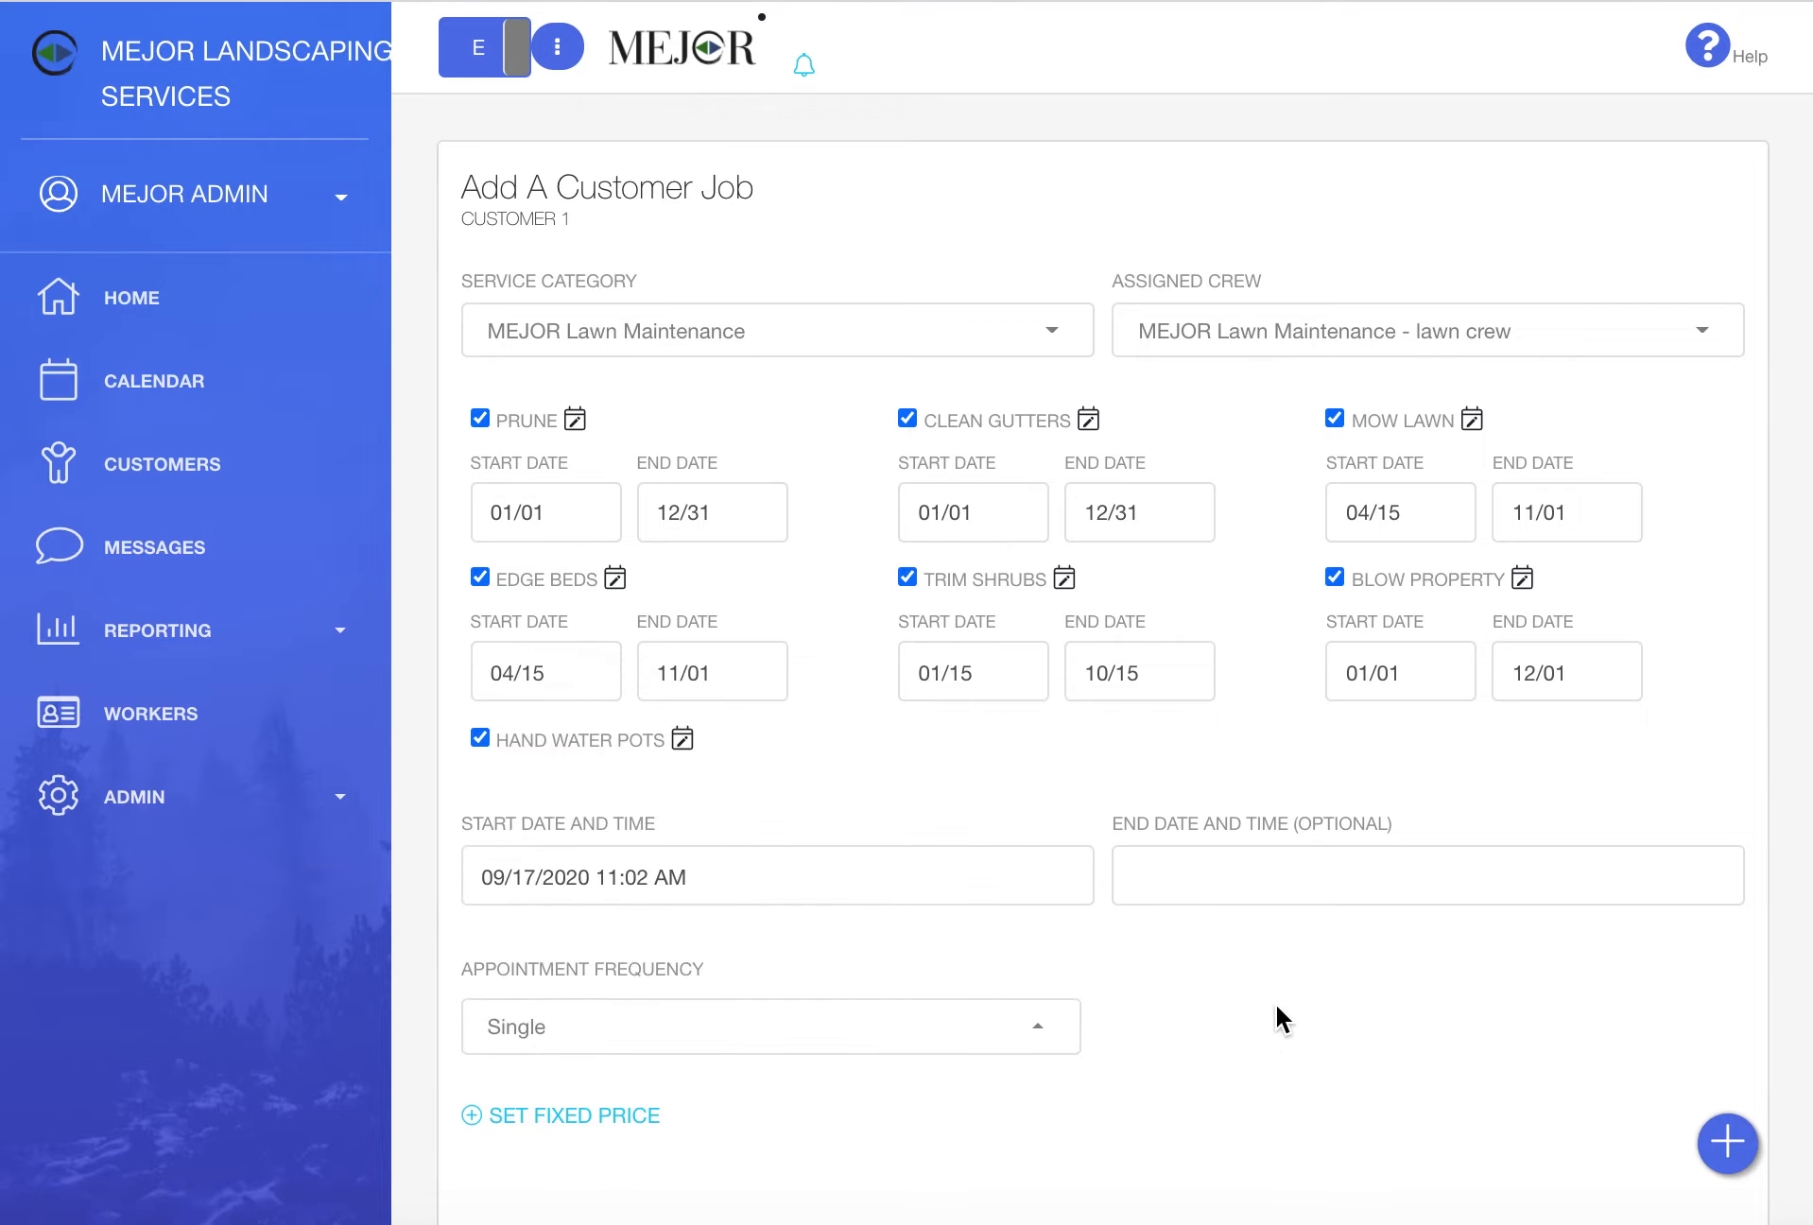
- Add a fixed price of $100 per month to the job
{"action": "scroll", "coordinate": [1275, 1004], "scroll_direction": "down", "scroll_amount": 3}
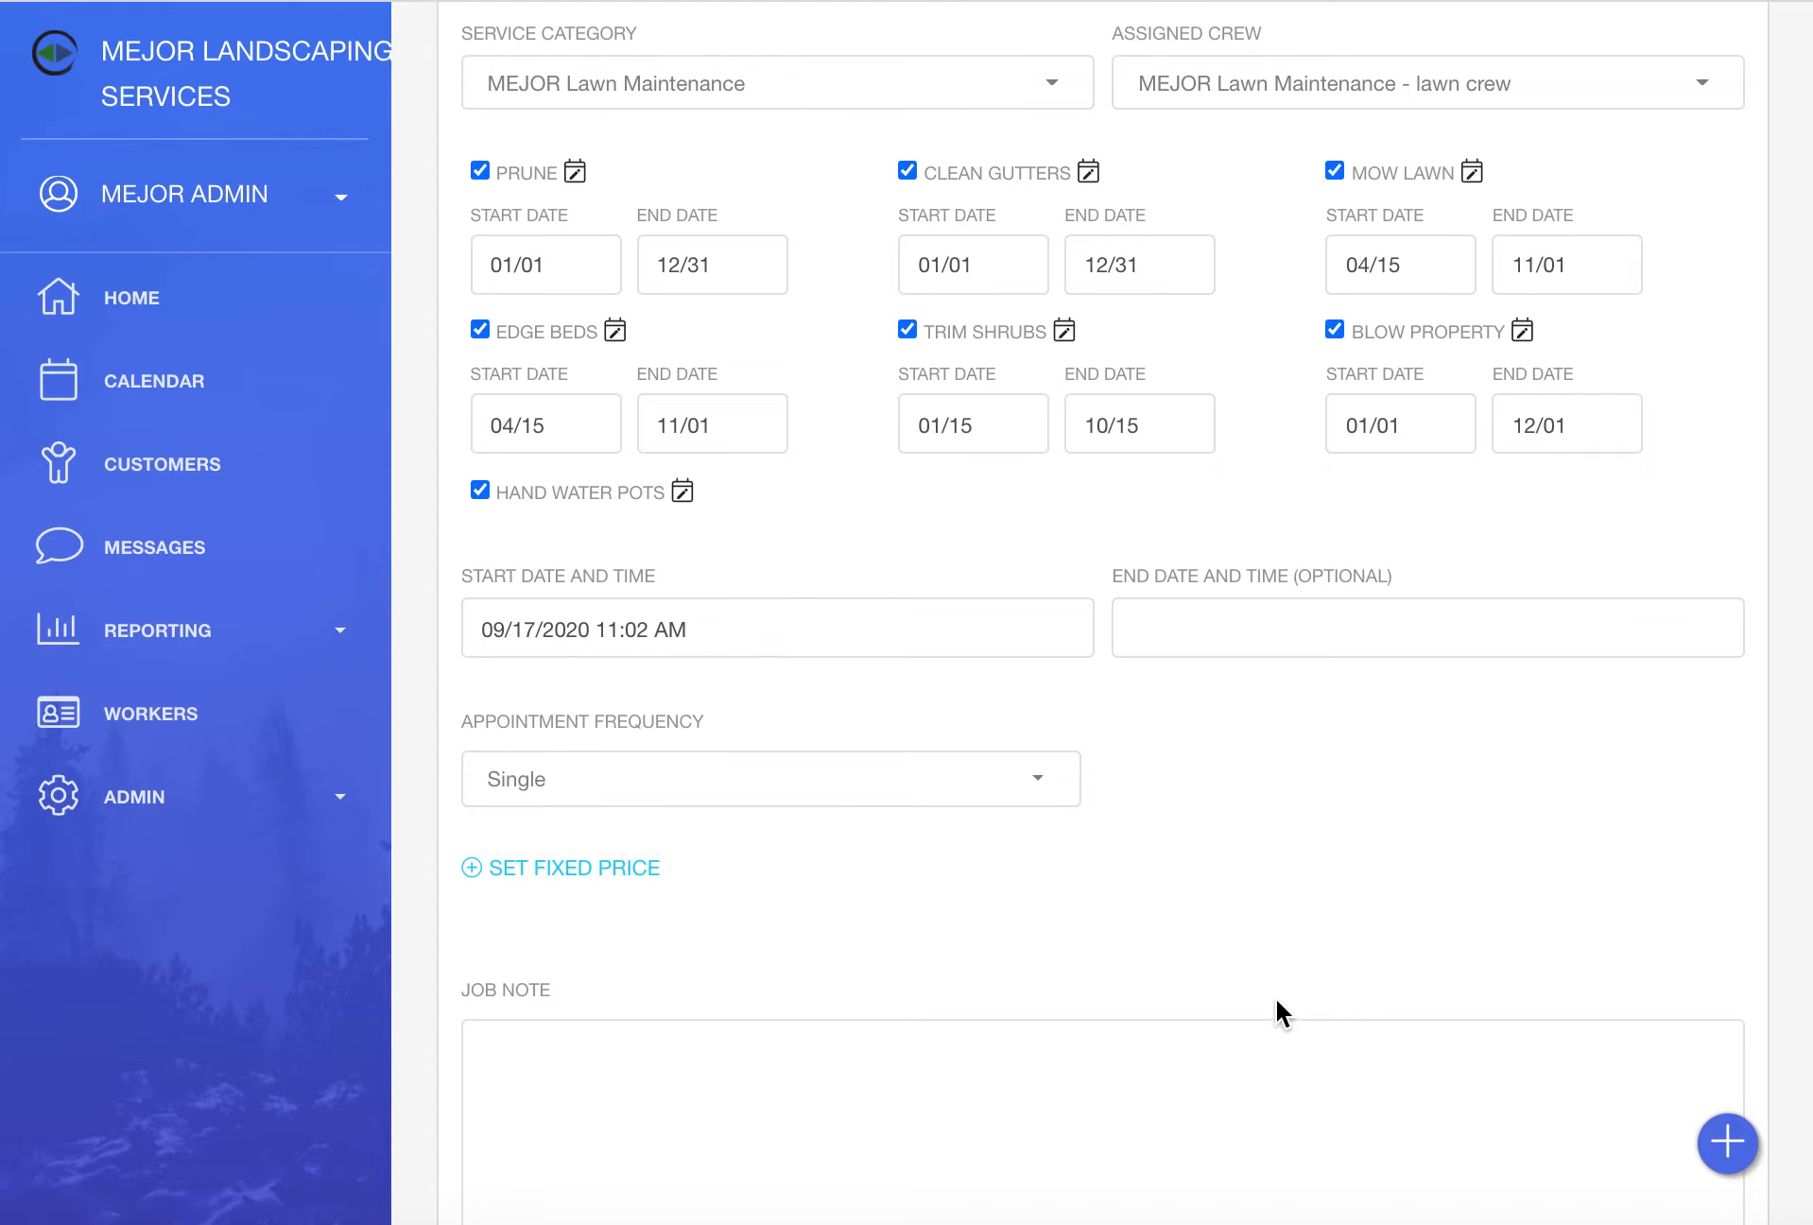
{"action": "scroll", "coordinate": [1275, 1000], "scroll_direction": "down", "scroll_amount": 4}
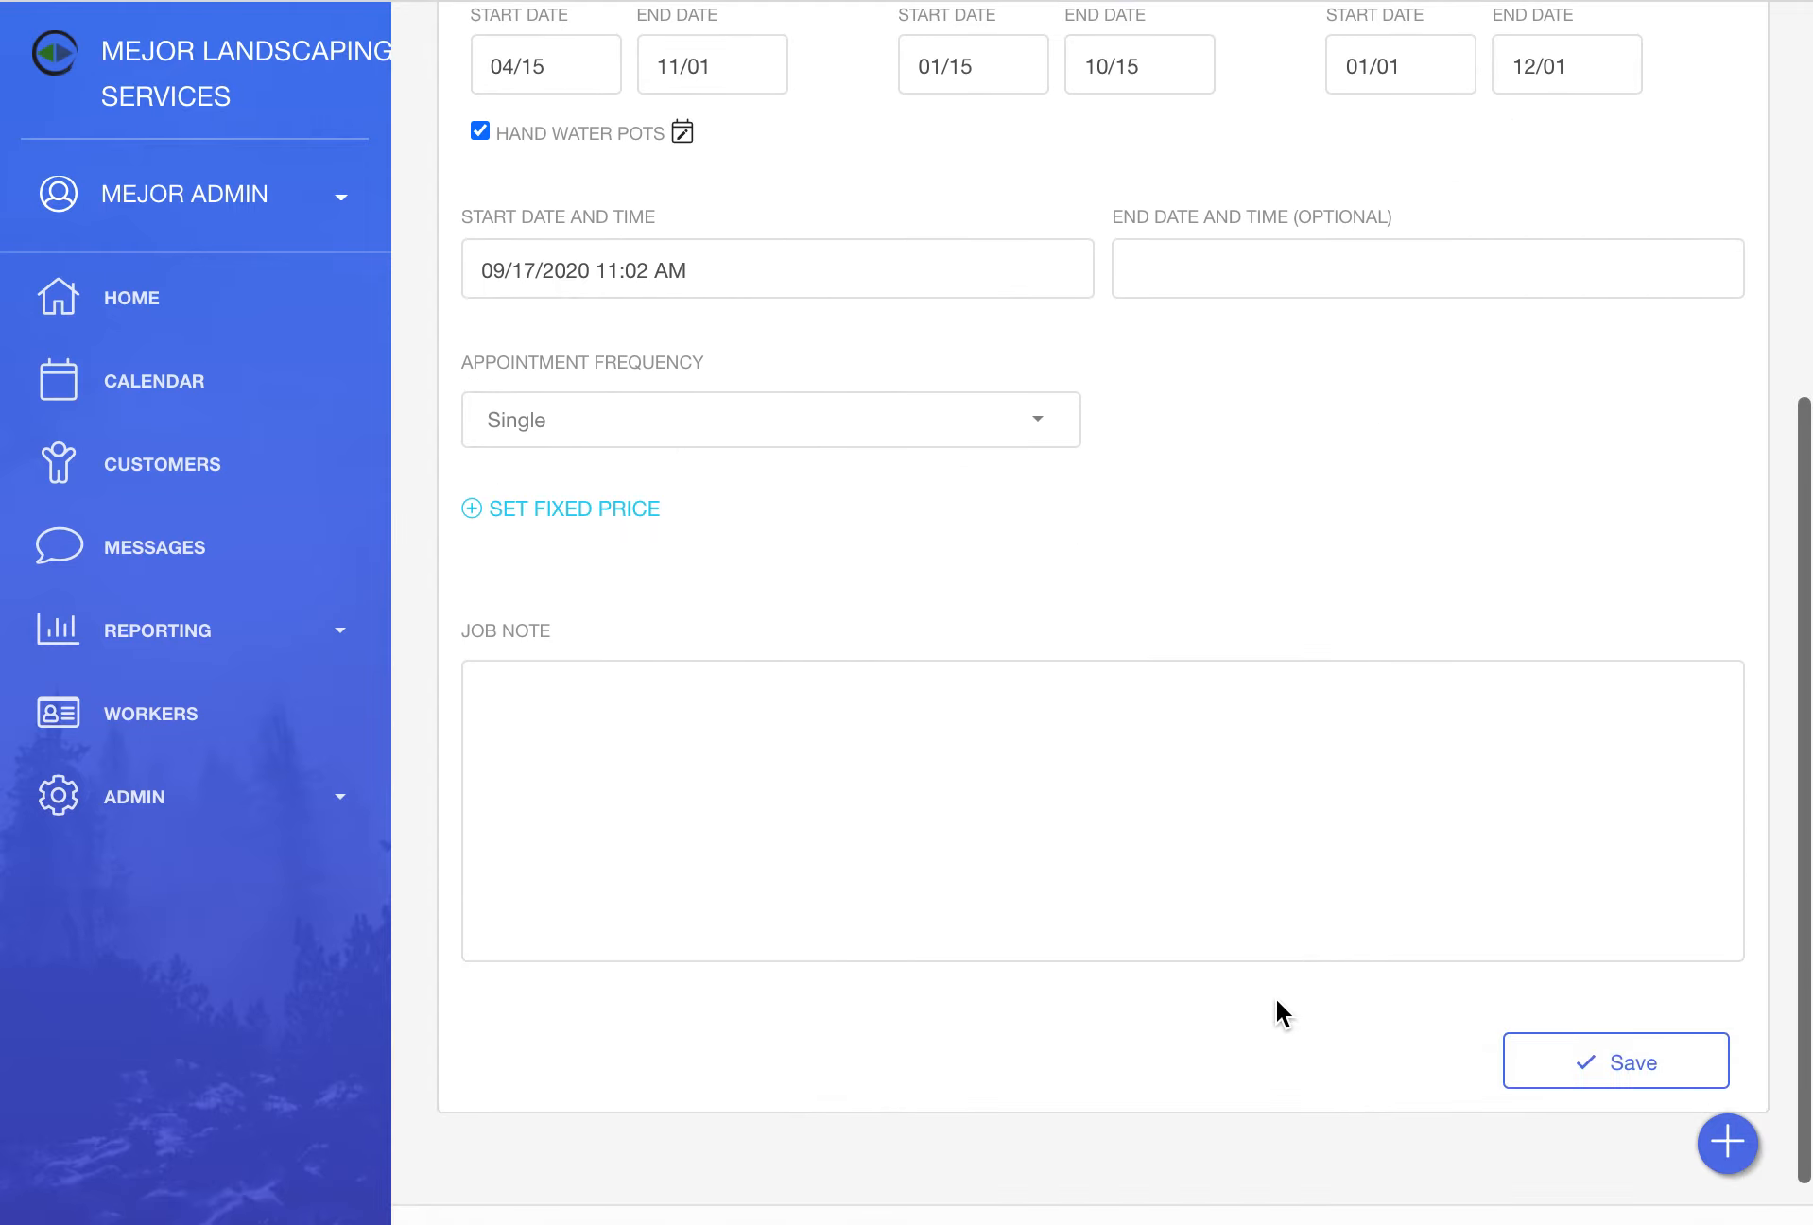
{"action": "left_click", "coordinate": [605, 523]}
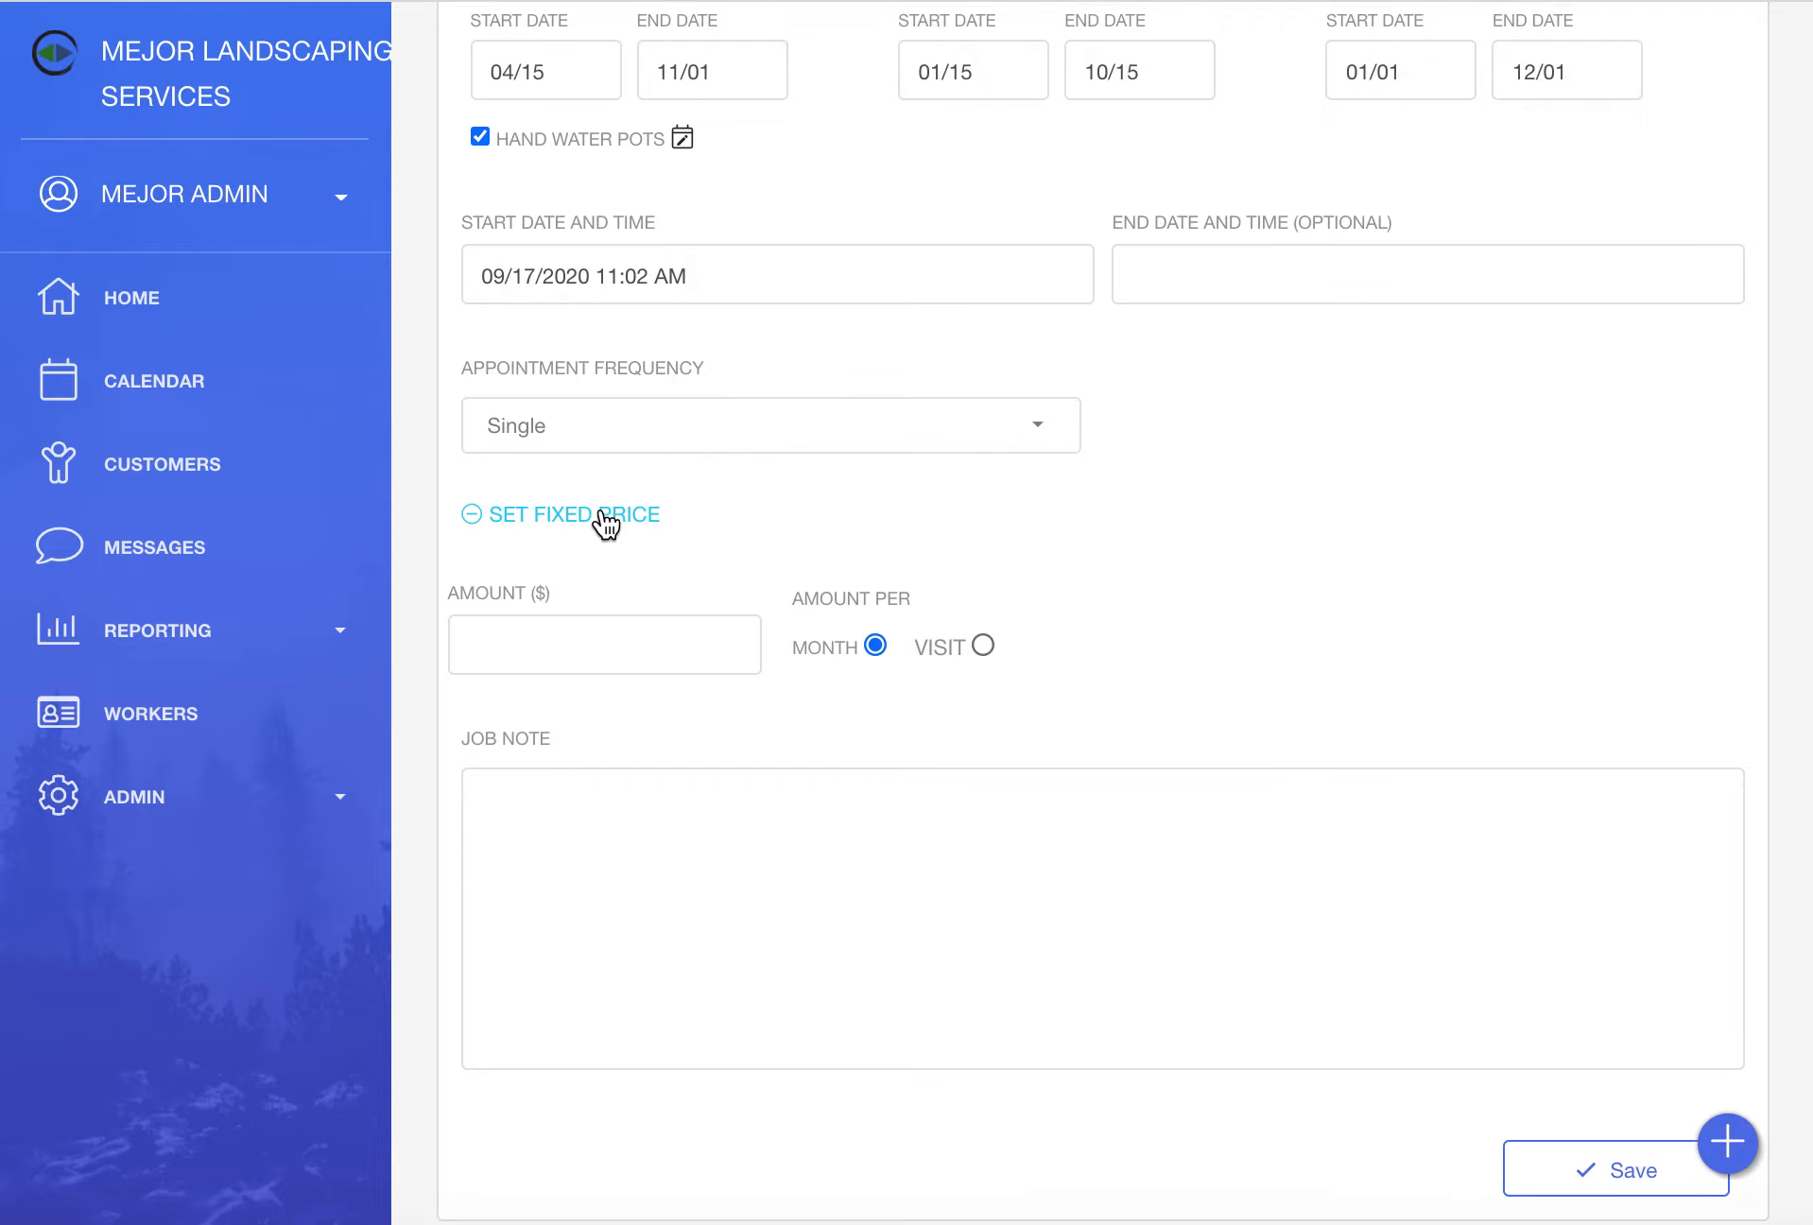
{"action": "scroll", "coordinate": [604, 523], "scroll_direction": "up", "scroll_amount": 7}
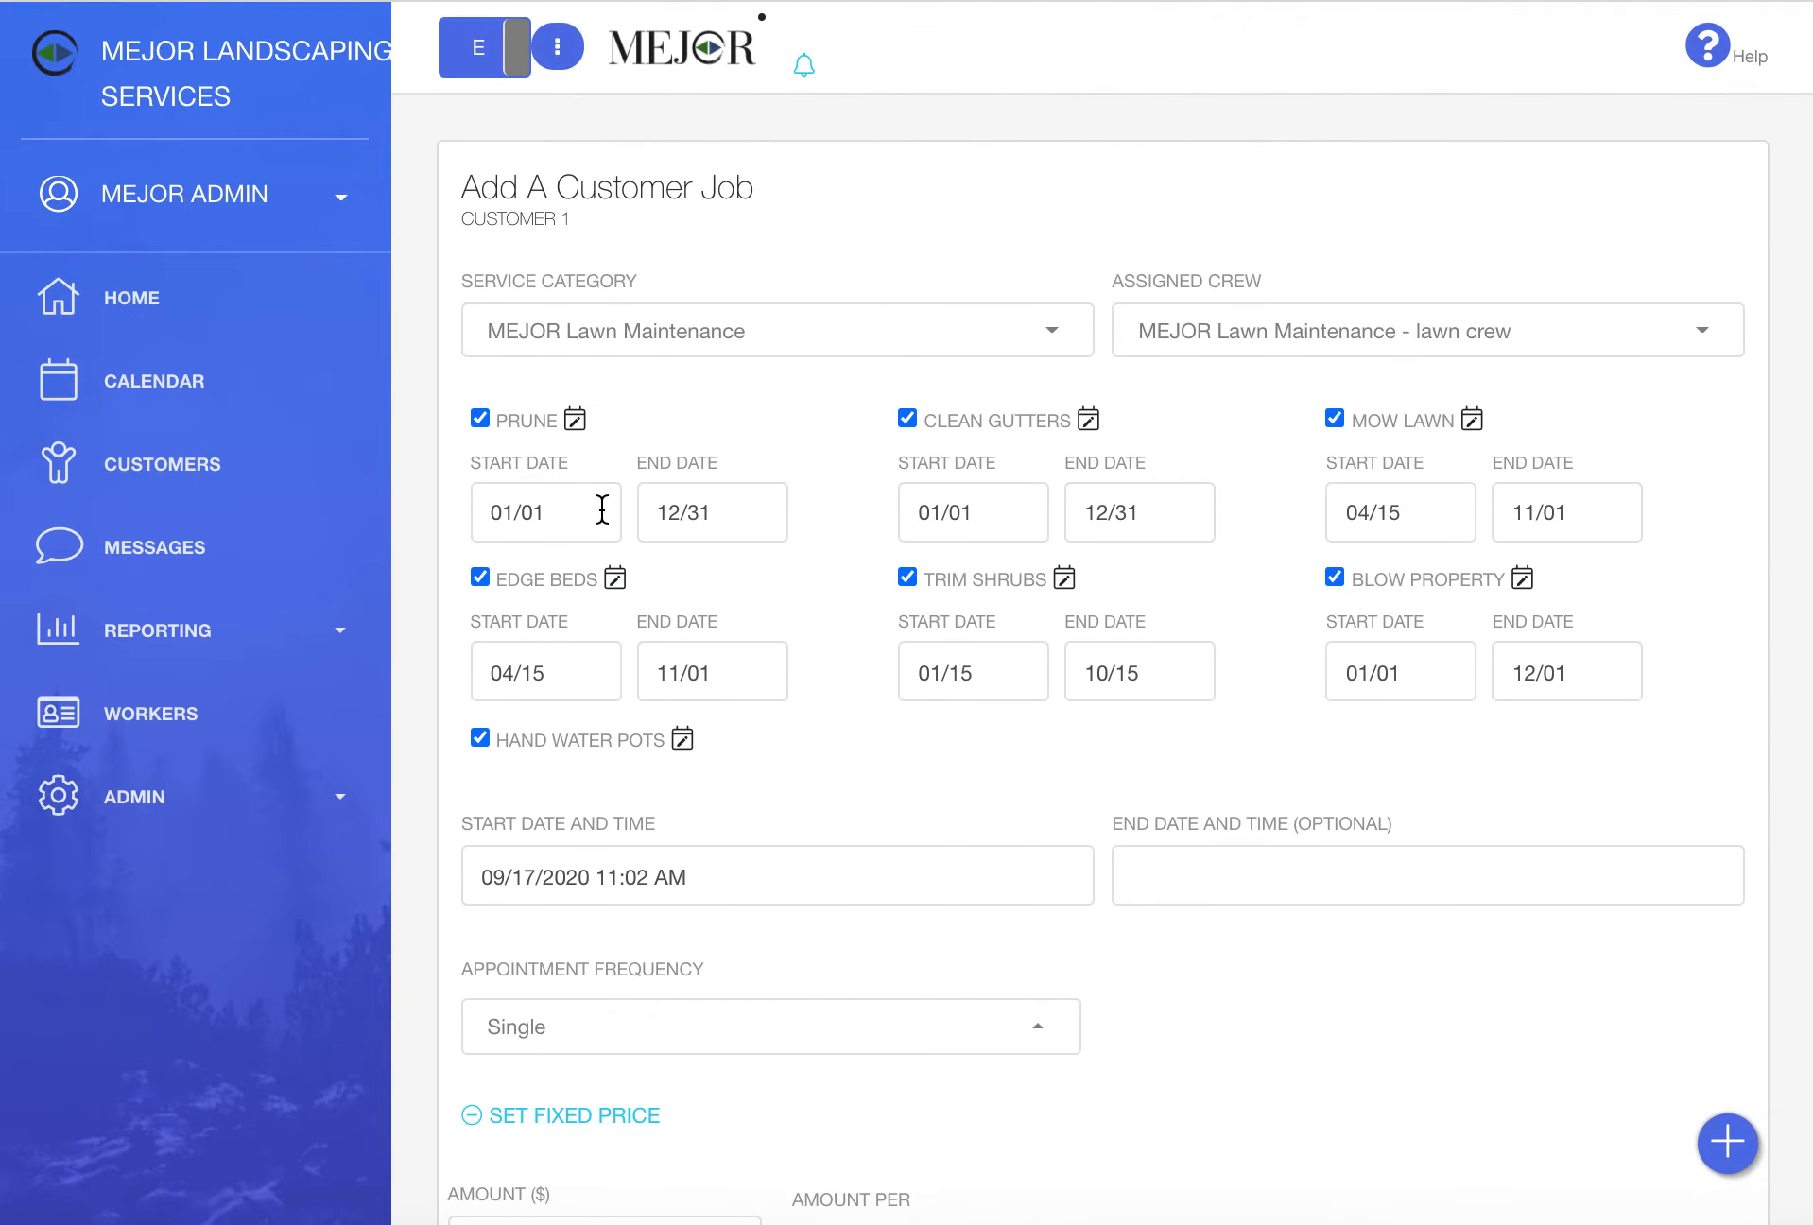
{"action": "scroll", "coordinate": [602, 511], "scroll_direction": "down", "scroll_amount": 3}
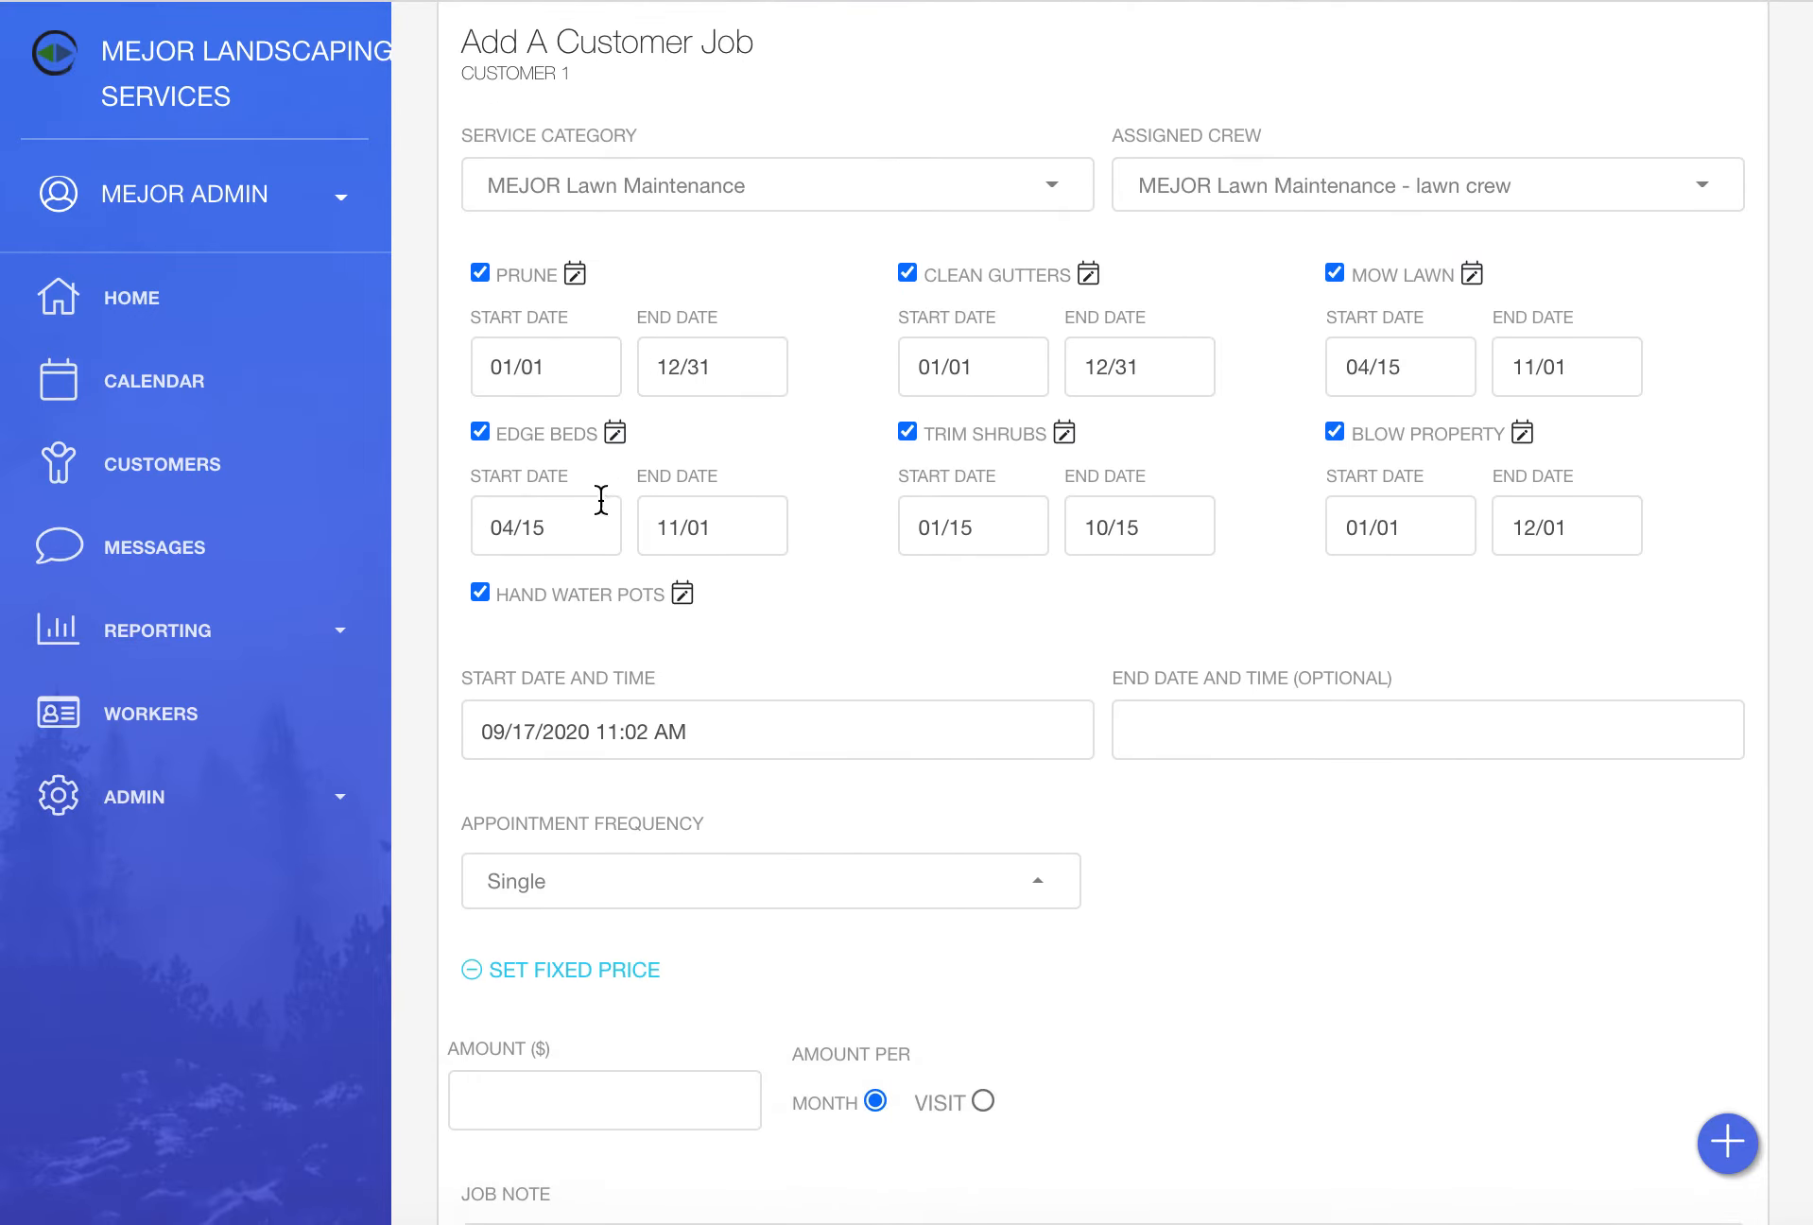
{"action": "scroll", "coordinate": [599, 497], "scroll_direction": "down", "scroll_amount": 1}
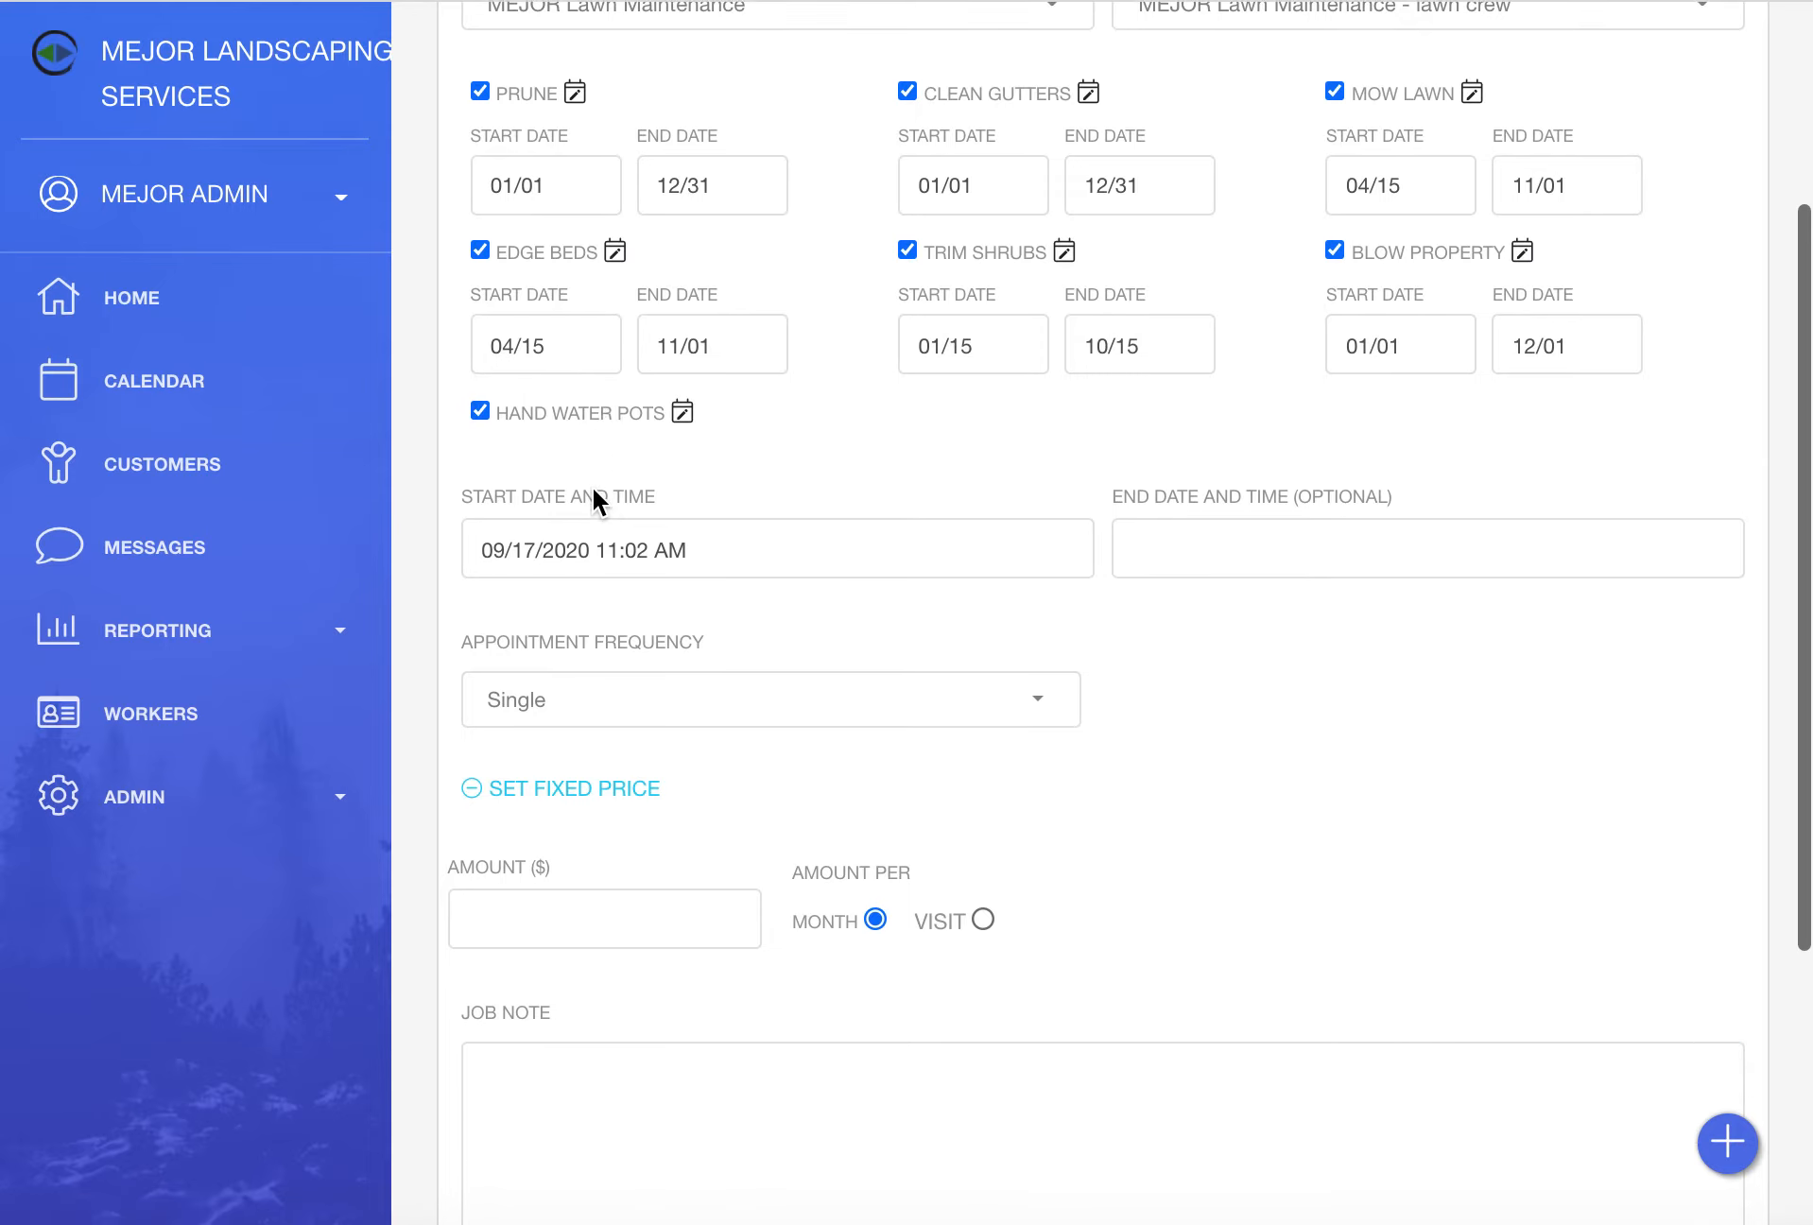
{"action": "left_click", "coordinate": [612, 926]}
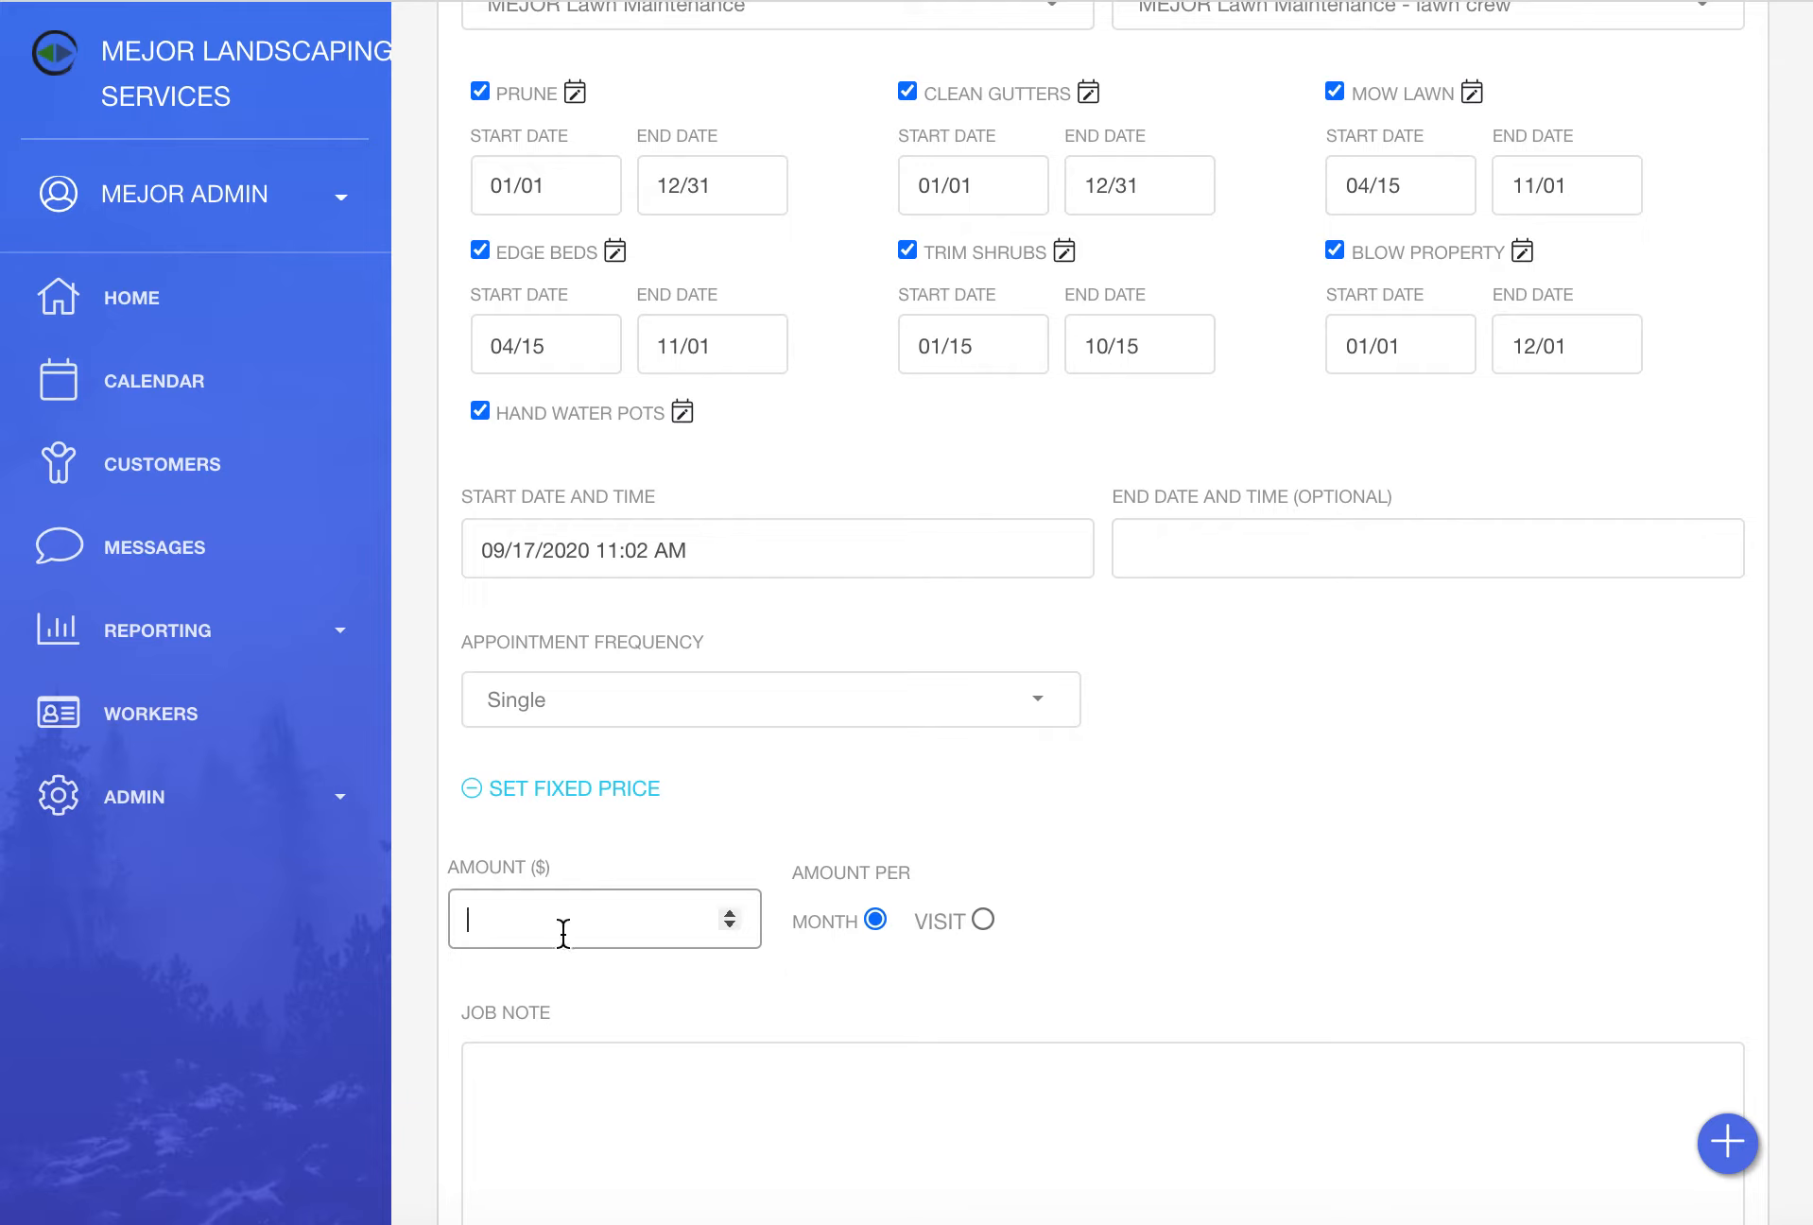
{"action": "type", "text": "100"}
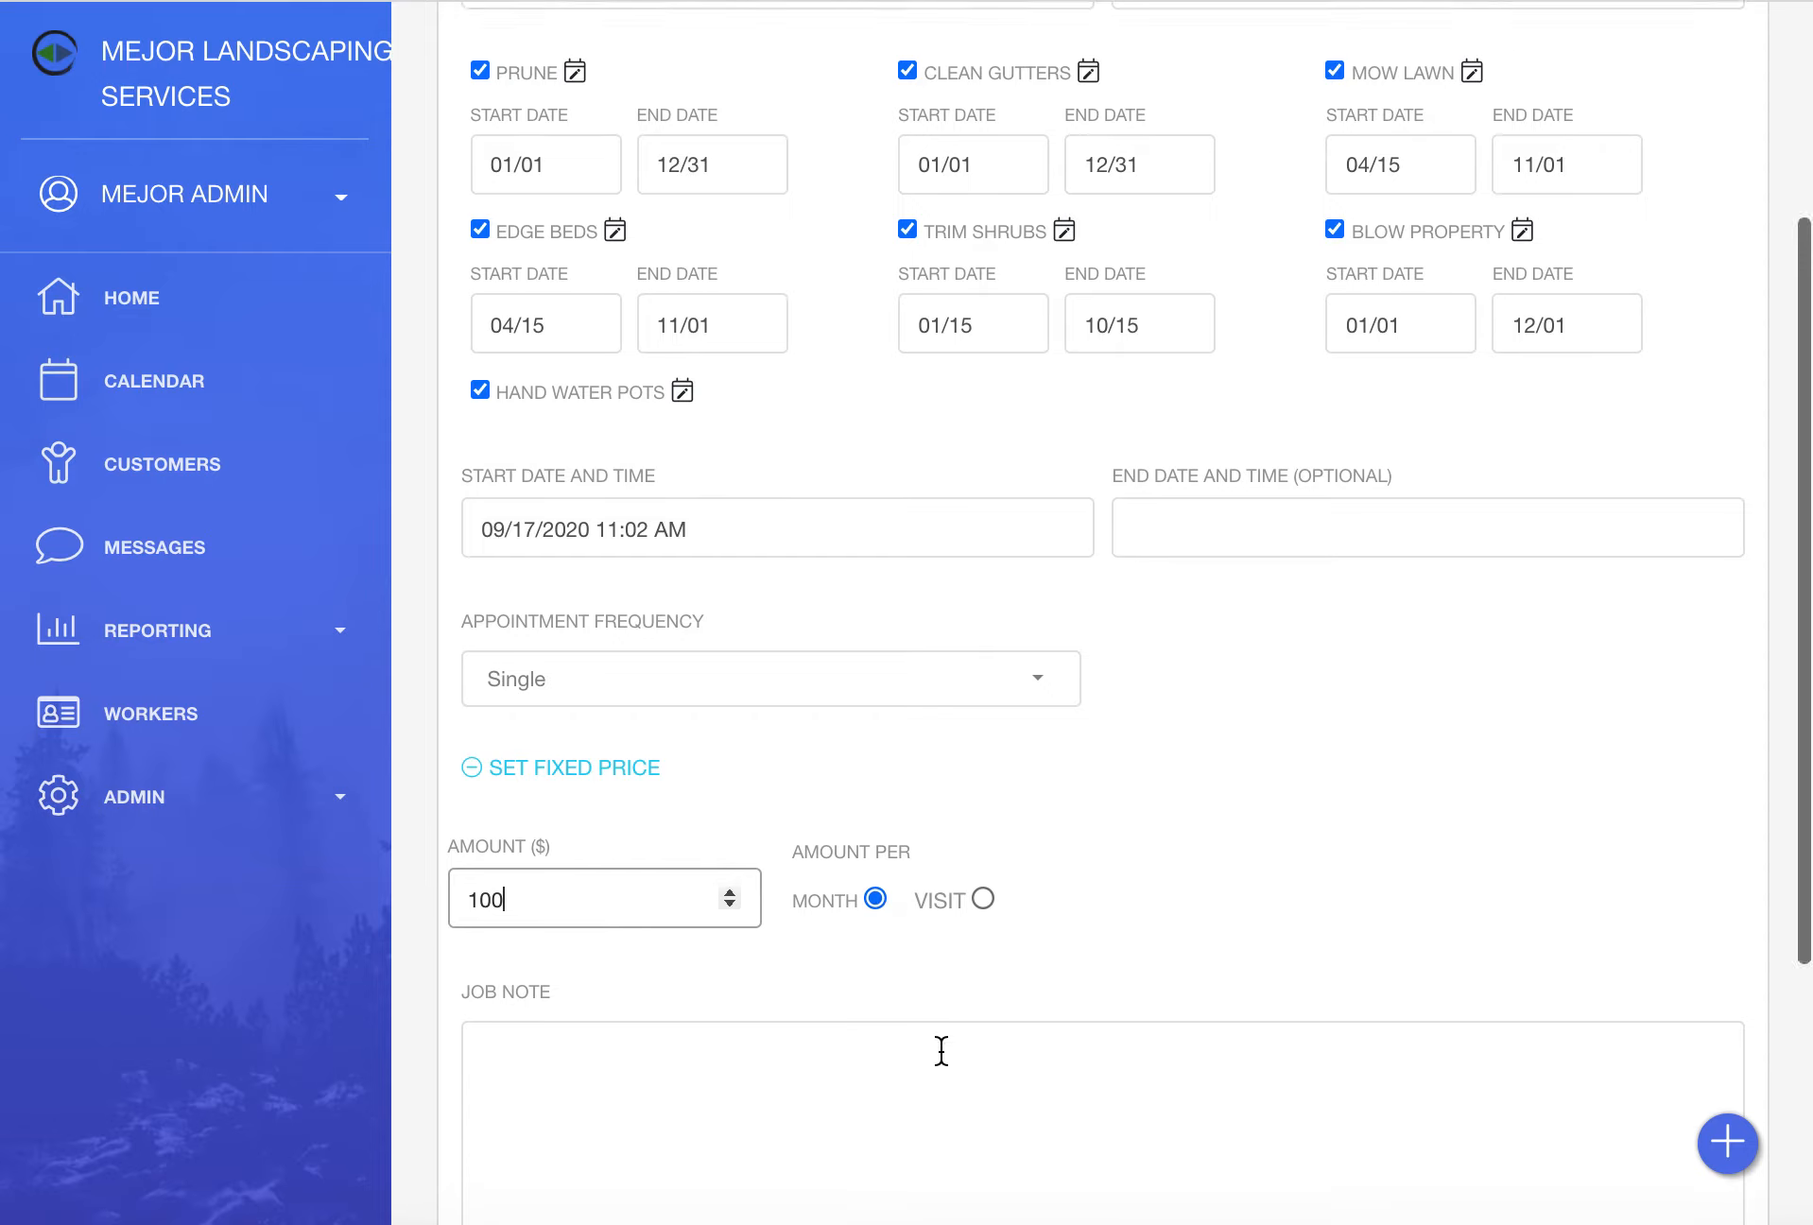
- Look over the empty job note field and the rest of the filled-in job form without entering a note
{"action": "scroll", "coordinate": [942, 1050], "scroll_direction": "down", "scroll_amount": 2}
{"action": "left_click", "coordinate": [941, 1050]}
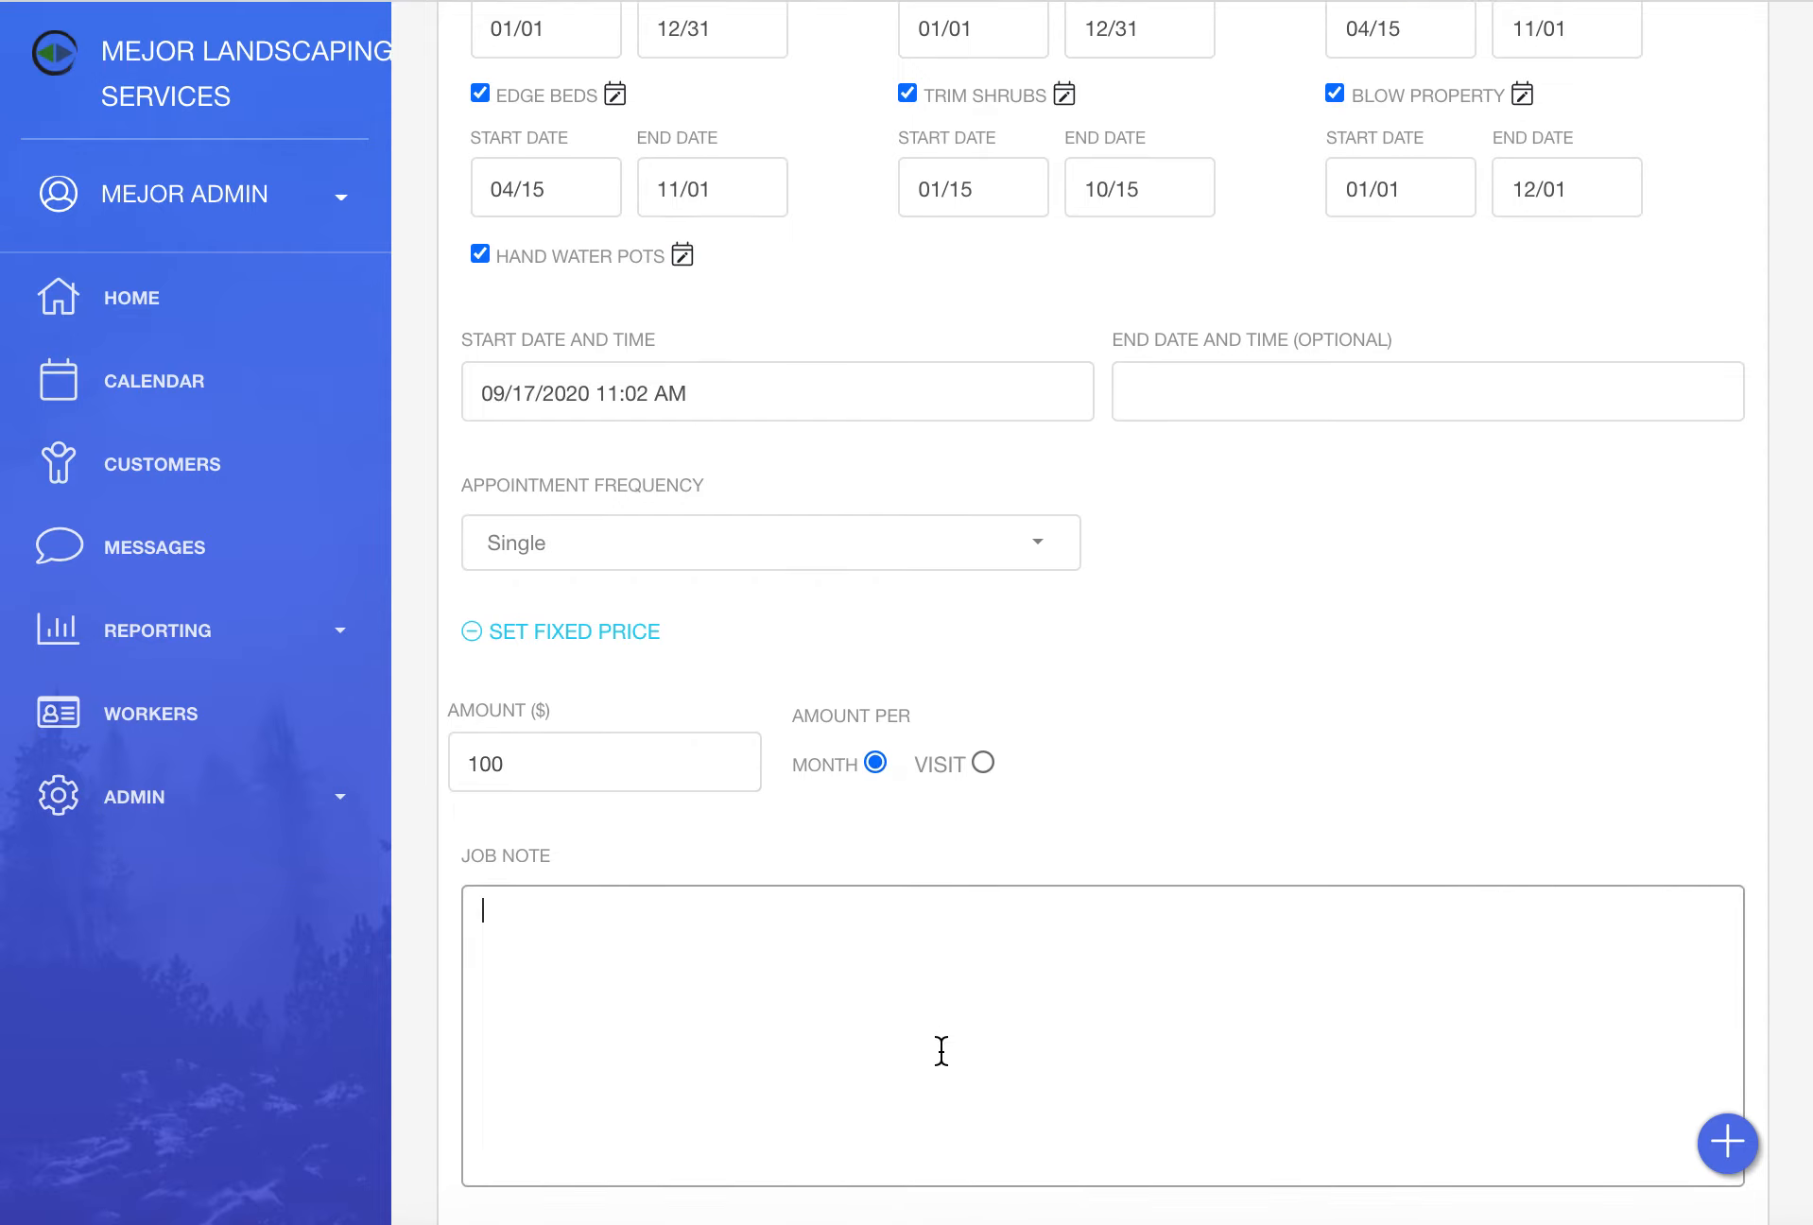
{"action": "scroll", "coordinate": [942, 1050], "scroll_direction": "down", "scroll_amount": 1}
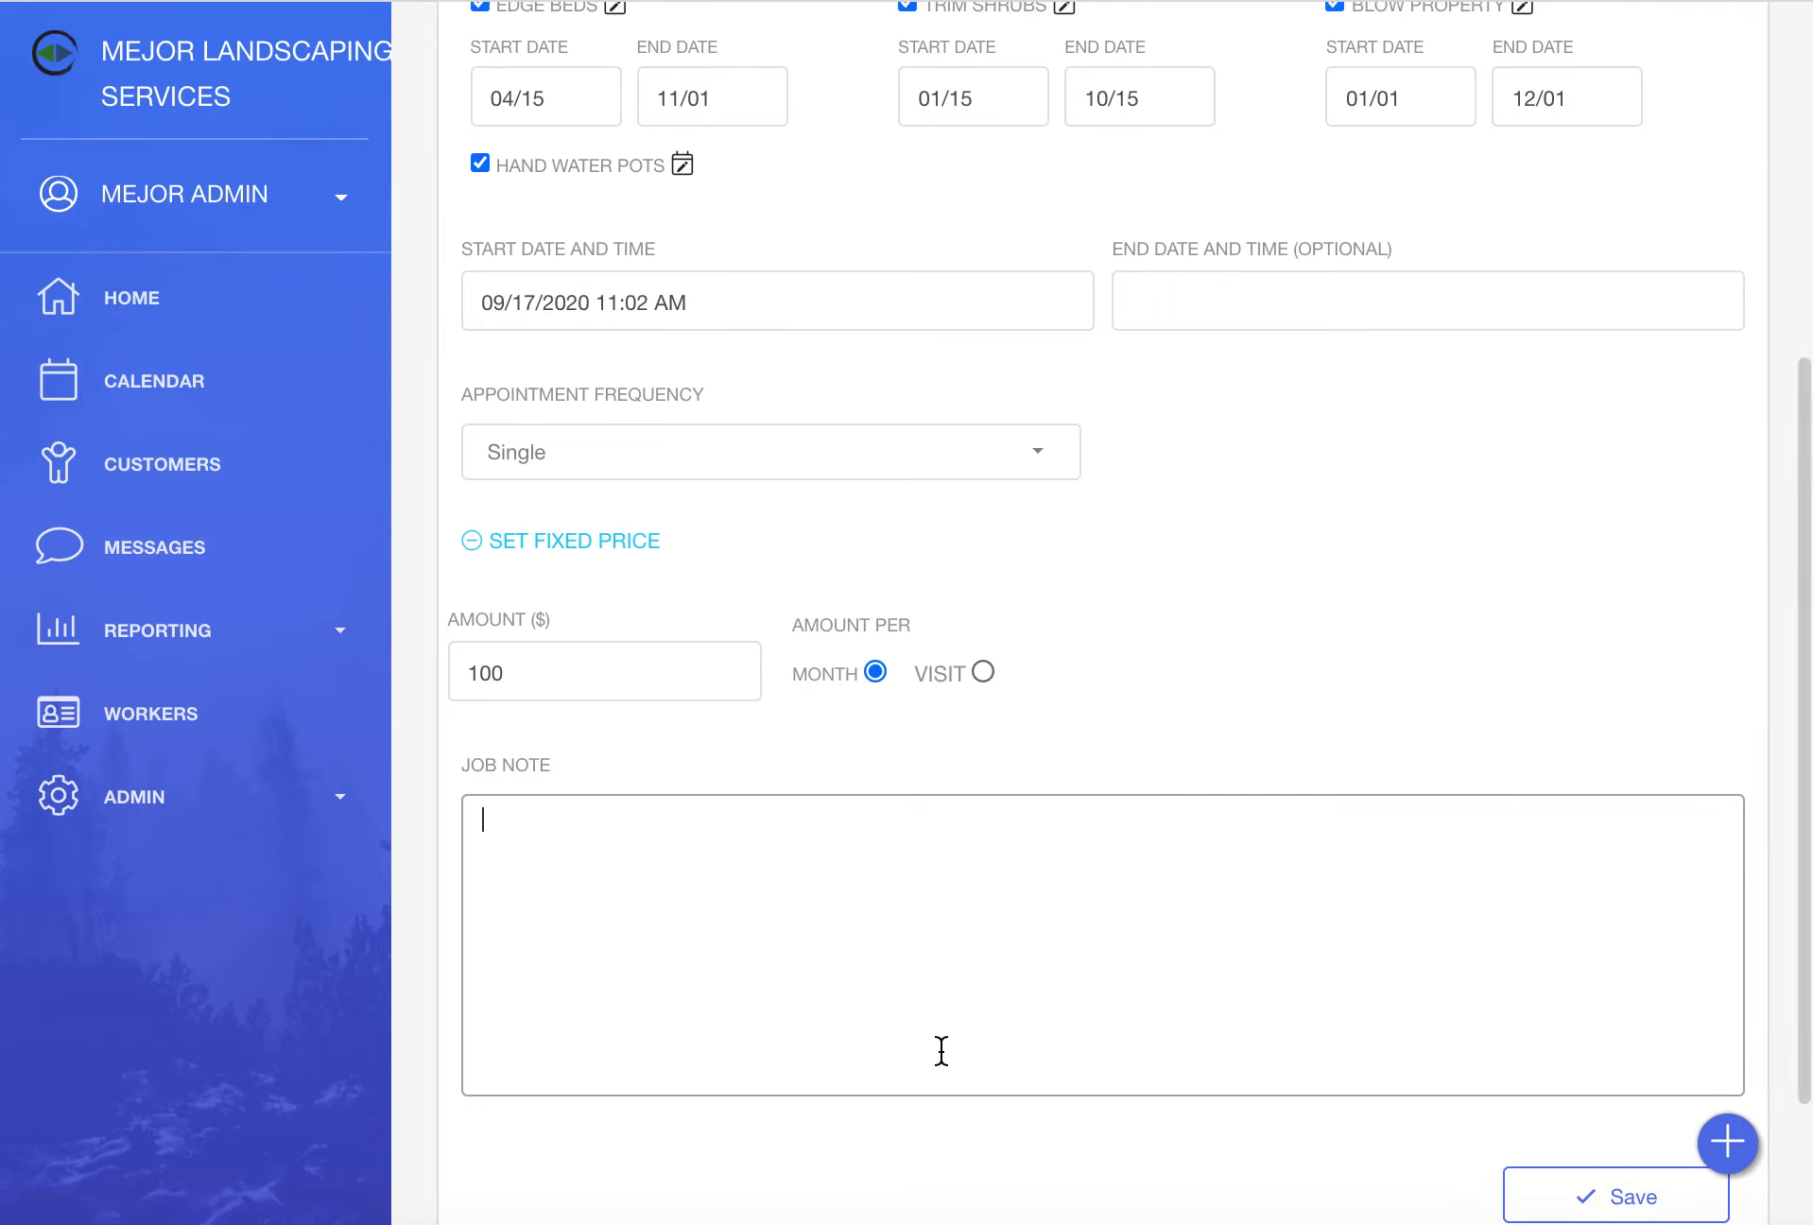
{"action": "scroll", "coordinate": [941, 1051], "scroll_direction": "up", "scroll_amount": 6}
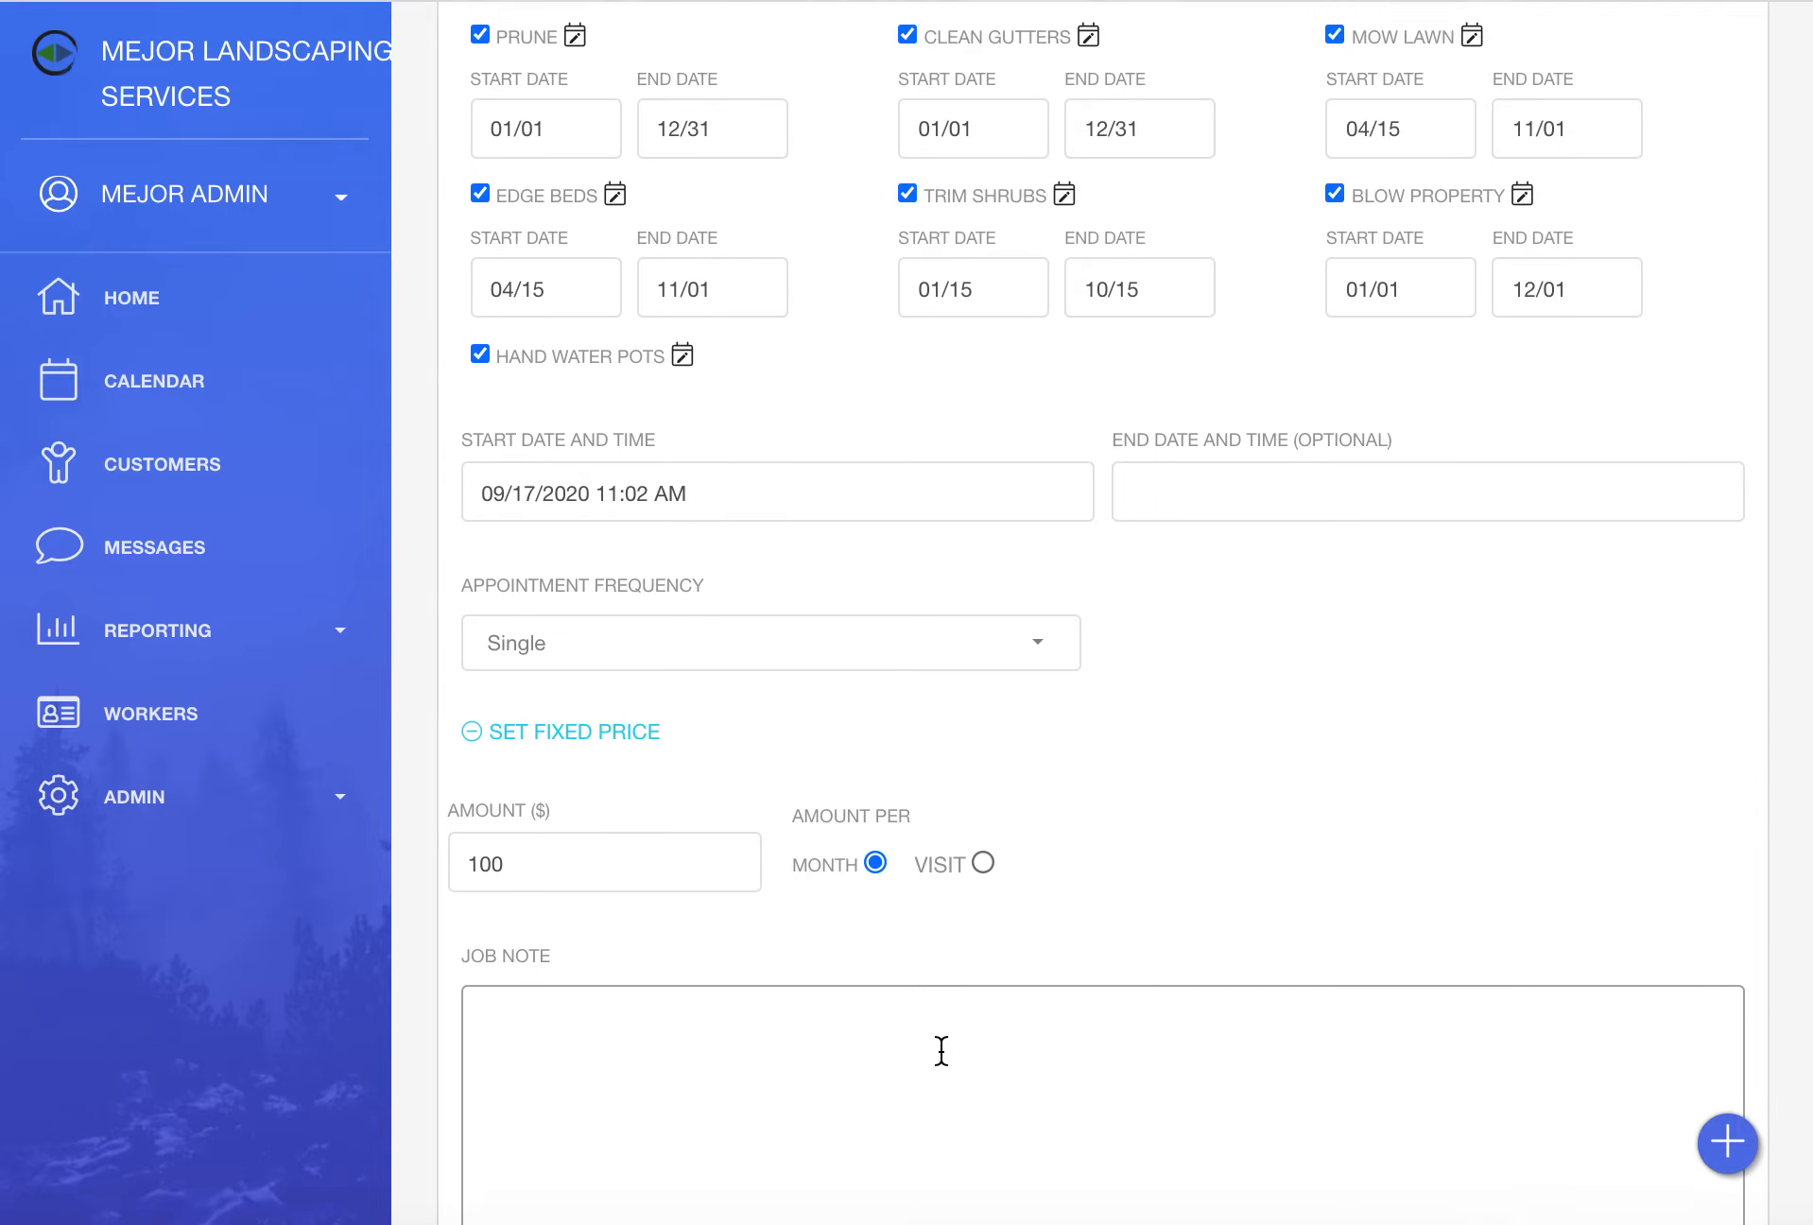
{"action": "scroll", "coordinate": [941, 1066], "scroll_direction": "down", "scroll_amount": 5}
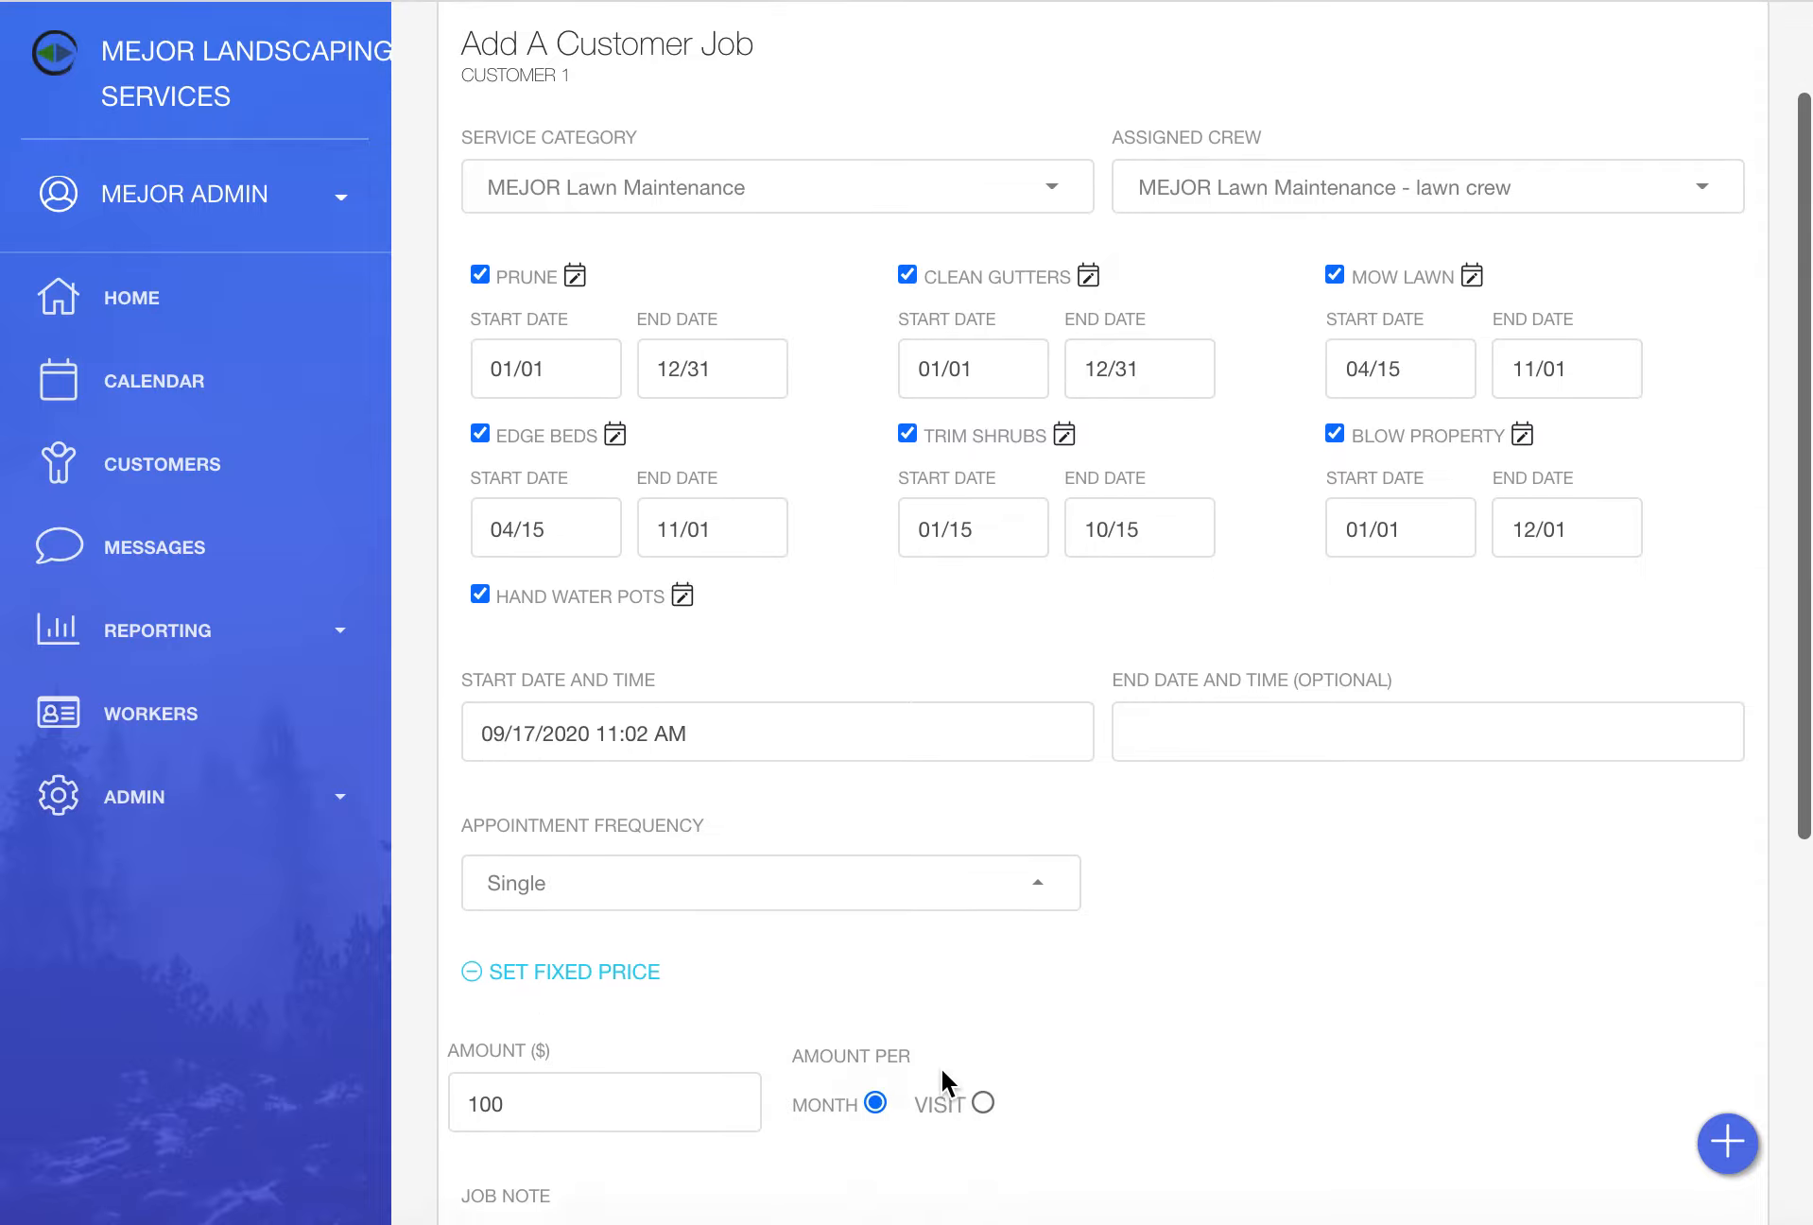
{"action": "left_click", "coordinate": [941, 1067]}
{"action": "scroll", "coordinate": [940, 1066], "scroll_direction": "down", "scroll_amount": 3}
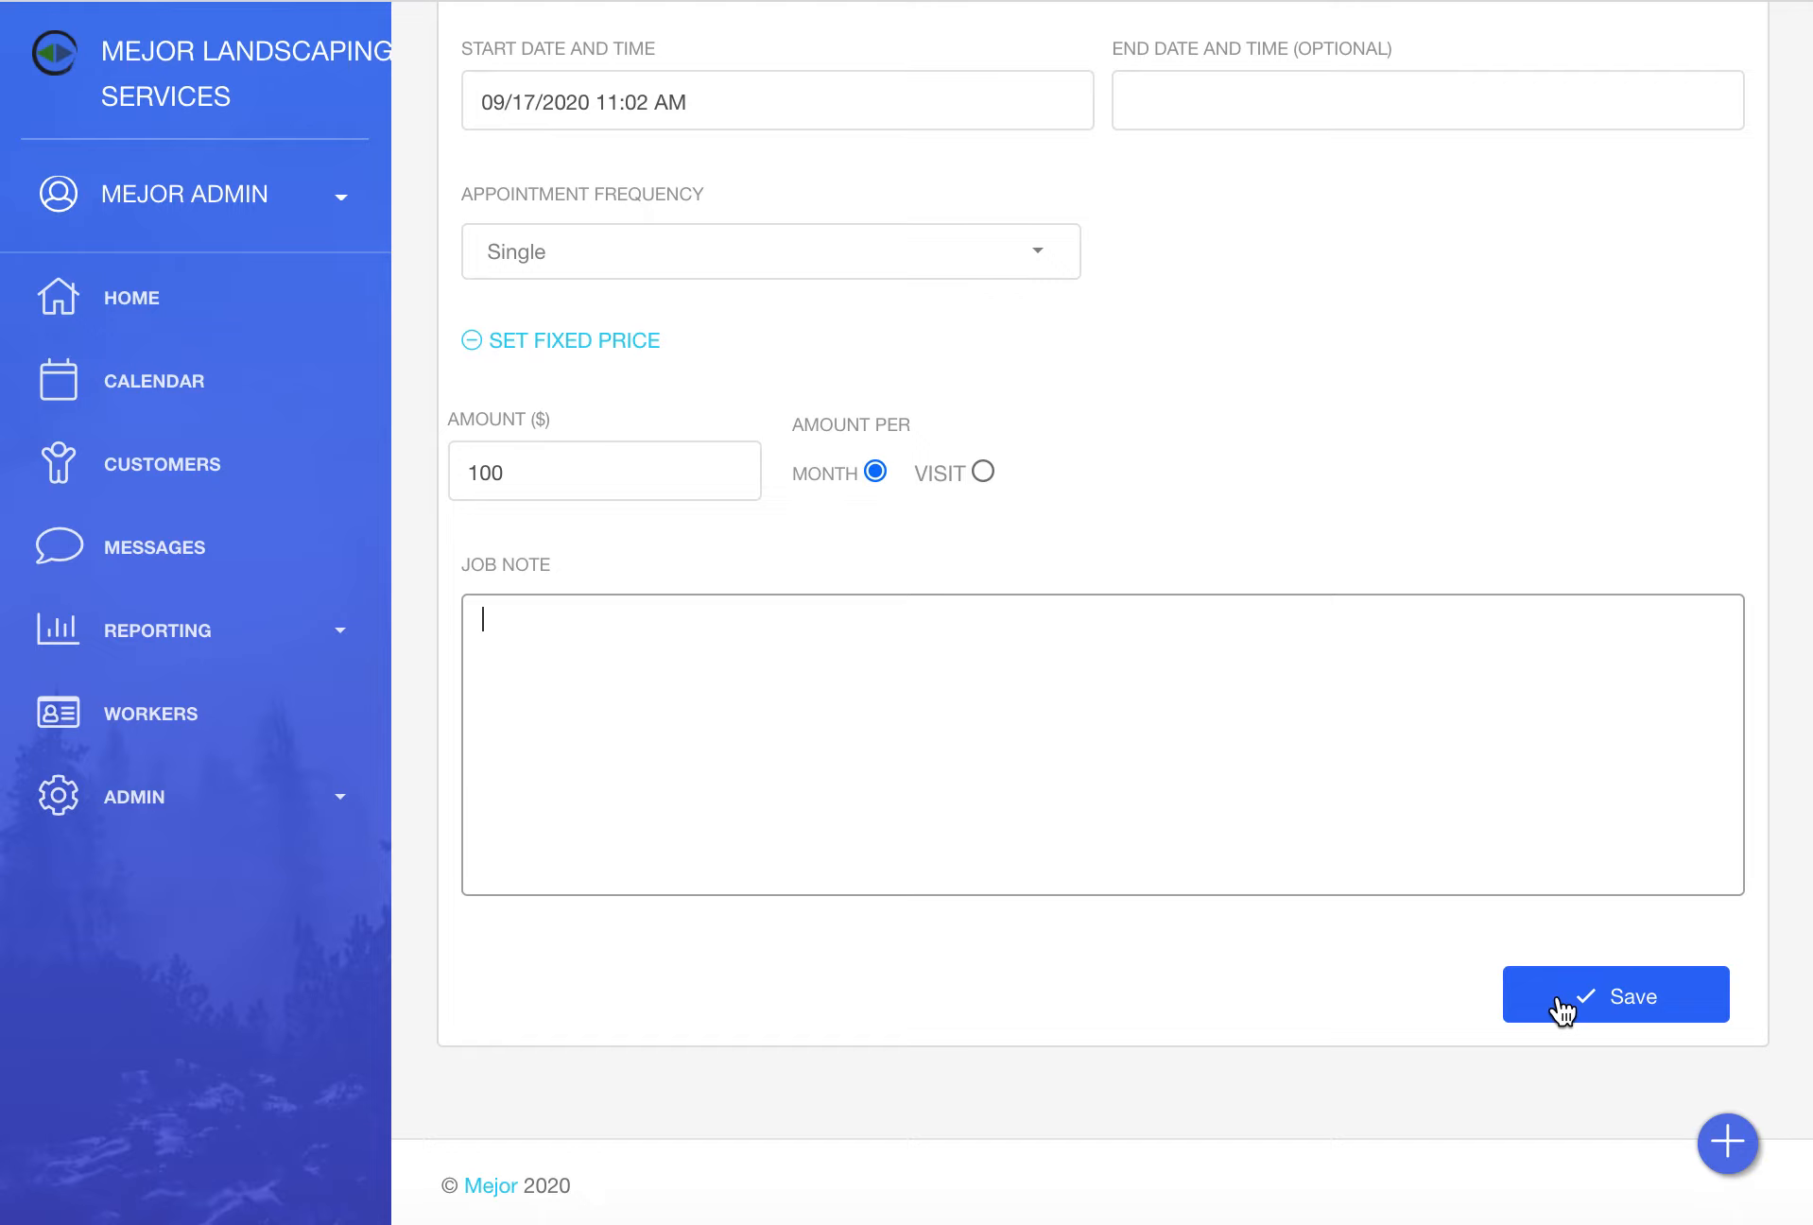
- Collapse the fixed price section and review the job's services, dates and appointment frequency
{"action": "left_click", "coordinate": [484, 346]}
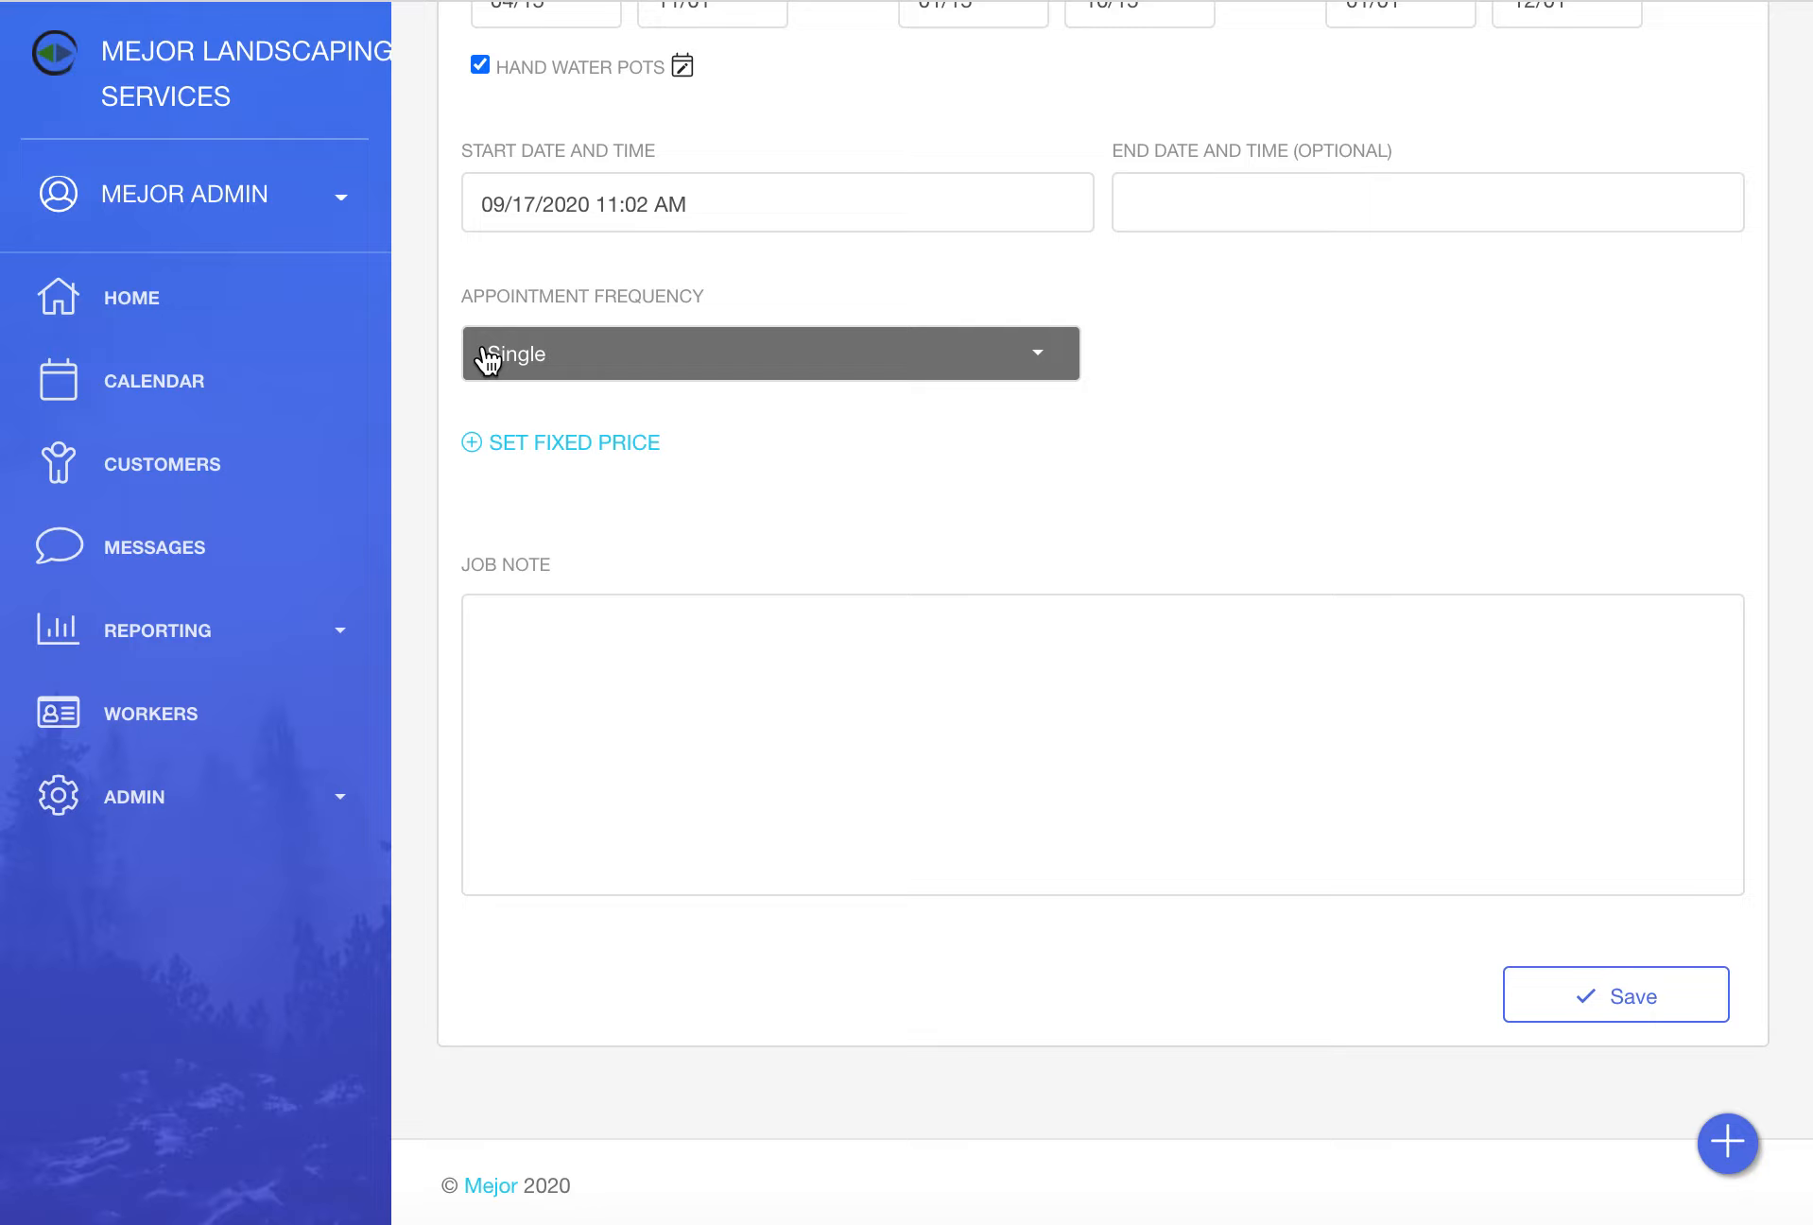
{"action": "scroll", "coordinate": [721, 832], "scroll_direction": "up", "scroll_amount": 2}
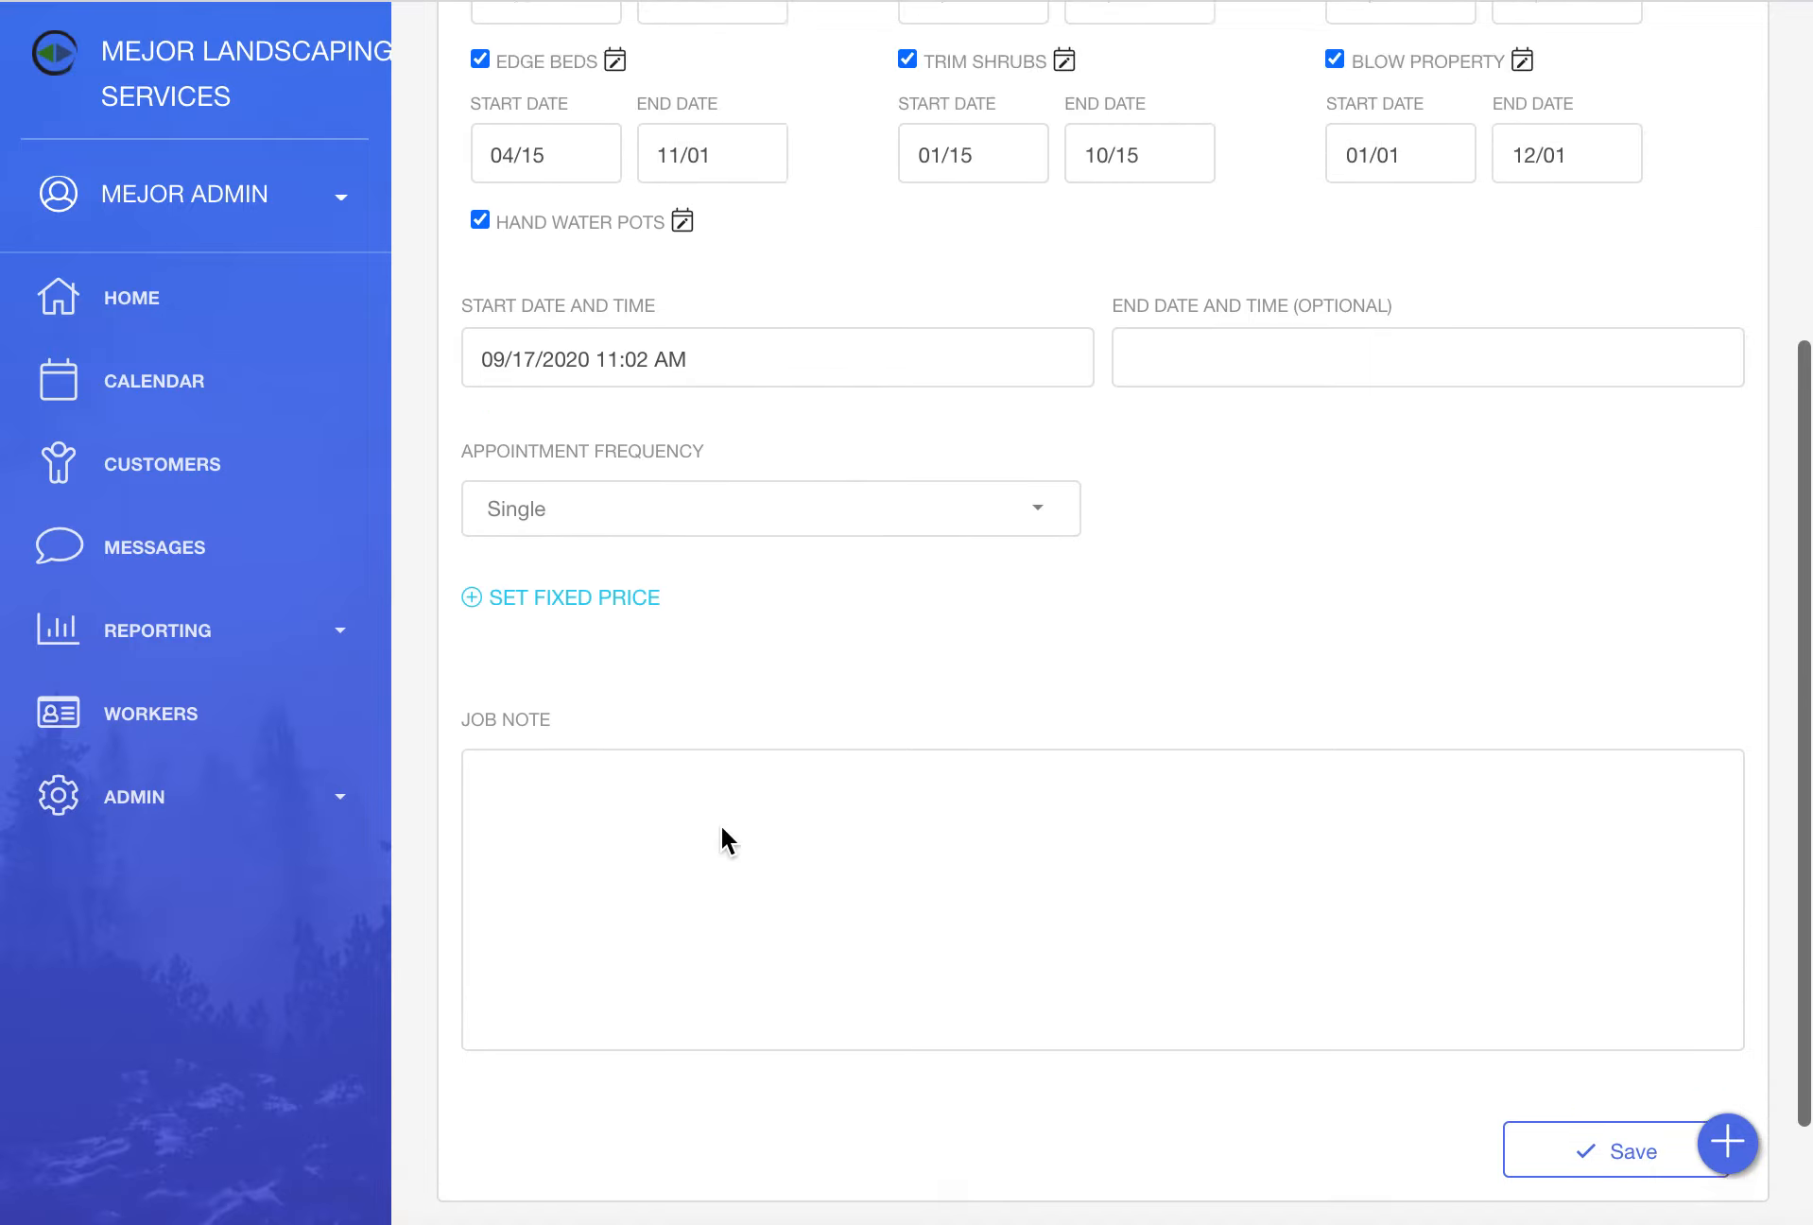
{"action": "scroll", "coordinate": [721, 824], "scroll_direction": "up", "scroll_amount": 5}
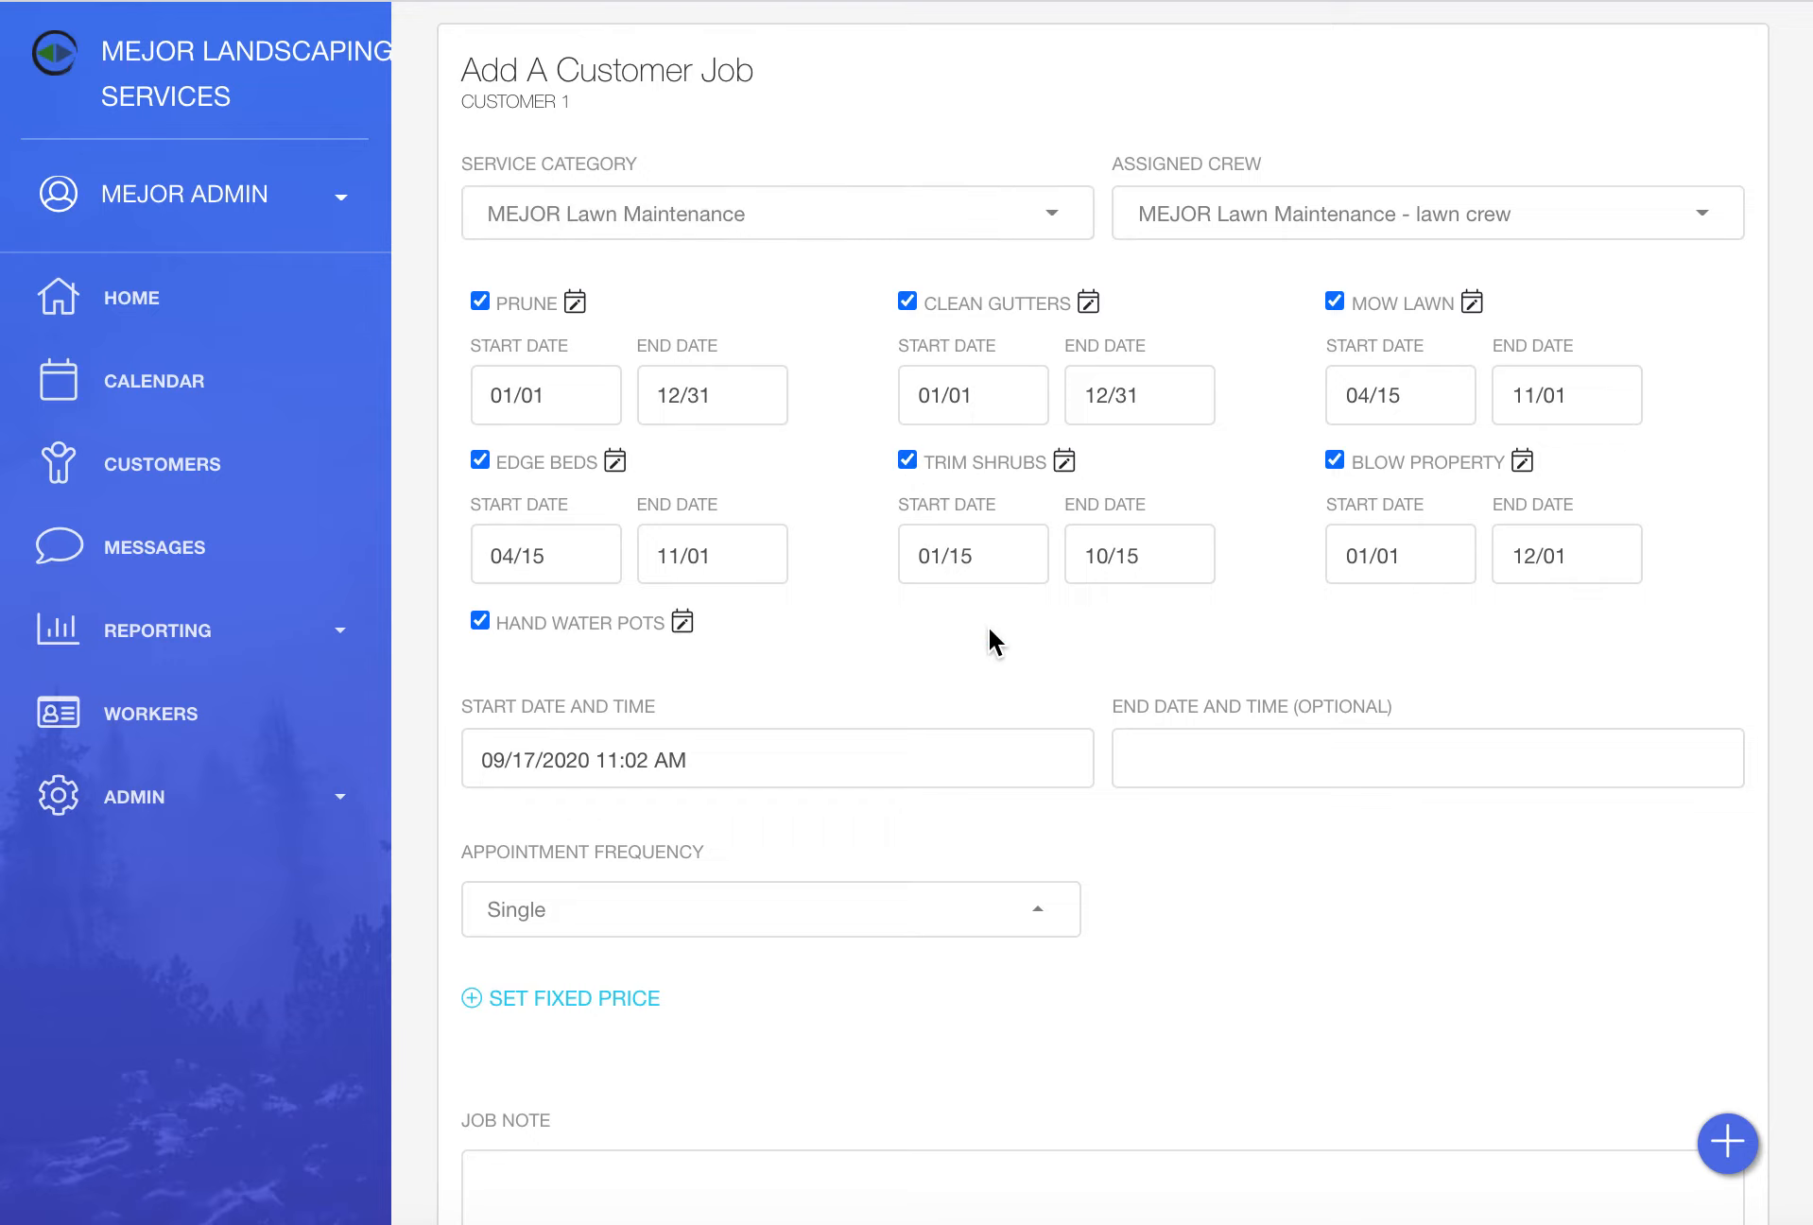
{"action": "scroll", "coordinate": [990, 631], "scroll_direction": "down", "scroll_amount": 7}
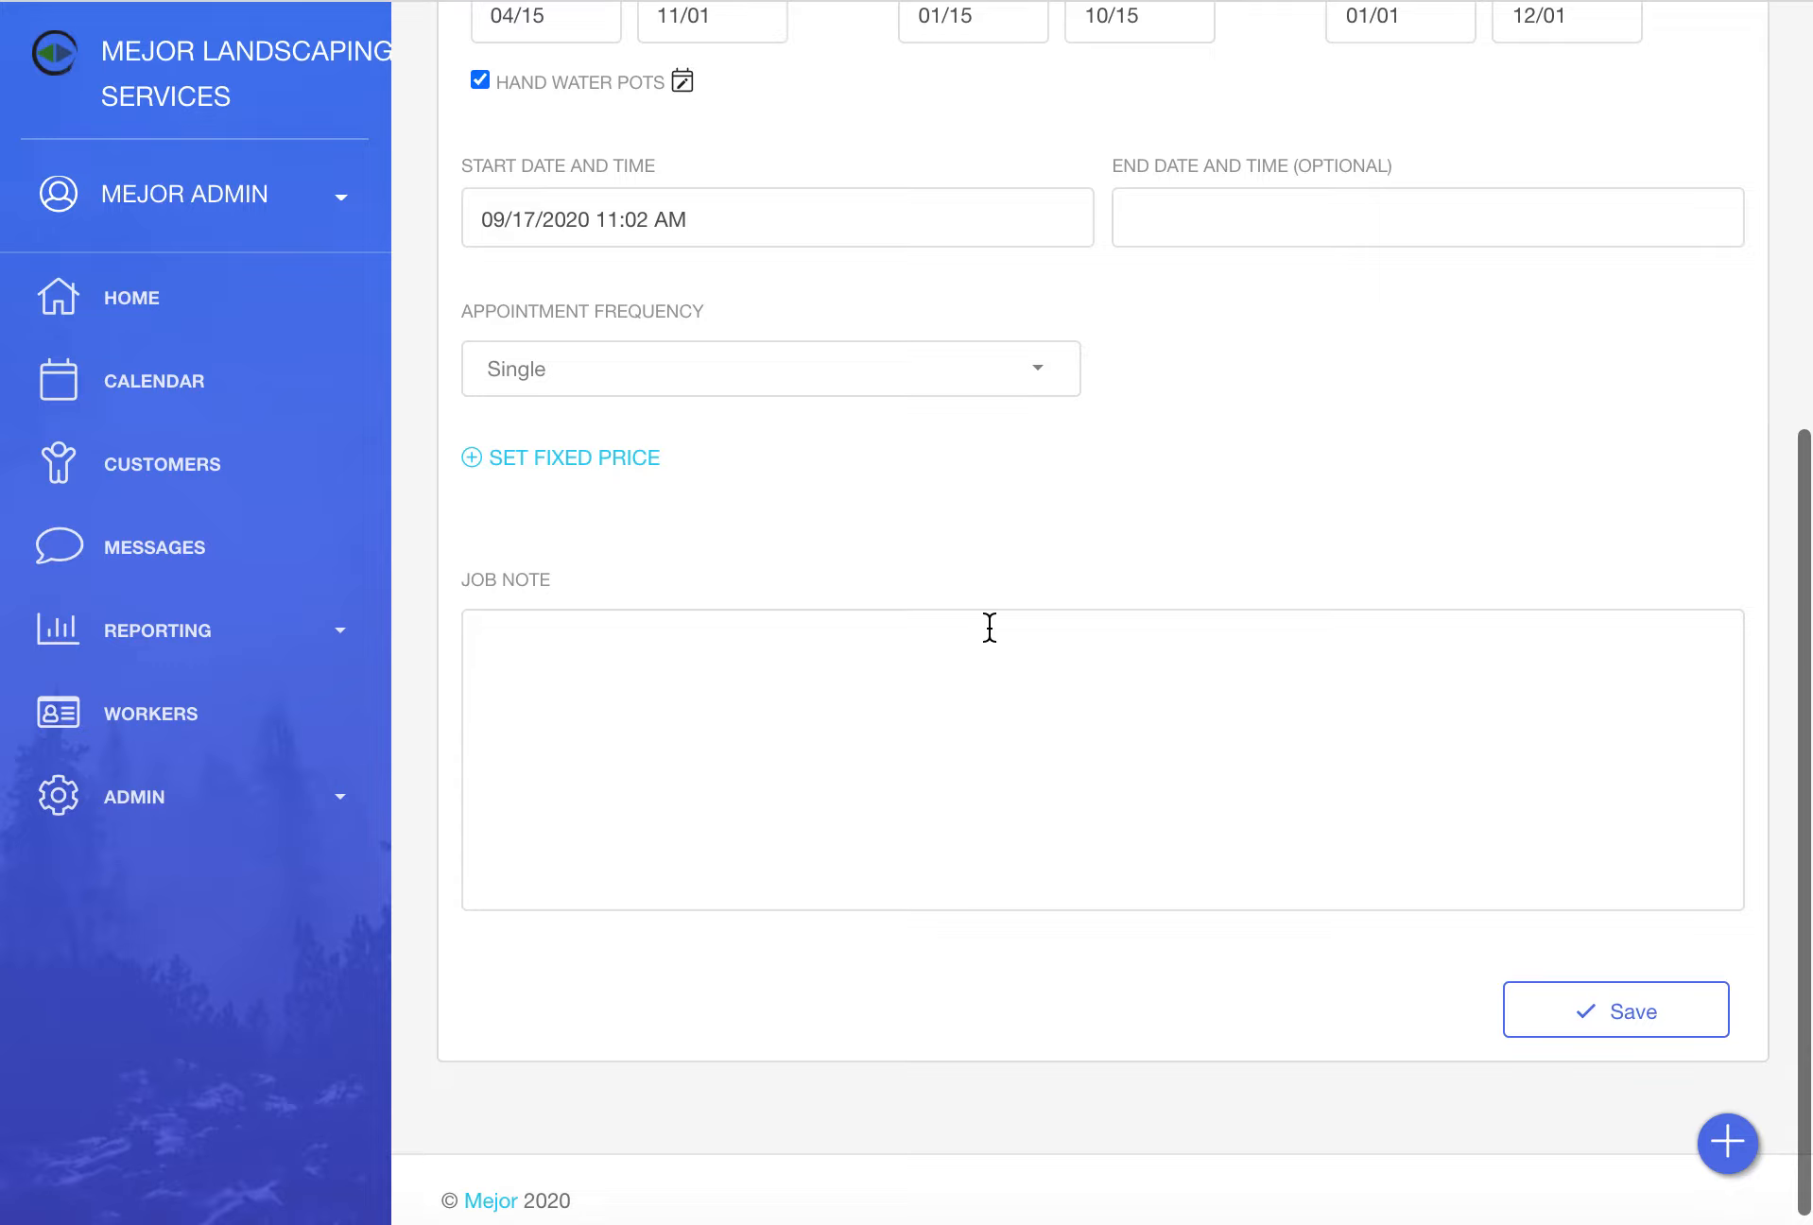
{"action": "scroll", "coordinate": [990, 627], "scroll_direction": "up", "scroll_amount": 2}
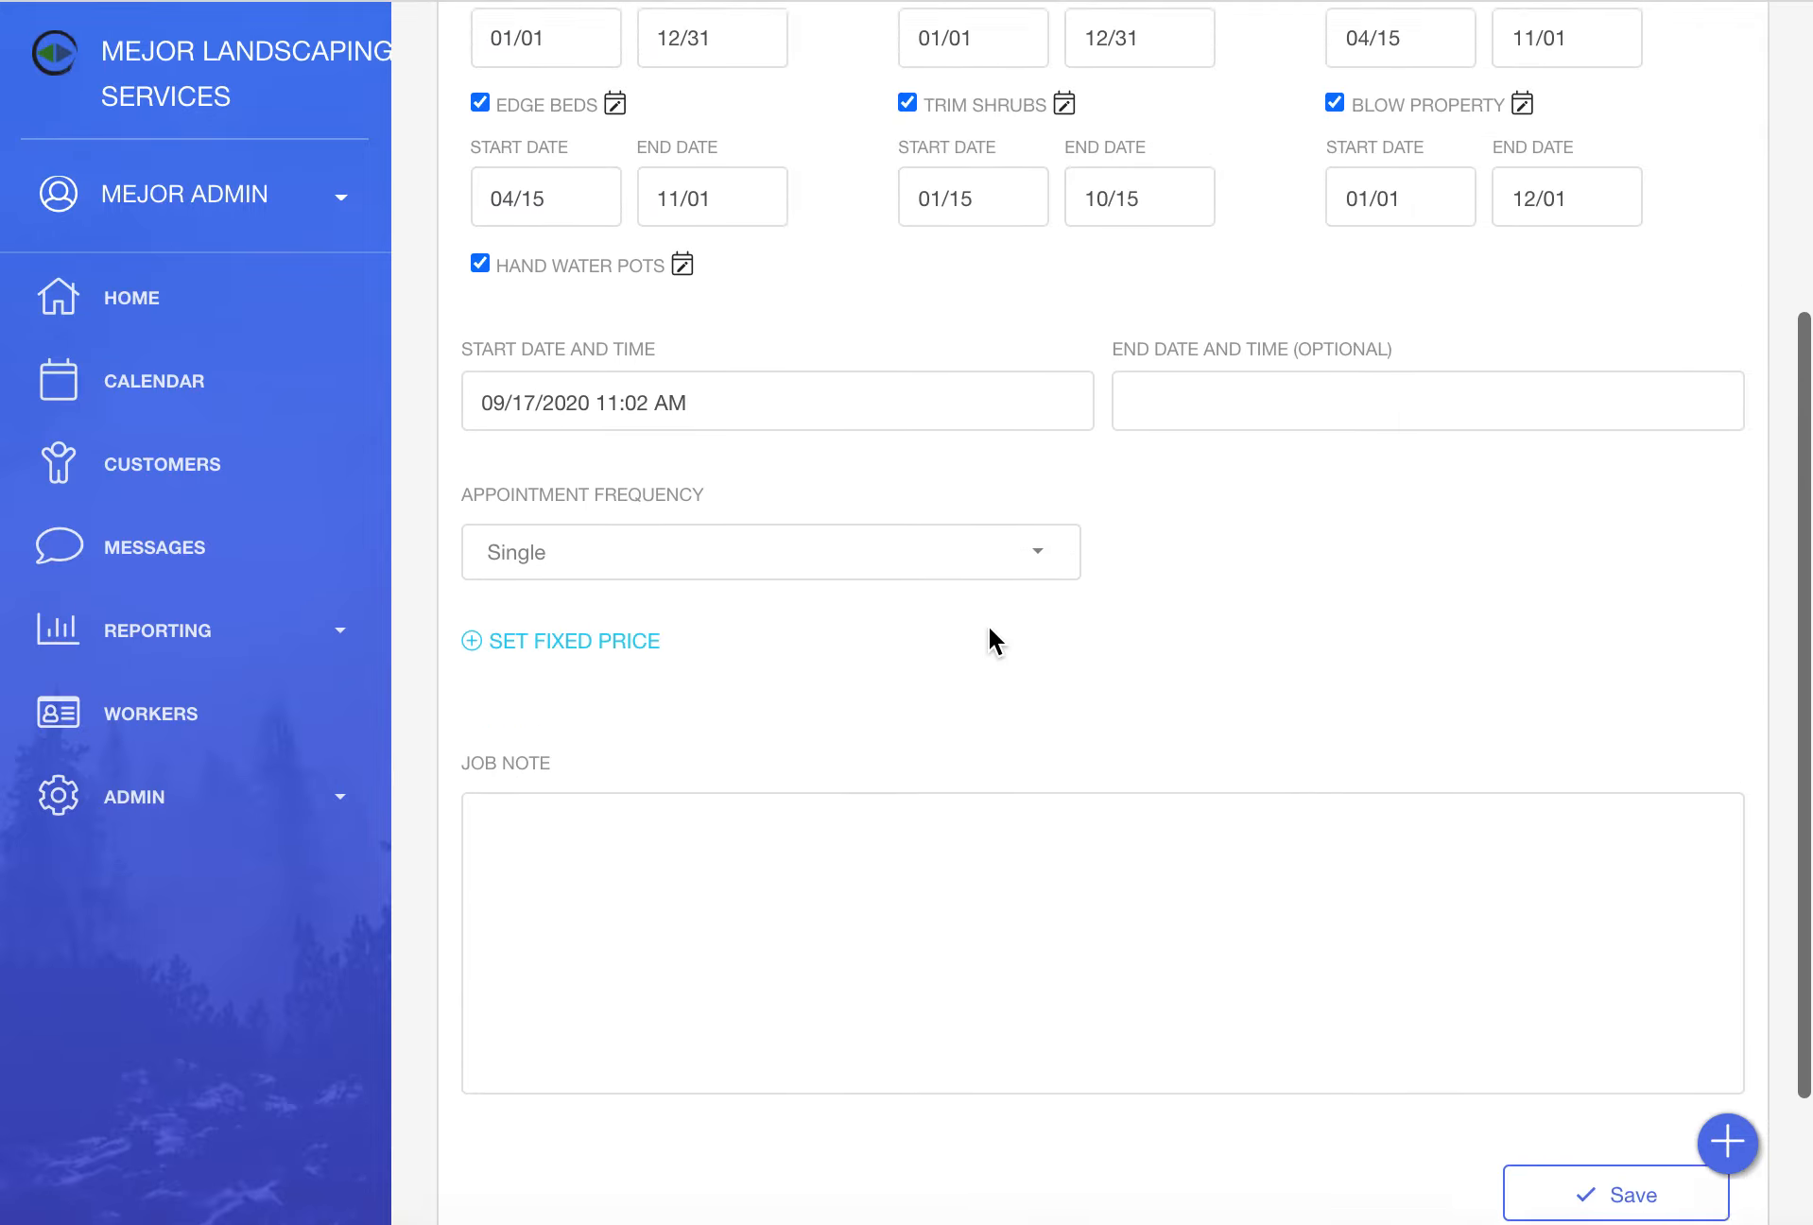
{"action": "scroll", "coordinate": [988, 628], "scroll_direction": "up", "scroll_amount": 5}
{"action": "scroll", "coordinate": [989, 627], "scroll_direction": "down", "scroll_amount": 8}
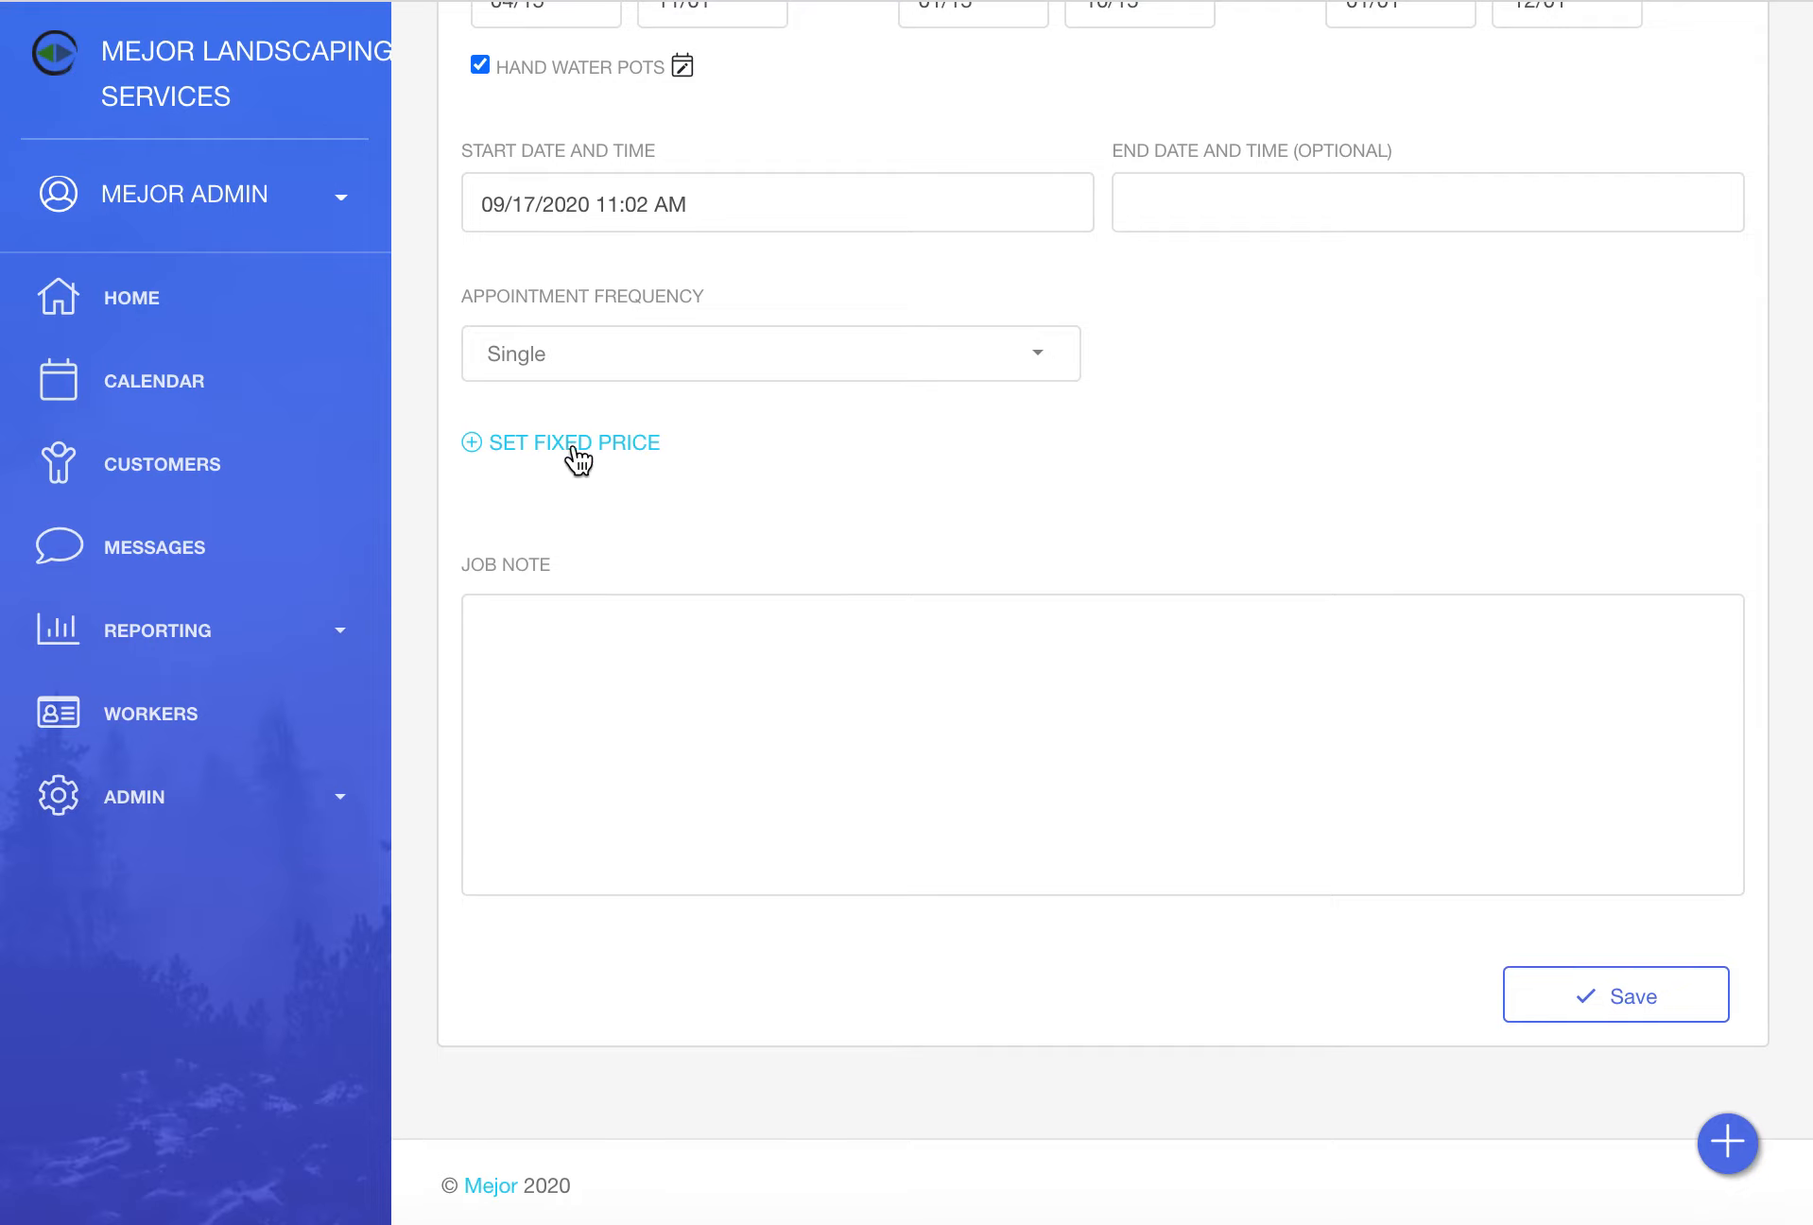
- Check the fixed price options once more, collapse them, and save the lawn maintenance job
{"action": "left_click", "coordinate": [628, 445]}
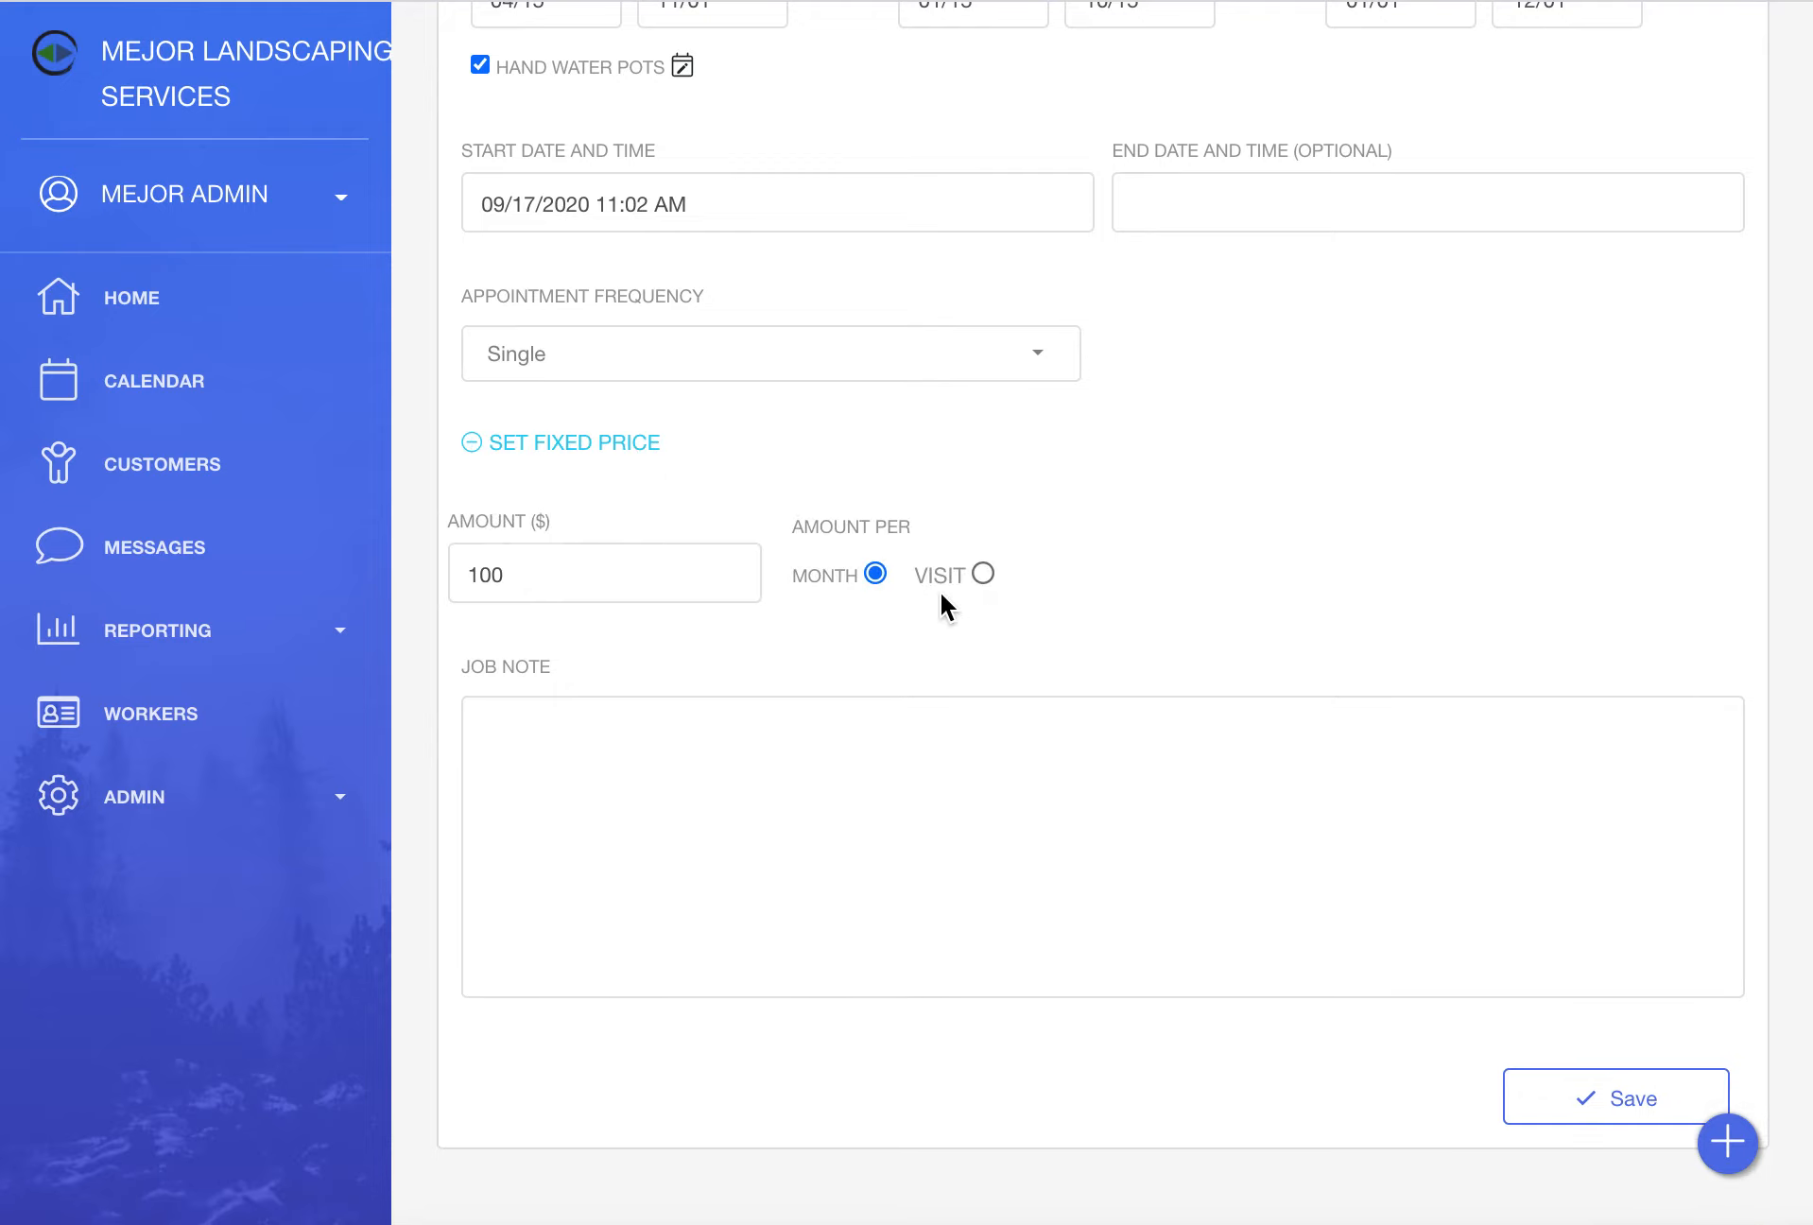
{"action": "left_click", "coordinate": [603, 447]}
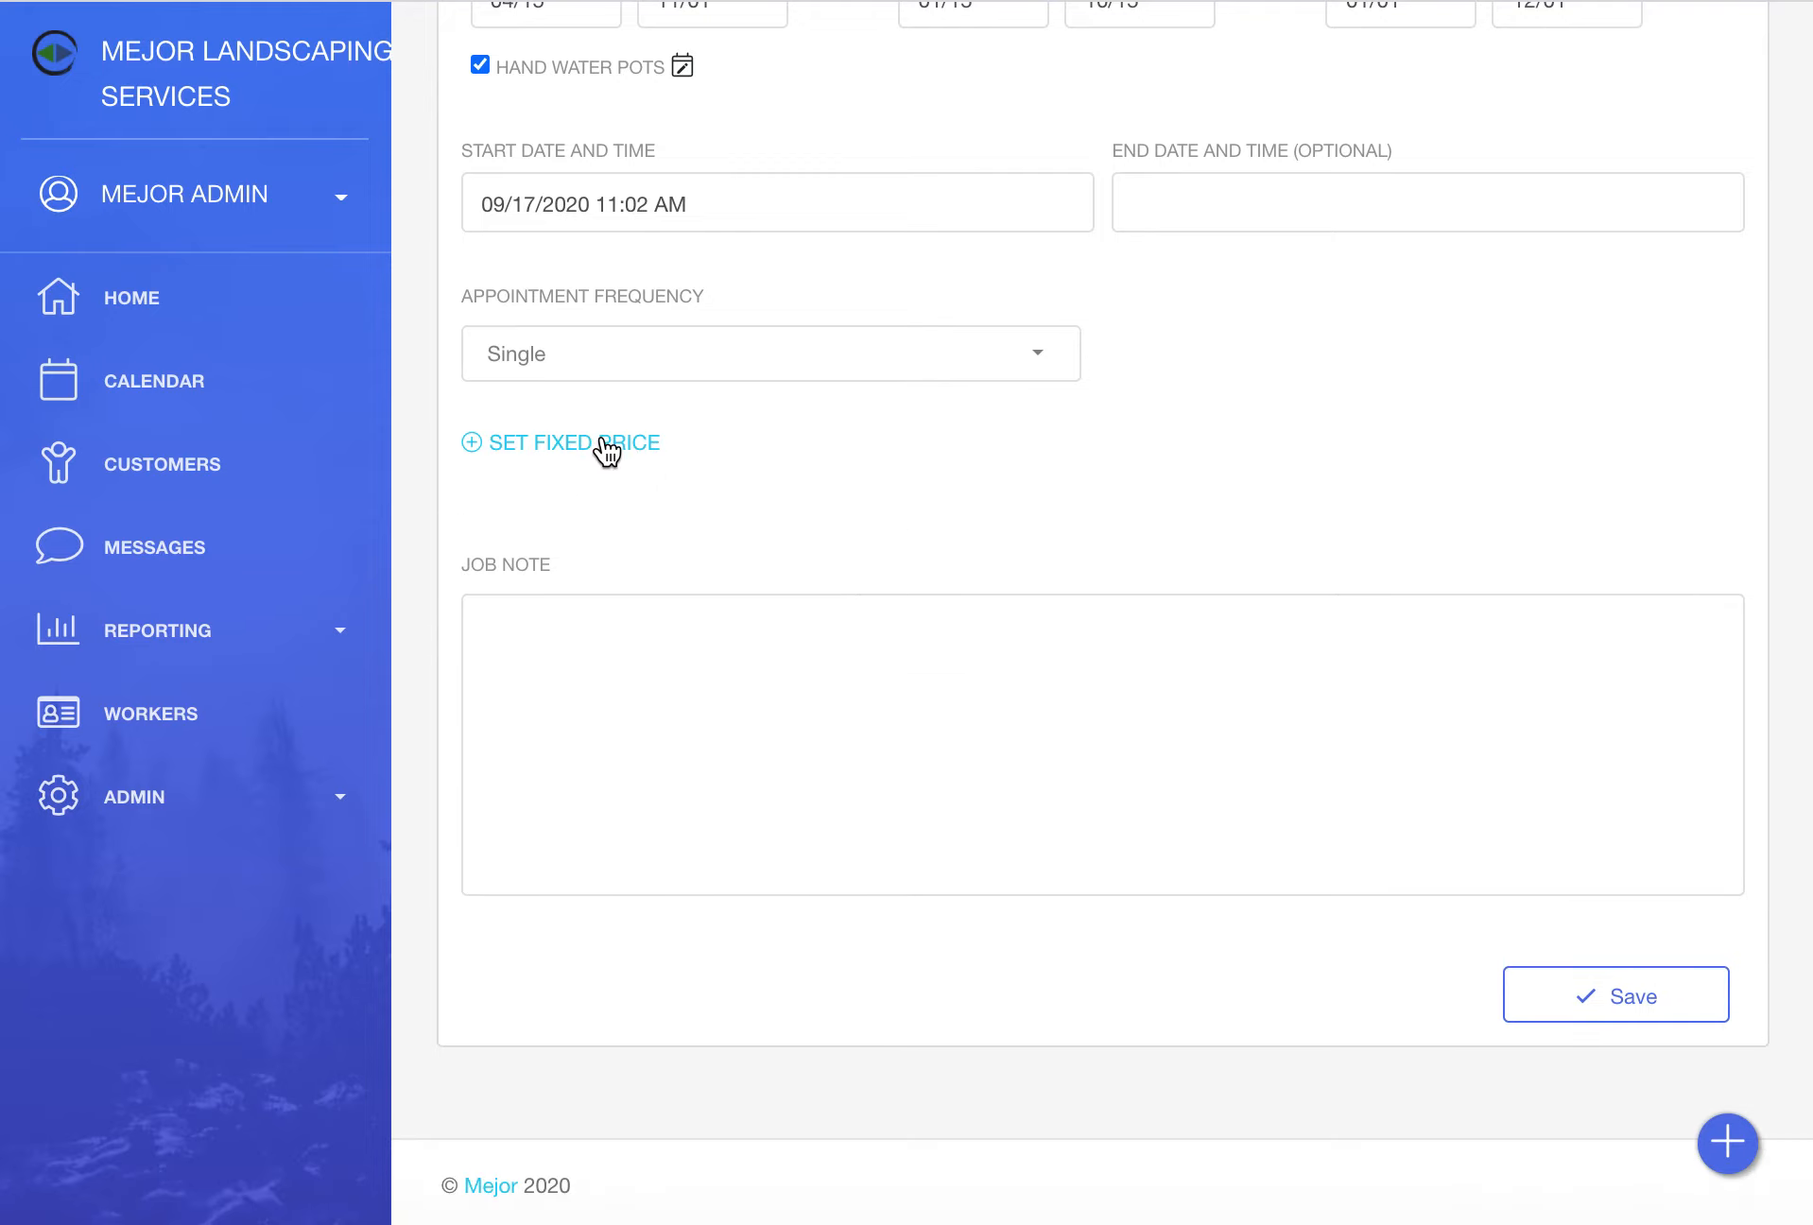
{"action": "left_click", "coordinate": [1544, 983]}
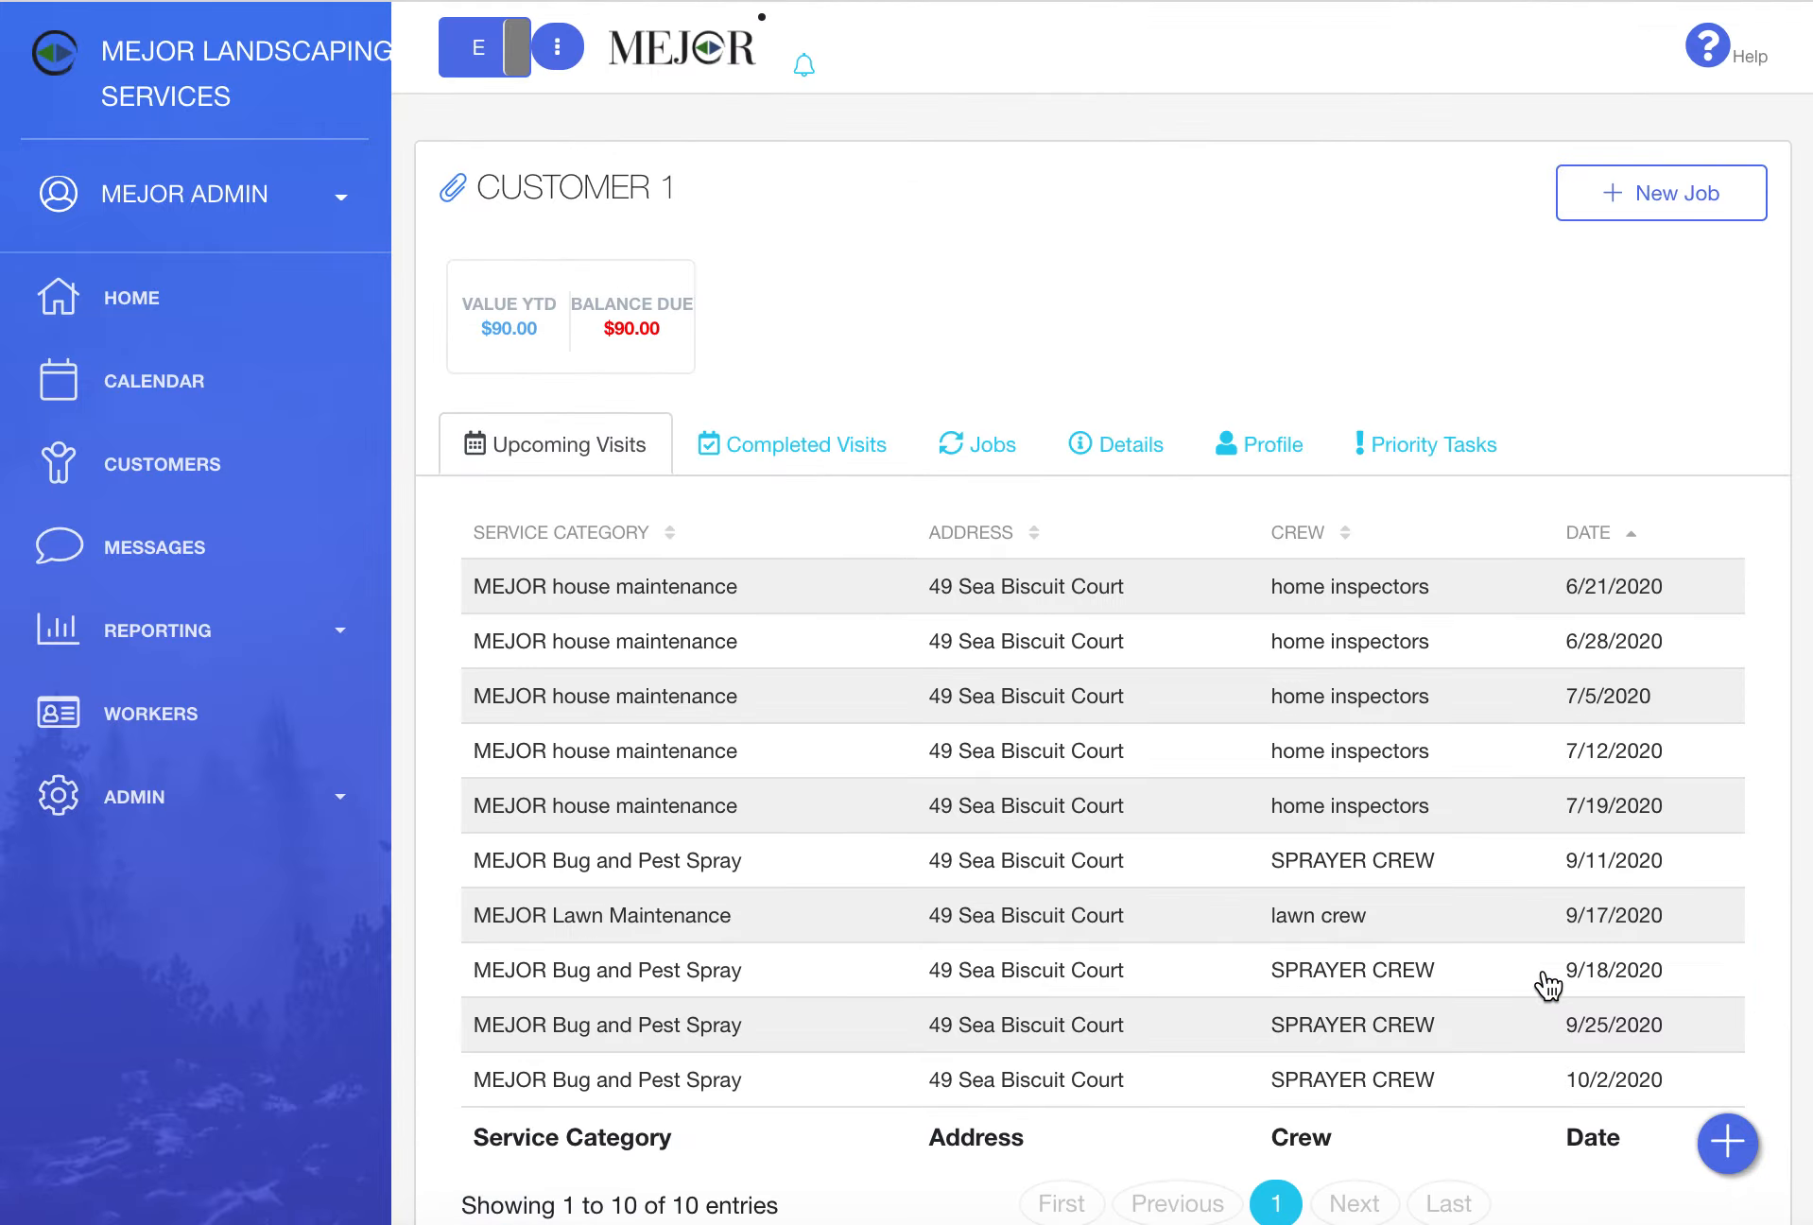
- Check CUSTOMER 1's jobs and upcoming visits, and open the 9/17/2020 MEJOR Lawn Maintenance visit to review its details
{"action": "left_click", "coordinate": [964, 462]}
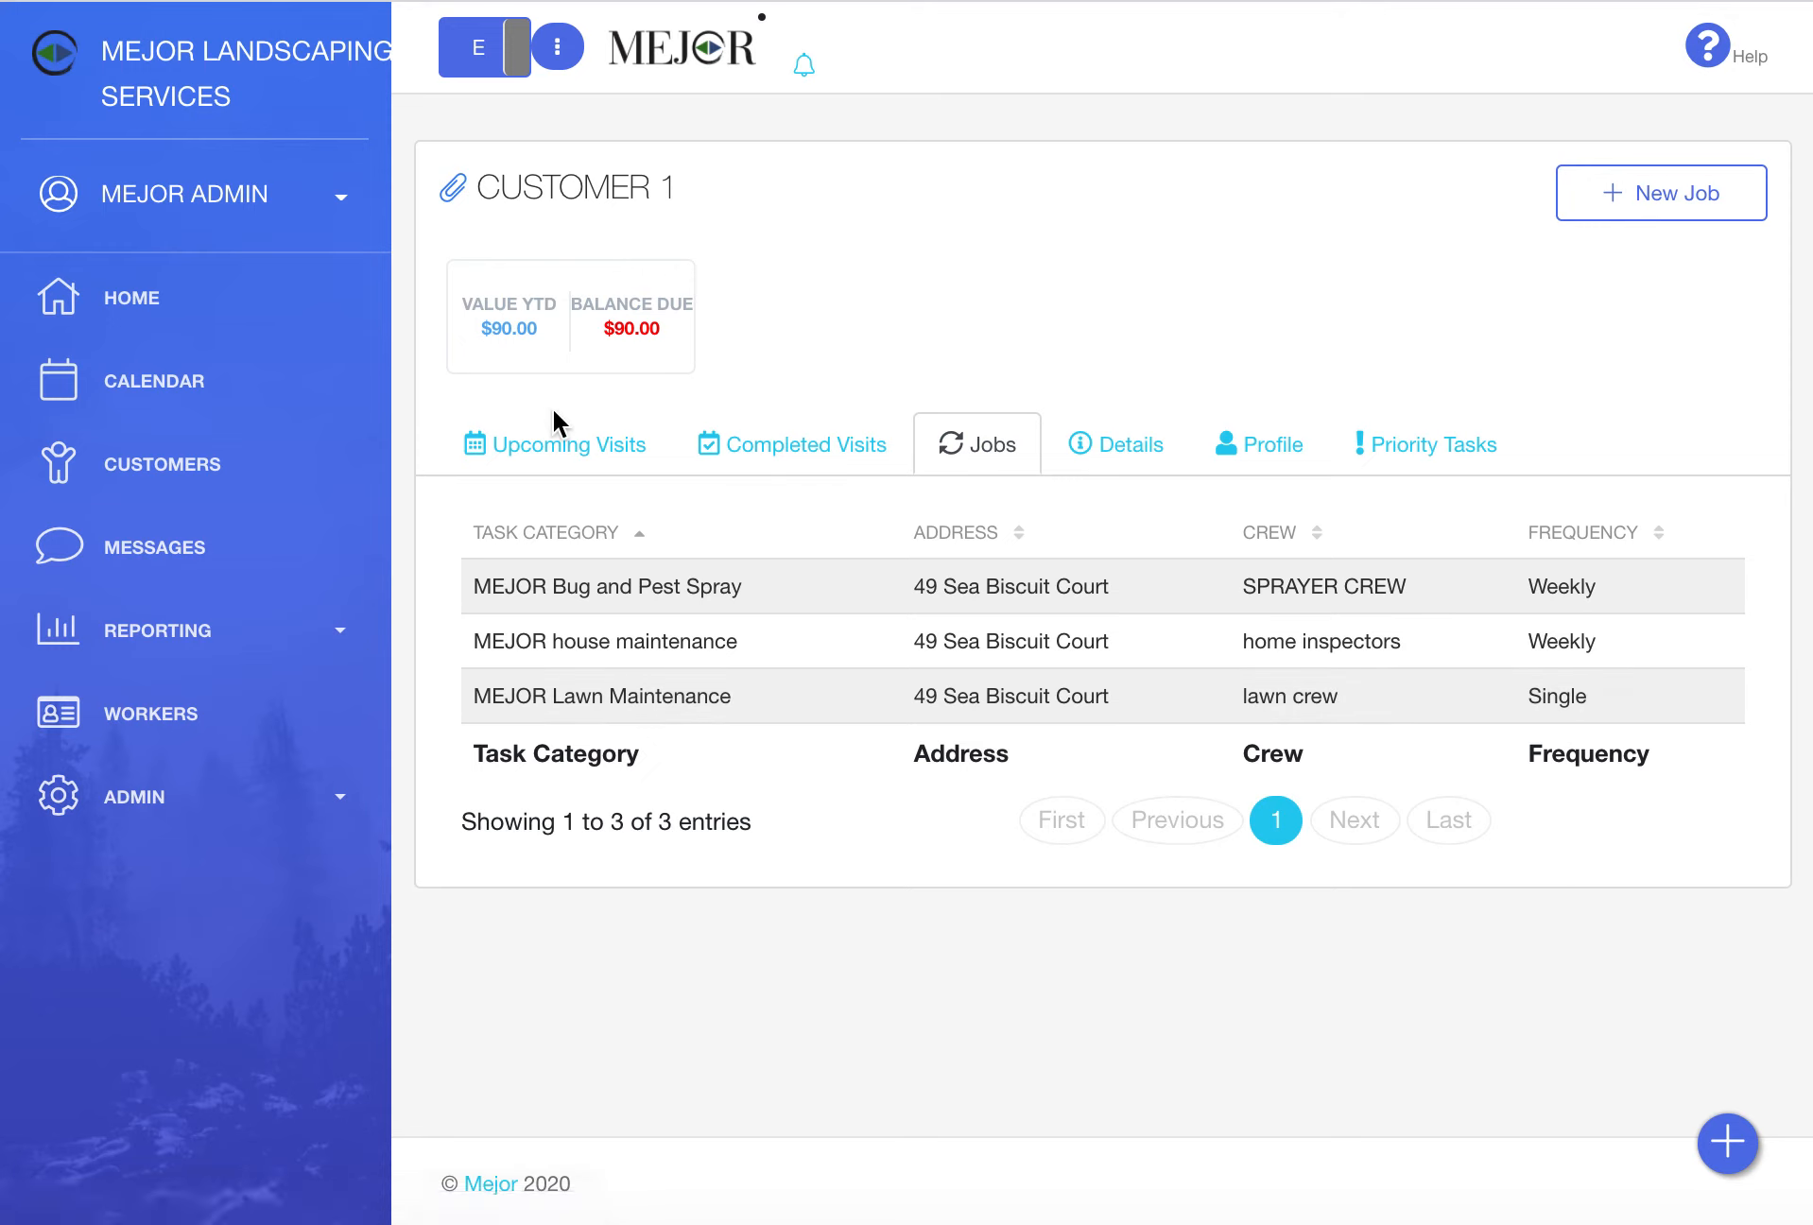
{"action": "left_click", "coordinate": [565, 444]}
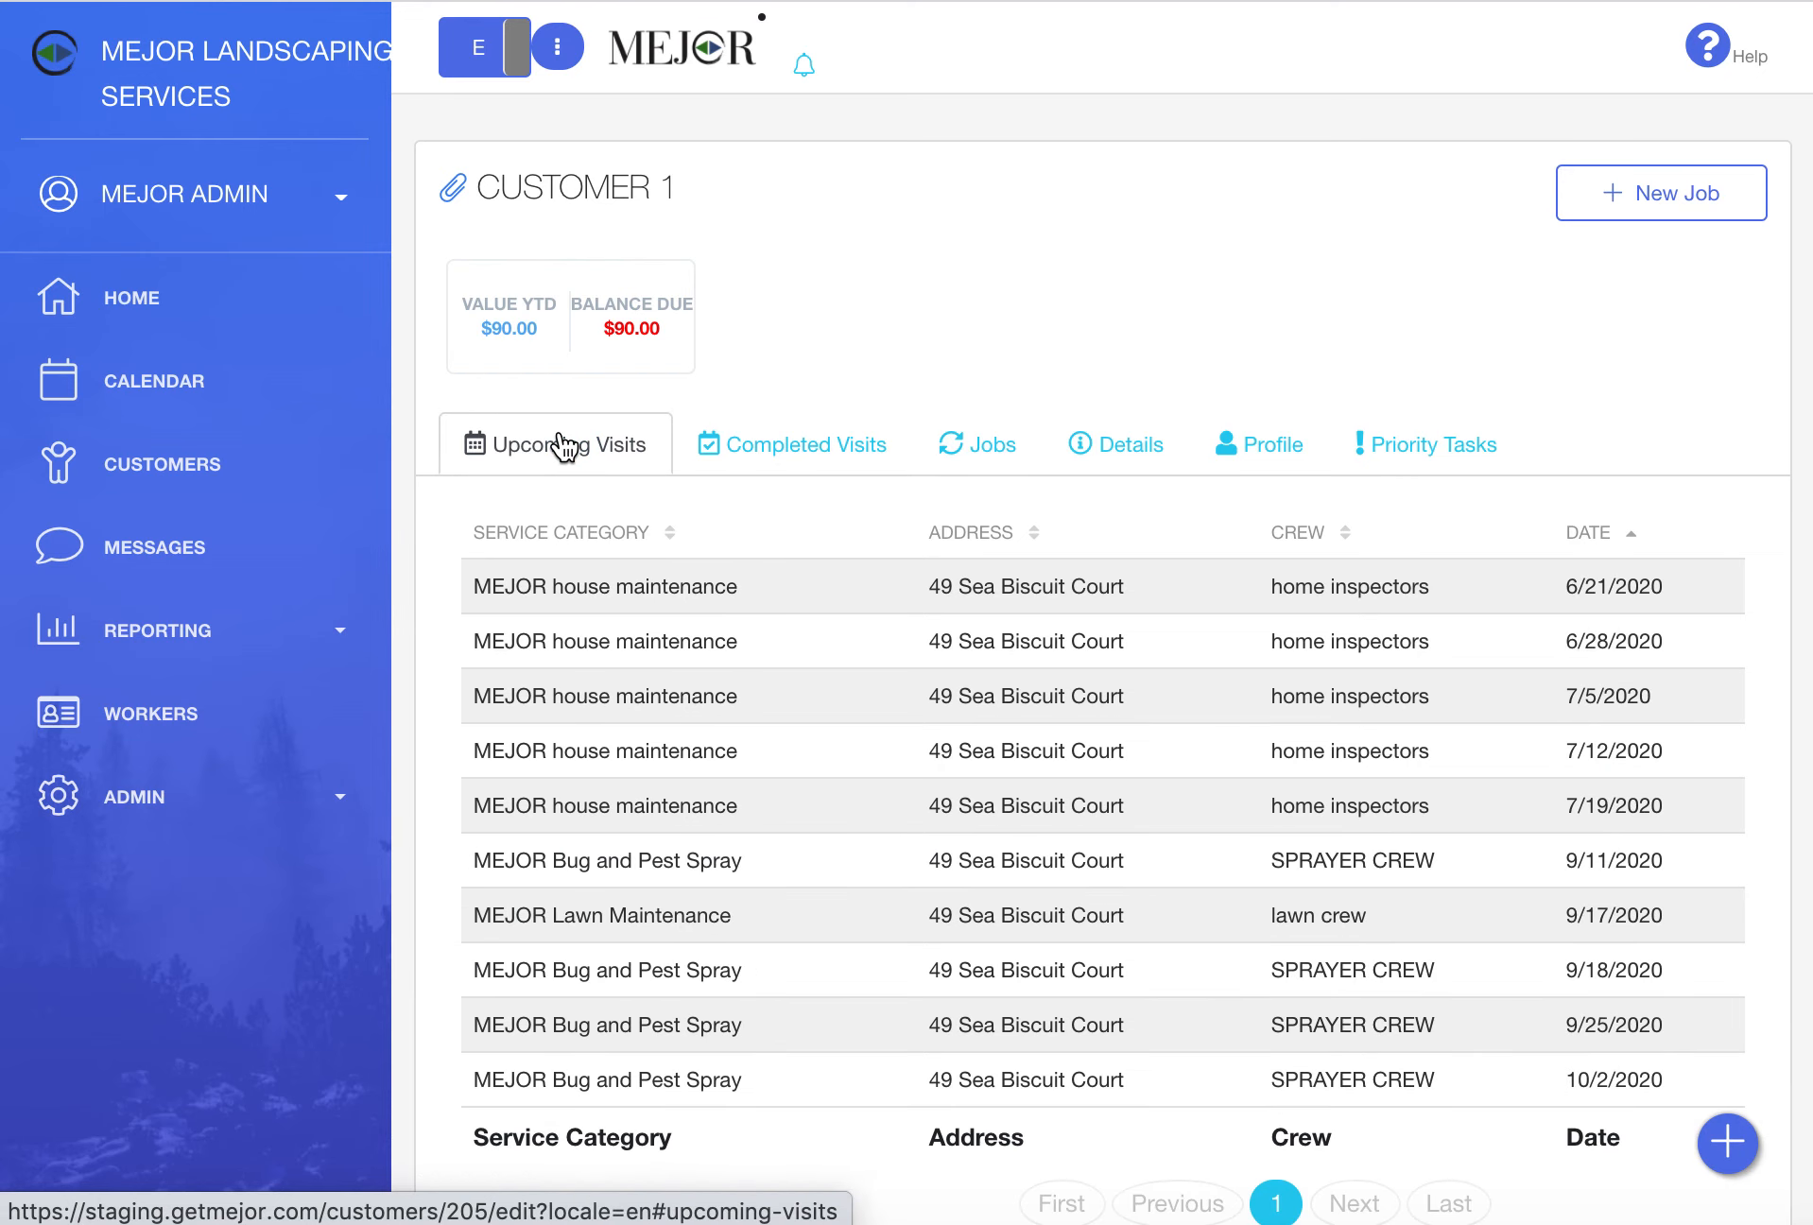
{"action": "scroll", "coordinate": [832, 613], "scroll_direction": "down", "scroll_amount": 3}
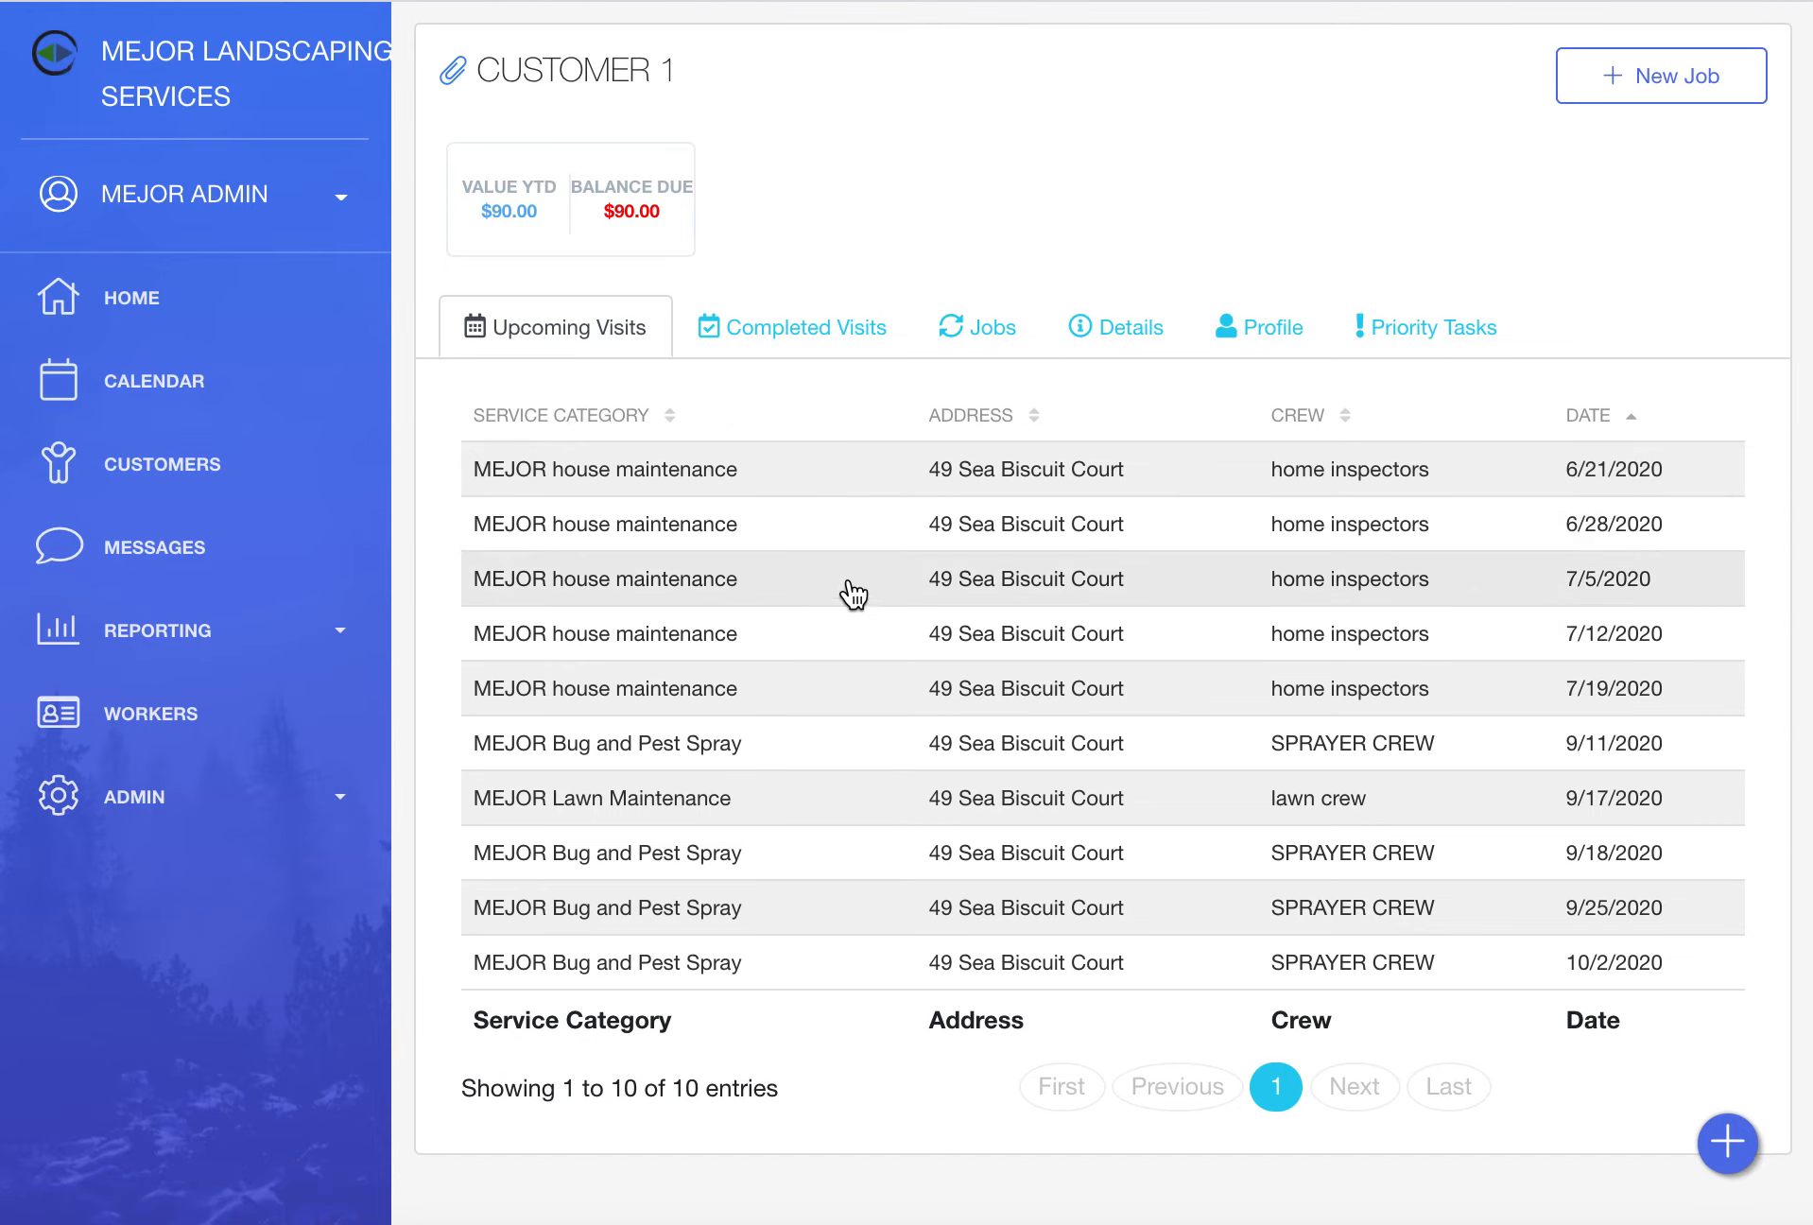
{"action": "left_click", "coordinate": [933, 822]}
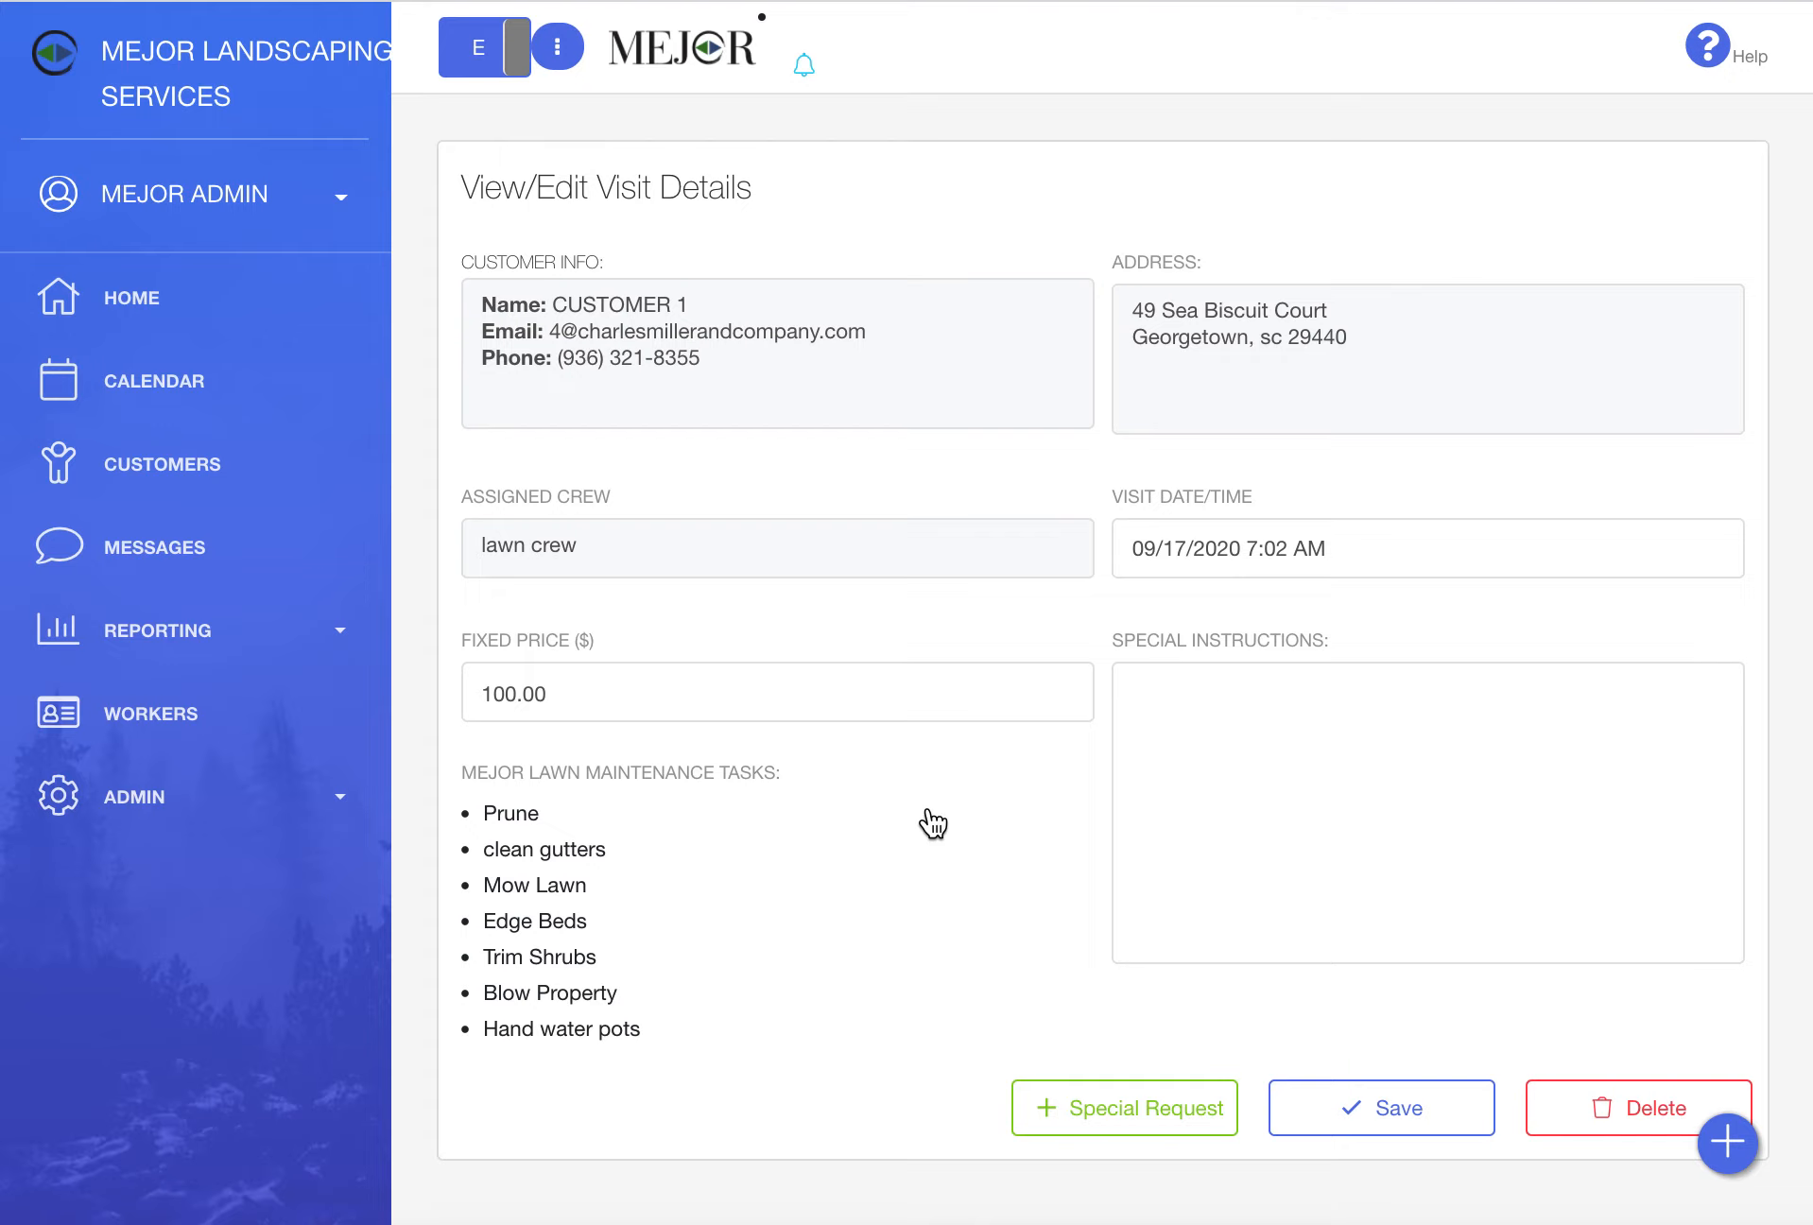
{"action": "scroll", "coordinate": [1060, 735], "scroll_direction": "down", "scroll_amount": 2}
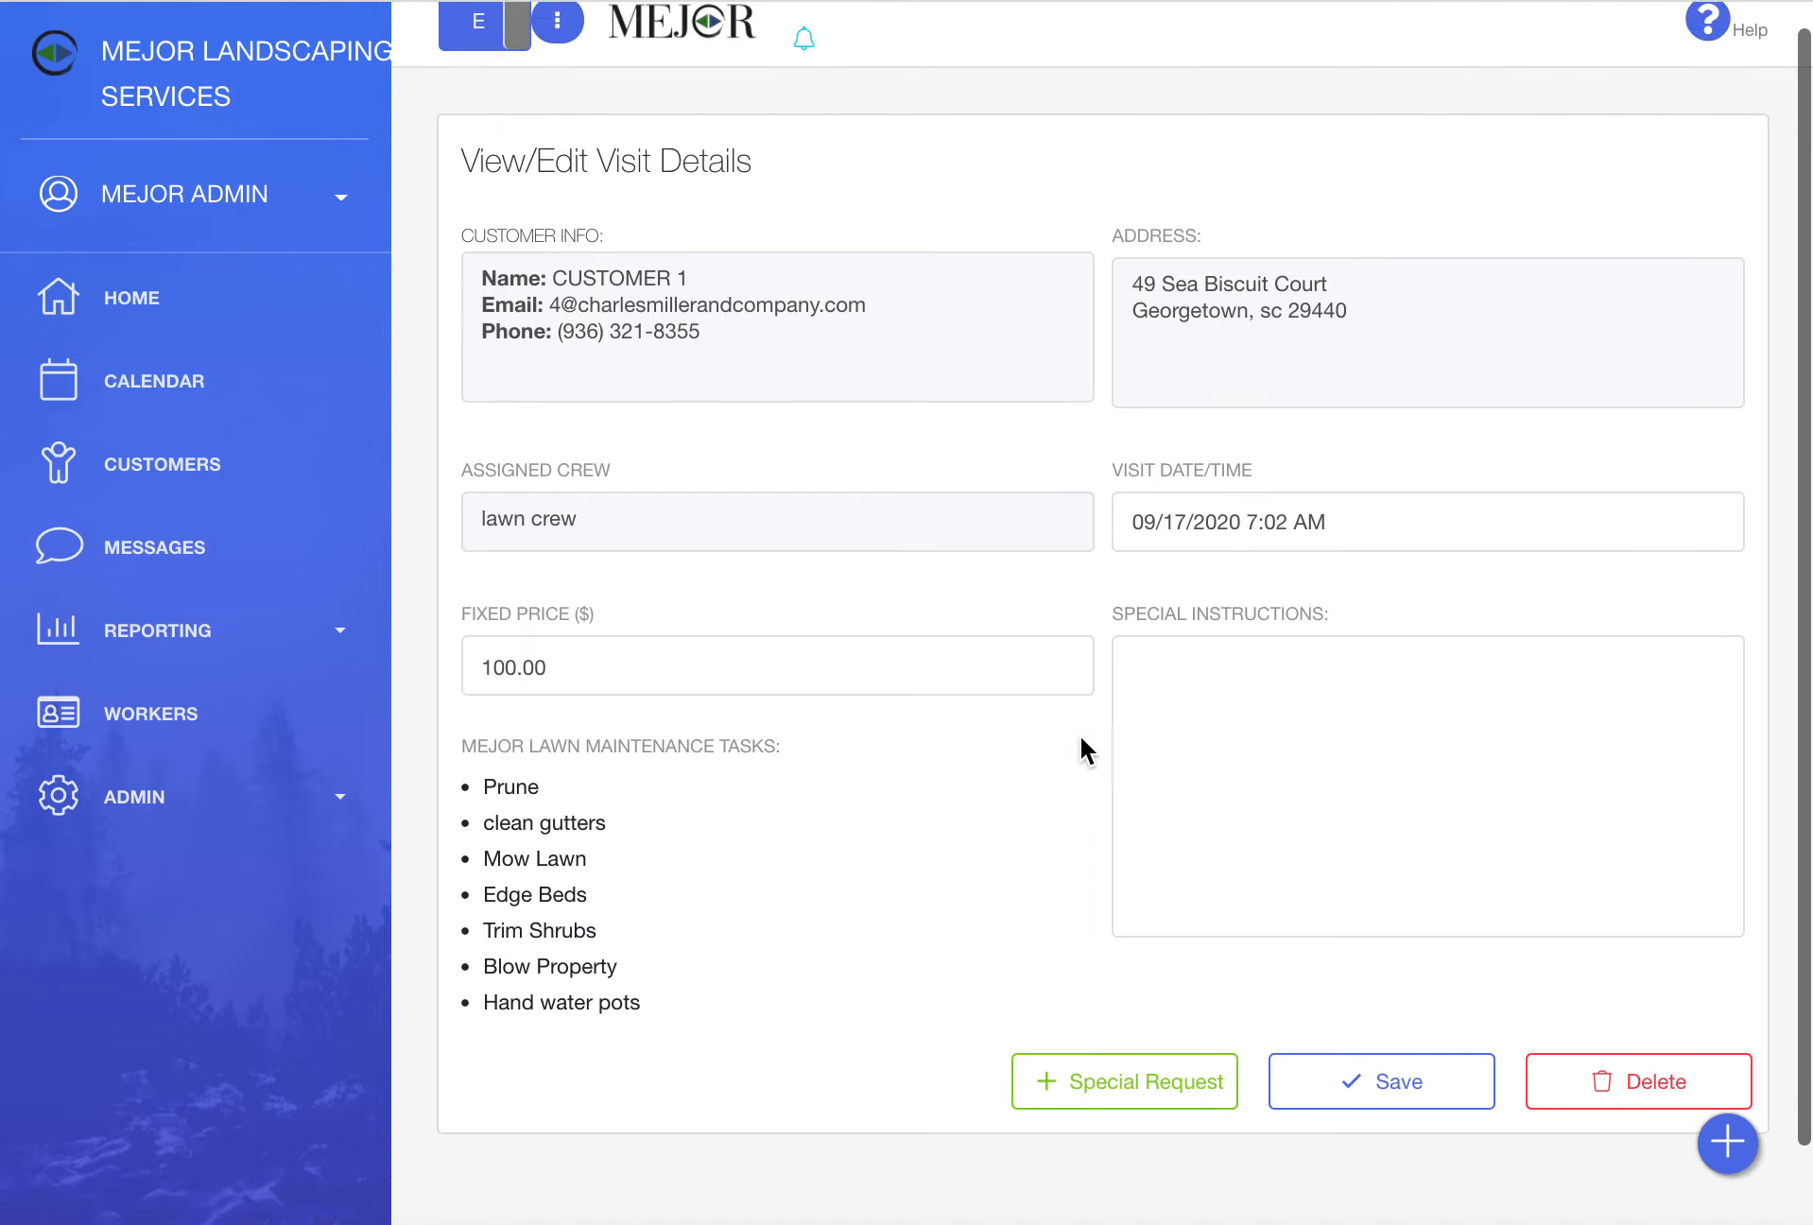
{"action": "scroll", "coordinate": [1276, 670], "scroll_direction": "up", "scroll_amount": 1}
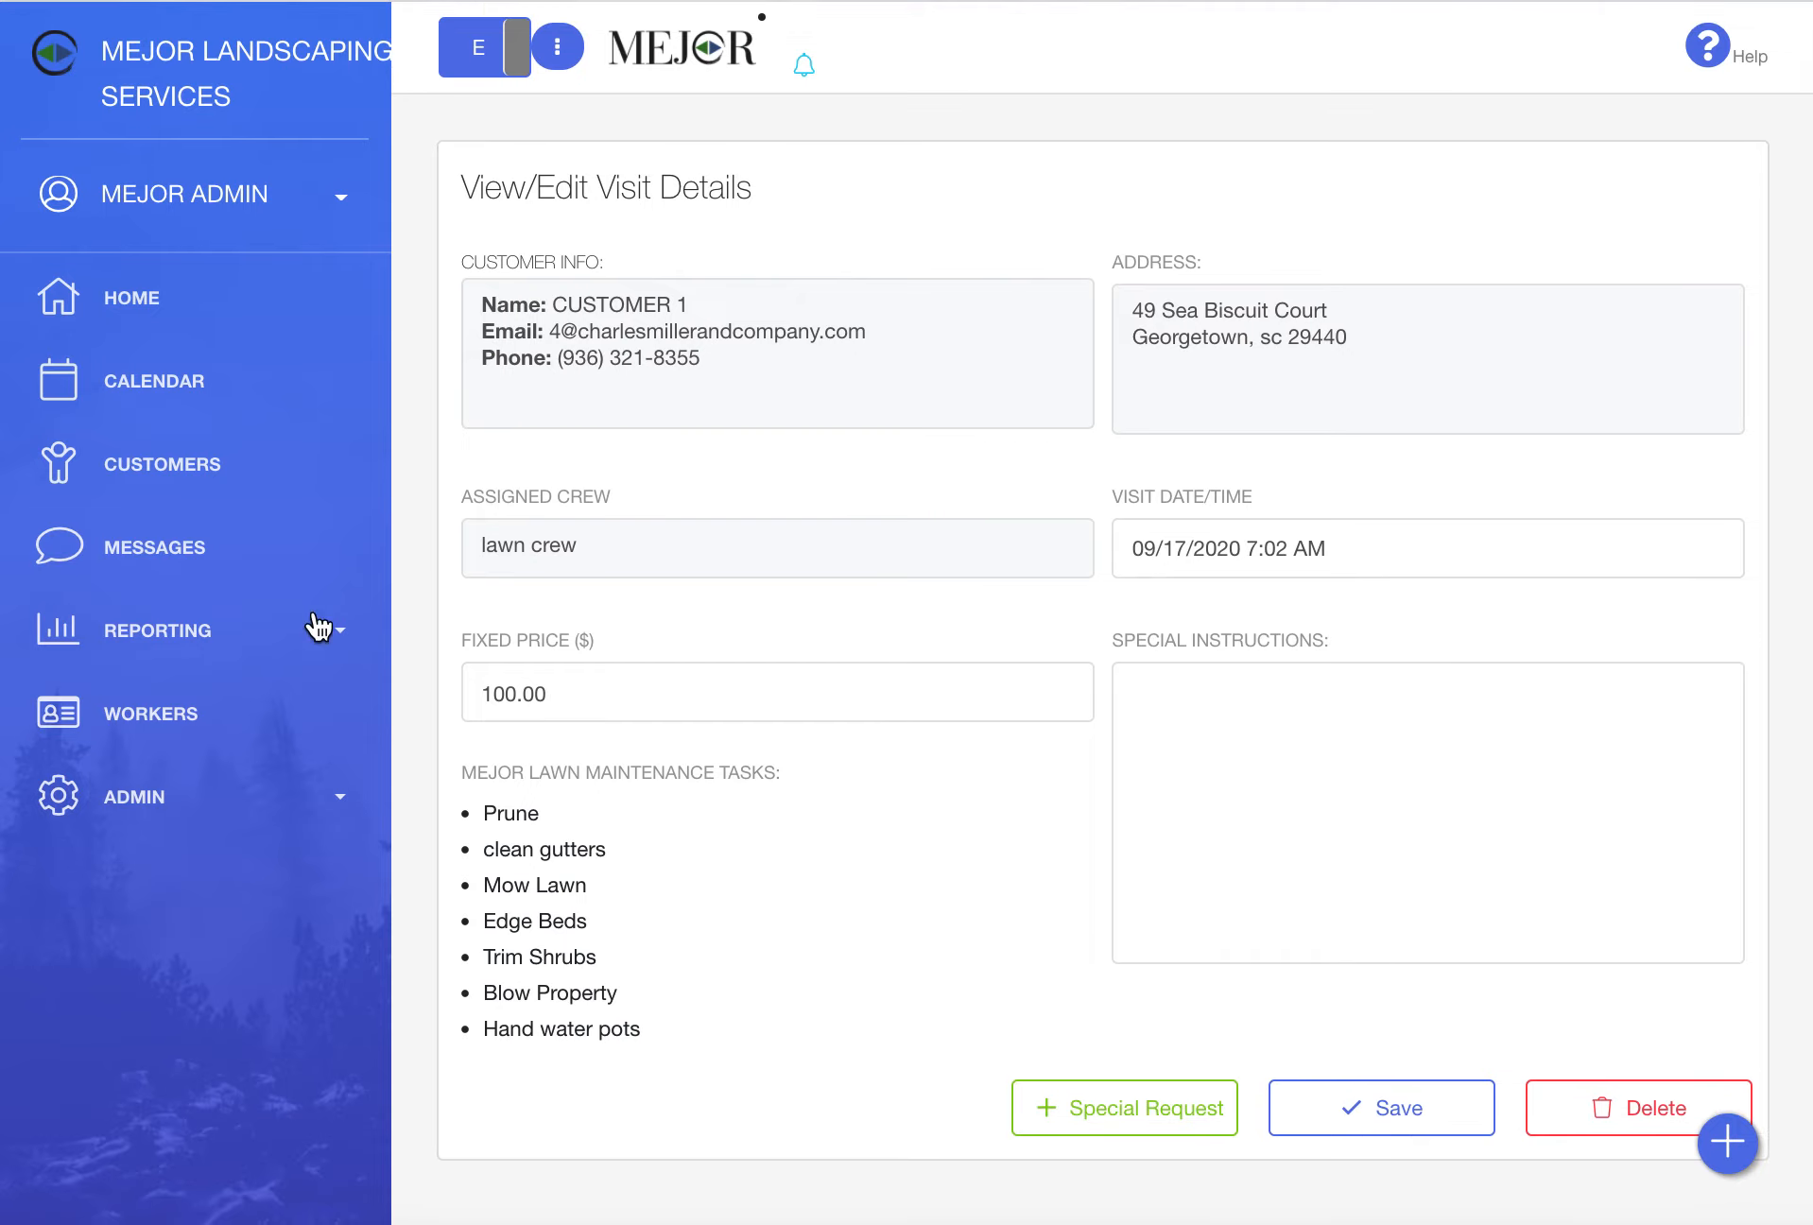
- Return to the list of all customers and look over its records, the add-customer option and the customer CSV upload and sample download options
{"action": "left_click", "coordinate": [196, 492]}
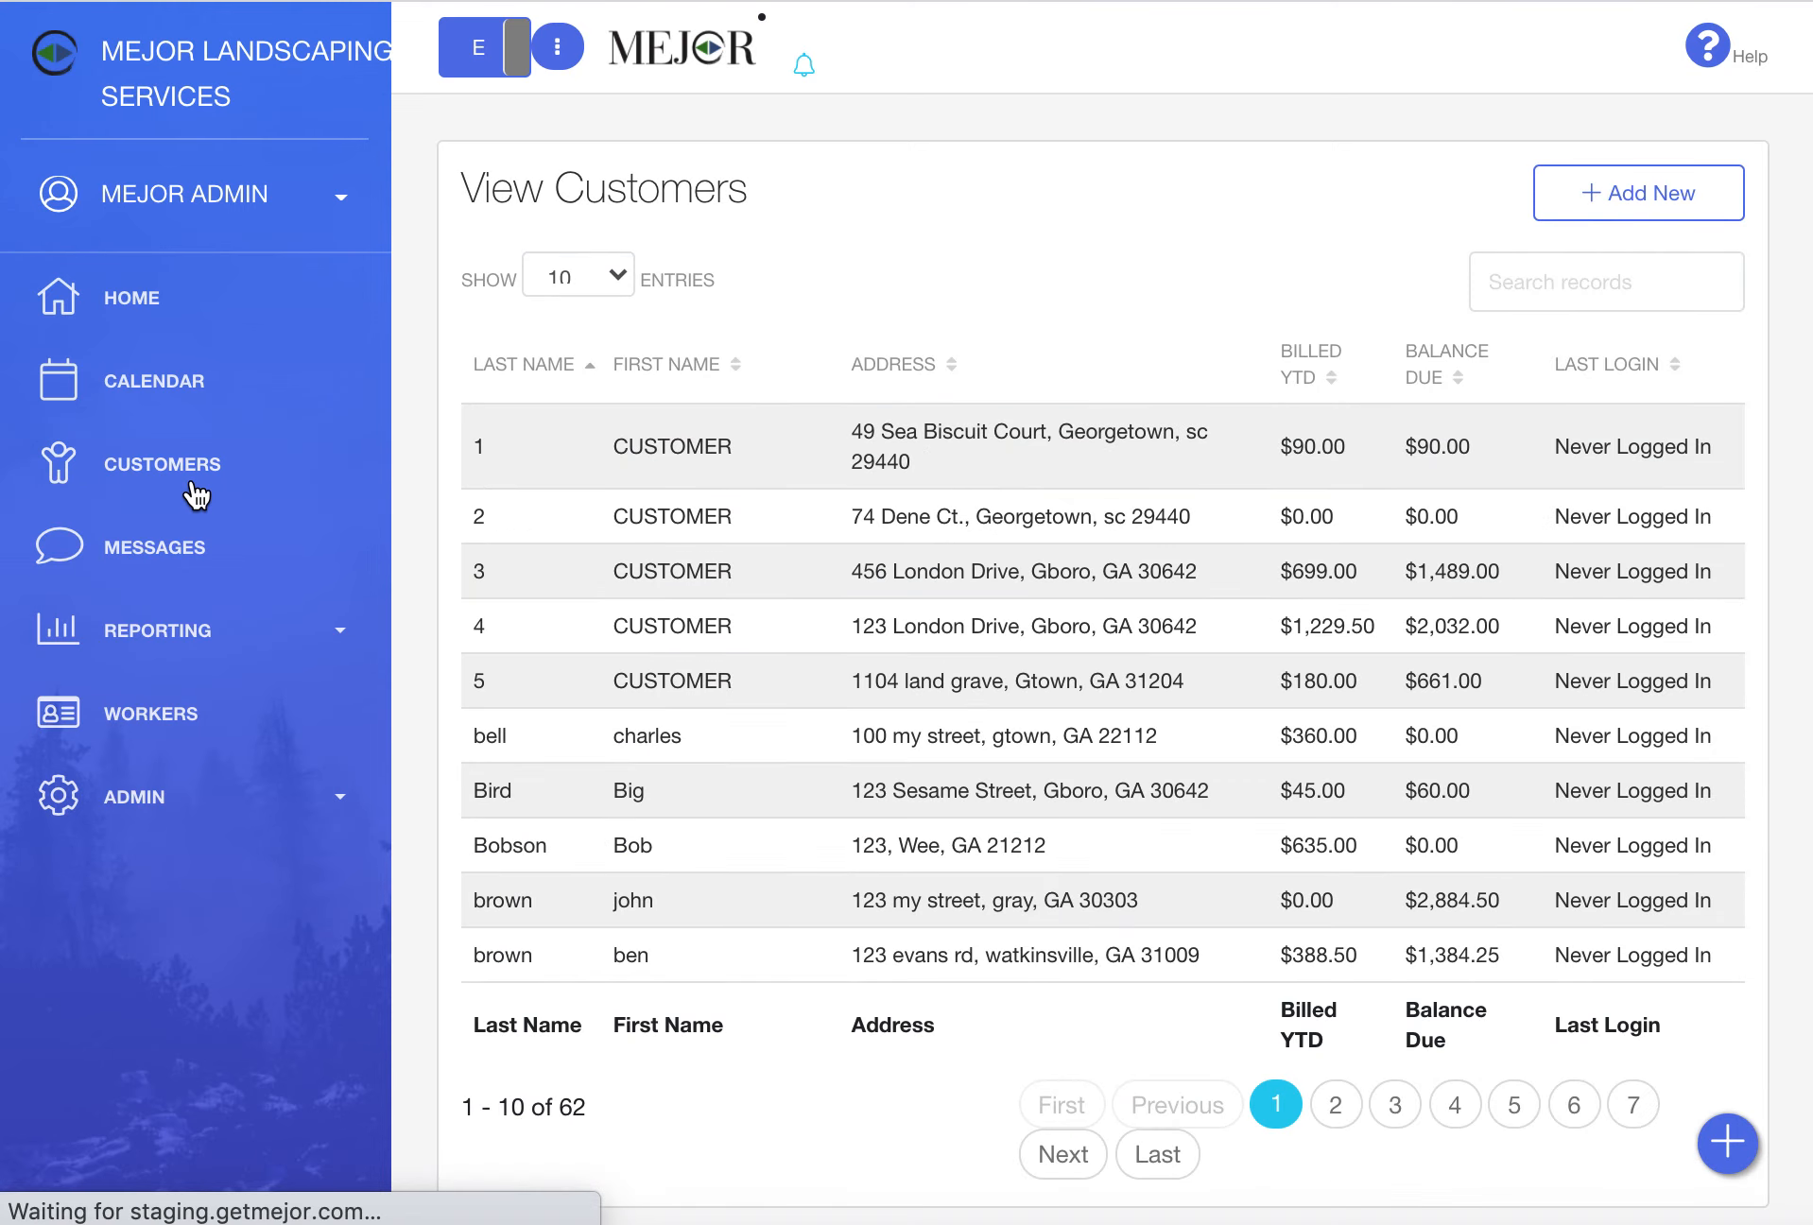
{"action": "scroll", "coordinate": [997, 574], "scroll_direction": "down", "scroll_amount": 3}
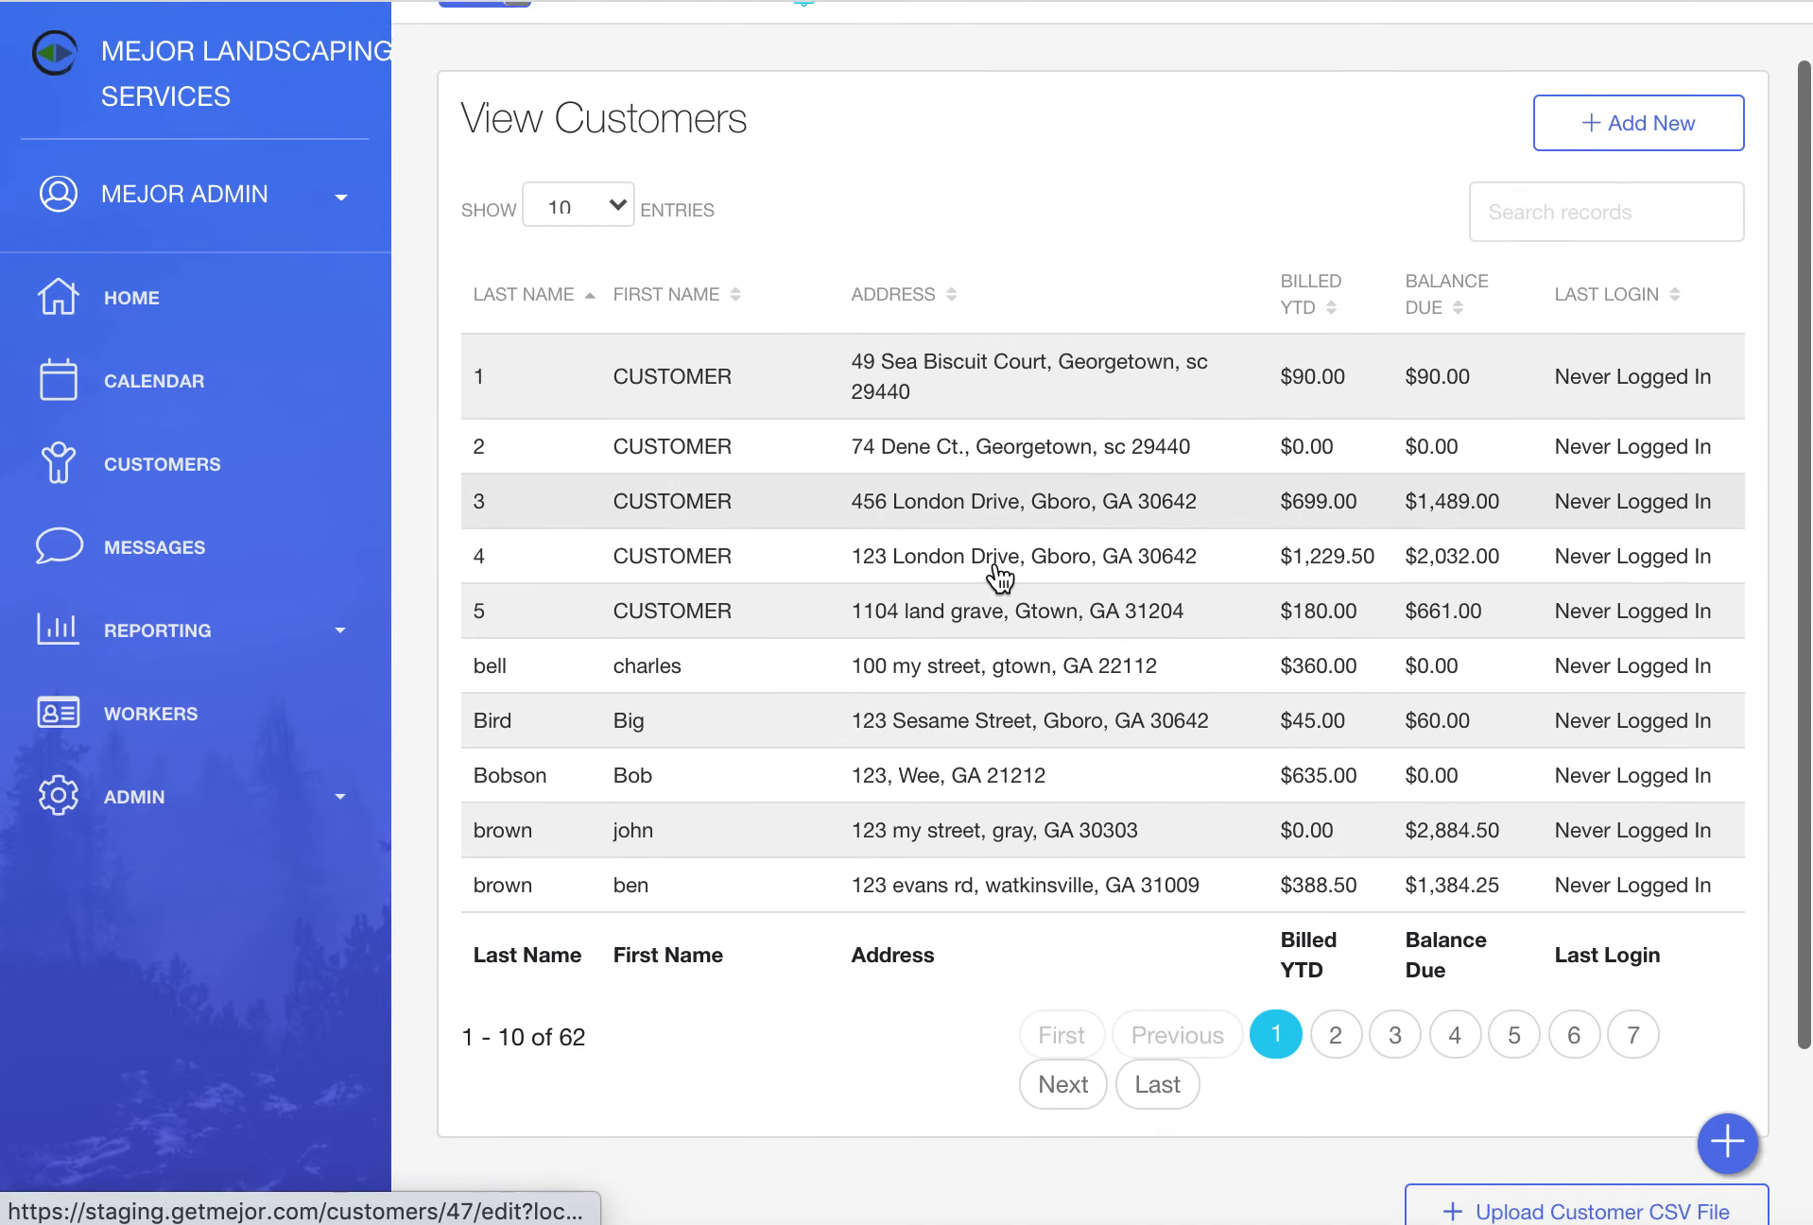
{"action": "scroll", "coordinate": [998, 575], "scroll_direction": "up", "scroll_amount": 3}
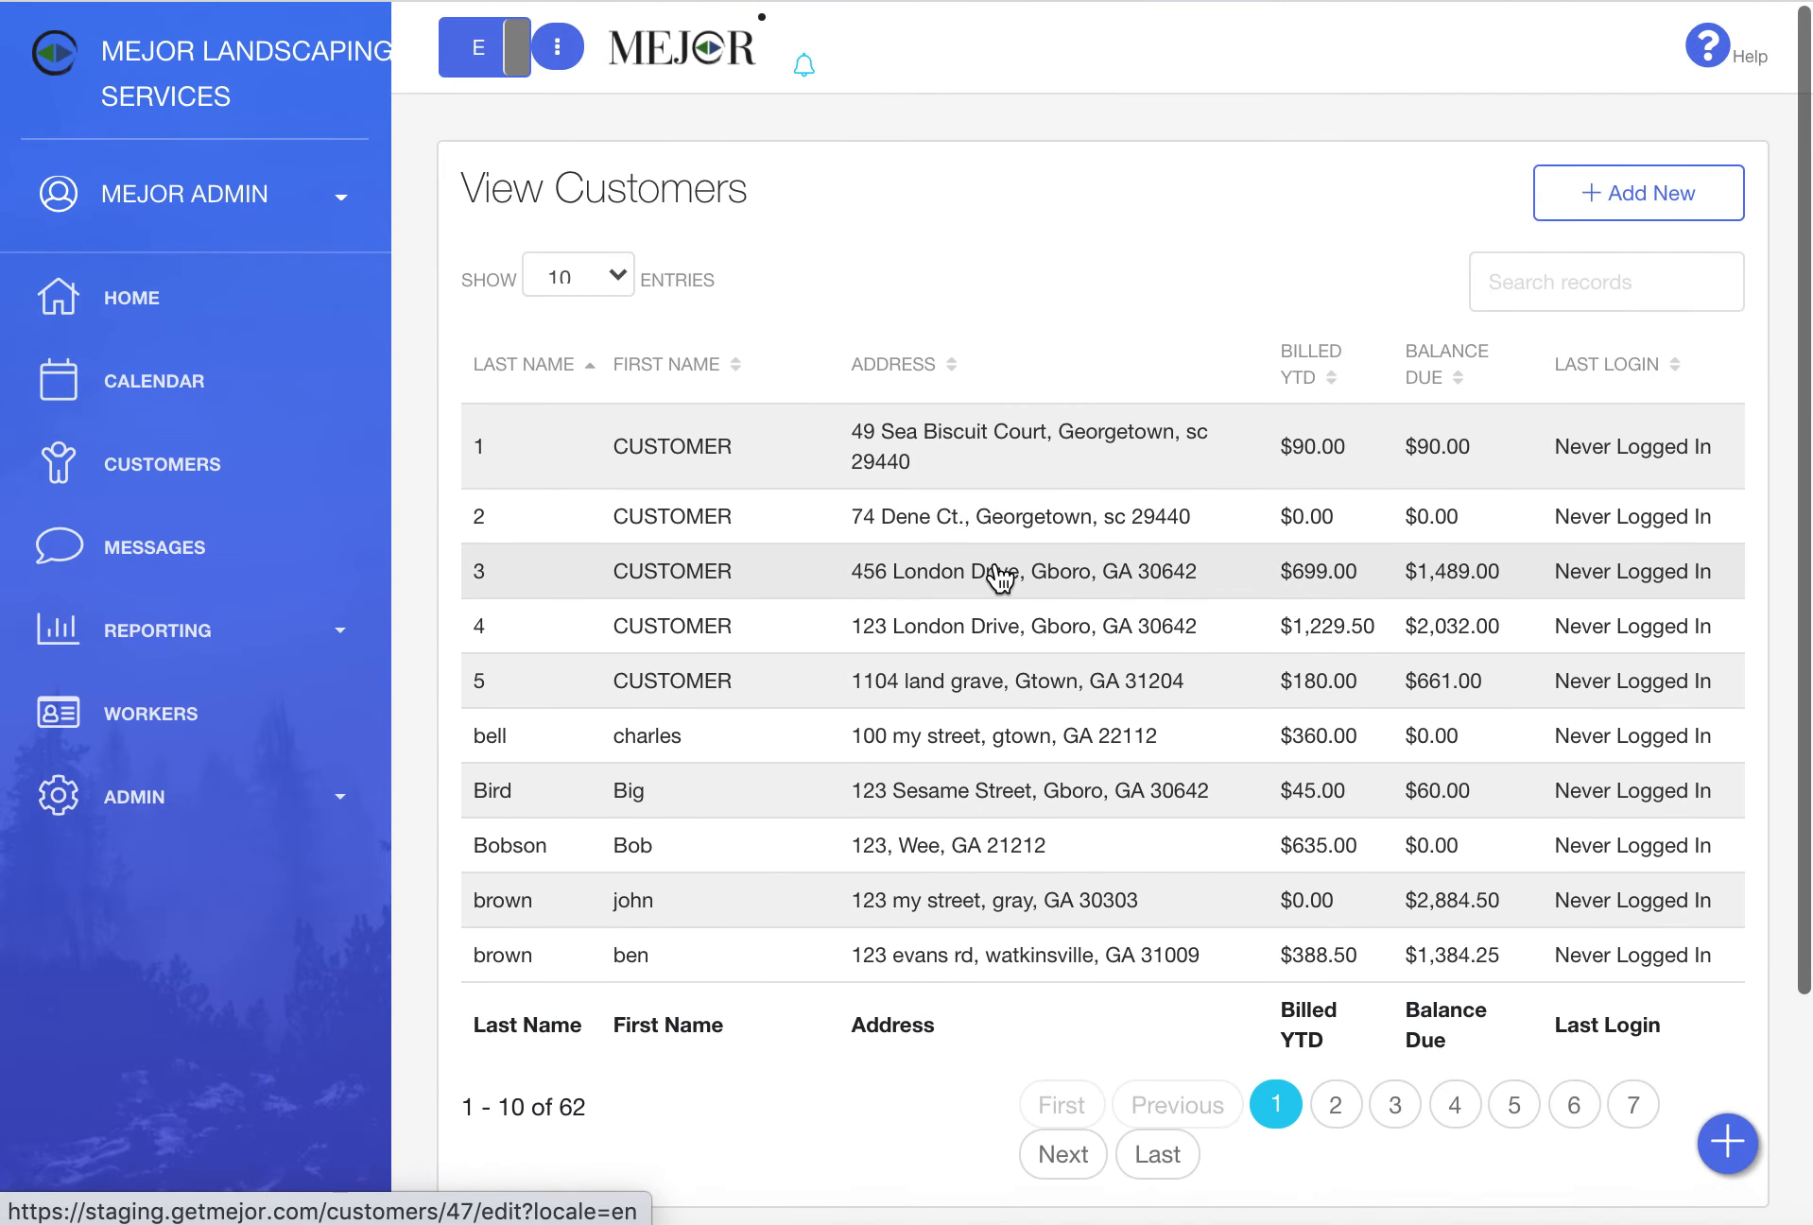
{"action": "scroll", "coordinate": [997, 575], "scroll_direction": "down", "scroll_amount": 4}
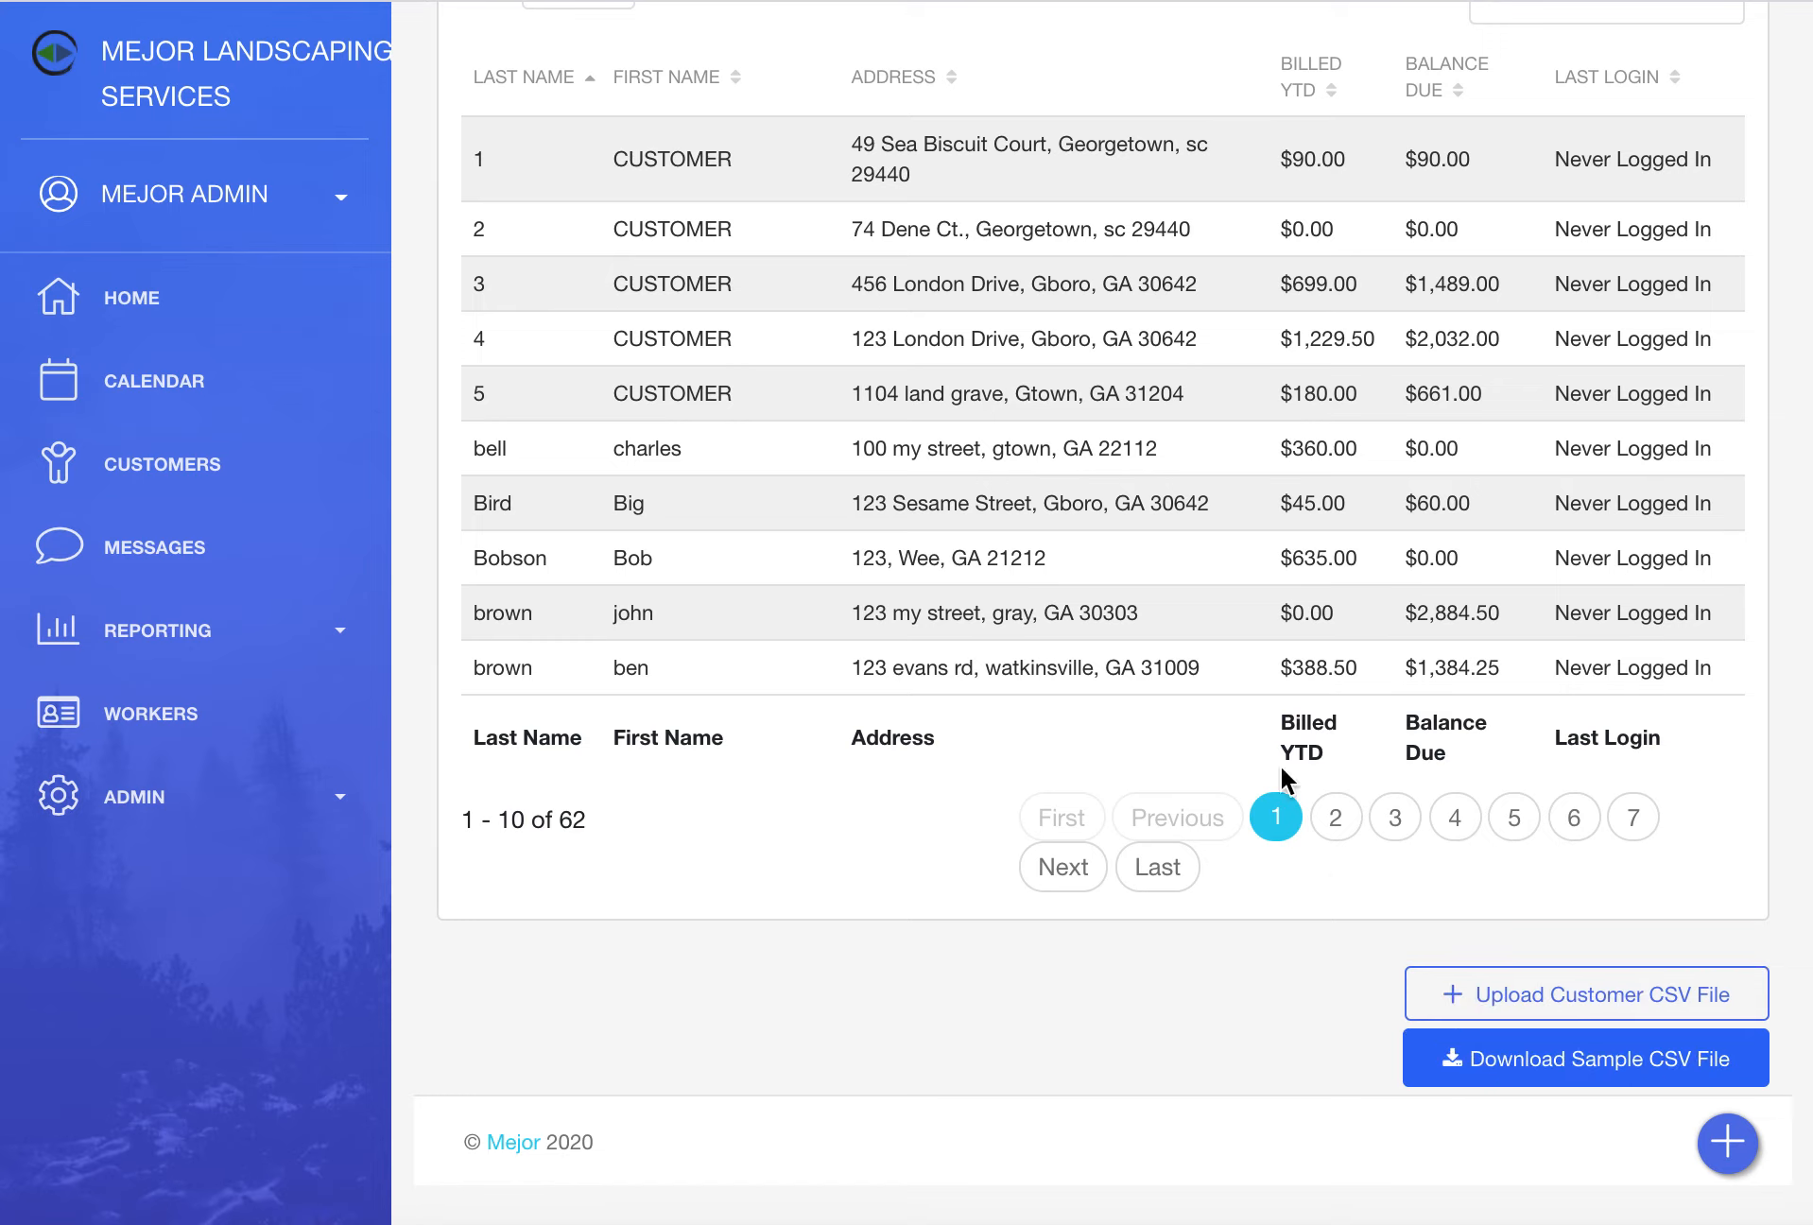
{"action": "scroll", "coordinate": [1063, 387], "scroll_direction": "up", "scroll_amount": 4}
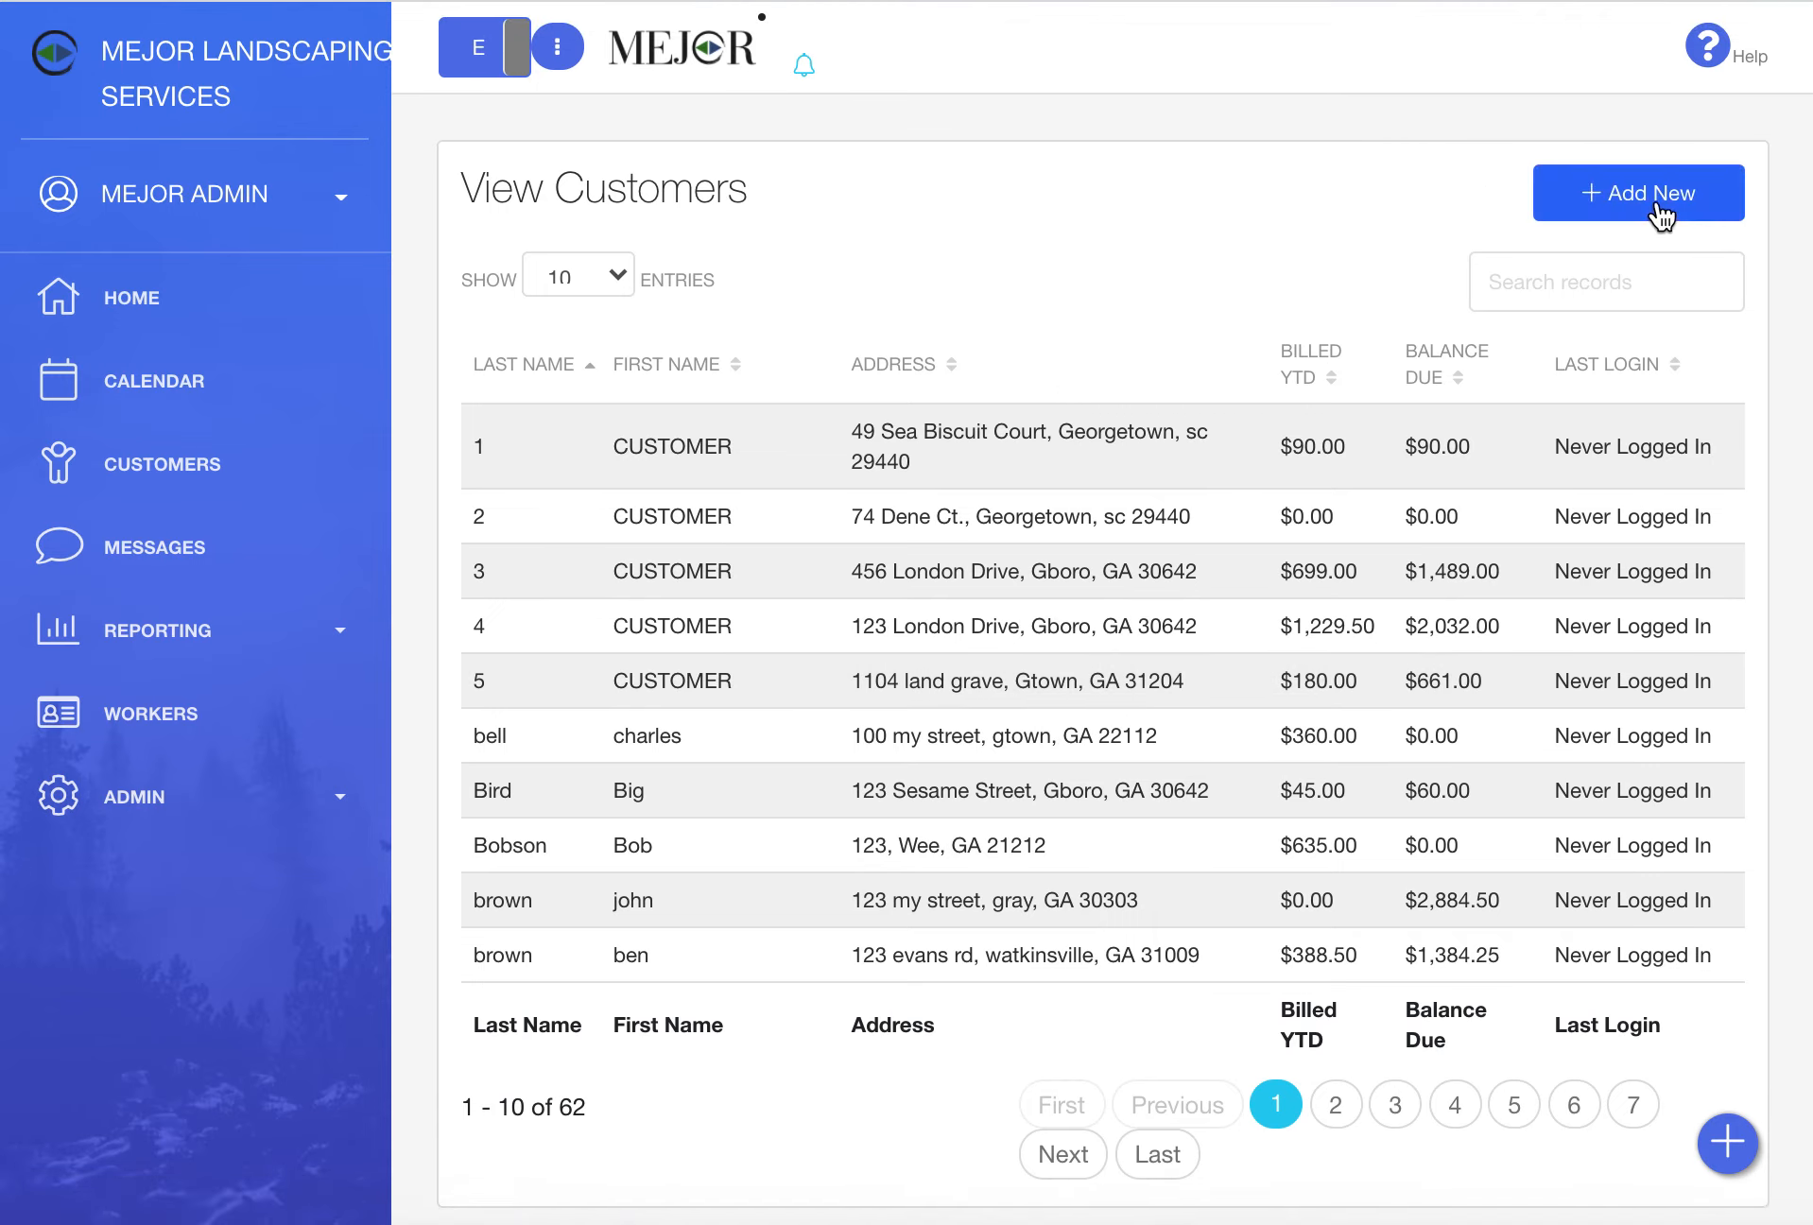
{"action": "scroll", "coordinate": [1117, 822], "scroll_direction": "down", "scroll_amount": 4}
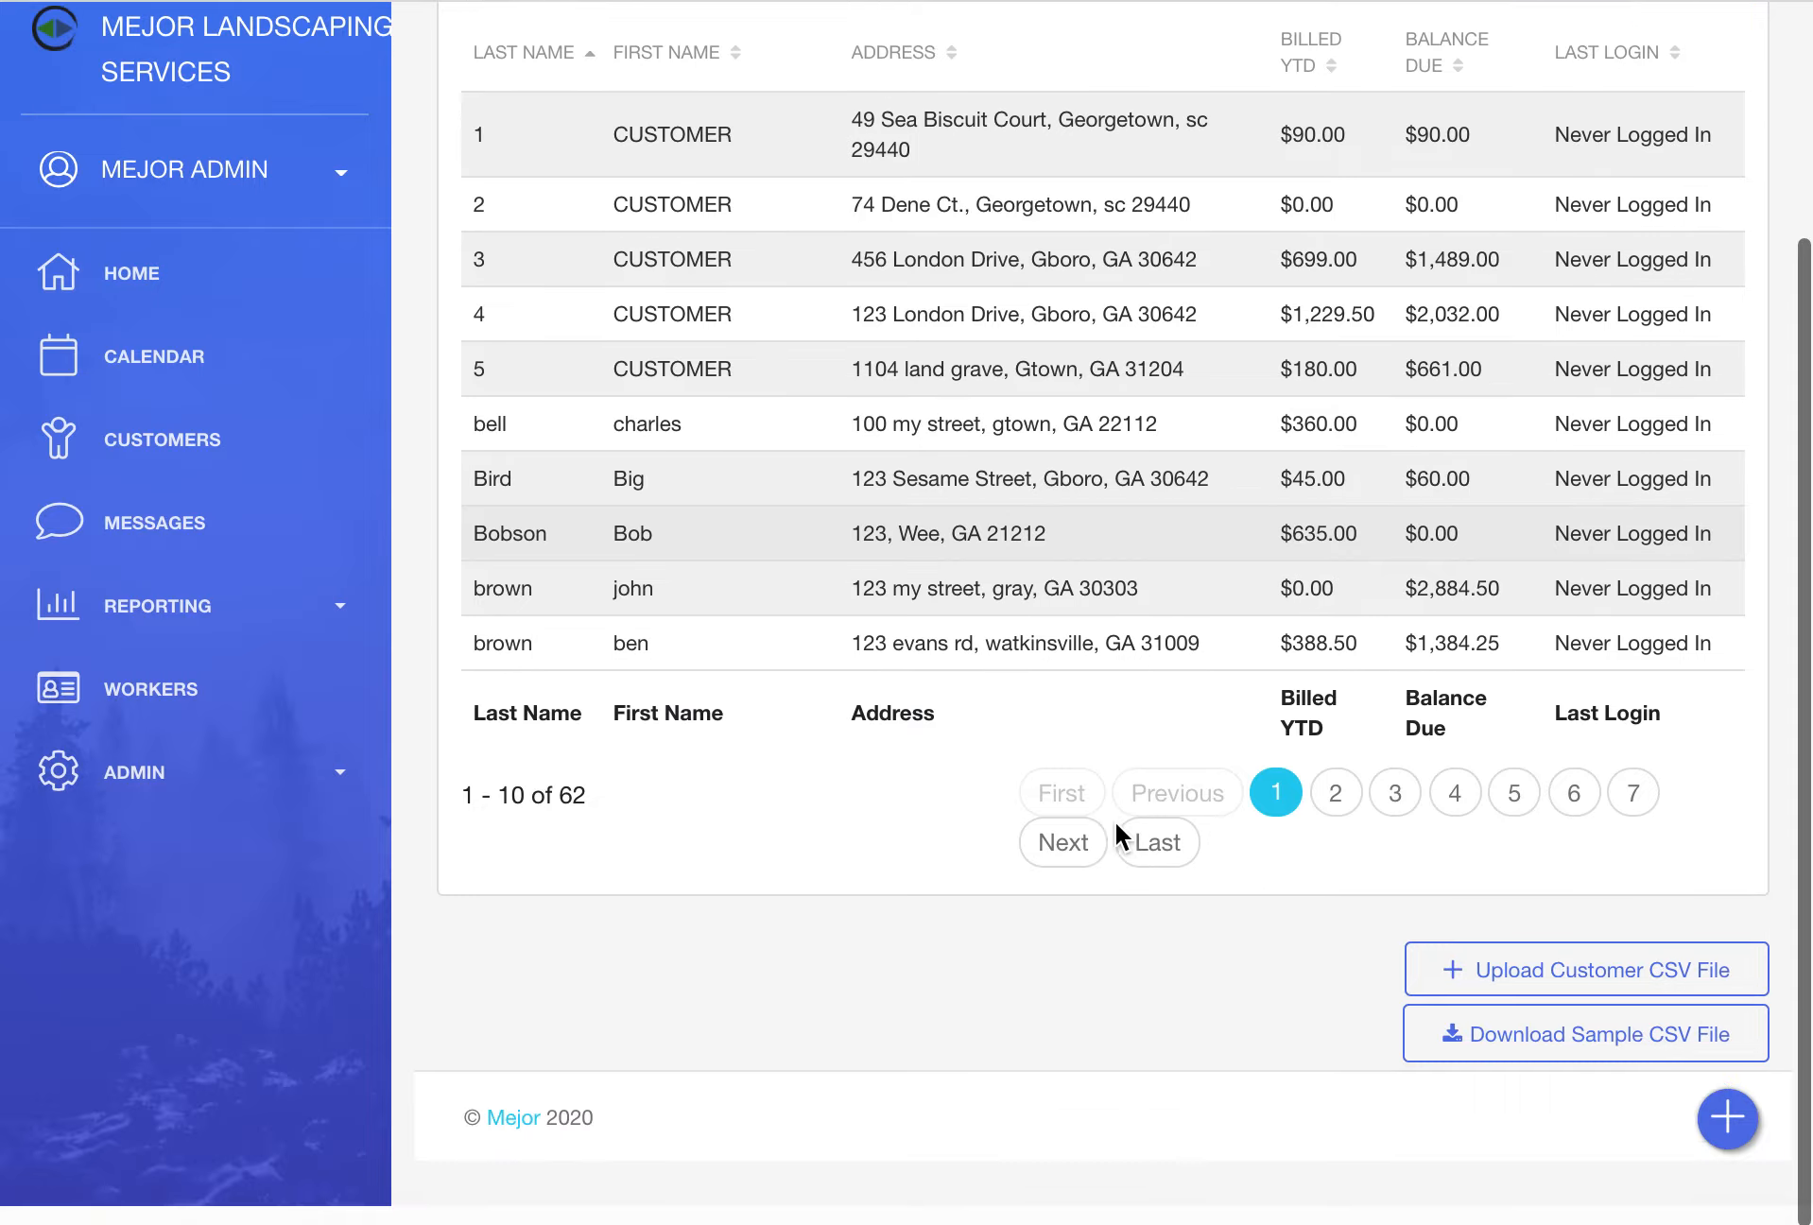
{"action": "scroll", "coordinate": [1114, 820], "scroll_direction": "up", "scroll_amount": 4}
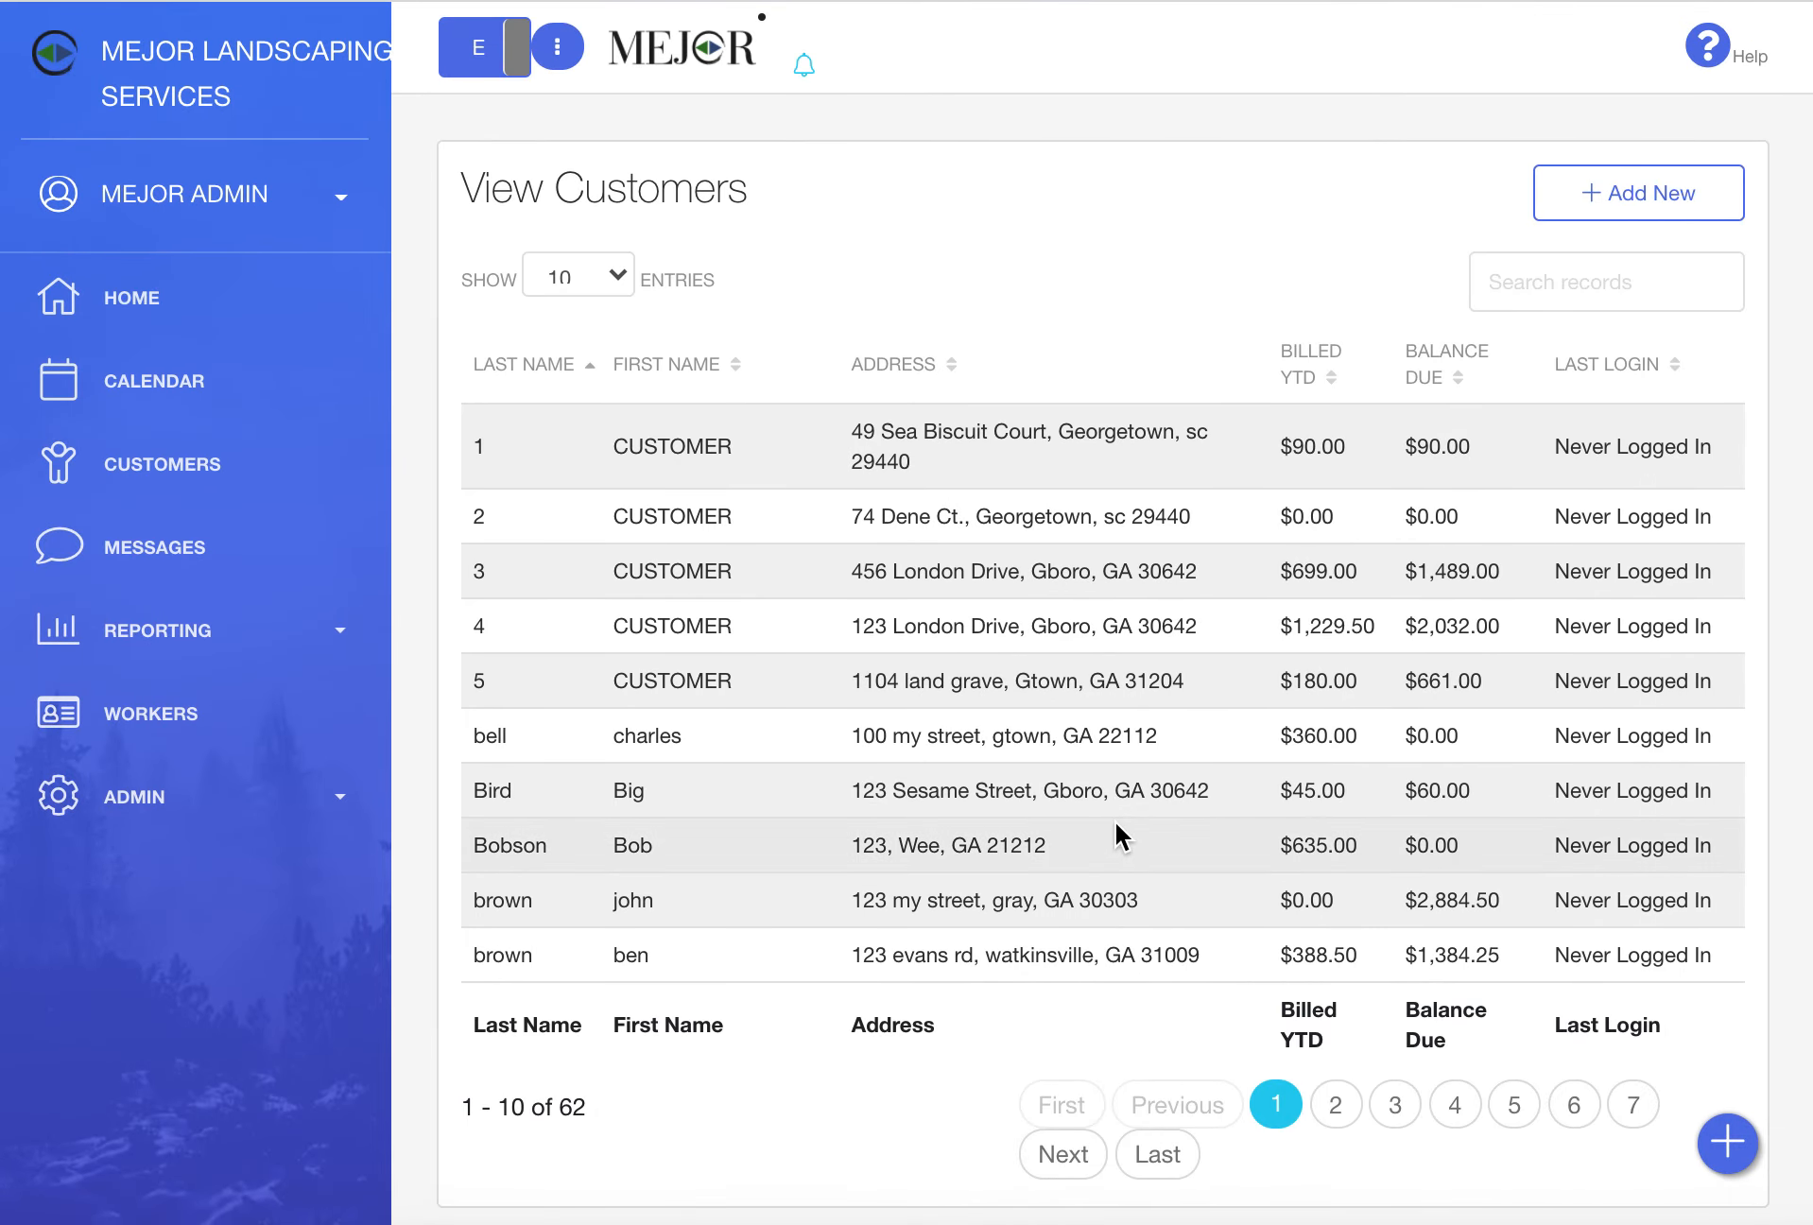